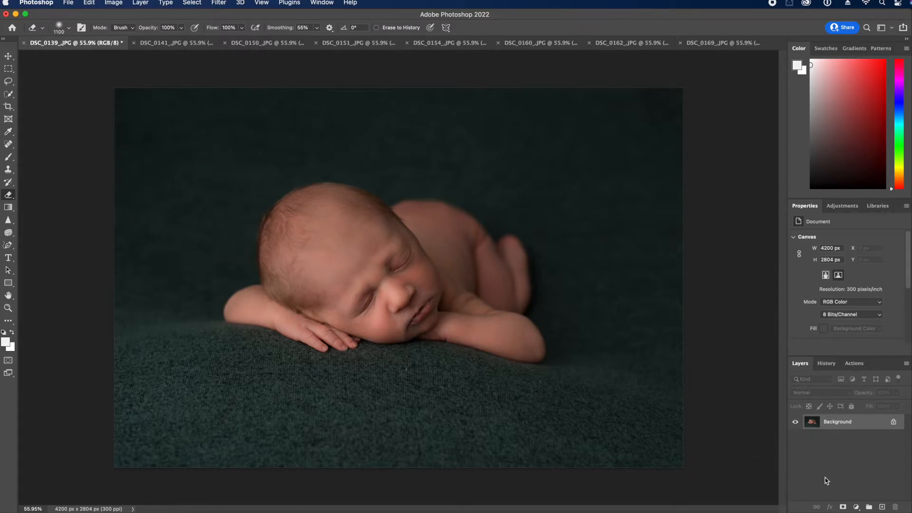
# Heal a small spot on the blanket with the Spot Healing Brush, then shrink the brush
pyautogui.click(8, 144)
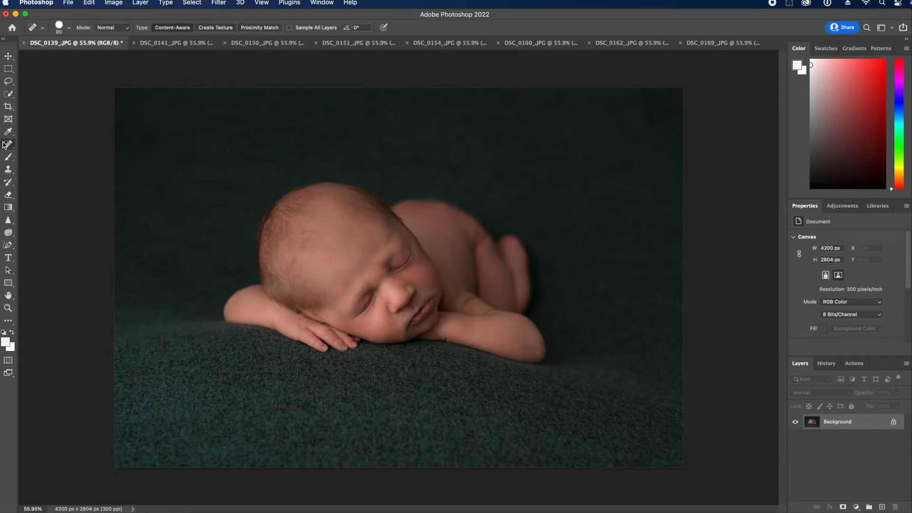
pyautogui.click(409, 371)
pyautogui.press('[')
pyautogui.press('[')
# Play the 1 COMPLETE BABY QUICK action from the Actions panel
pyautogui.click(855, 365)
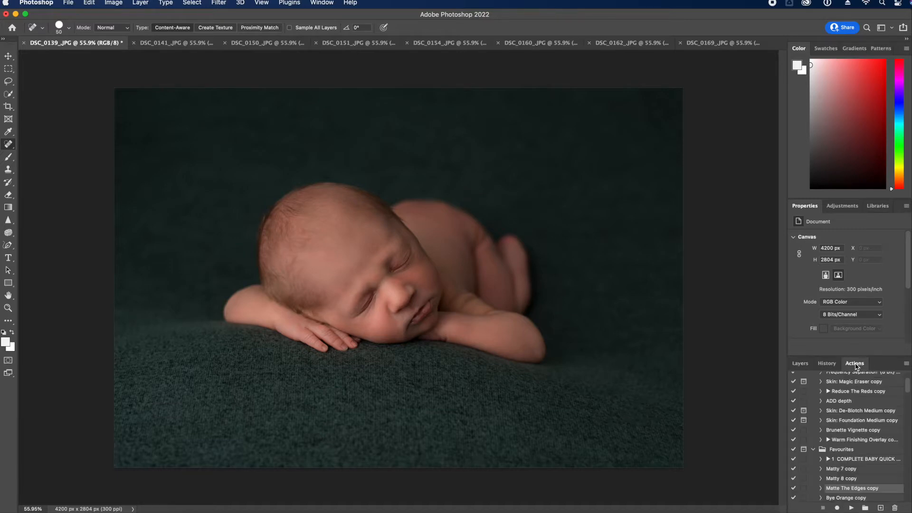
pyautogui.click(861, 460)
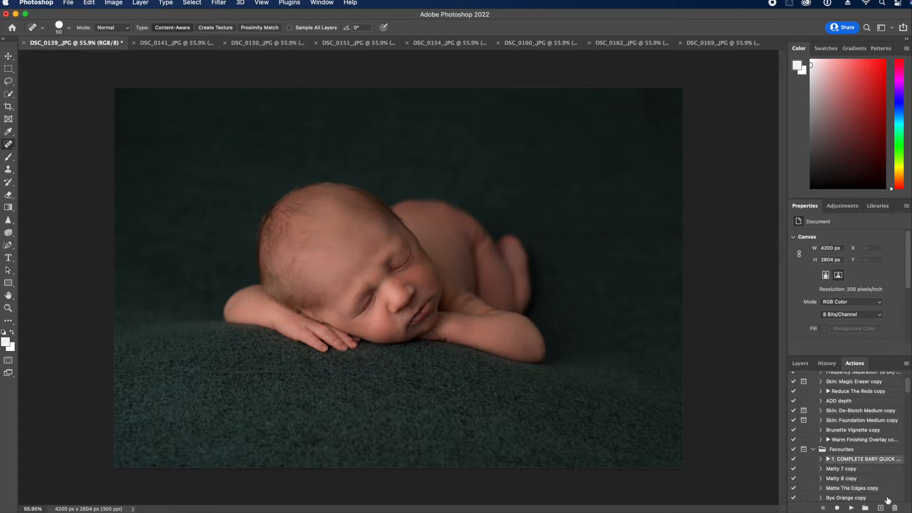
pyautogui.click(851, 508)
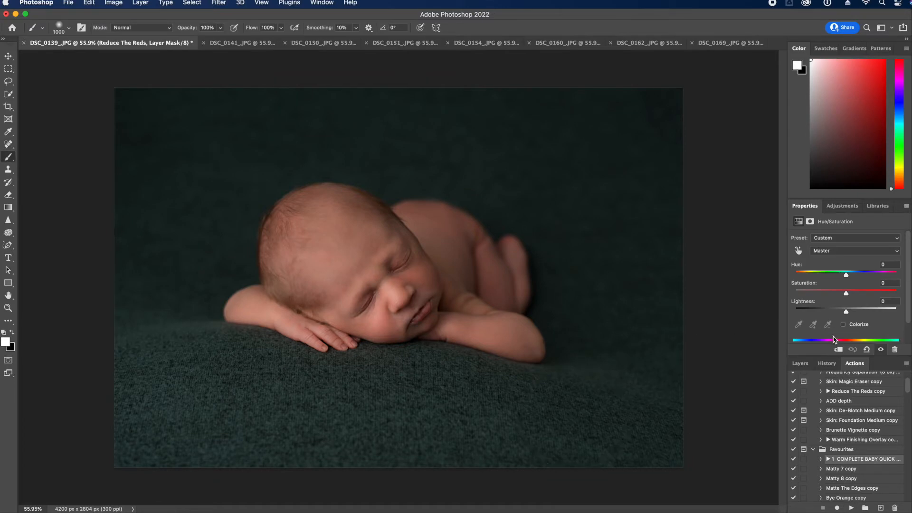
# Paint the Soft Skin mask at about 50% opacity over the face, chin, back and arm
pyautogui.scroll(-4, 865, 447)
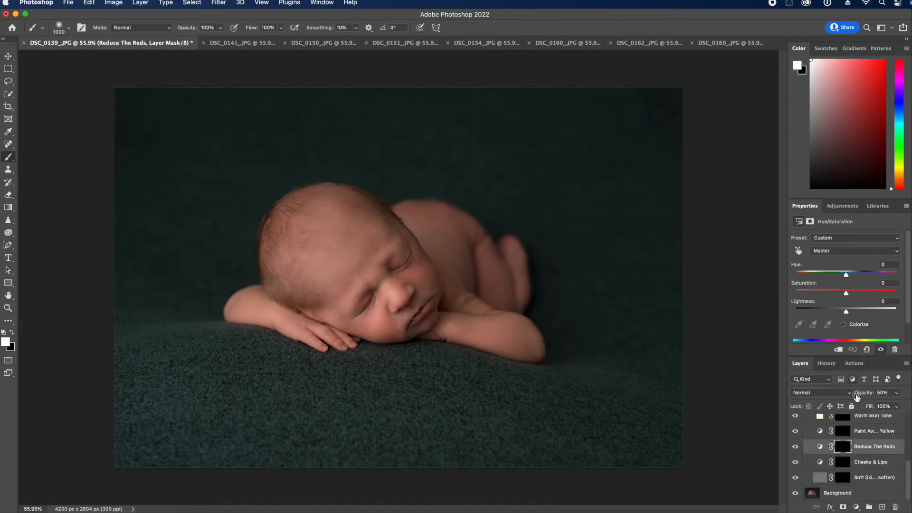
pyautogui.scroll(-2, 867, 424)
pyautogui.click(844, 479)
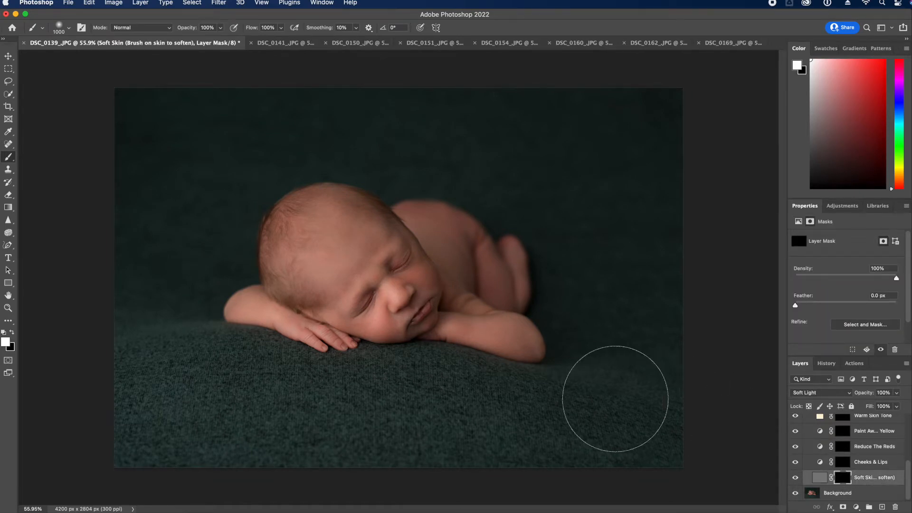
pyautogui.click(221, 29)
pyautogui.moveTo(220, 39); pyautogui.dragTo(200, 43)
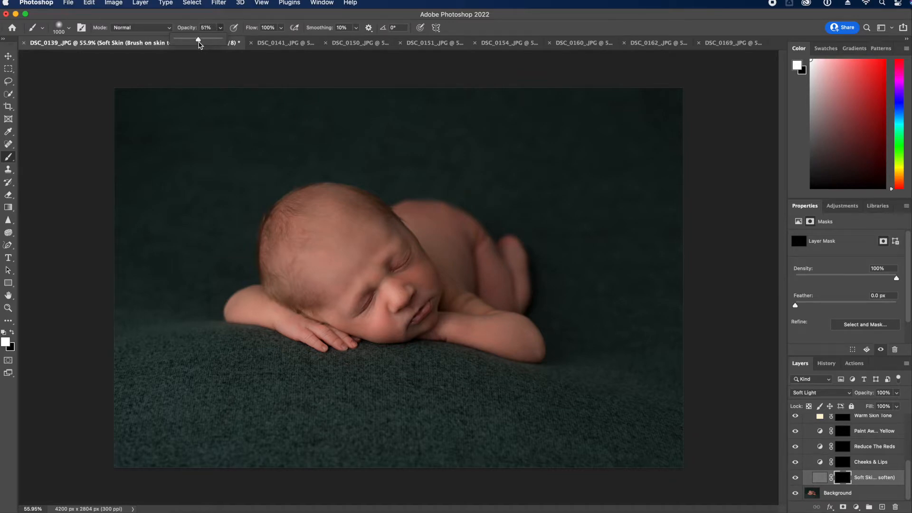
pyautogui.press('[')
pyautogui.press('[')
pyautogui.press('[')
pyautogui.press('[')
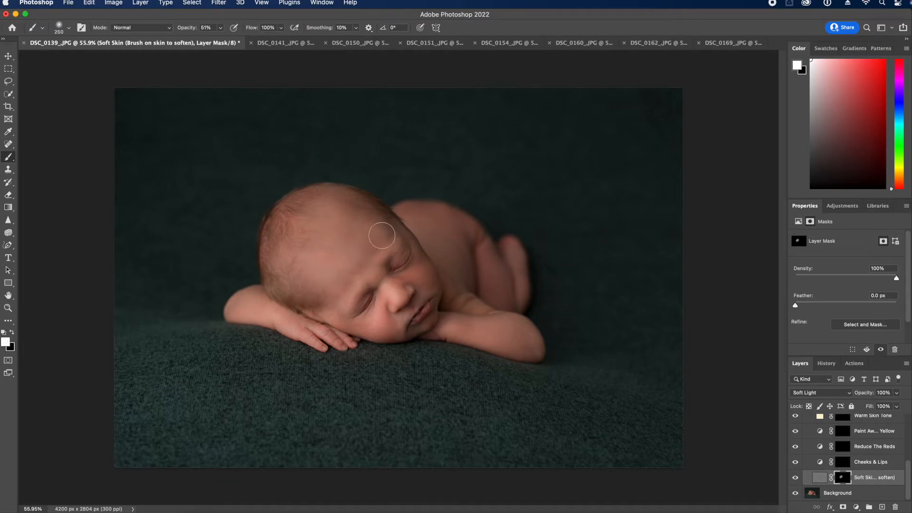
pyautogui.press('[')
pyautogui.press('[')
pyautogui.press('[')
pyautogui.press('[')
pyautogui.press(']')
# On the Reduce The Reds mask at 100% opacity, paint the head, cheek, nose and upper lip
pyautogui.press('[')
pyautogui.press('[')
pyautogui.press(']')
pyautogui.moveTo(450, 327); pyautogui.dragTo(335, 336)
pyautogui.press(']')
pyautogui.press(']')
pyautogui.moveTo(409, 231)
pyautogui.mouseDown()
pyautogui.moveTo(423, 212)
pyautogui.moveTo(523, 287)
pyautogui.mouseUp()
pyautogui.click(843, 449)
pyautogui.press(']')
pyautogui.press(']')
pyautogui.press(']')
pyautogui.click(221, 28)
pyautogui.moveTo(229, 40); pyautogui.dragTo(243, 39)
pyautogui.press('[')
pyautogui.press('[')
pyautogui.moveTo(277, 240); pyautogui.dragTo(272, 235)
pyautogui.press(']')
pyautogui.press(']')
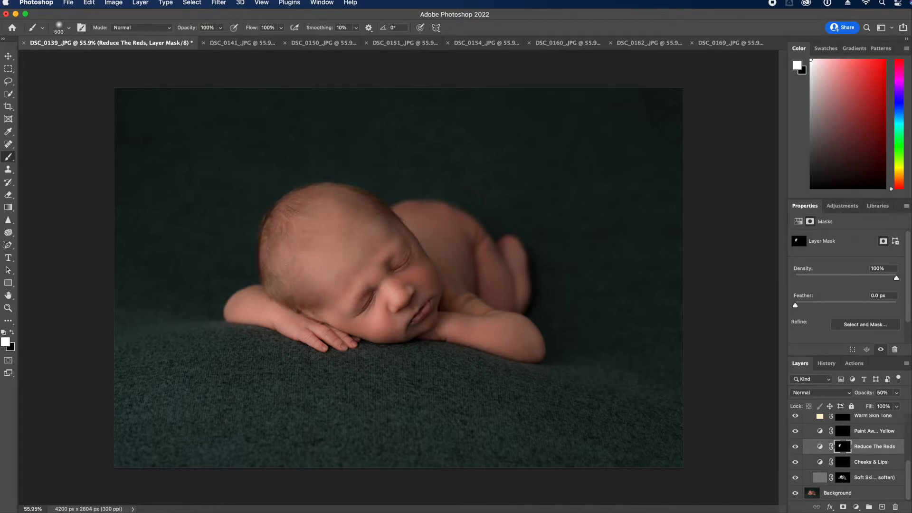
pyautogui.moveTo(376, 228); pyautogui.dragTo(377, 219)
pyautogui.press('[')
pyautogui.press('[')
pyautogui.press('[')
pyautogui.press('[')
pyautogui.press('[')
pyautogui.click(396, 279)
pyautogui.moveTo(405, 306); pyautogui.dragTo(420, 295)
# Paint the red reduction over both arms, the back and the legs
pyautogui.press('[')
pyautogui.press(']')
pyautogui.press(']')
pyautogui.moveTo(246, 302); pyautogui.dragTo(258, 307)
pyautogui.moveTo(437, 349); pyautogui.dragTo(523, 351)
pyautogui.press('[')
pyautogui.press('[')
pyautogui.moveTo(413, 213)
pyautogui.mouseDown()
pyautogui.moveTo(509, 264)
pyautogui.moveTo(526, 290)
pyautogui.moveTo(529, 250)
pyautogui.mouseUp()
pyautogui.scroll(5, 842, 417)
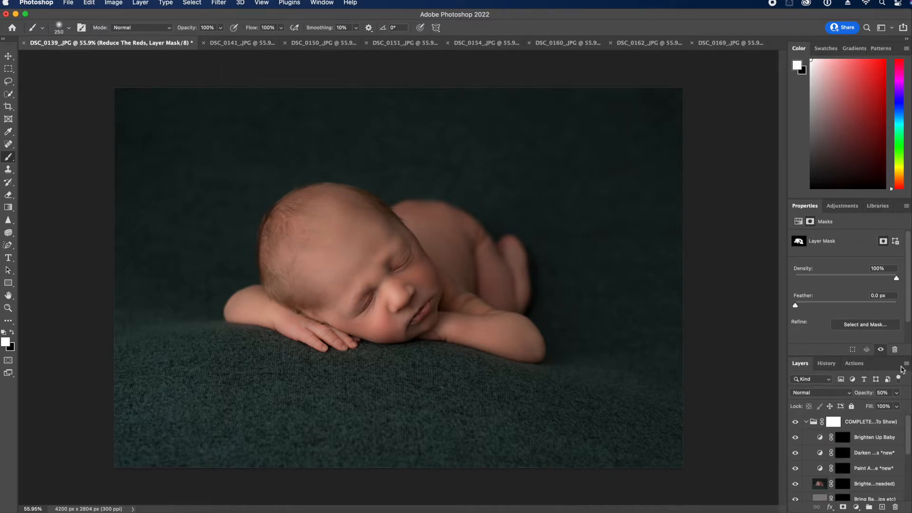
pyautogui.click(906, 364)
# Flatten the layers and add a Hue/Saturation layer with Yellows saturation at -97
pyautogui.click(851, 466)
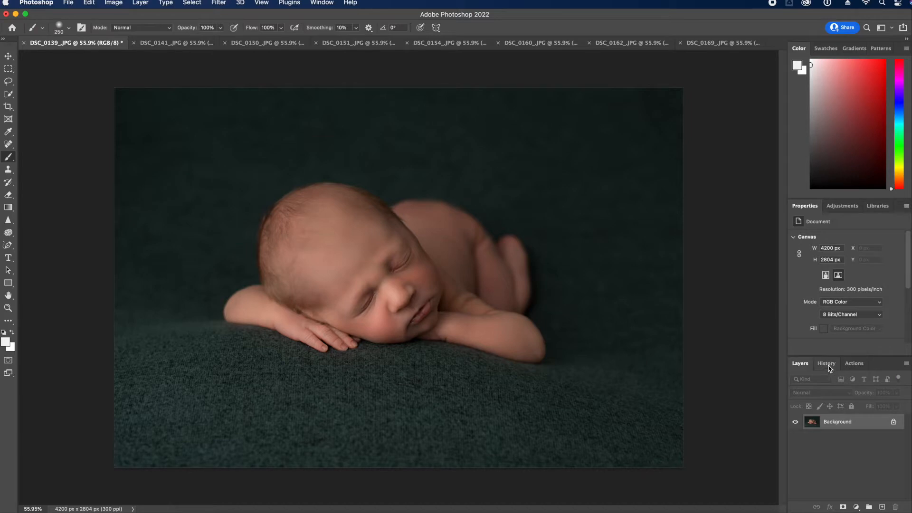
pyautogui.click(843, 206)
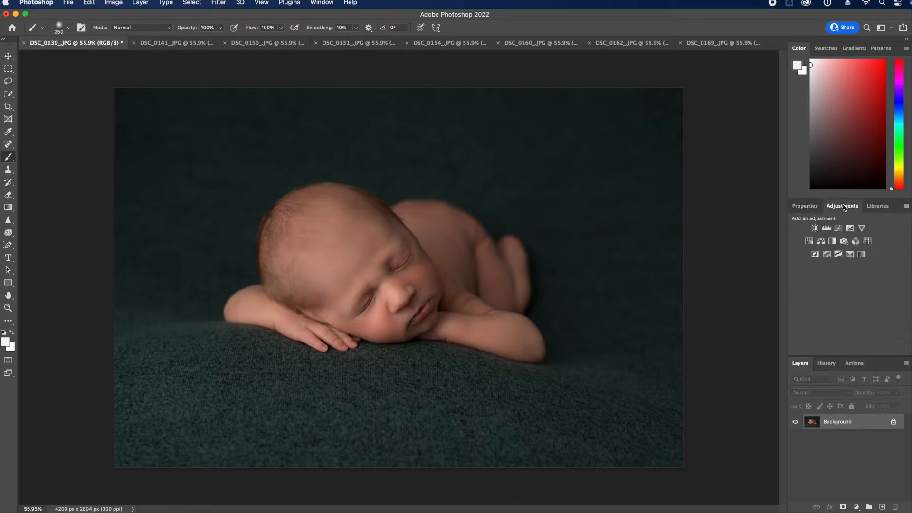
pyautogui.click(809, 243)
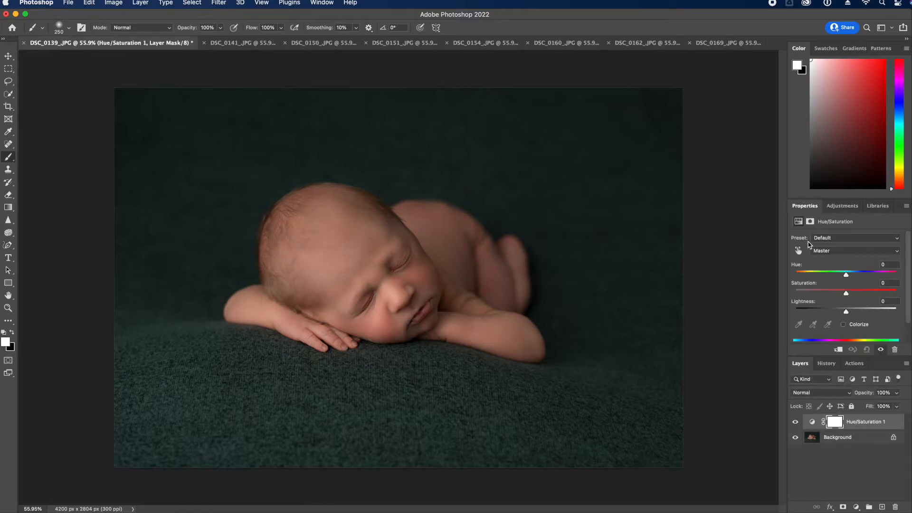
pyautogui.click(839, 252)
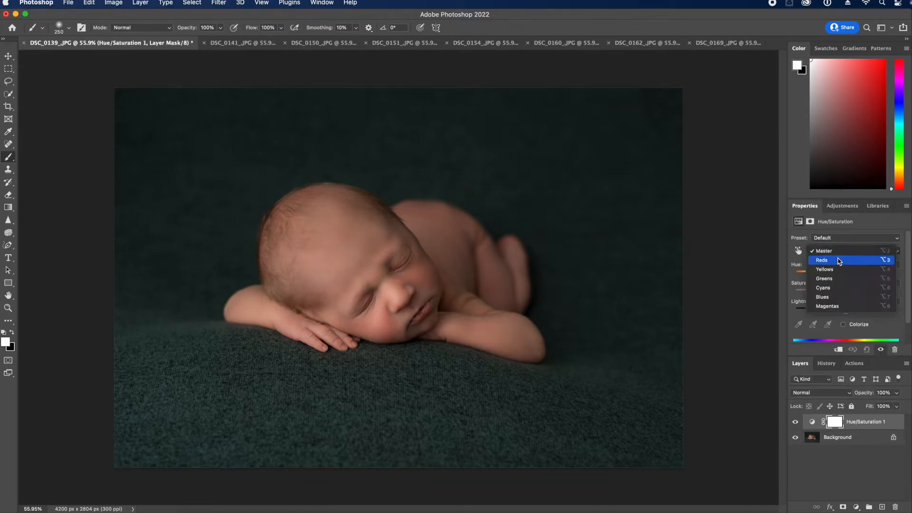
pyautogui.click(839, 261)
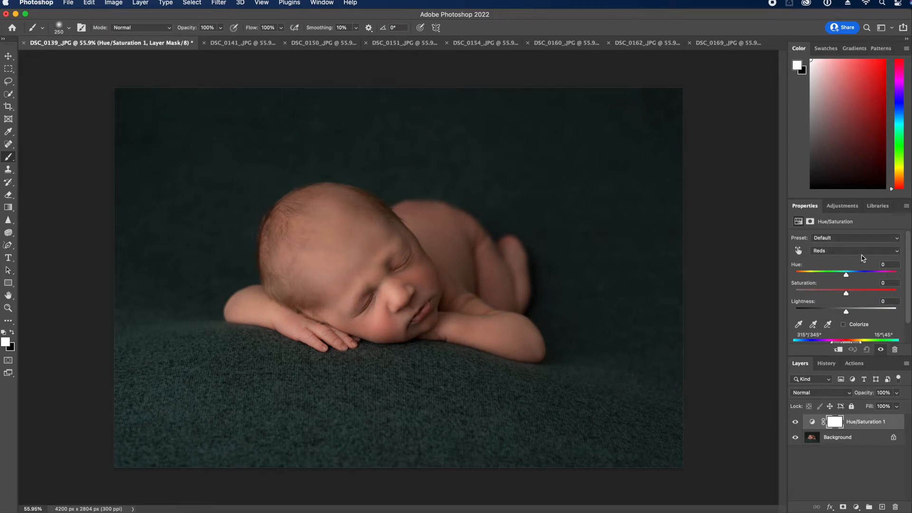
pyautogui.click(846, 253)
pyautogui.click(848, 255)
pyautogui.click(850, 255)
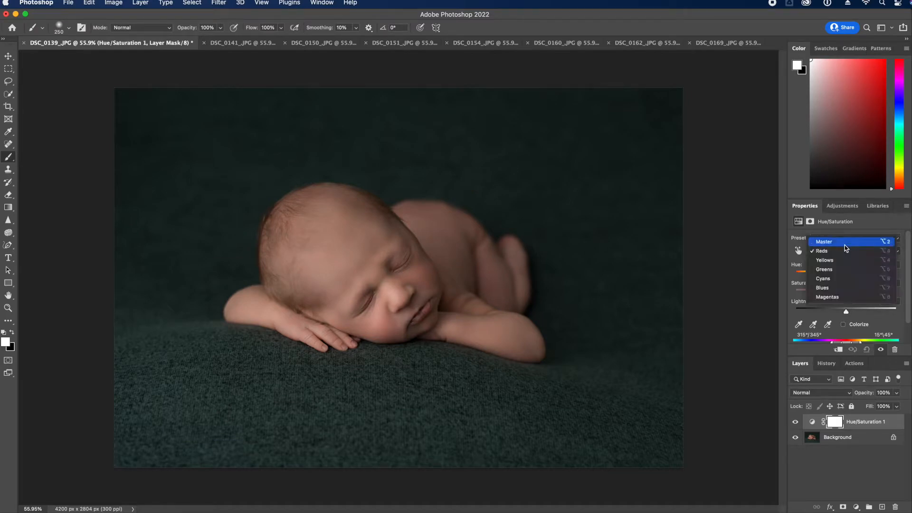
pyautogui.click(846, 261)
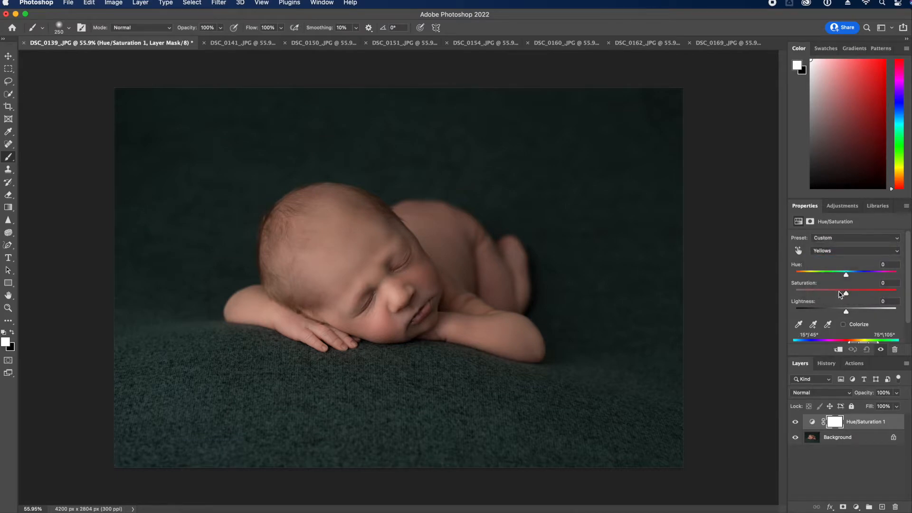
pyautogui.moveTo(839, 295)
pyautogui.mouseDown()
pyautogui.moveTo(798, 303)
pyautogui.moveTo(847, 304)
pyautogui.moveTo(833, 304)
pyautogui.mouseUp()
# Invert the adjustment's mask, paint it over the baby's head and back, and flatten the image
pyautogui.click(835, 422)
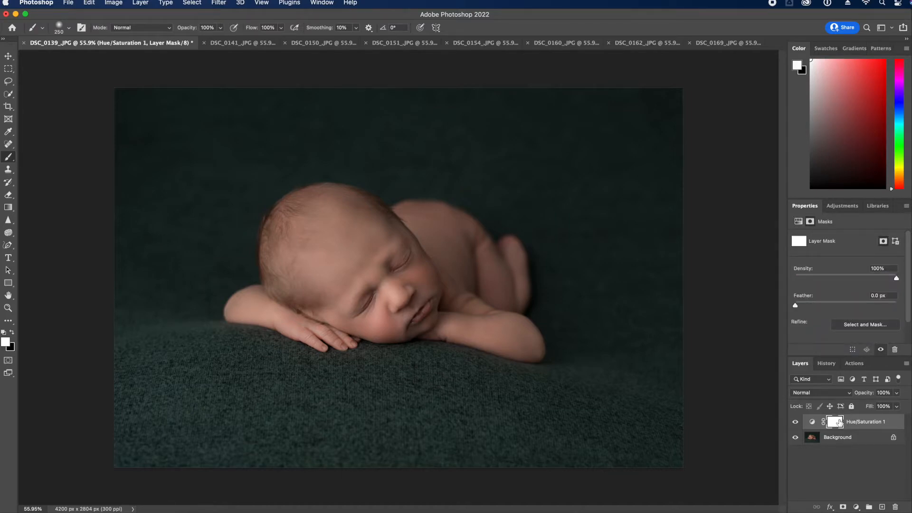
pyautogui.press('super+i')
pyautogui.moveTo(289, 301)
pyautogui.mouseDown()
pyautogui.moveTo(263, 256)
pyautogui.moveTo(300, 184)
pyautogui.moveTo(271, 212)
pyautogui.moveTo(387, 208)
pyautogui.mouseUp()
pyautogui.press(']')
pyautogui.press(']')
pyautogui.press(']')
pyautogui.press(']')
pyautogui.press(']')
pyautogui.press(']')
pyautogui.moveTo(471, 218); pyautogui.dragTo(500, 262)
pyautogui.click(906, 364)
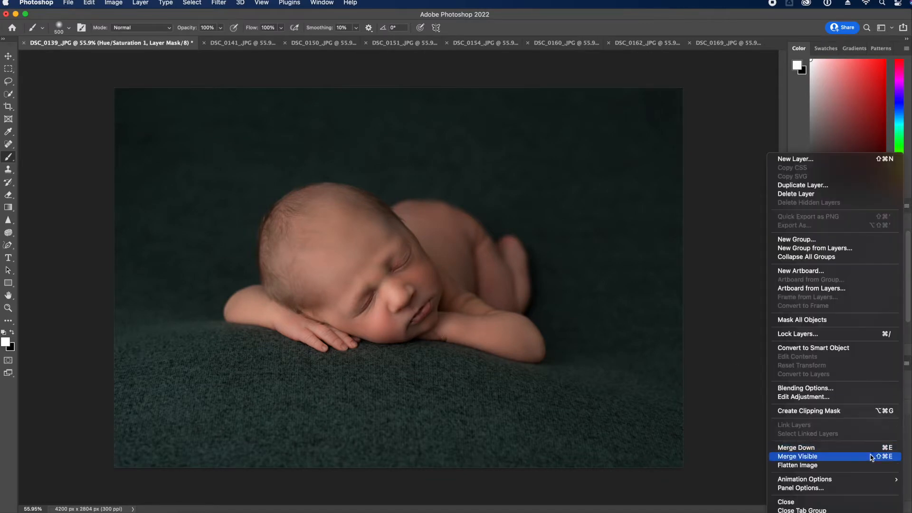
pyautogui.click(865, 467)
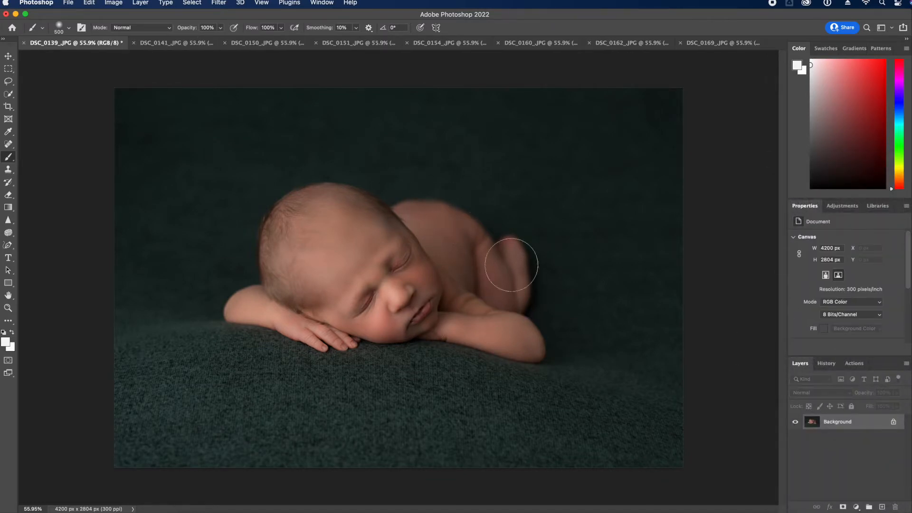
# Play the Reduce The Reds copy action, size the brush, and flatten the image
pyautogui.click(855, 364)
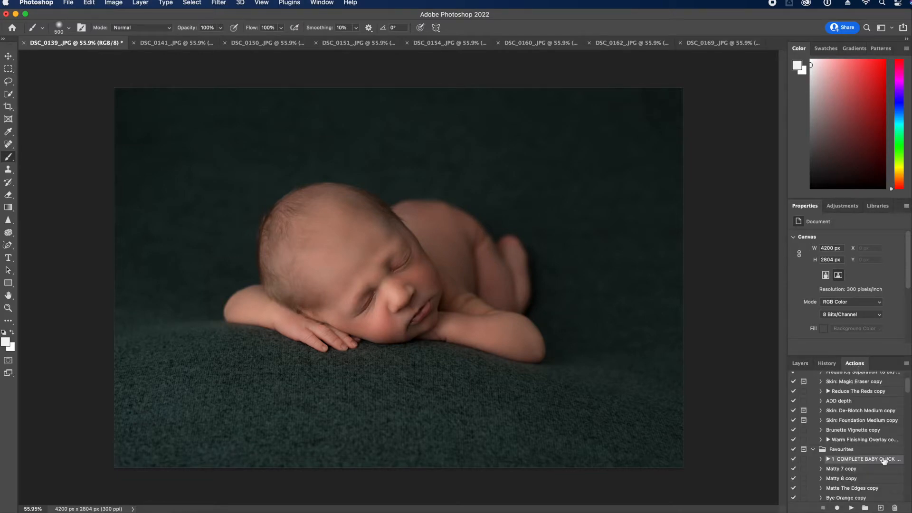
pyautogui.scroll(5, 885, 421)
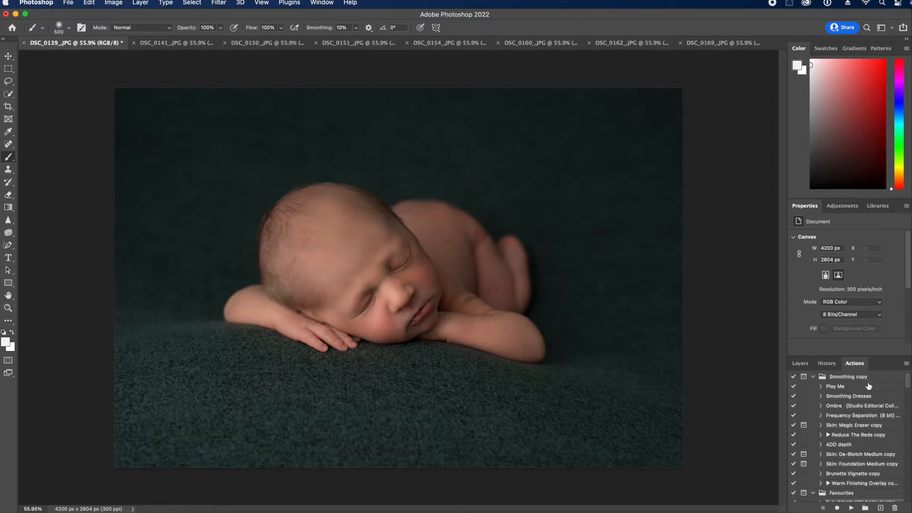
pyautogui.click(870, 435)
pyautogui.click(851, 508)
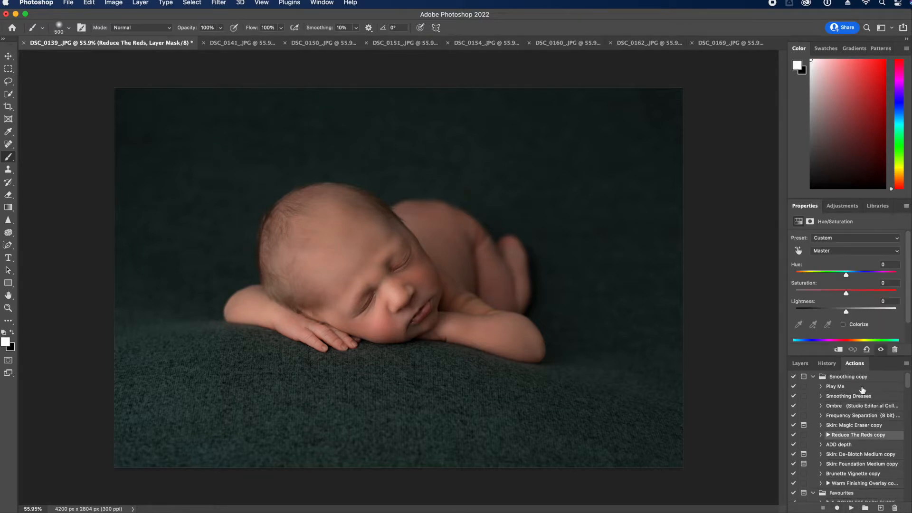
pyautogui.press('[')
pyautogui.press('[')
pyautogui.press('[')
pyautogui.press('[')
pyautogui.press('[')
pyautogui.press('[')
pyautogui.press('[')
pyautogui.press('[')
pyautogui.press(']')
pyautogui.press(']')
pyautogui.press(']')
pyautogui.click(801, 364)
pyautogui.click(906, 366)
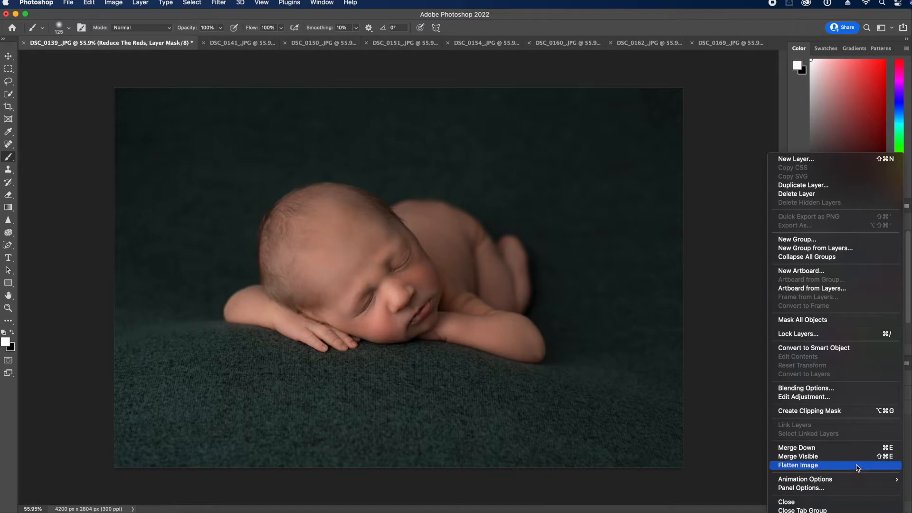
pyautogui.click(798, 466)
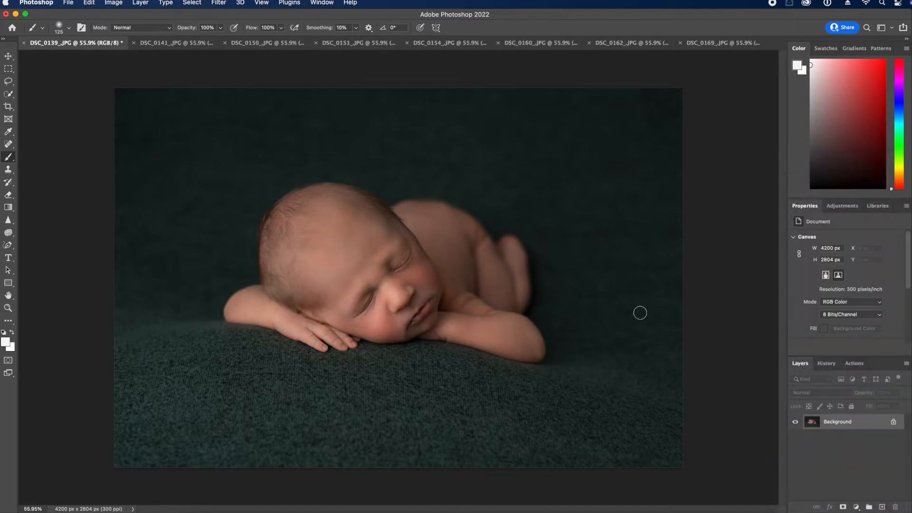
# Compare the original and flattened states in History, then duplicate the Background layer
pyautogui.click(826, 364)
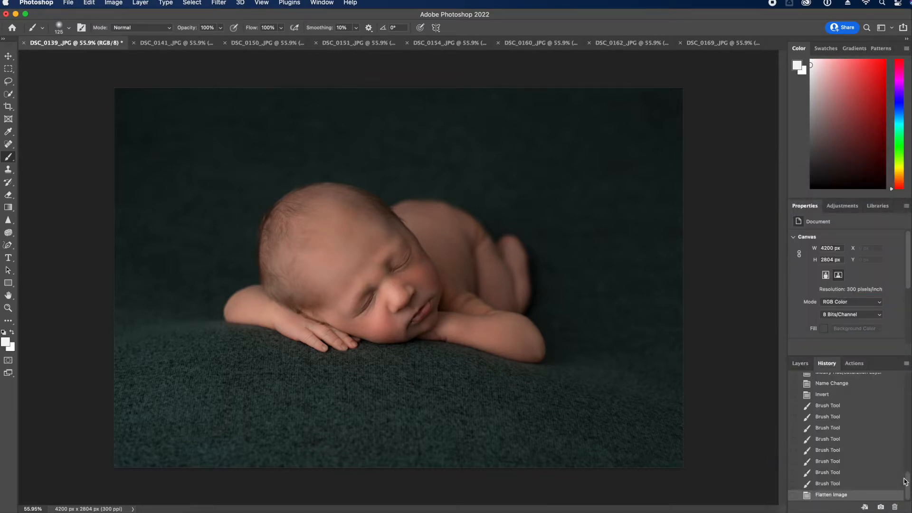
pyautogui.moveTo(905, 481); pyautogui.dragTo(909, 349)
pyautogui.click(864, 381)
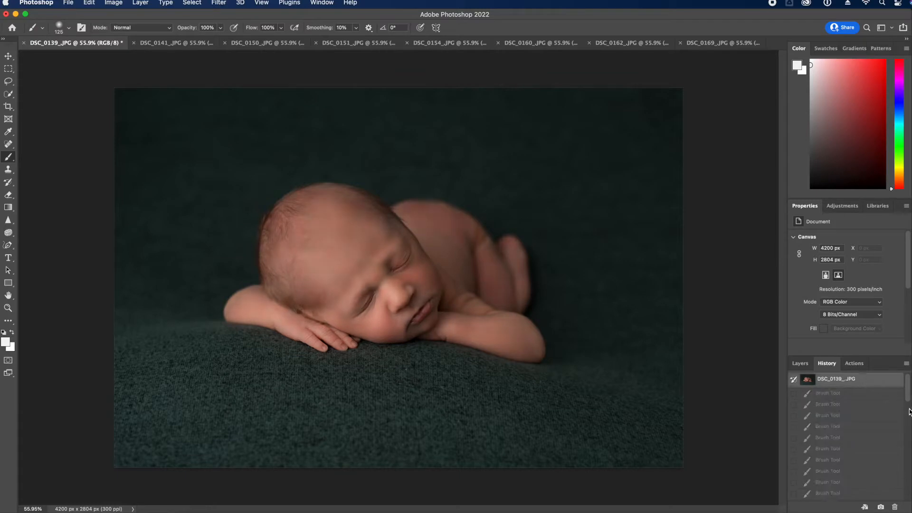
pyautogui.moveTo(908, 398); pyautogui.dragTo(908, 489)
pyautogui.click(864, 496)
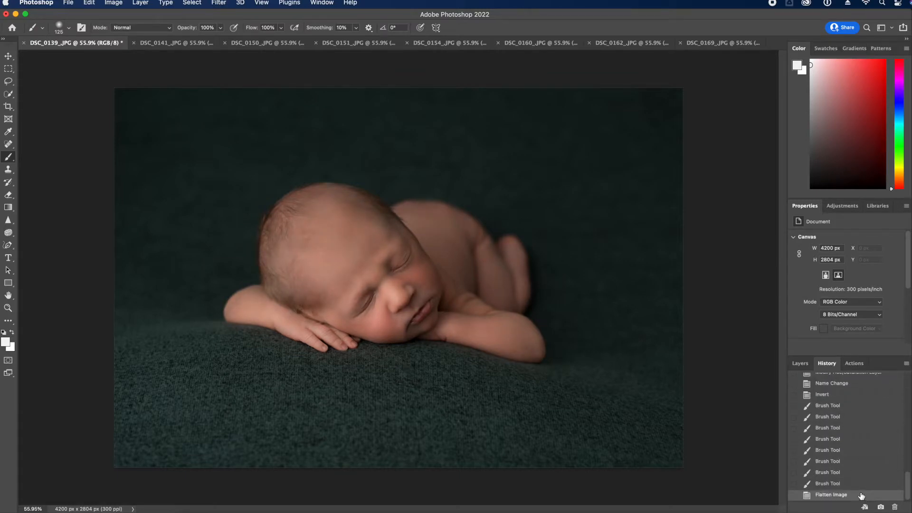
pyautogui.click(801, 363)
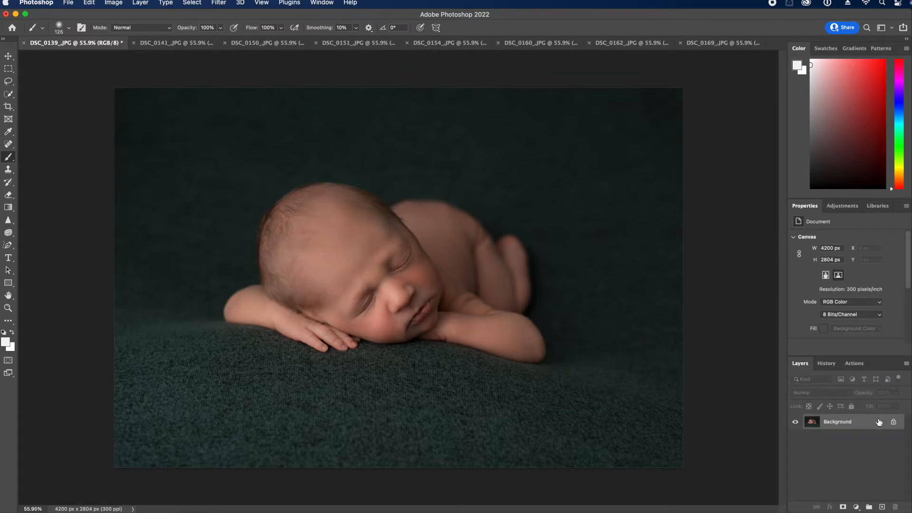
pyautogui.moveTo(874, 424); pyautogui.dragTo(882, 506)
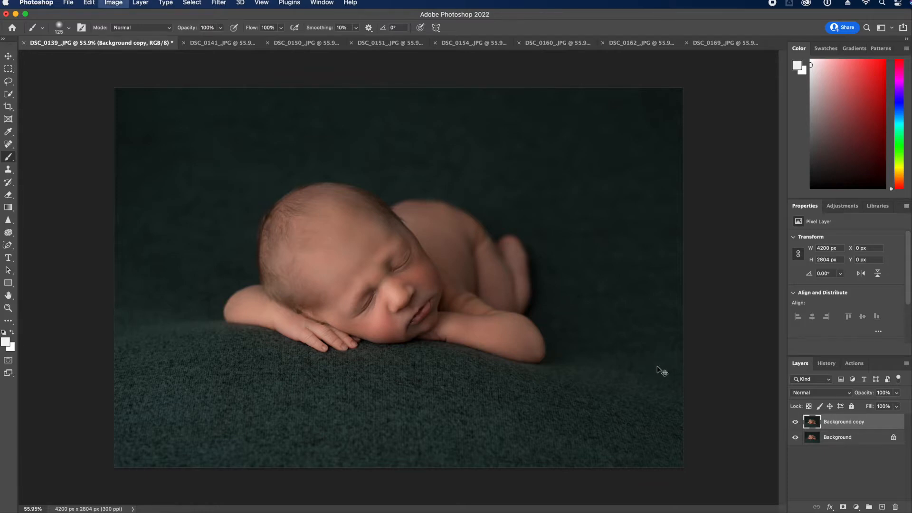
# Apply Levels with input levels 5, 1.00 and 232 to the Background copy
pyautogui.press('super+i')
pyautogui.press('super+z')
pyautogui.press('super+l')
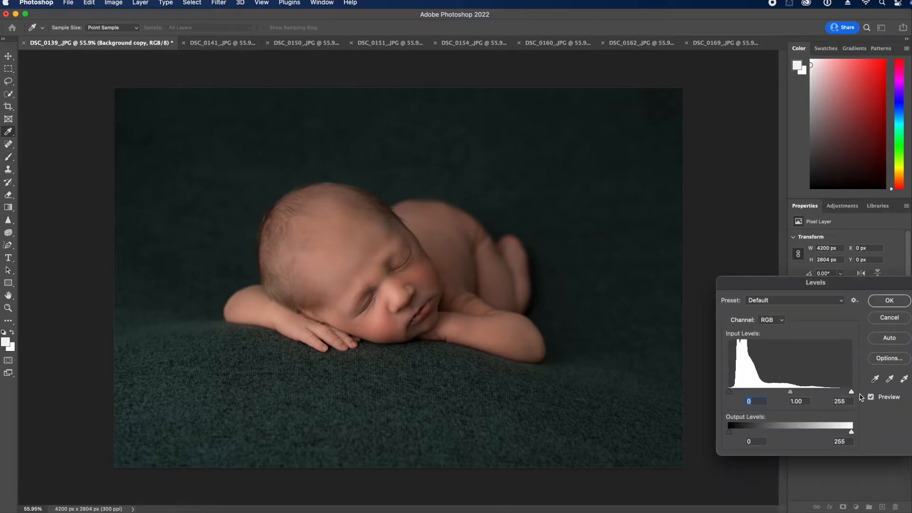
pyautogui.moveTo(853, 394); pyautogui.dragTo(849, 393)
pyautogui.moveTo(849, 393); pyautogui.dragTo(843, 392)
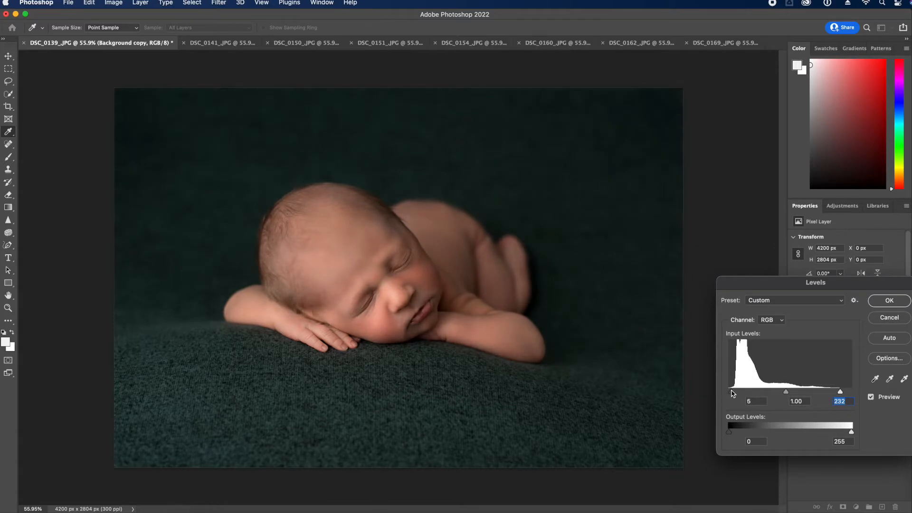
pyautogui.click(889, 300)
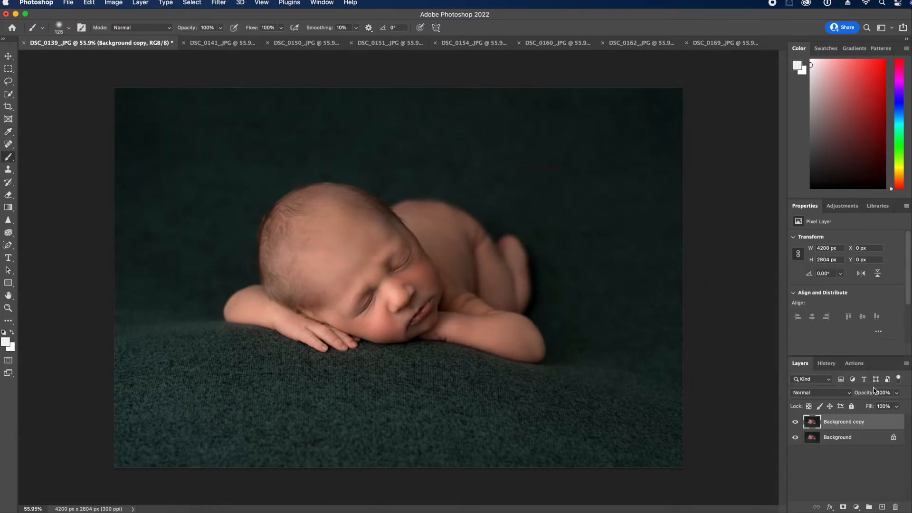
pyautogui.click(853, 363)
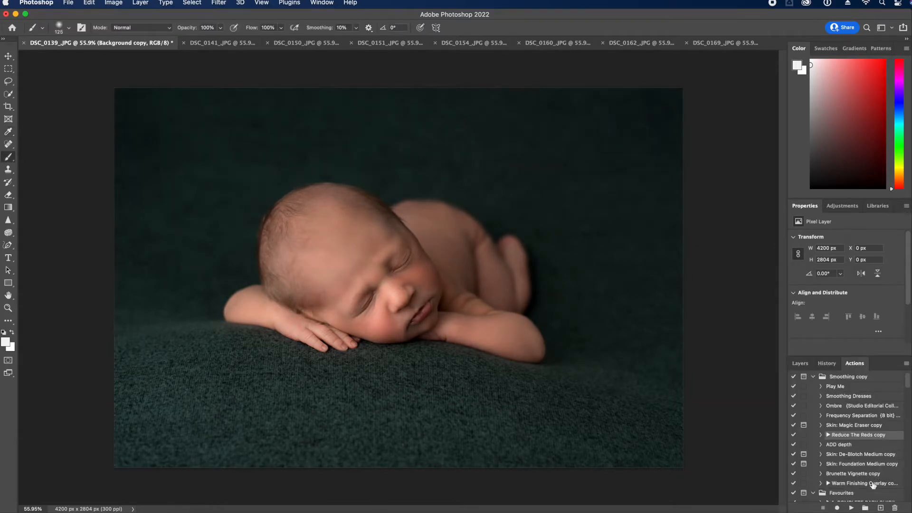
# Run the ADD depth action and paint its mask with a larger brush
pyautogui.scroll(-1, 874, 482)
pyautogui.scroll(-3, 872, 458)
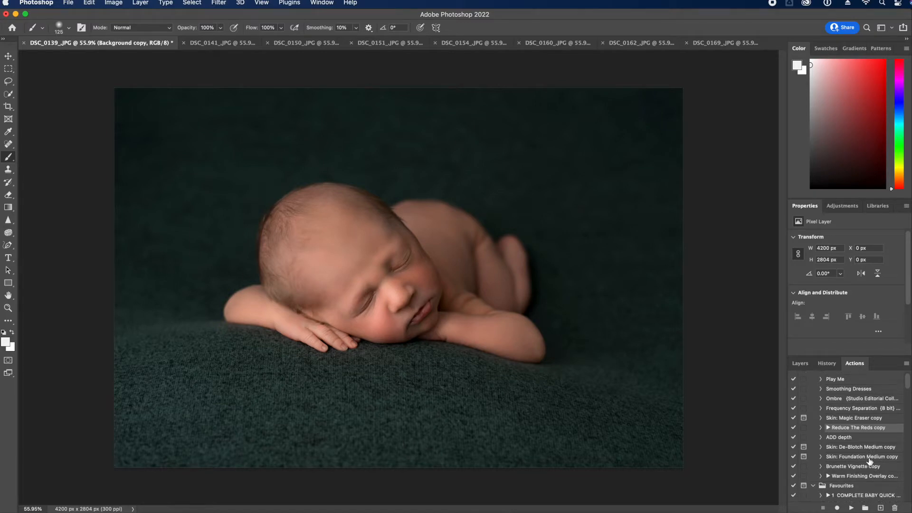
pyautogui.click(863, 416)
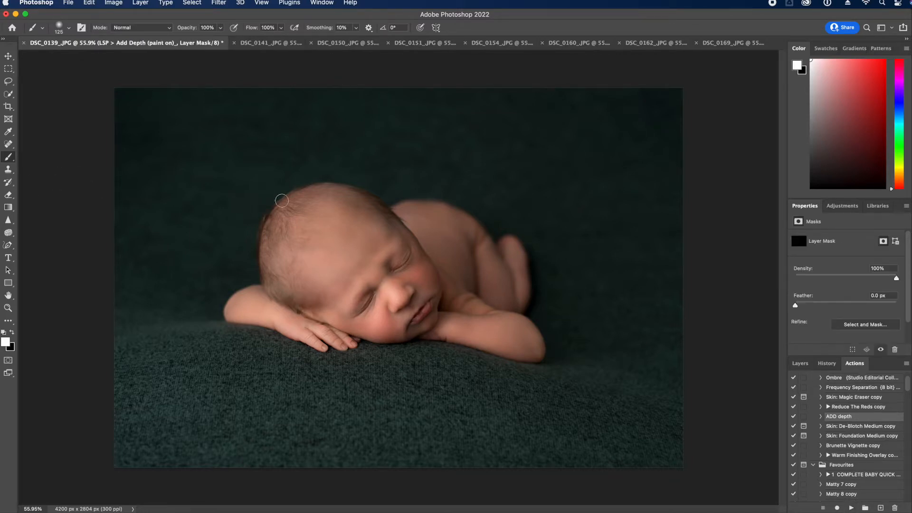
pyautogui.press(']')
pyautogui.press(']')
pyautogui.press(']')
pyautogui.press(']')
pyautogui.press(']')
pyautogui.press(']')
pyautogui.click(369, 274)
pyautogui.click(8, 308)
pyautogui.keyDown('alt'); pyautogui.click(249, 350); pyautogui.keyUp('alt')
pyautogui.click(250, 350)
# Toggle the Add Depth group's visibility to compare, then flatten the image
pyautogui.click(800, 364)
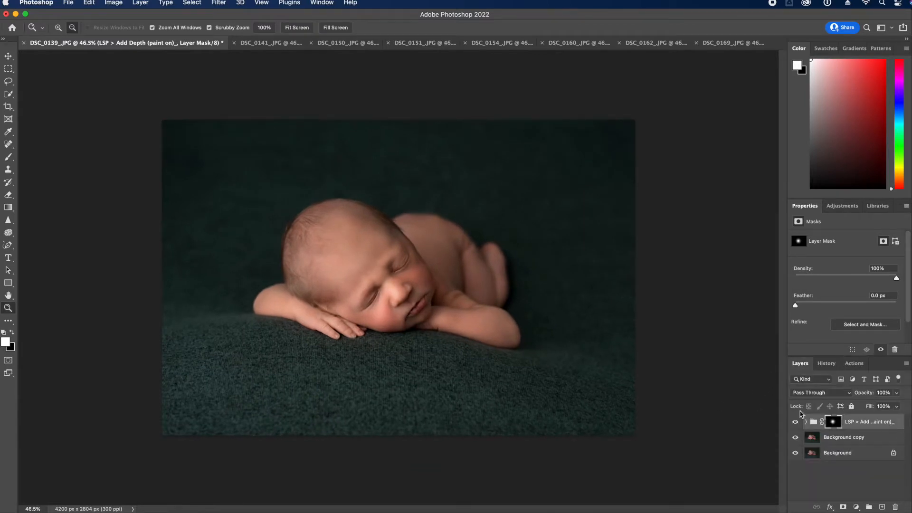
pyautogui.click(796, 422)
pyautogui.click(796, 422)
pyautogui.click(795, 422)
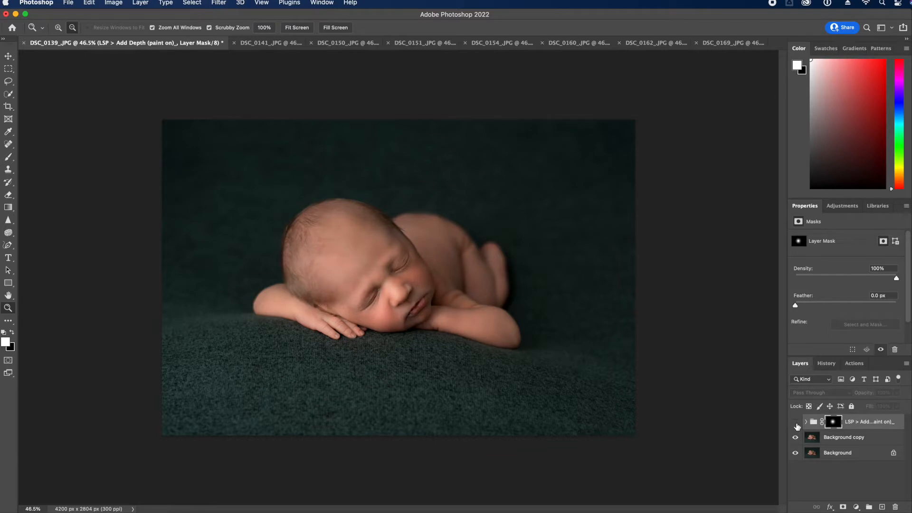
pyautogui.click(796, 423)
pyautogui.click(796, 423)
pyautogui.click(796, 422)
pyautogui.click(796, 422)
pyautogui.click(795, 422)
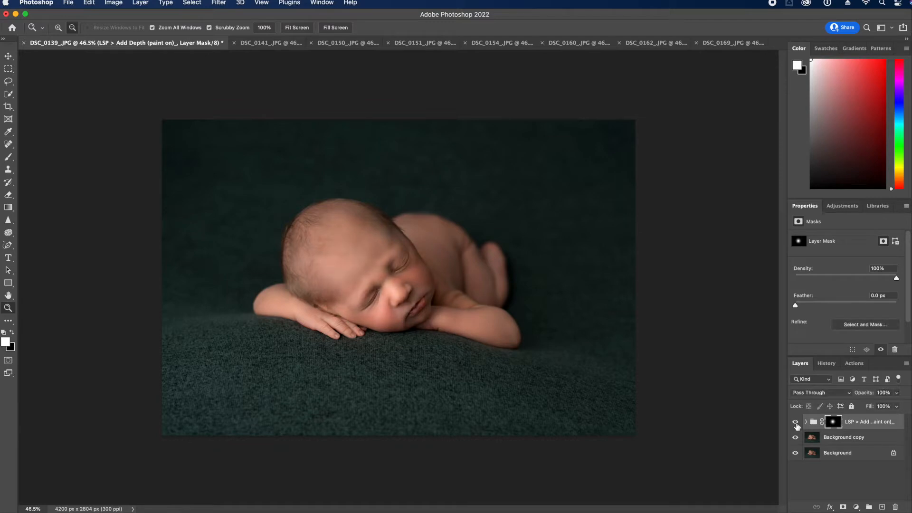
pyautogui.click(907, 364)
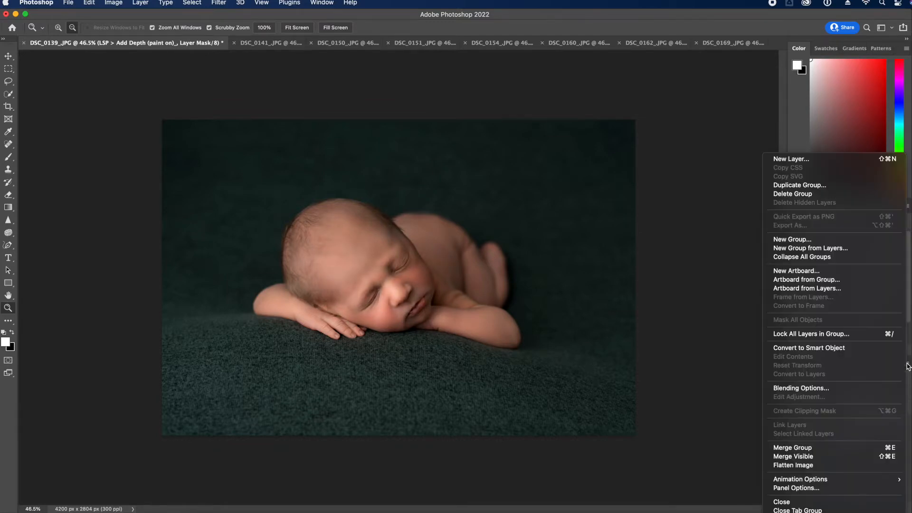
pyautogui.click(864, 466)
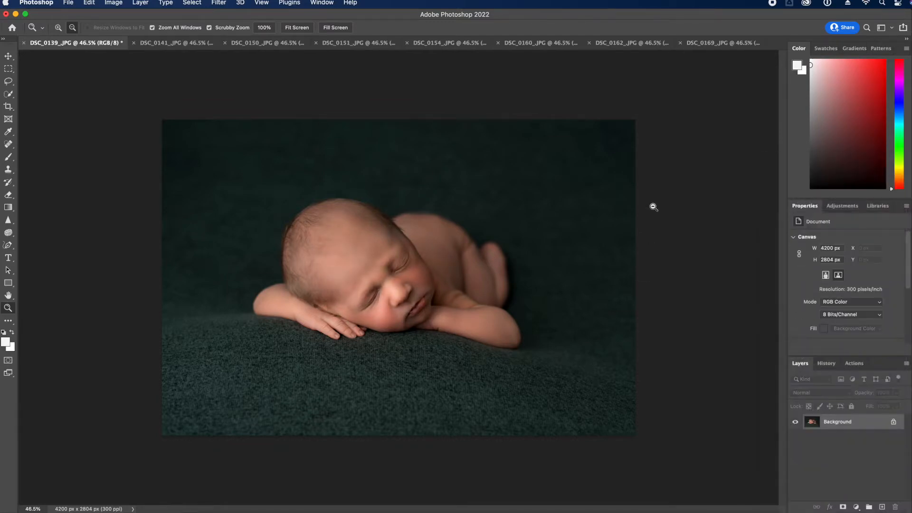
# Crop with the Front Image preset (4200 × 2804 px), tightening and repositioning the framing
pyautogui.click(11, 108)
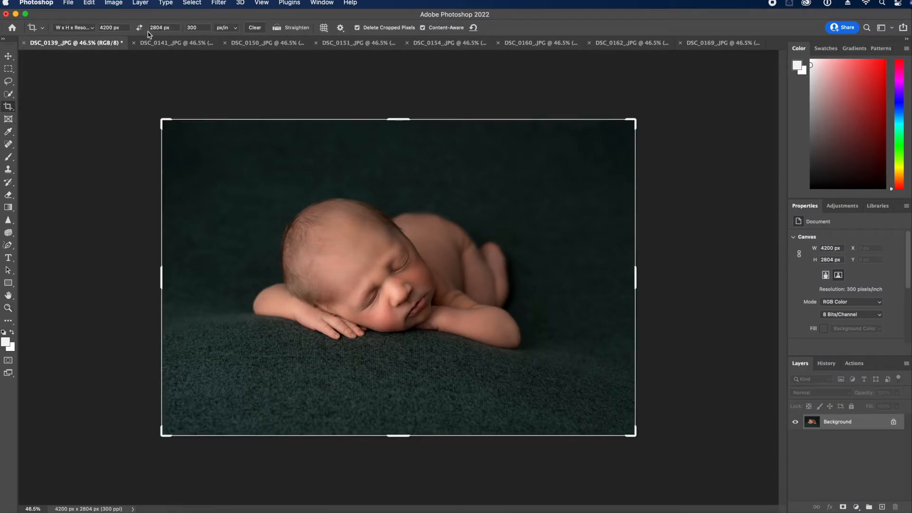
pyautogui.click(60, 29)
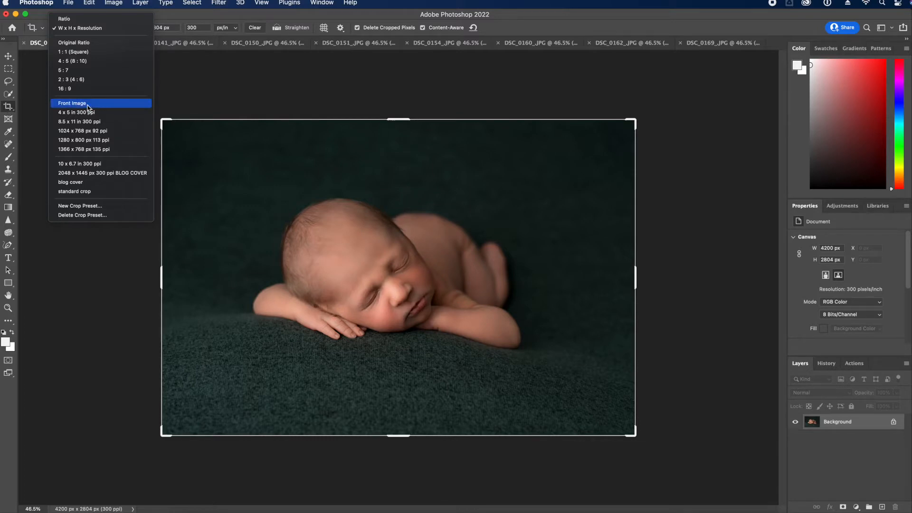
pyautogui.click(88, 107)
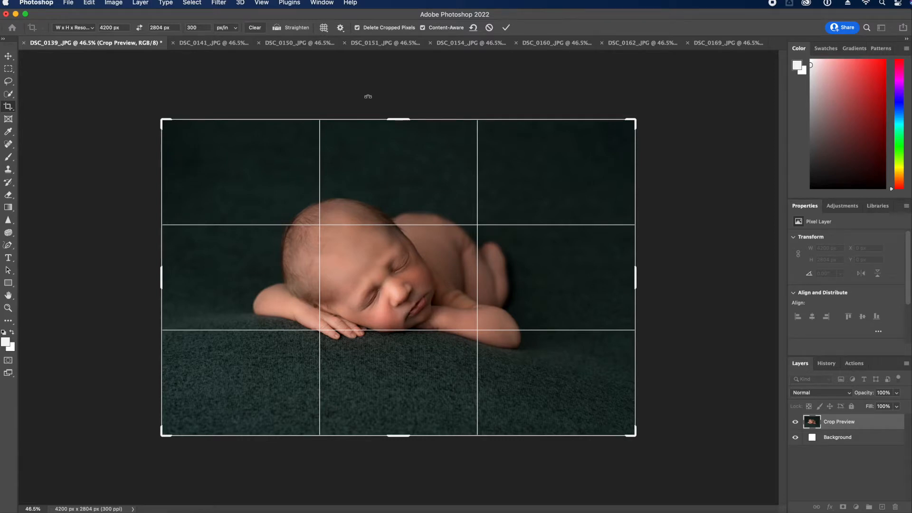
pyautogui.moveTo(162, 117); pyautogui.dragTo(171, 126)
pyautogui.moveTo(626, 422); pyautogui.dragTo(616, 426)
pyautogui.moveTo(181, 134); pyautogui.dragTo(188, 139)
pyautogui.moveTo(384, 274); pyautogui.dragTo(391, 274)
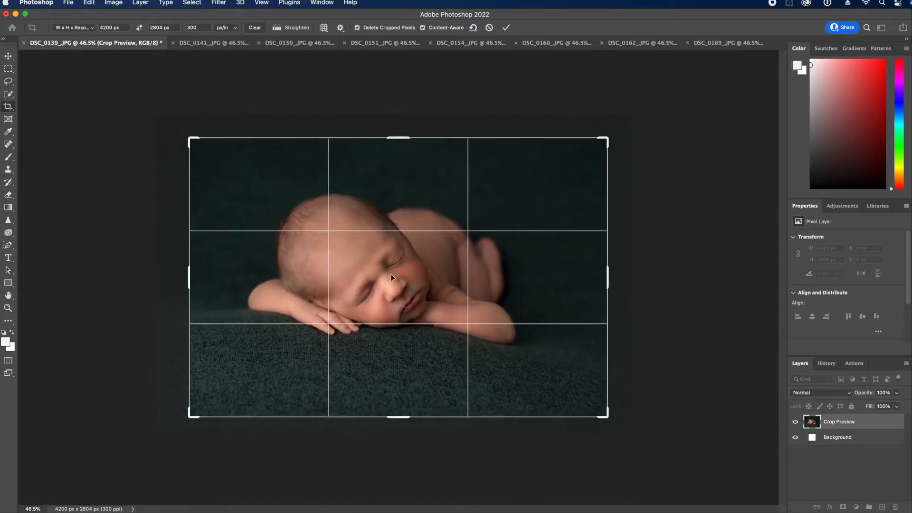
pyautogui.press('Right')
pyautogui.press('Right')
pyautogui.press('Right')
pyautogui.press('Right')
pyautogui.press('Right')
pyautogui.press('Right')
pyautogui.press('Right')
pyautogui.press('Right')
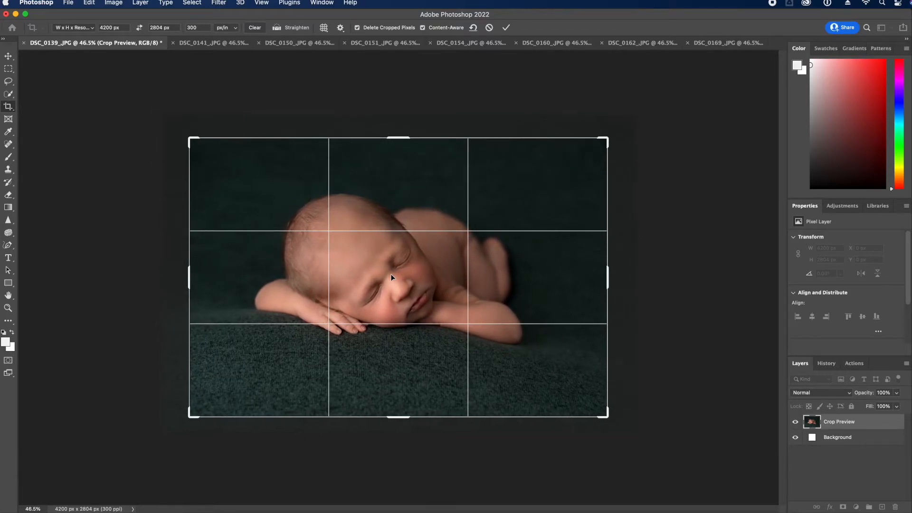
pyautogui.press('Return')
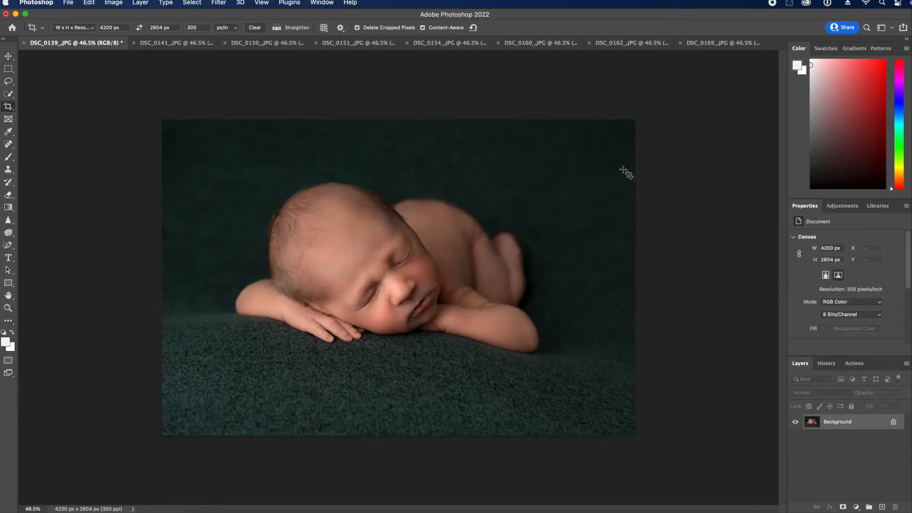
pyautogui.press('super+s')
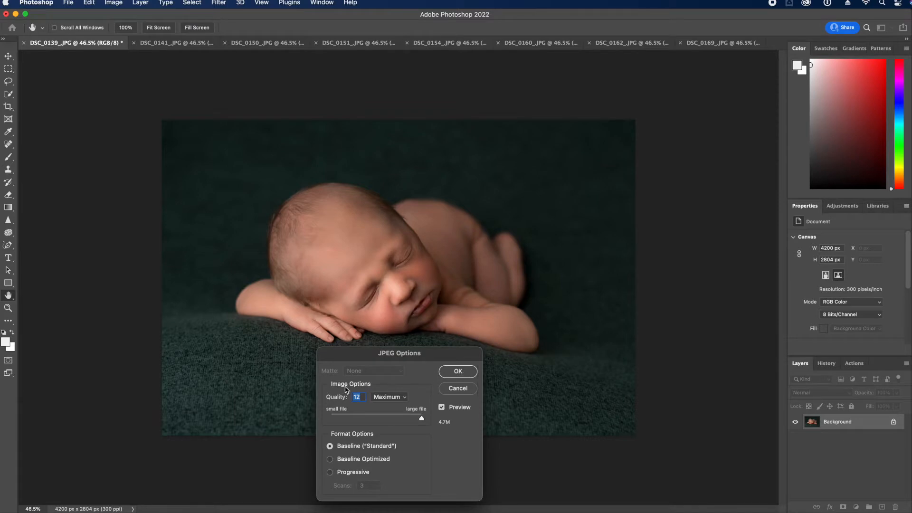
# Save DSC_0139 as a Quality 12 Maximum JPEG and close it
pyautogui.click(458, 371)
pyautogui.press('c')
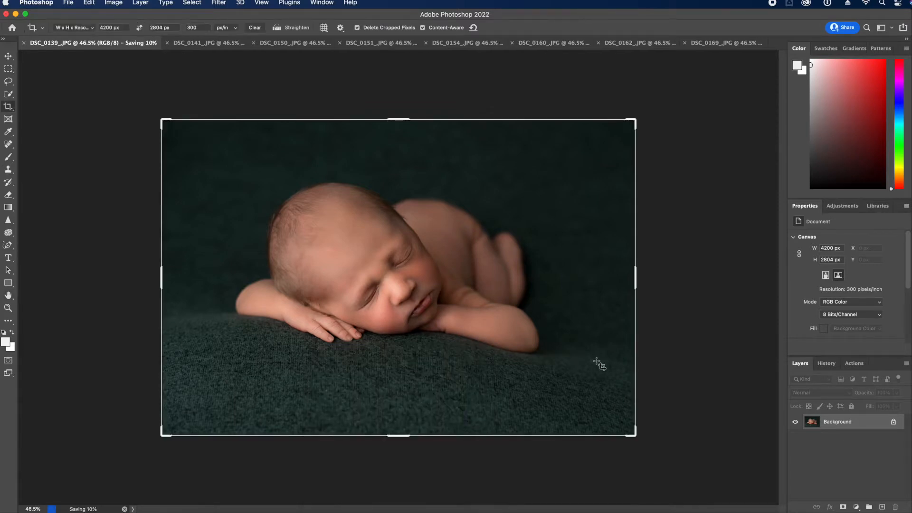
pyautogui.click(25, 44)
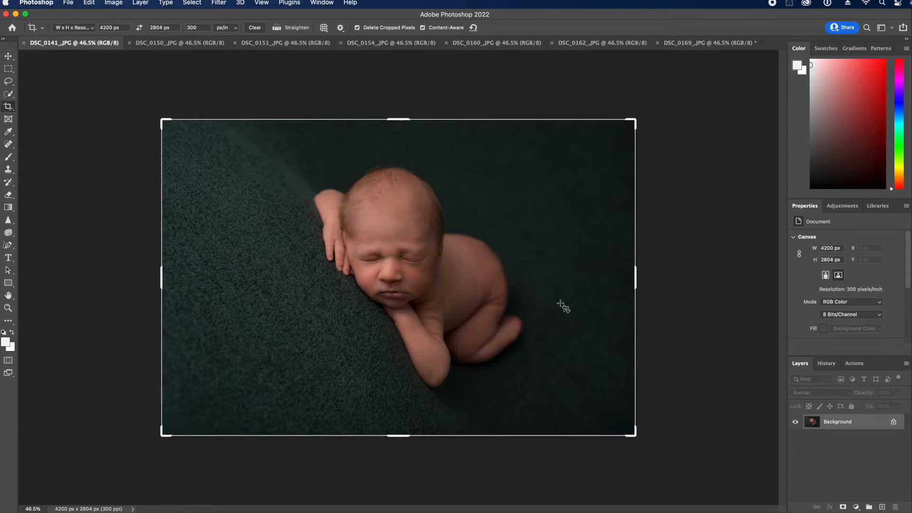
pyautogui.click(855, 364)
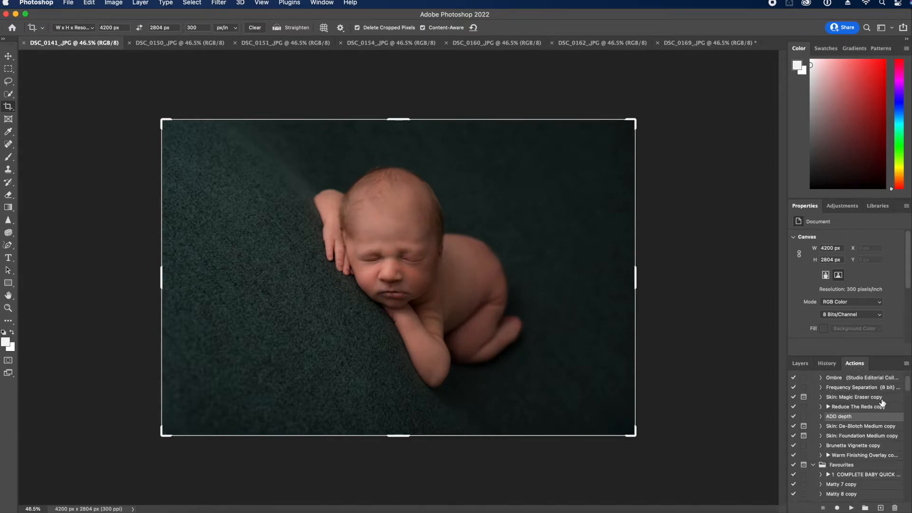
# Play 1 COMPLETE BABY QUICK on DSC_0141 and paint the Soft Skin mask over the cheek at 50% opacity
pyautogui.click(879, 475)
pyautogui.click(852, 508)
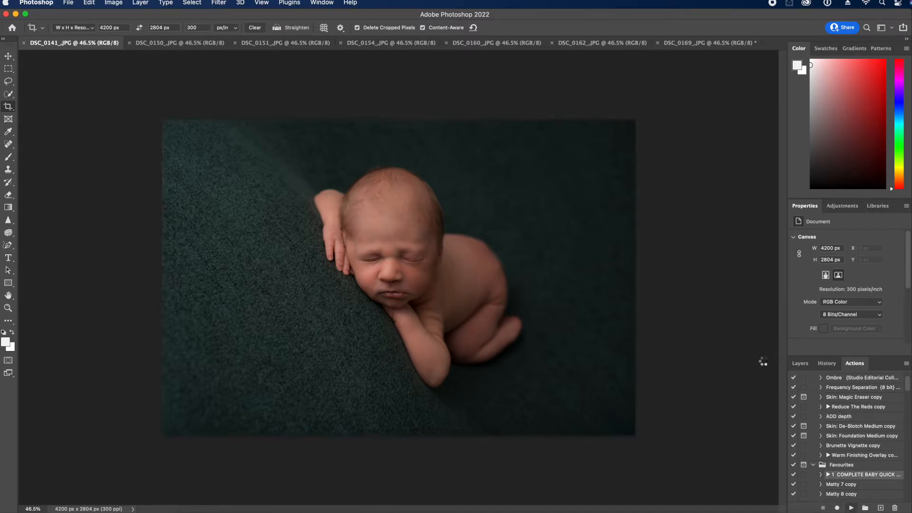
pyautogui.click(801, 367)
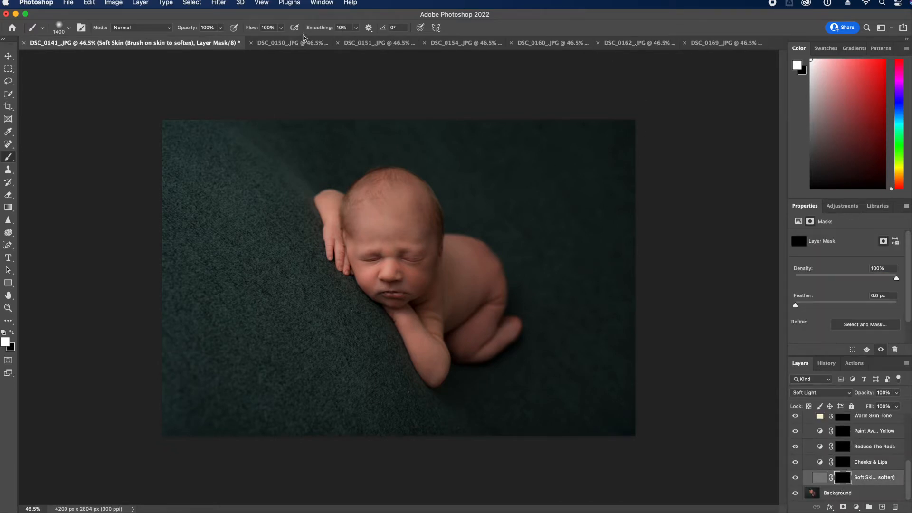
pyautogui.moveTo(219, 32); pyautogui.dragTo(199, 43)
pyautogui.press('[')
pyautogui.press('[')
pyautogui.press('[')
pyautogui.press('[')
pyautogui.press('[')
pyautogui.press('[')
pyautogui.press('[')
pyautogui.press('[')
pyautogui.press('[')
pyautogui.press('[')
pyautogui.press('[')
pyautogui.moveTo(417, 260)
pyautogui.mouseDown()
pyautogui.moveTo(426, 277)
pyautogui.moveTo(429, 268)
pyautogui.moveTo(412, 282)
pyautogui.moveTo(422, 286)
pyautogui.moveTo(396, 265)
pyautogui.mouseUp()
pyautogui.click(843, 447)
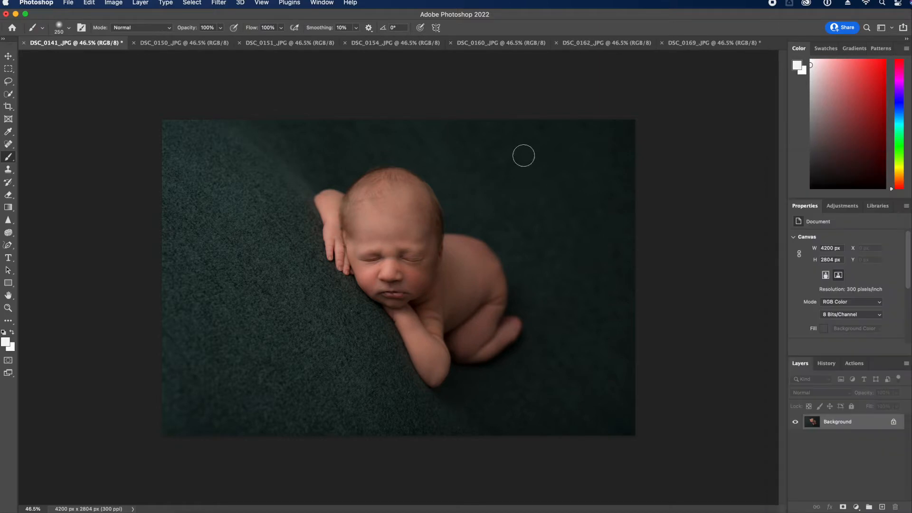
# Crop and flatten the remaining open photo
pyautogui.press('c')
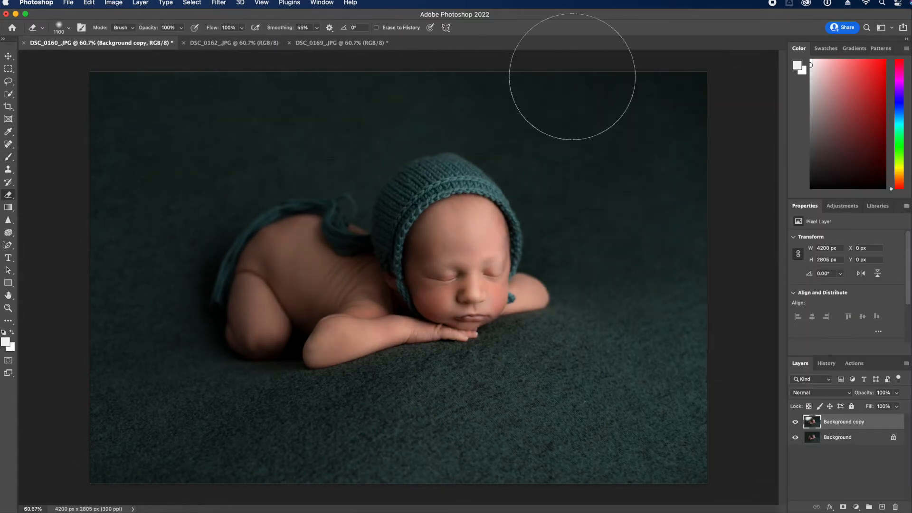
pyautogui.click(906, 363)
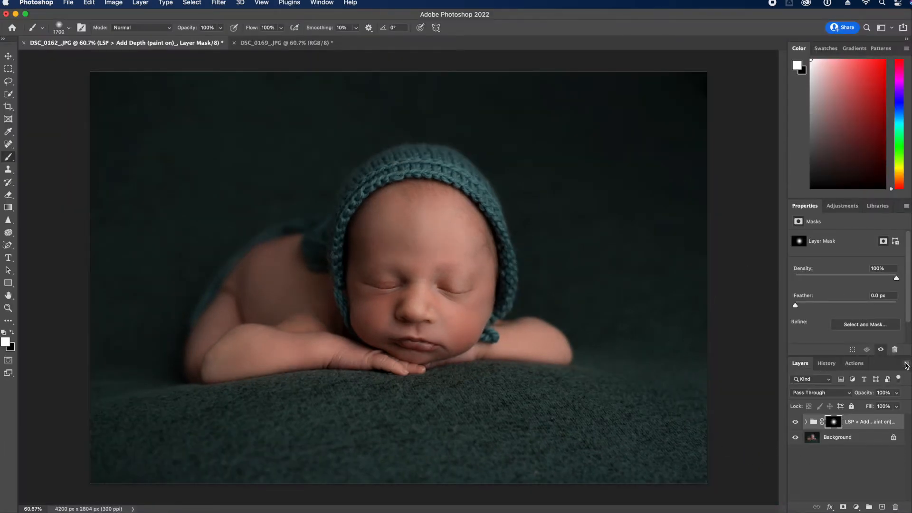
# Flatten the image and duplicate the Background layer
pyautogui.click(906, 364)
pyautogui.click(880, 465)
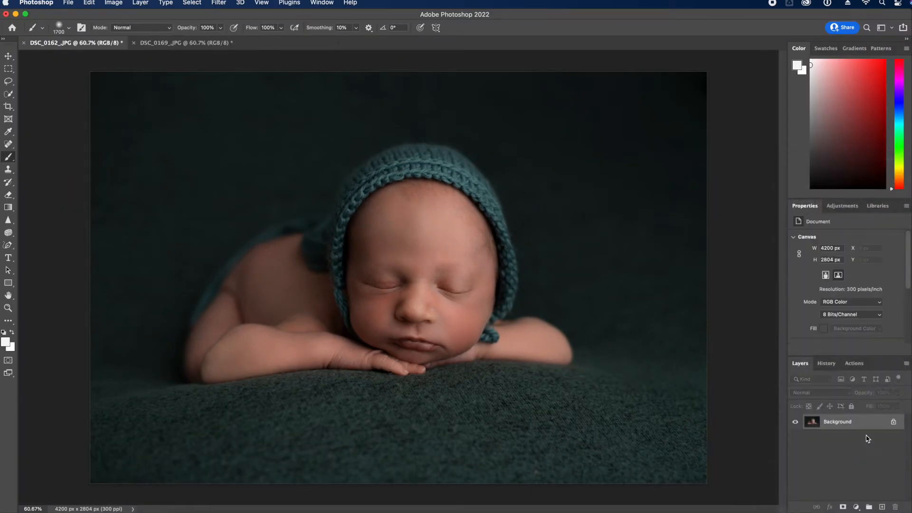
pyautogui.moveTo(866, 423); pyautogui.dragTo(883, 507)
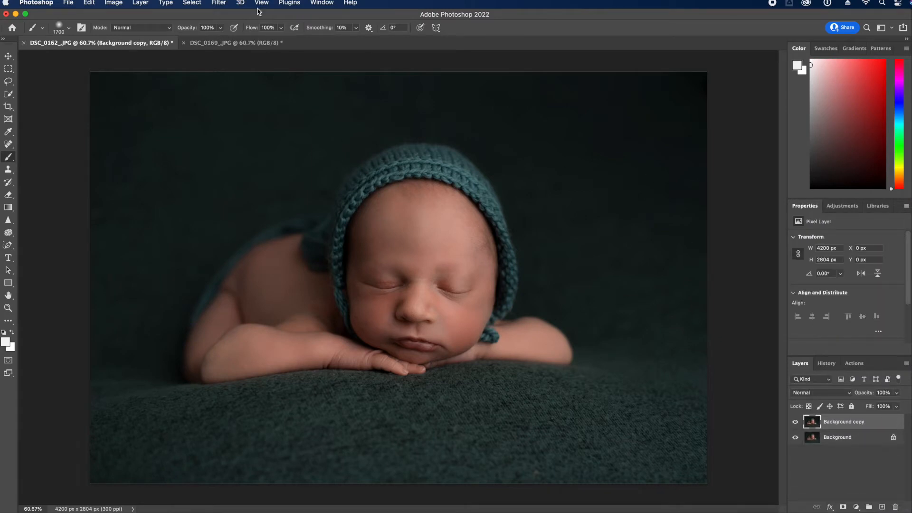
# In Liquify, push the hood's edge in beside the cheek with Forward Warp, starting at brush size 500
pyautogui.click(226, 4)
pyautogui.click(273, 93)
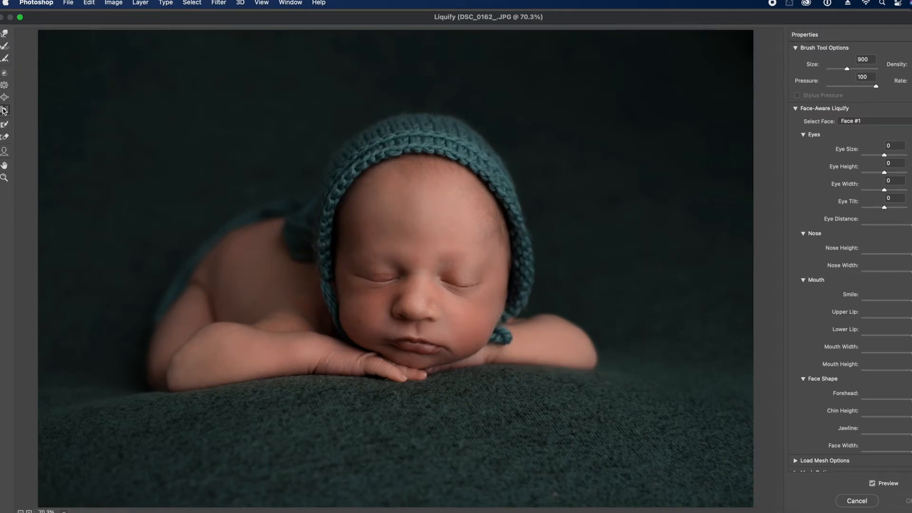
pyautogui.click(3, 111)
pyautogui.press('[')
pyautogui.press('[')
pyautogui.press('[')
pyautogui.press('[')
pyautogui.moveTo(532, 266); pyautogui.dragTo(528, 307)
pyautogui.press('[')
pyautogui.press('[')
pyautogui.press('[')
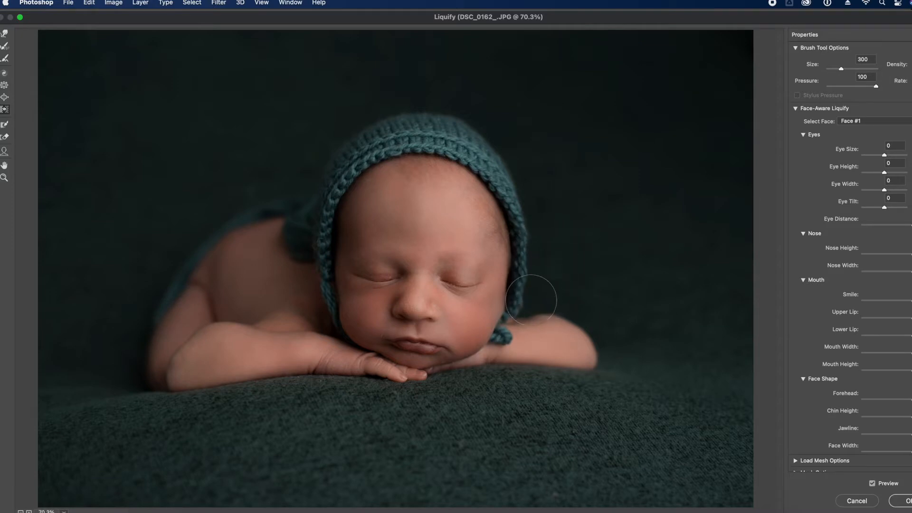
pyautogui.press(']')
pyautogui.press(']')
pyautogui.press(']')
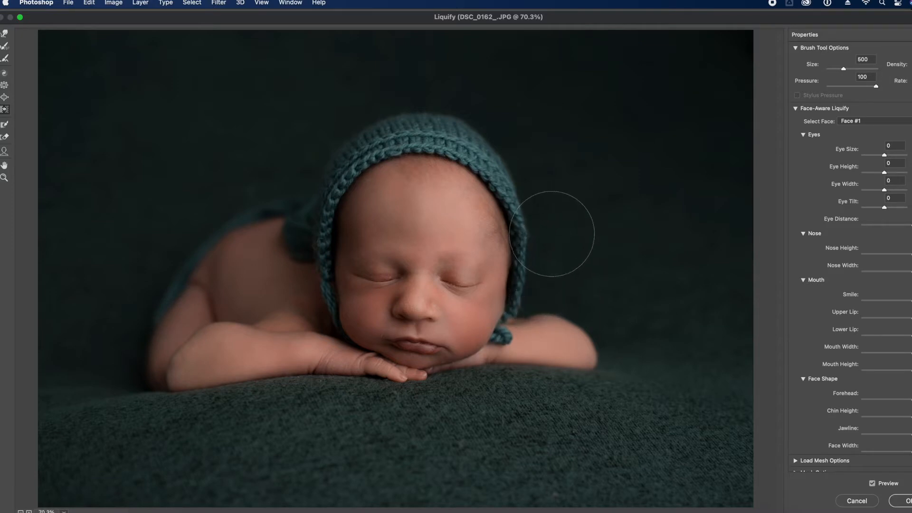
pyautogui.press('[')
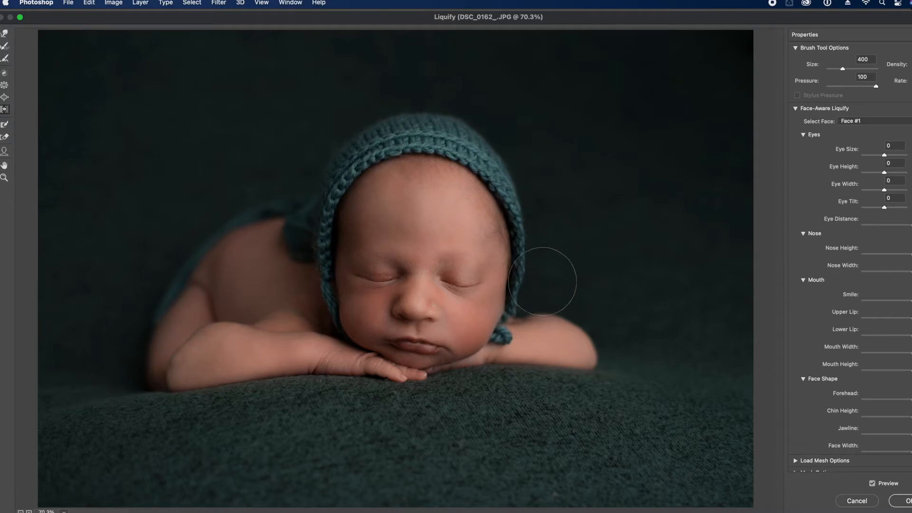
pyautogui.press(']')
pyautogui.press(']')
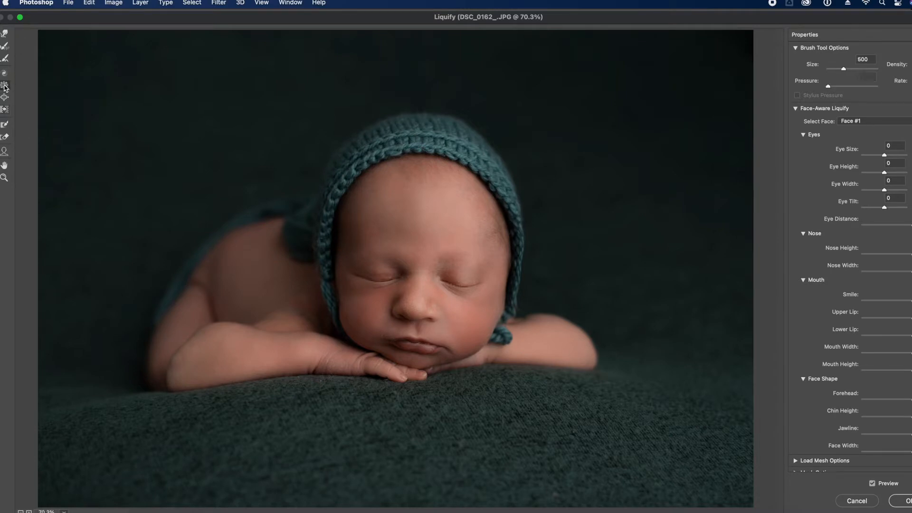
pyautogui.press('[')
pyautogui.press(']')
pyautogui.press('[')
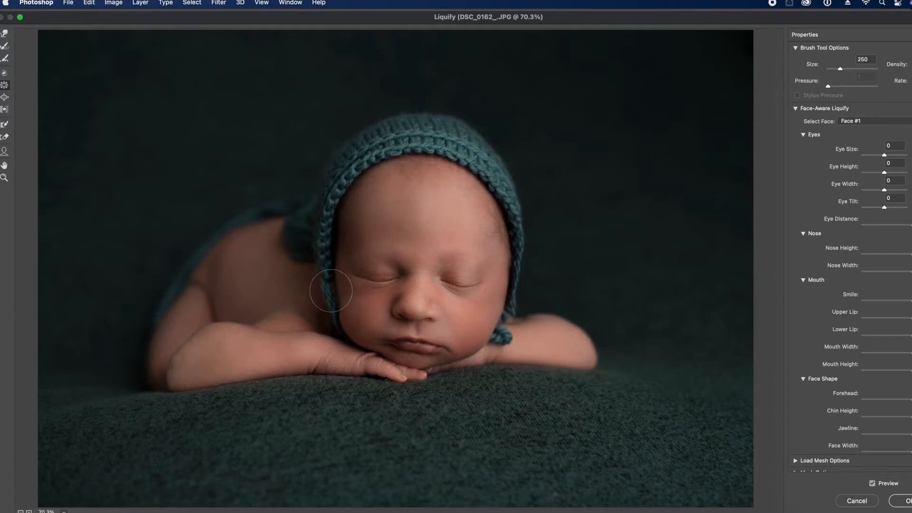
pyautogui.press(']')
pyautogui.press('[')
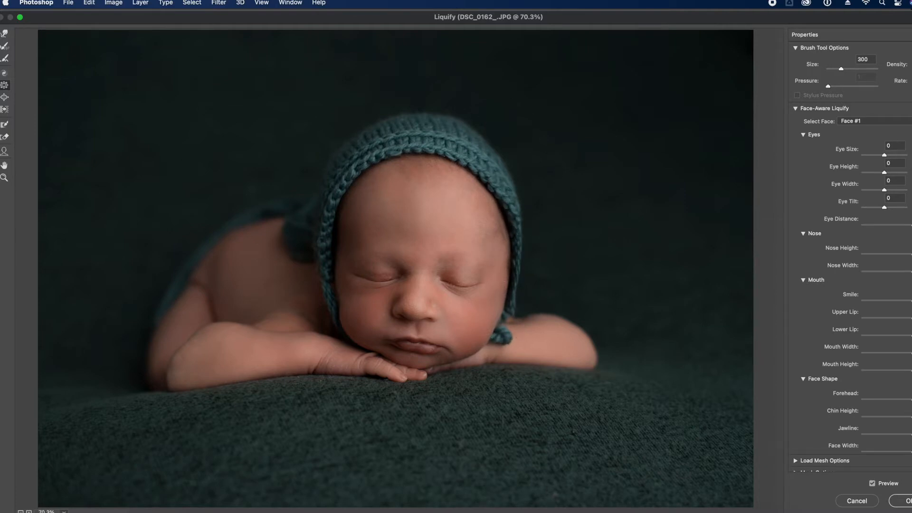
# Round out the bonnet top, forehead and bonnet edge, then compare against the original
pyautogui.click(5, 109)
pyautogui.press(']')
pyautogui.press(']')
pyautogui.press(']')
pyautogui.press(']')
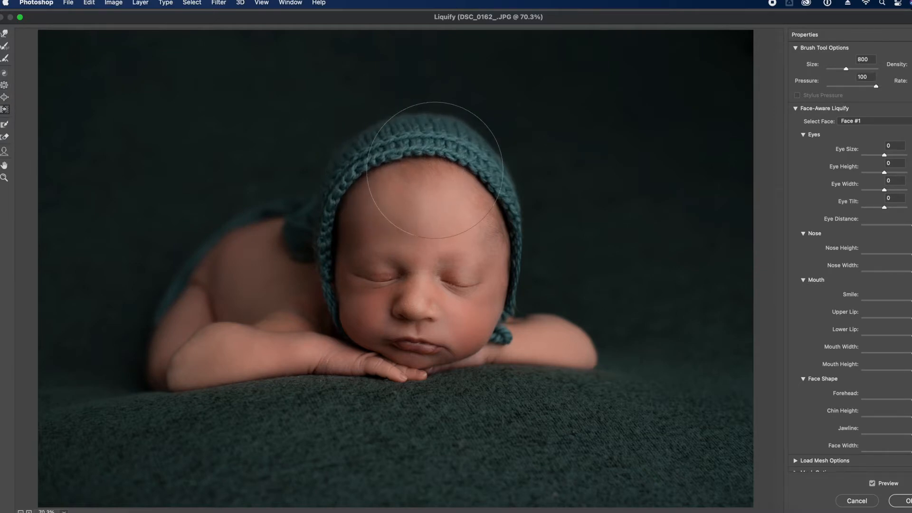
pyautogui.press('[')
pyautogui.press('[')
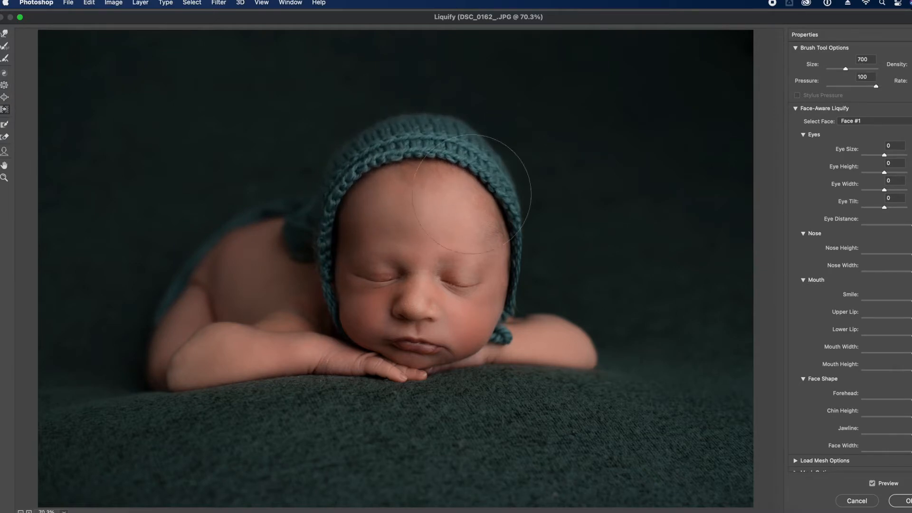
pyautogui.press('alt')
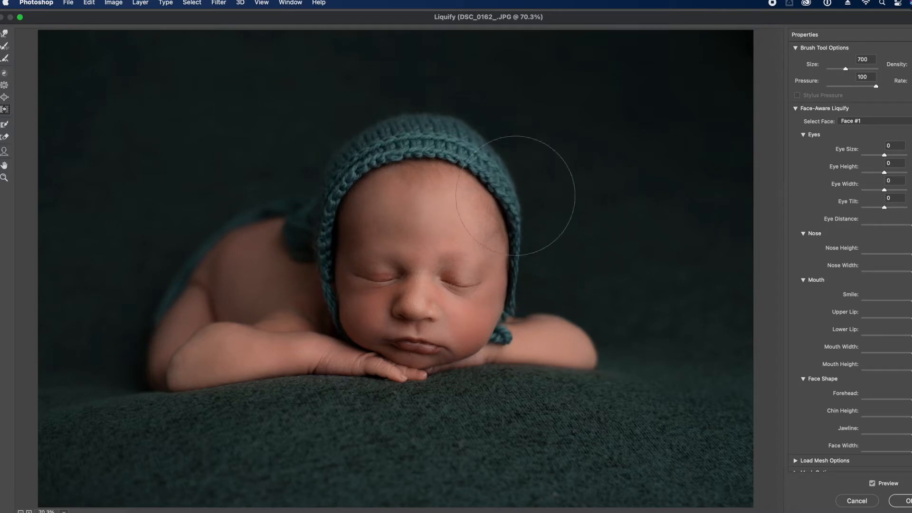
pyautogui.press(']')
pyautogui.press(']')
pyautogui.press(']')
pyautogui.press(']')
pyautogui.press(']')
pyautogui.press(']')
pyautogui.press('[')
pyautogui.press('[')
pyautogui.press('[')
pyautogui.press('[')
pyautogui.press('[')
pyautogui.press('[')
pyautogui.press('[')
pyautogui.press('[')
pyautogui.press('[')
pyautogui.press('[')
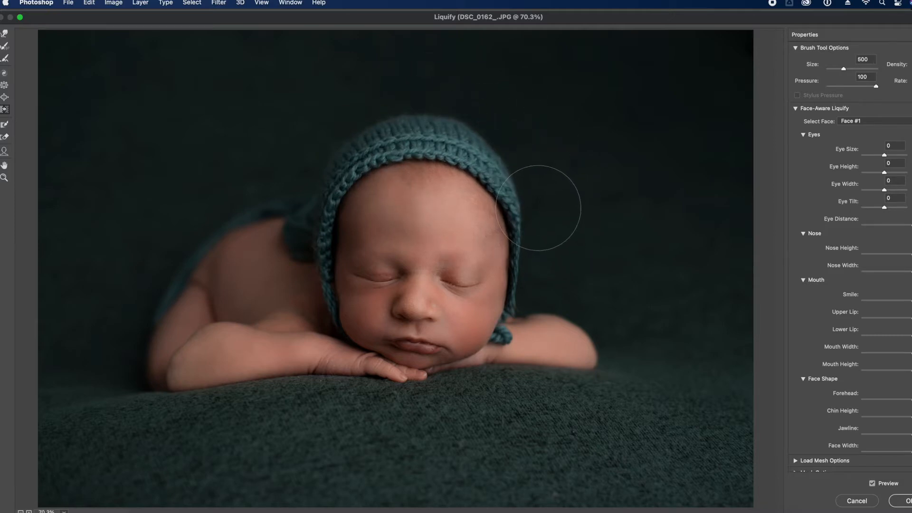
pyautogui.click(873, 484)
pyautogui.click(873, 484)
pyautogui.click(873, 483)
pyautogui.click(873, 484)
# Apply the Liquify reshaping, compare layers, and flatten to a single Background
pyautogui.click(906, 501)
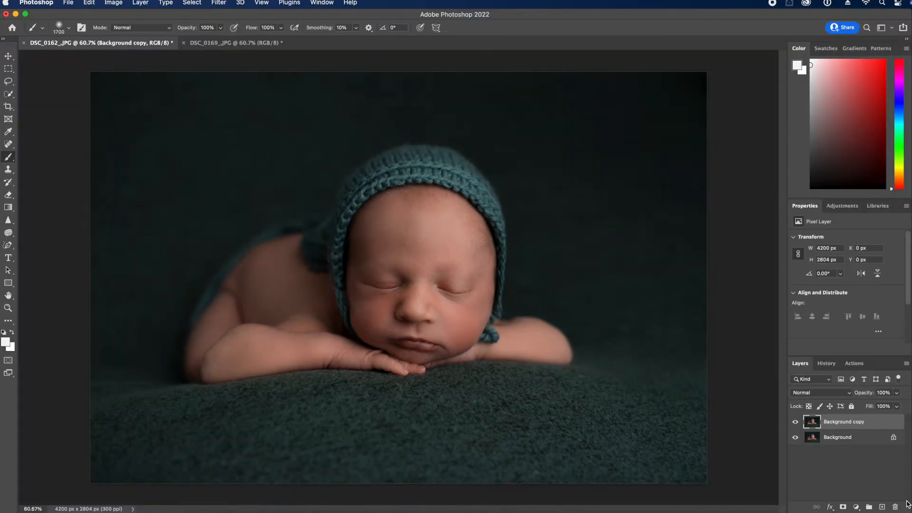
pyautogui.click(795, 423)
pyautogui.click(794, 422)
pyautogui.click(907, 365)
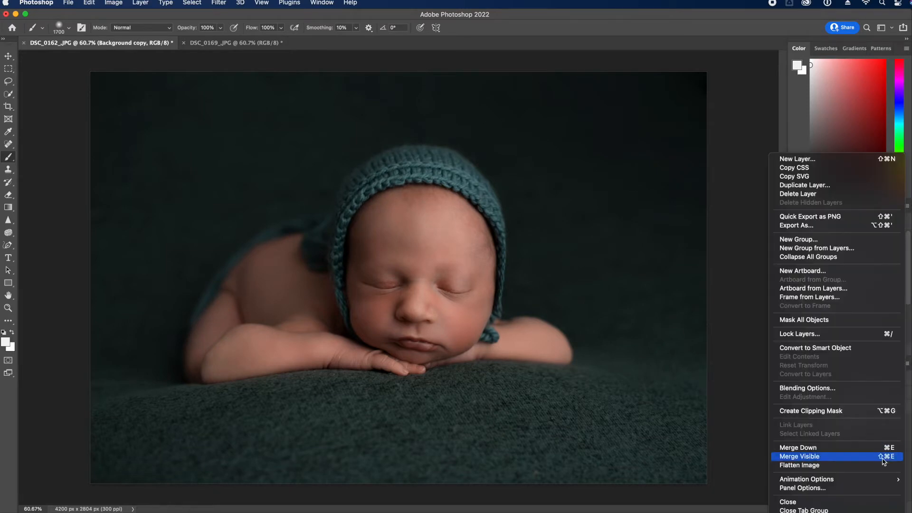
pyautogui.click(868, 468)
# Zoom in on the baby's face, spot-heal small blemishes, then zoom back out
pyautogui.click(8, 308)
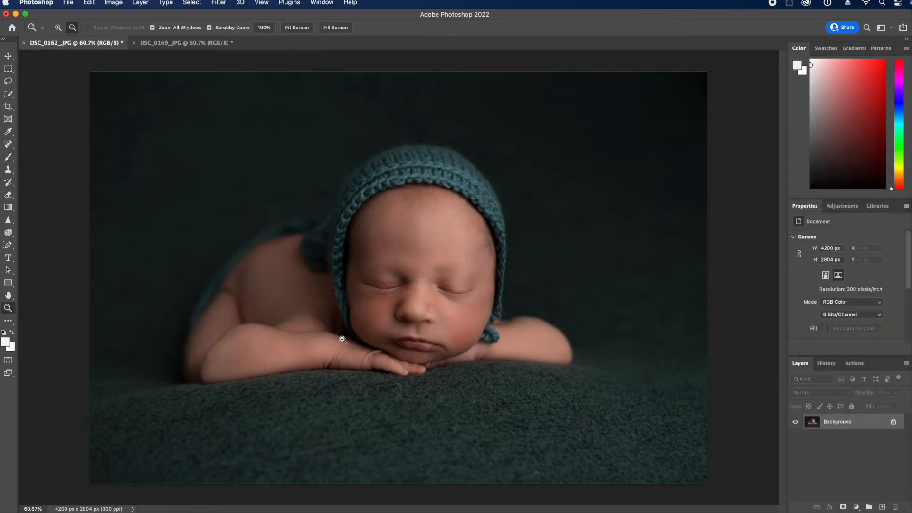
pyautogui.moveTo(337, 331); pyautogui.dragTo(369, 336)
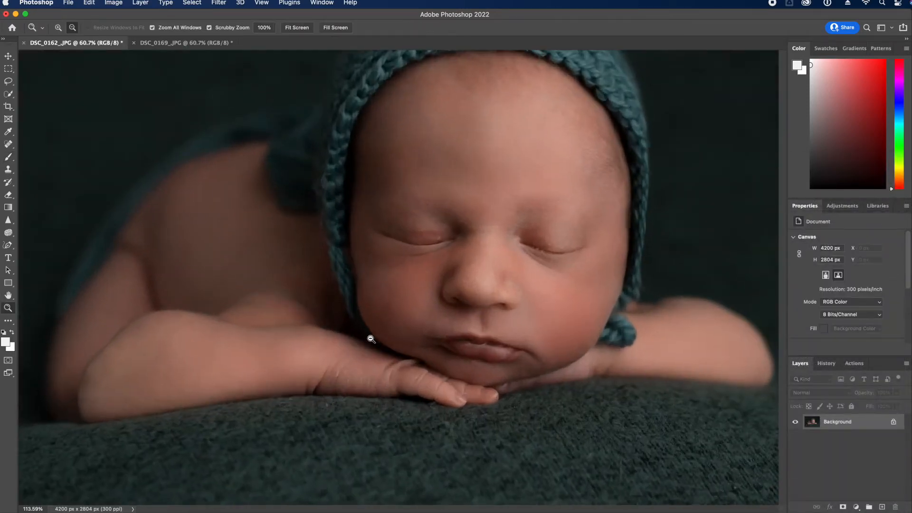
pyautogui.click(9, 145)
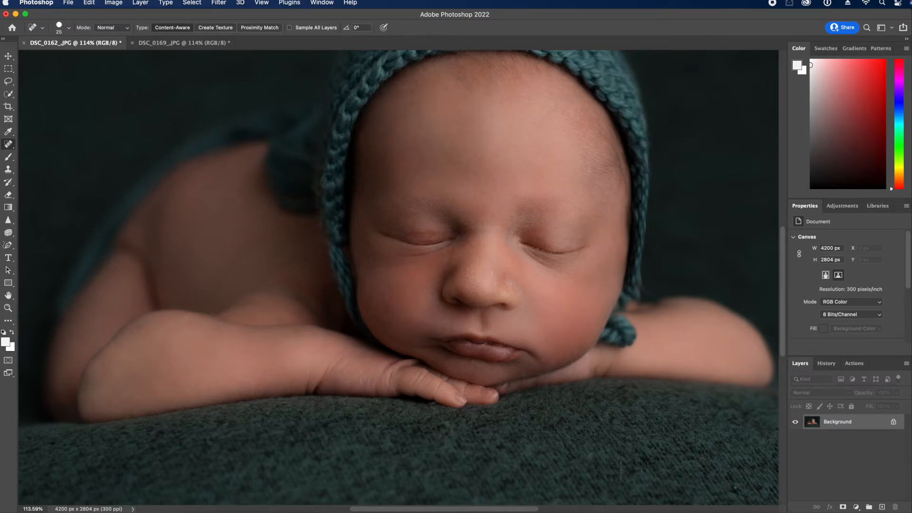
pyautogui.click(8, 307)
pyautogui.keyDown('alt'); pyautogui.click(211, 335); pyautogui.keyUp('alt')
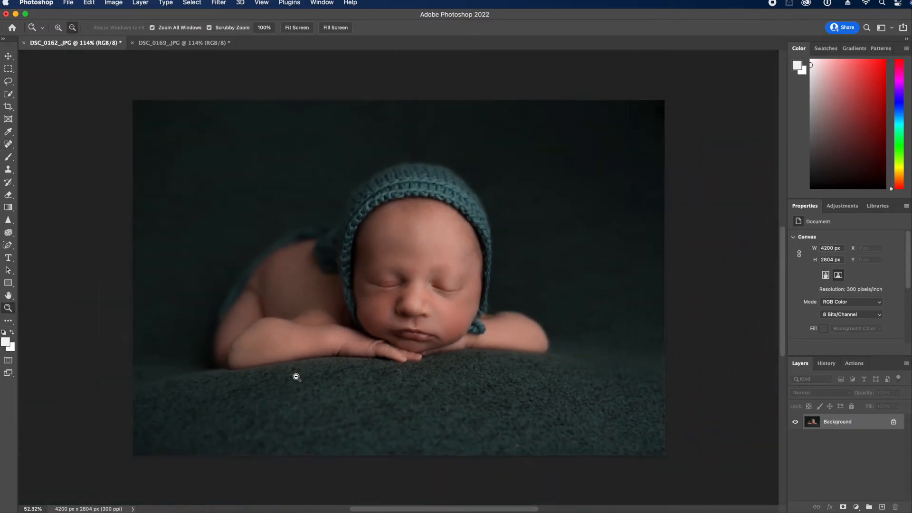
# Compare the original photo with the latest retouched state in History
pyautogui.click(828, 364)
pyautogui.scroll(10, 875, 439)
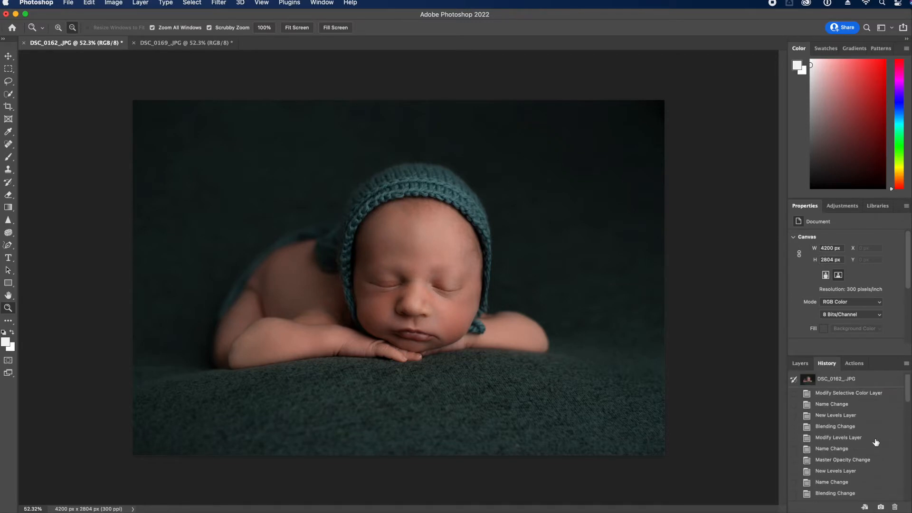
pyautogui.click(848, 386)
pyautogui.scroll(-10, 844, 452)
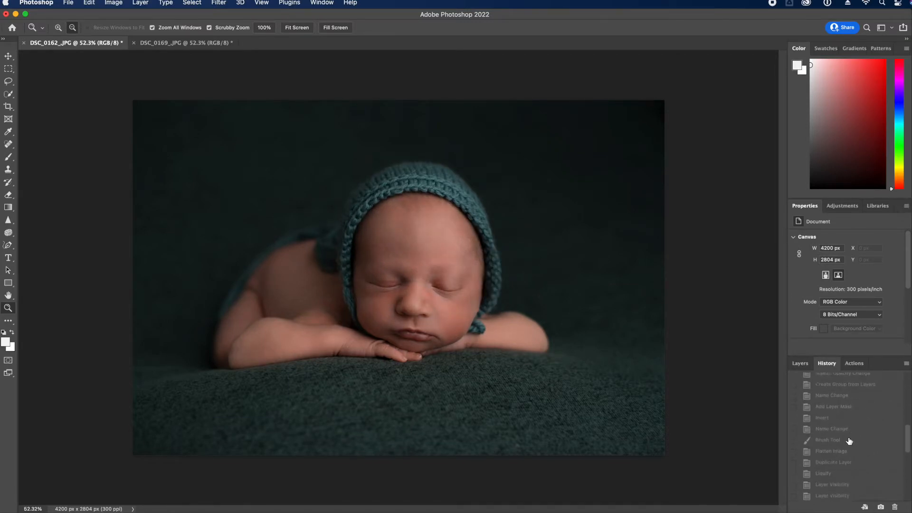
pyautogui.scroll(-1, 849, 449)
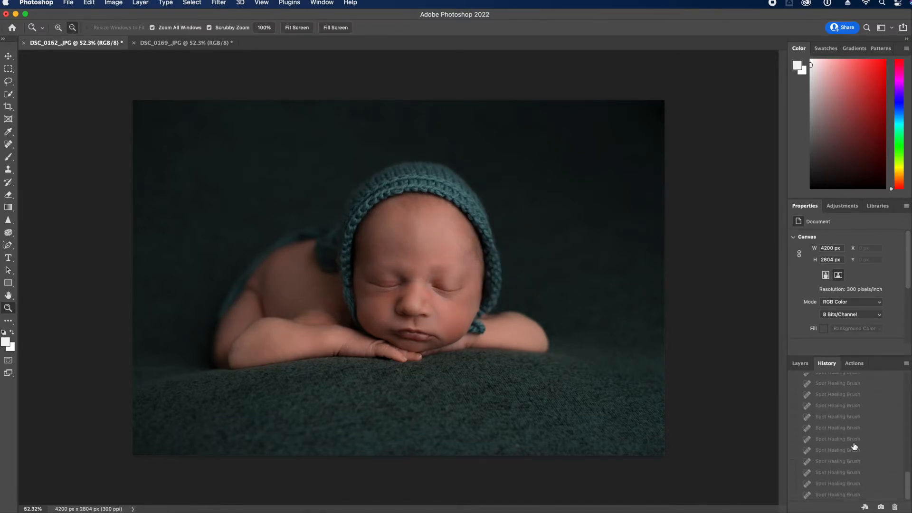
pyautogui.click(845, 494)
pyautogui.click(800, 363)
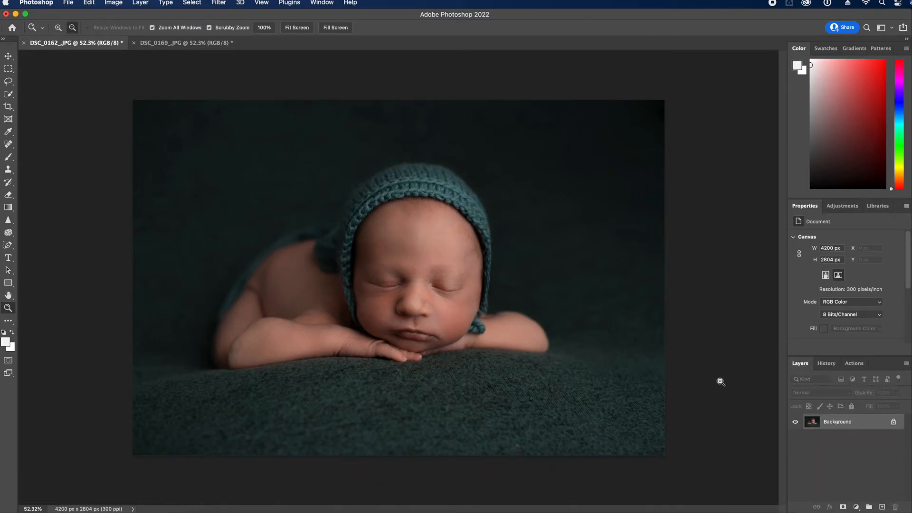
# Duplicate the Background and brighten the copy with Levels white point 228
pyautogui.moveTo(870, 423); pyautogui.dragTo(882, 507)
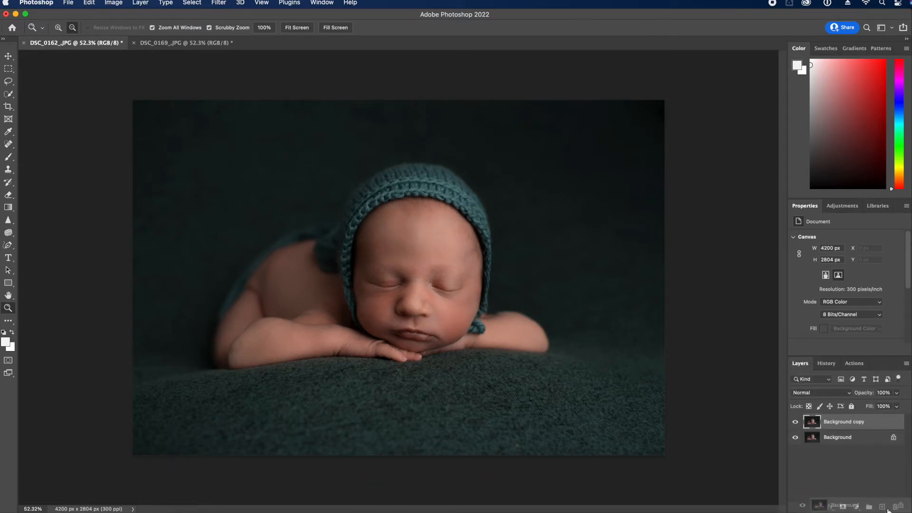
pyautogui.press('super+l')
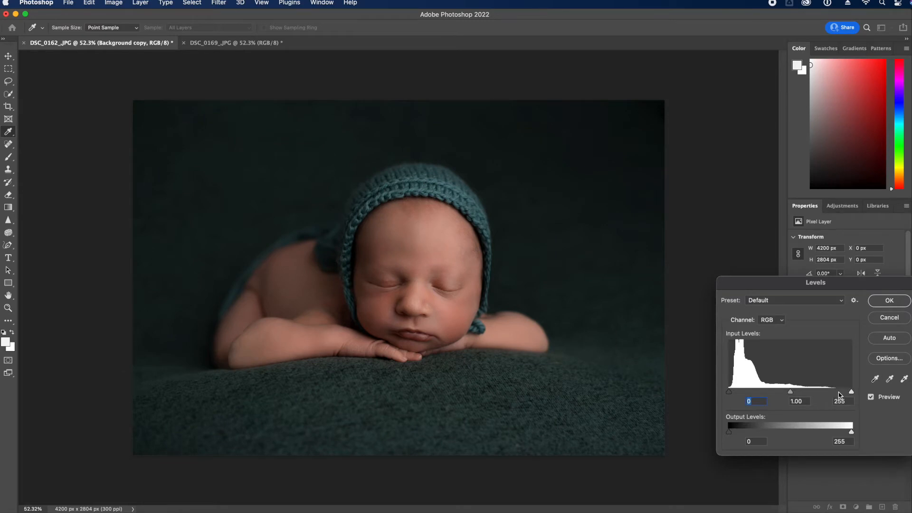
pyautogui.moveTo(839, 394); pyautogui.dragTo(839, 392)
pyautogui.click(892, 298)
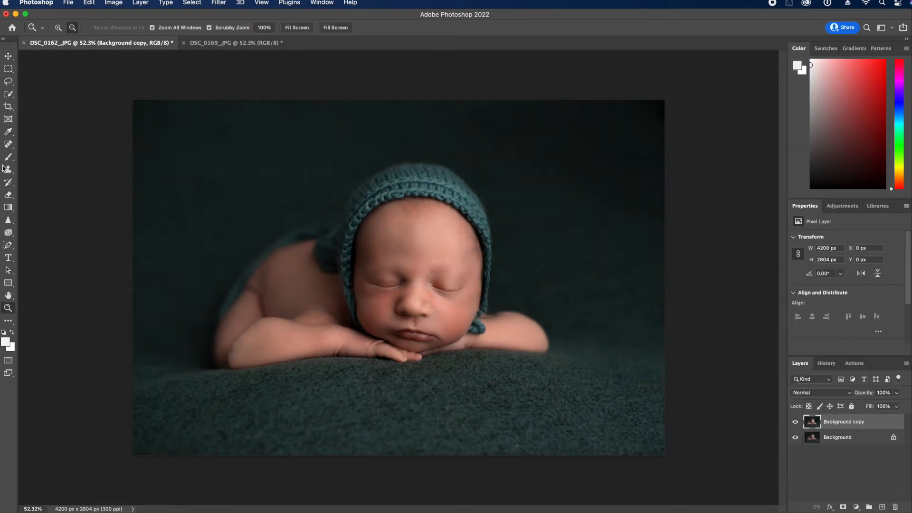
pyautogui.click(8, 195)
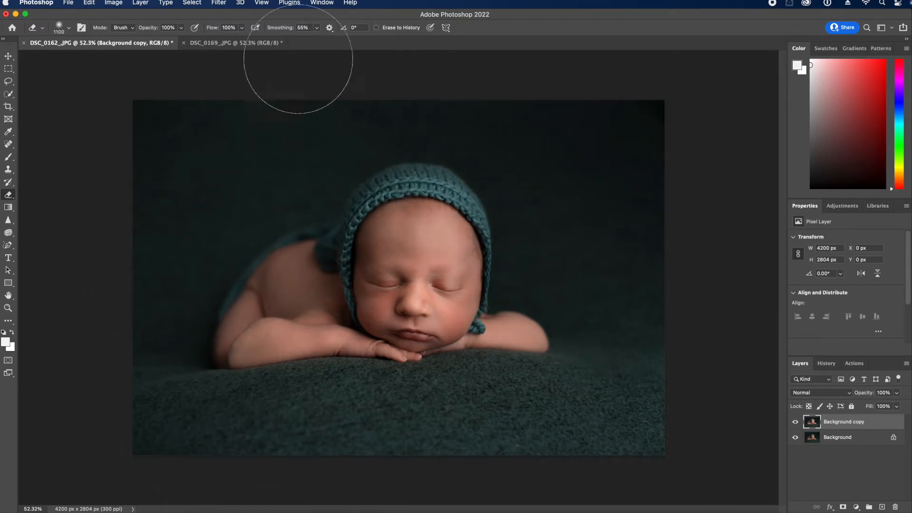
# Toggle the brightened copy to compare, shrinking the eraser to 800 then 600
pyautogui.click(795, 422)
pyautogui.click(794, 423)
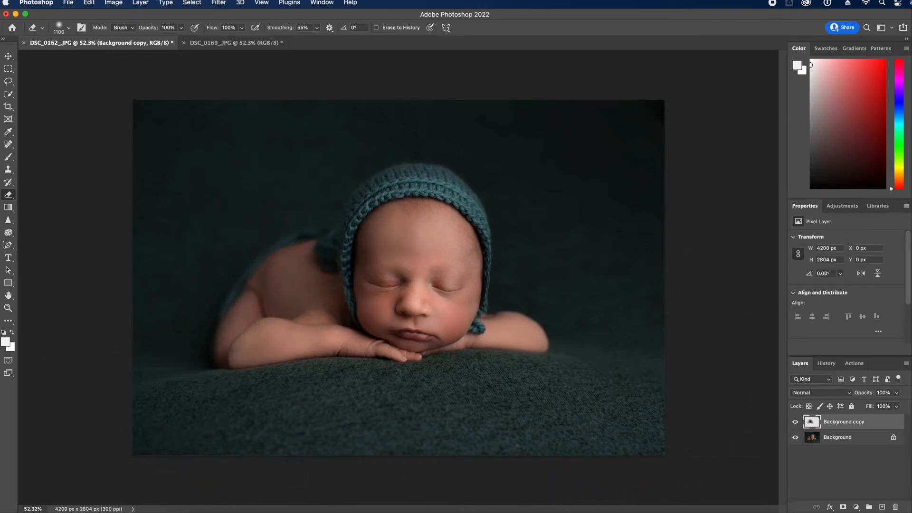
pyautogui.click(796, 422)
pyautogui.click(795, 422)
pyautogui.click(796, 422)
pyautogui.click(795, 422)
pyautogui.press('[')
pyautogui.press('[')
pyautogui.press('[')
pyautogui.click(795, 422)
pyautogui.click(795, 422)
pyautogui.press('[')
pyautogui.press('[')
# Leave the copy layer unflattened and bring up the Filter menu
pyautogui.click(907, 363)
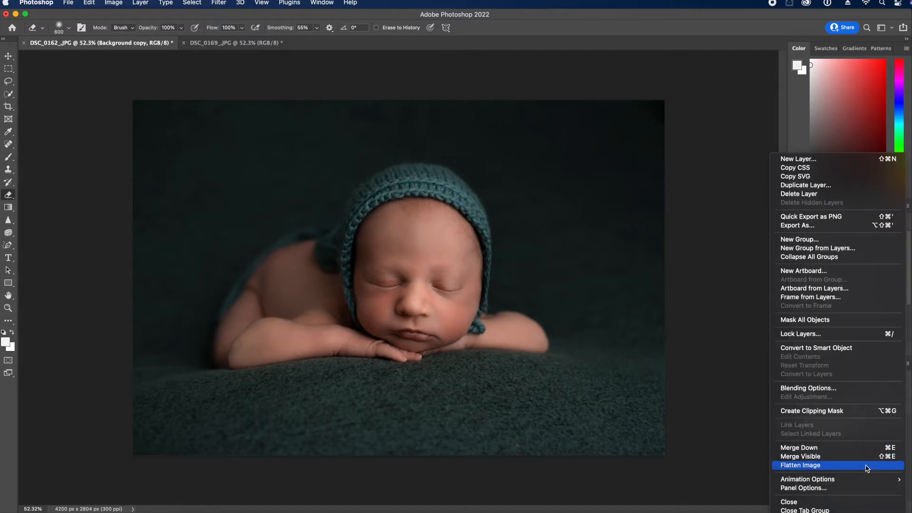
pyautogui.press('Escape')
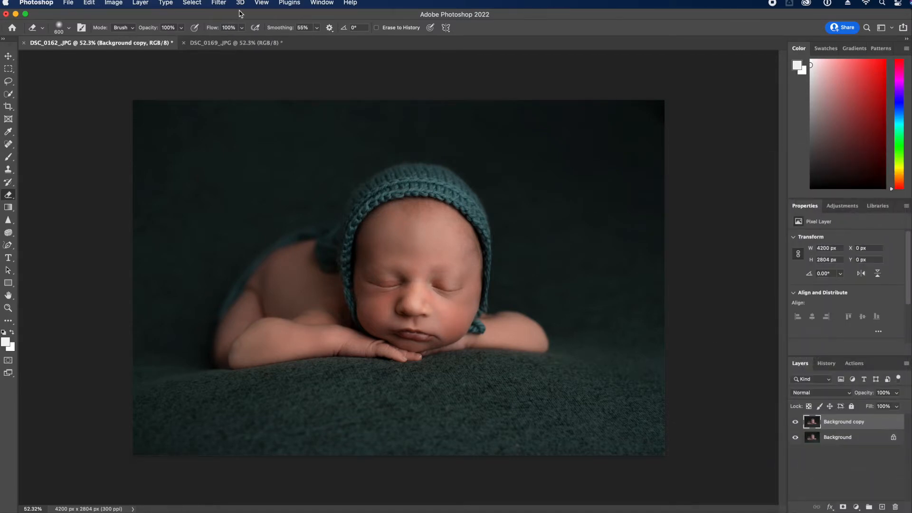
pyautogui.click(212, 6)
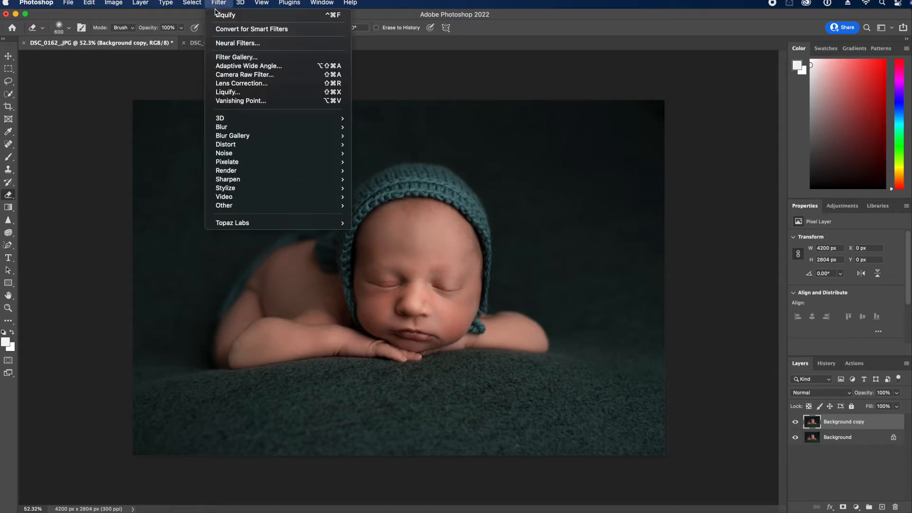
# In Liquify, adjust the baby's nose width with face-aware reshaping
pyautogui.click(254, 93)
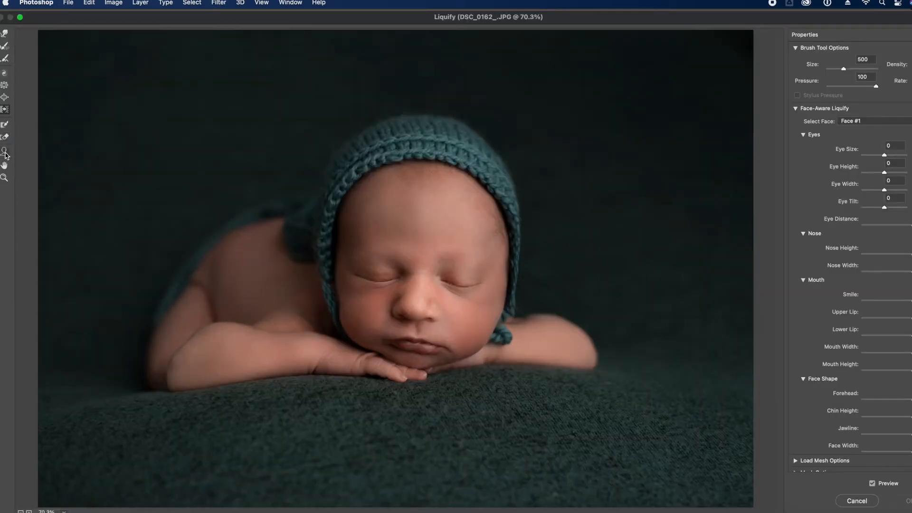
pyautogui.click(5, 152)
pyautogui.moveTo(423, 314)
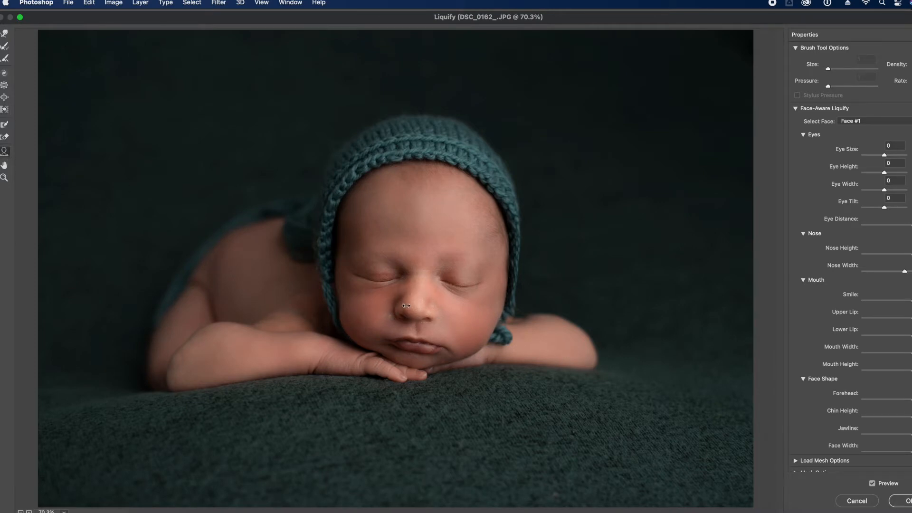
pyautogui.press('super+z')
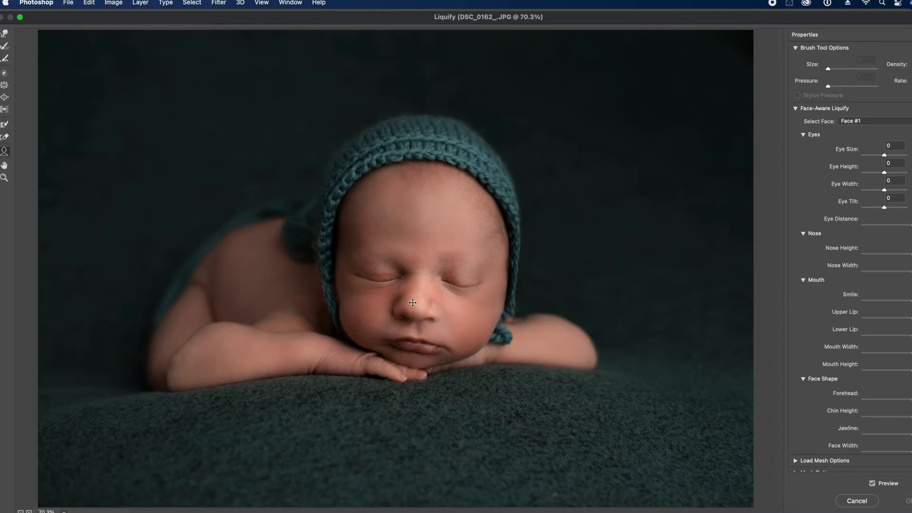
pyautogui.click(406, 306)
# Push the bonnet edge and cheek with Forward Warp at brush 300–700, comparing before and after
pyautogui.press('o')
pyautogui.press('[')
pyautogui.press('[')
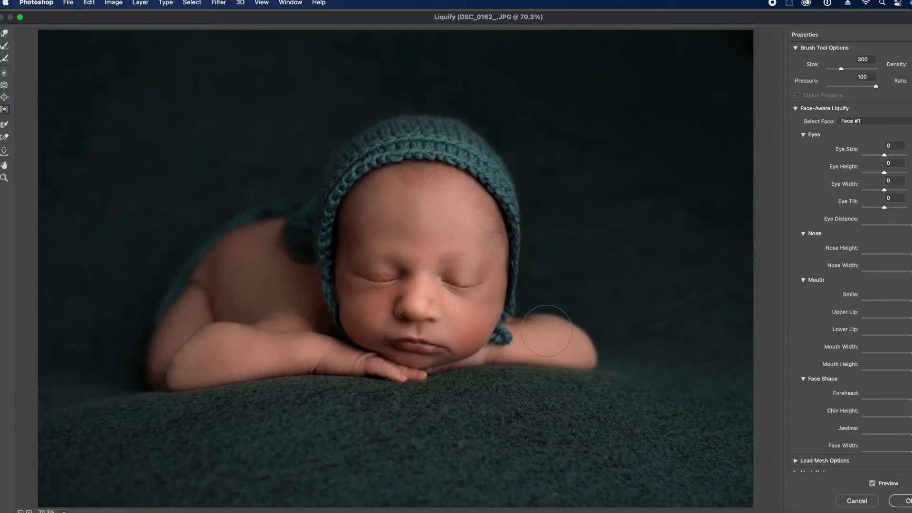
pyautogui.press(']')
pyautogui.press(']')
pyautogui.press(']')
pyautogui.press(']')
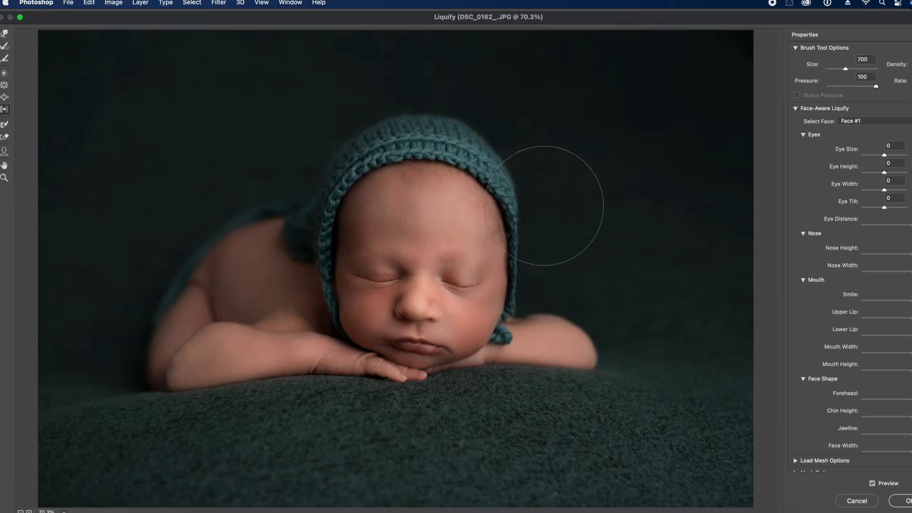
pyautogui.click(872, 483)
pyautogui.click(872, 484)
pyautogui.click(872, 483)
pyautogui.click(873, 484)
# Apply the Liquify, flatten to one Background, and save as JPEG
pyautogui.click(905, 501)
pyautogui.click(796, 427)
pyautogui.click(796, 429)
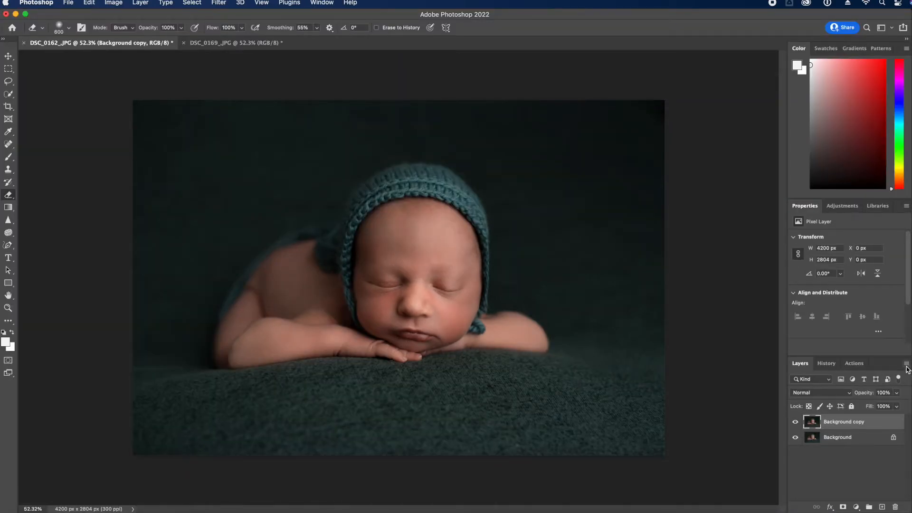
pyautogui.click(906, 364)
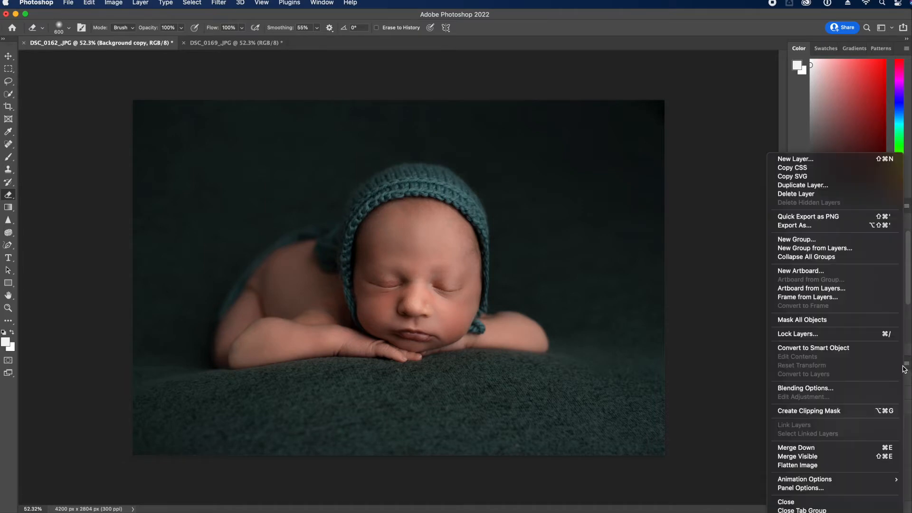
pyautogui.click(855, 469)
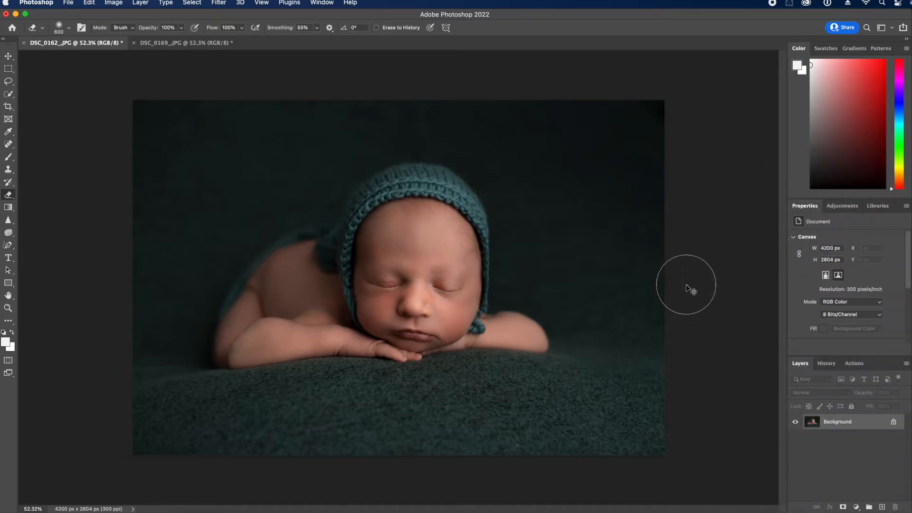
pyautogui.press('super+s')
# Confirm the JPEG options and close DSC_0162
pyautogui.click(457, 372)
pyautogui.press('e')
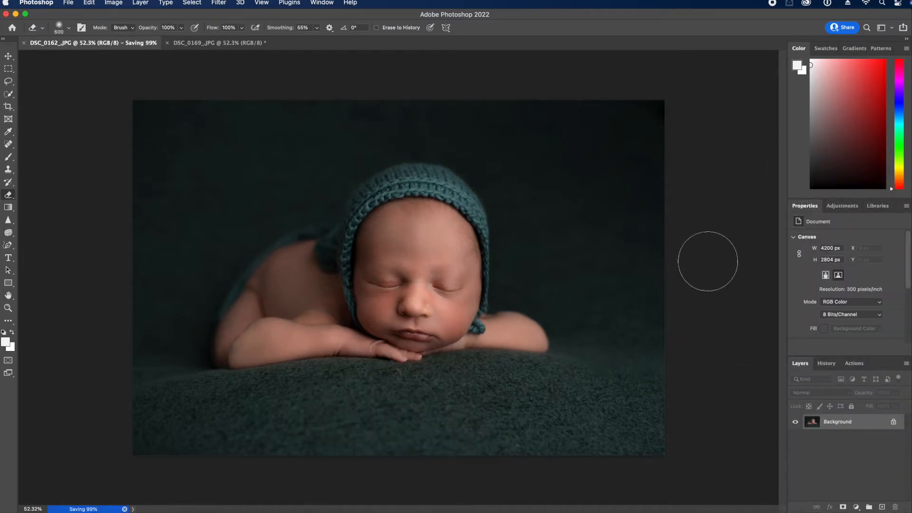
pyautogui.click(23, 44)
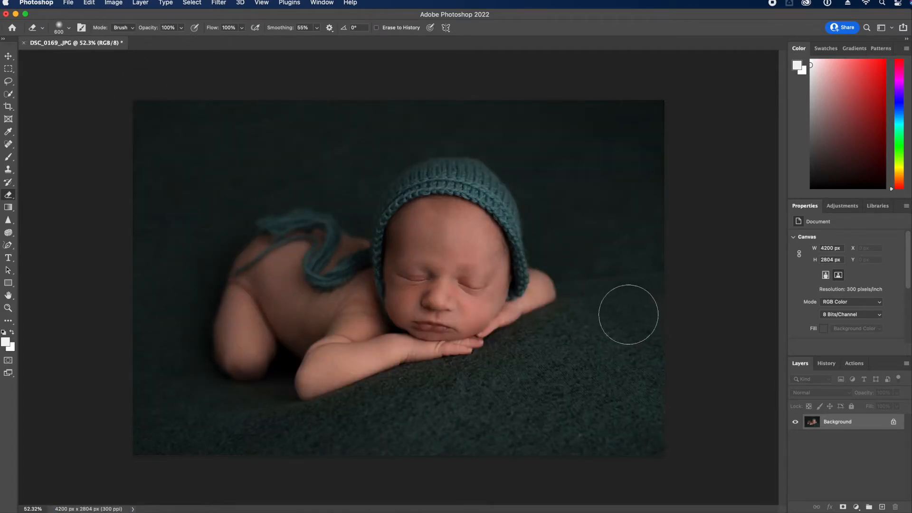
# Run the baby skin action and Liquify on DSC_0169, then duplicate its Background
pyautogui.click(854, 364)
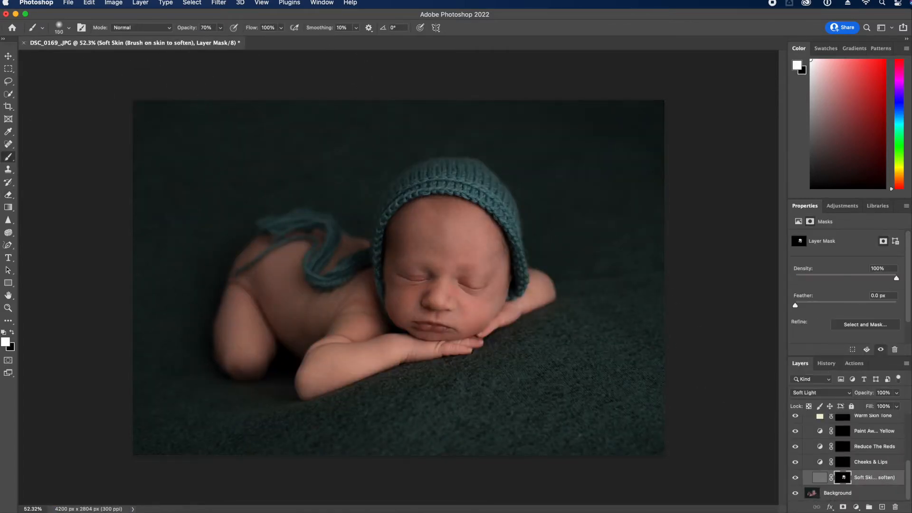
pyautogui.scroll(-2, 841, 416)
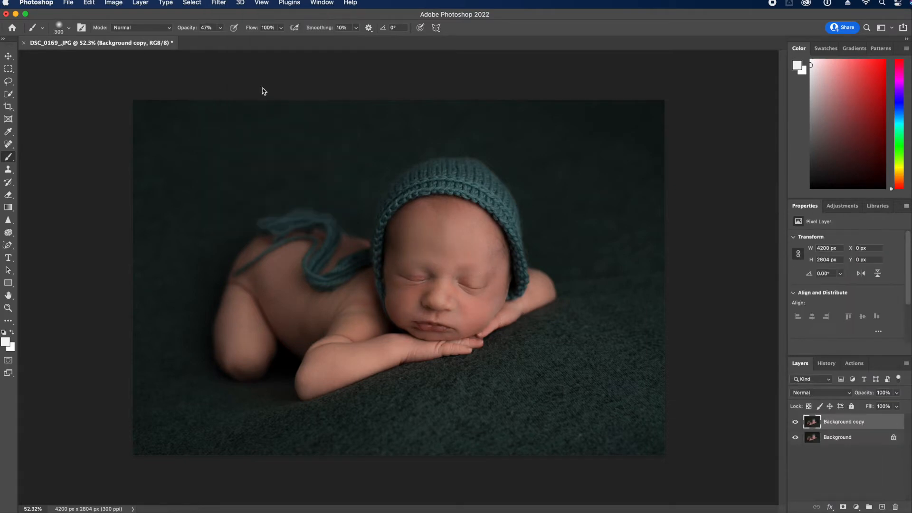
pyautogui.press('super+shift+x')
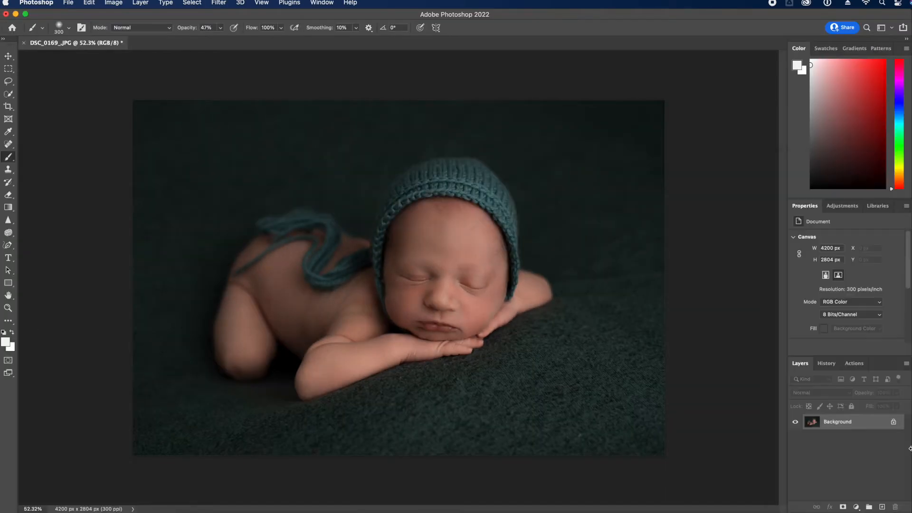
pyautogui.scroll(3, 402, 376)
pyautogui.press('j')
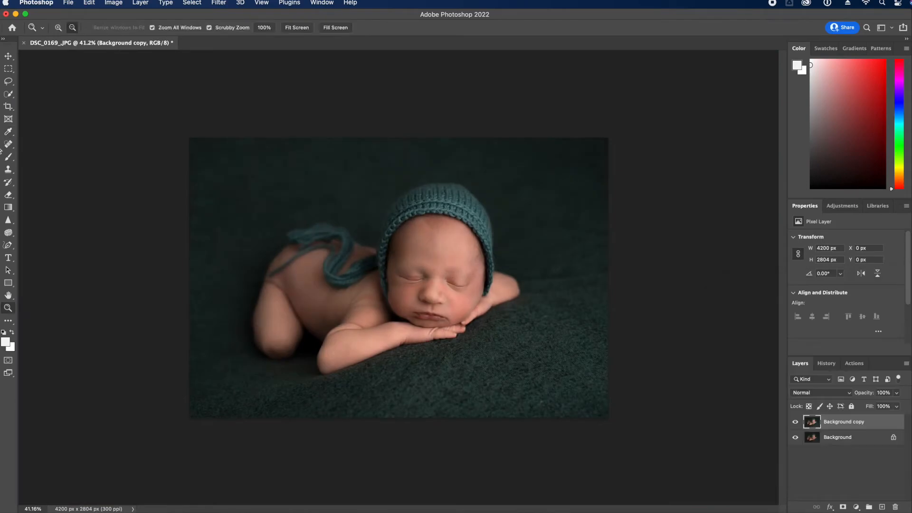
pyautogui.press('e')
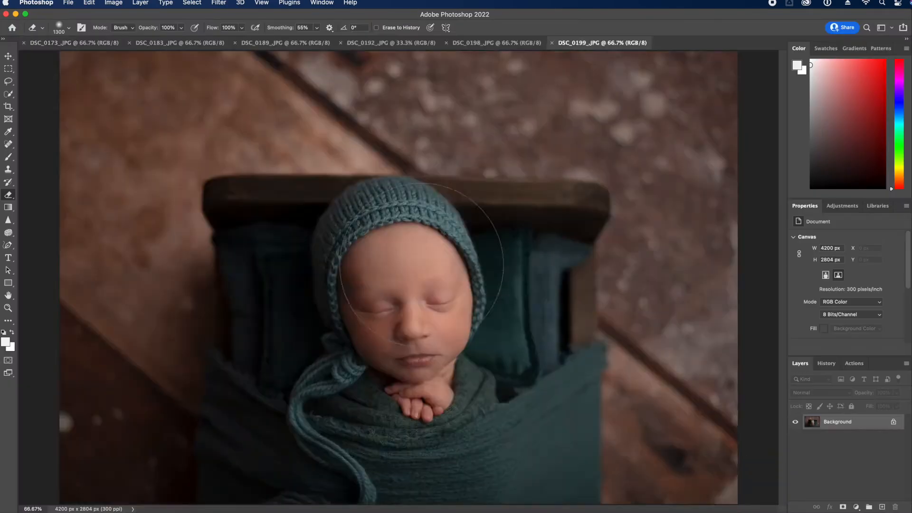
pyautogui.moveTo(418, 271); pyautogui.dragTo(429, 284)
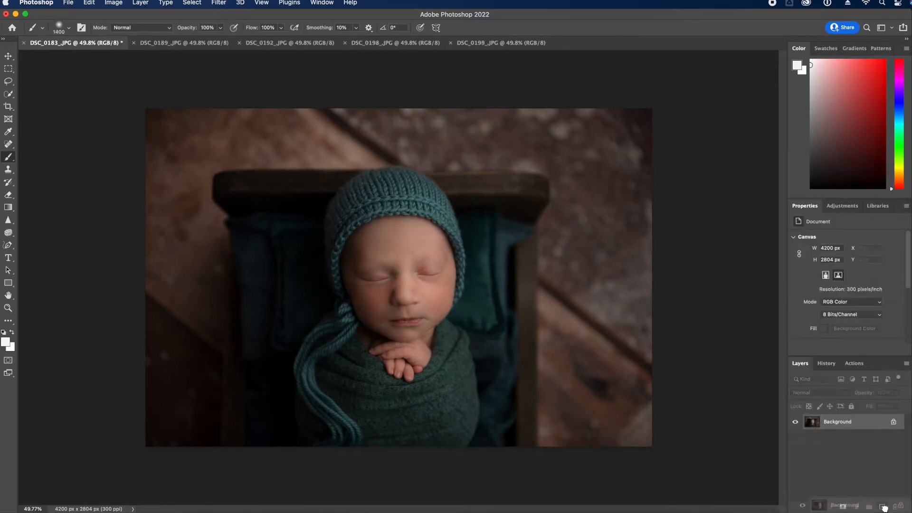
# Liquify DSC_0183 with a larger brush, apply it, and commit the rotated crop
pyautogui.press('super+shift+x')
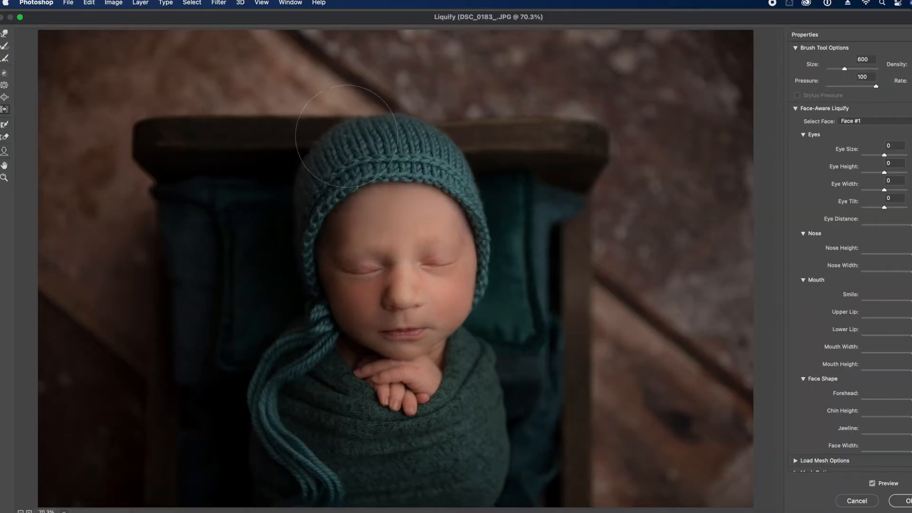
pyautogui.press(']')
pyautogui.click(5, 75)
pyautogui.click(872, 484)
pyautogui.click(872, 484)
pyautogui.click(873, 484)
pyautogui.click(872, 484)
pyautogui.click(905, 501)
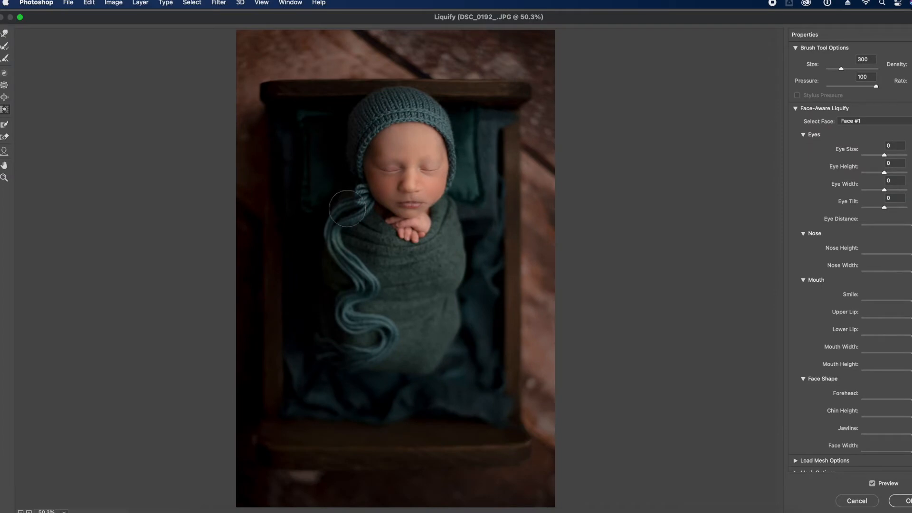
pyautogui.click(905, 501)
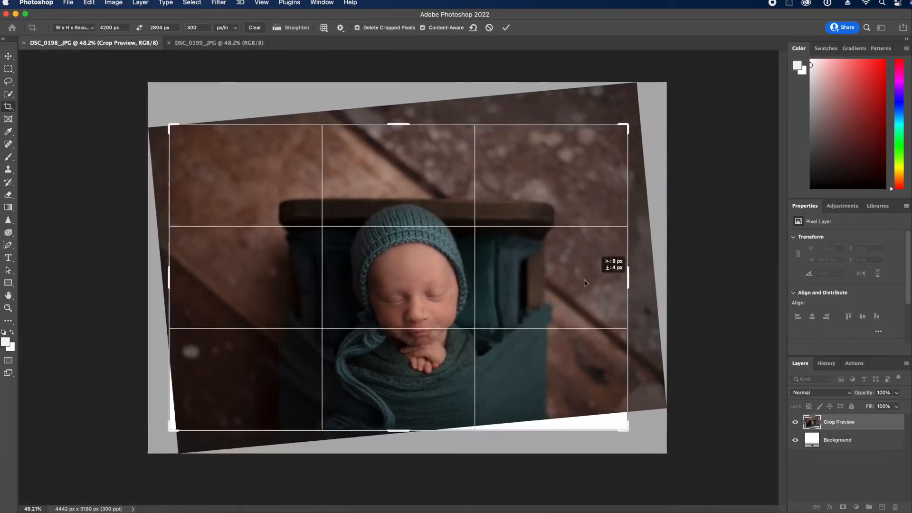
pyautogui.press('Return')
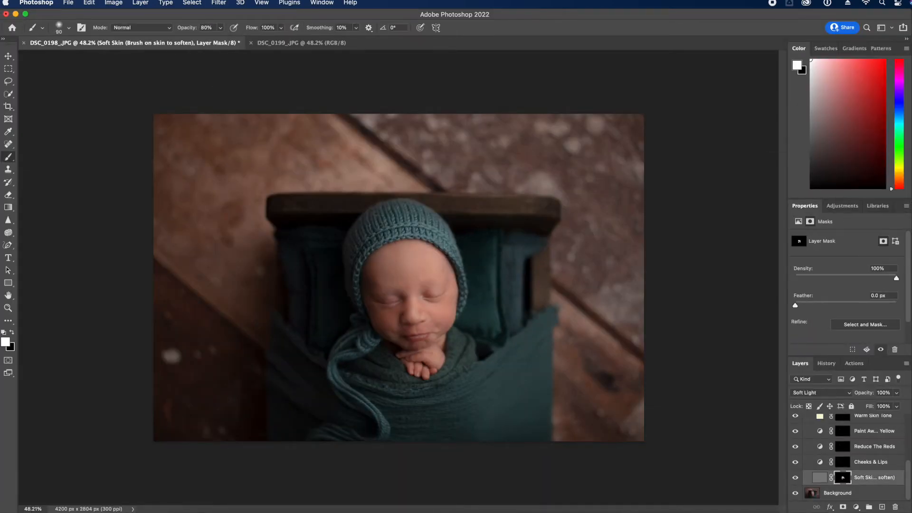
# Paint on the Warm Skin Tone mask at reduced opacity with a slightly larger brush
pyautogui.click(842, 416)
pyautogui.press('3')
pyautogui.press('1')
pyautogui.press(']')
pyautogui.scroll(3, 861, 447)
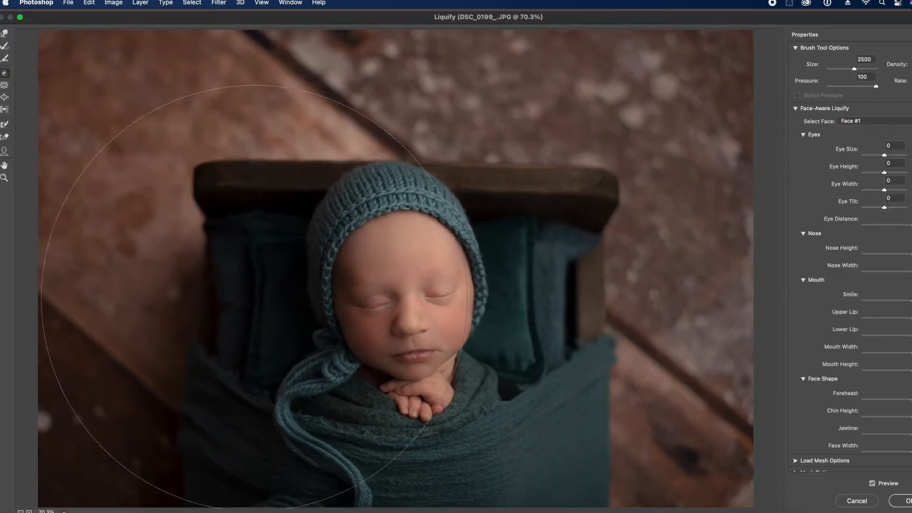
pyautogui.press(']')
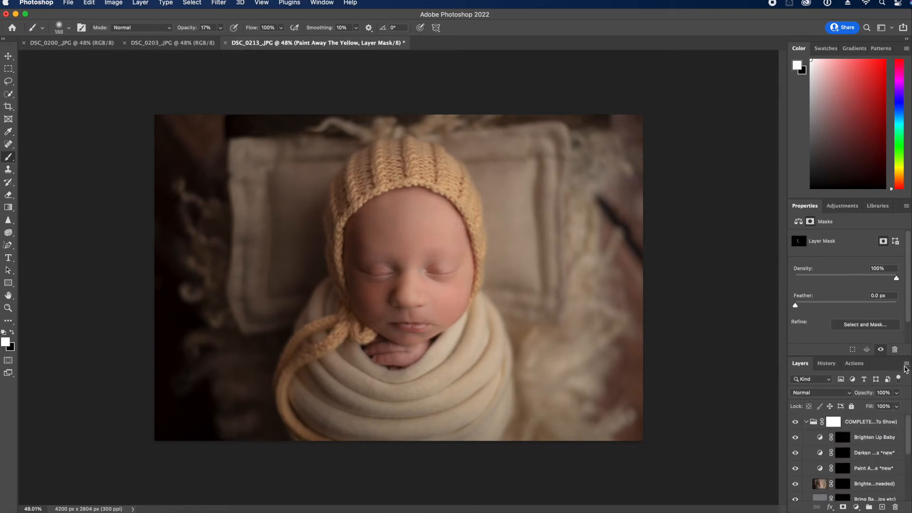
# Switch to the Patch tool and run Liquify again with a smaller brush
pyautogui.press('shift+super+x')
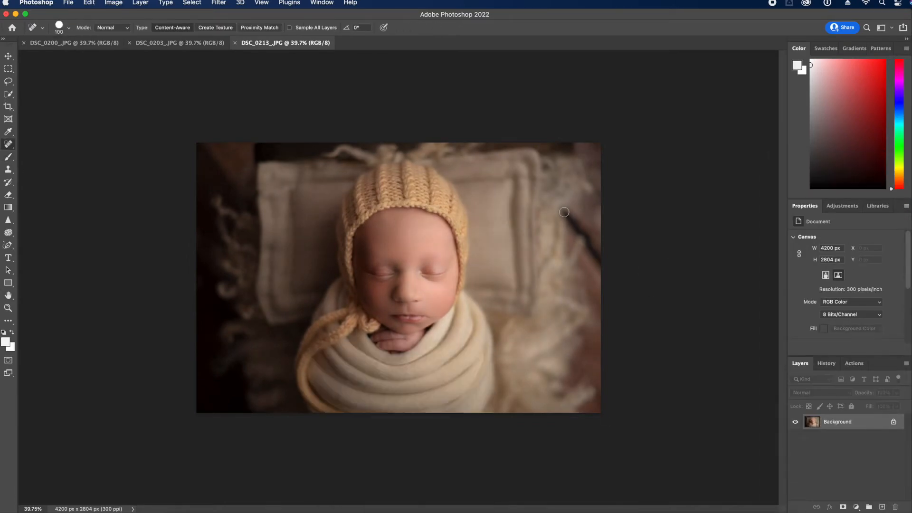
pyautogui.rightClick(9, 144)
pyautogui.click(38, 159)
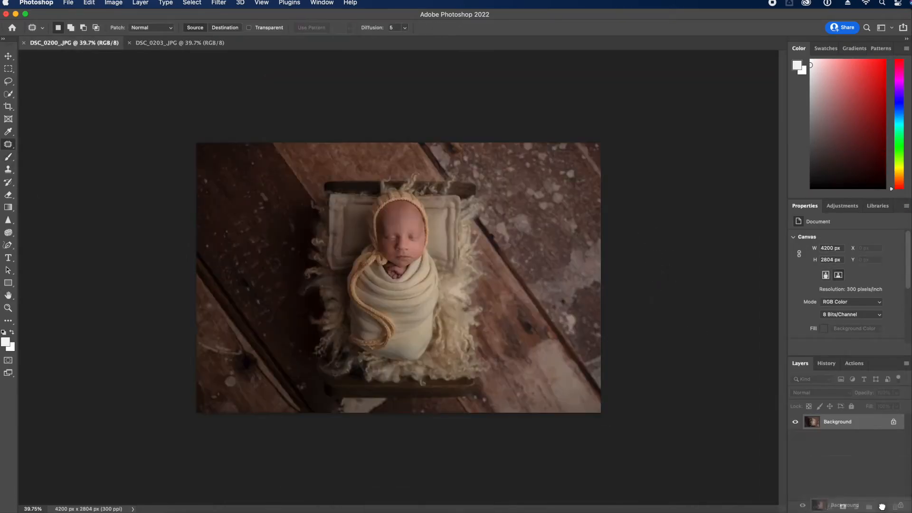
pyautogui.press('super+shift+x')
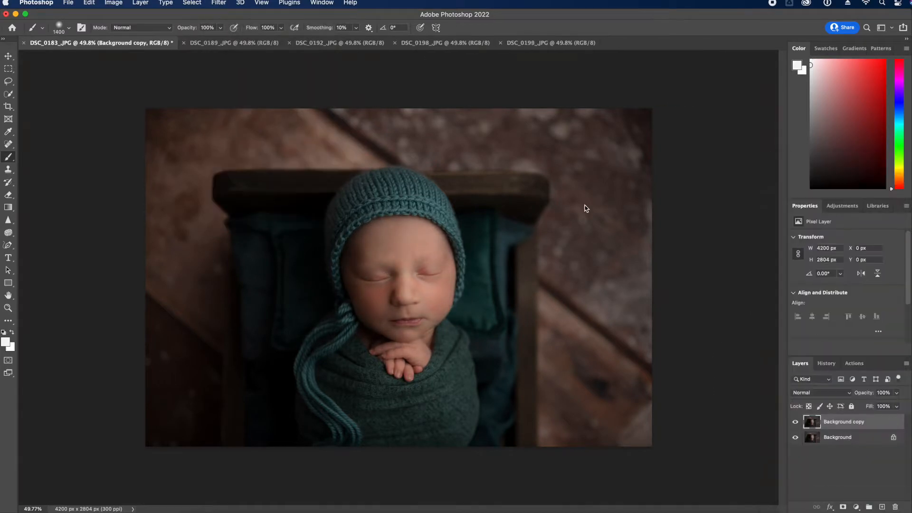
pyautogui.press('super+shift+x')
pyautogui.press('[')
pyautogui.press('[')
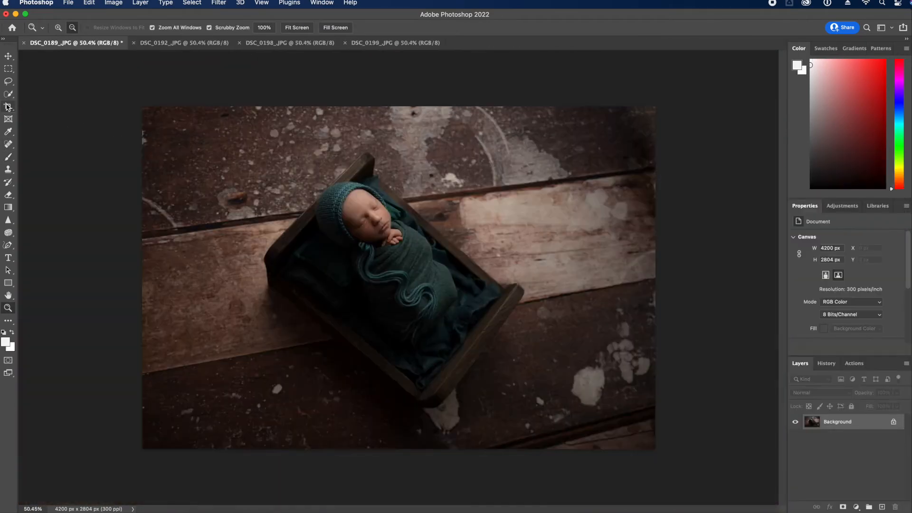
# Crop DSC_0189 with the Front Image preset, rotating and shifting the photo to straighten the bed
pyautogui.click(7, 107)
pyautogui.click(76, 29)
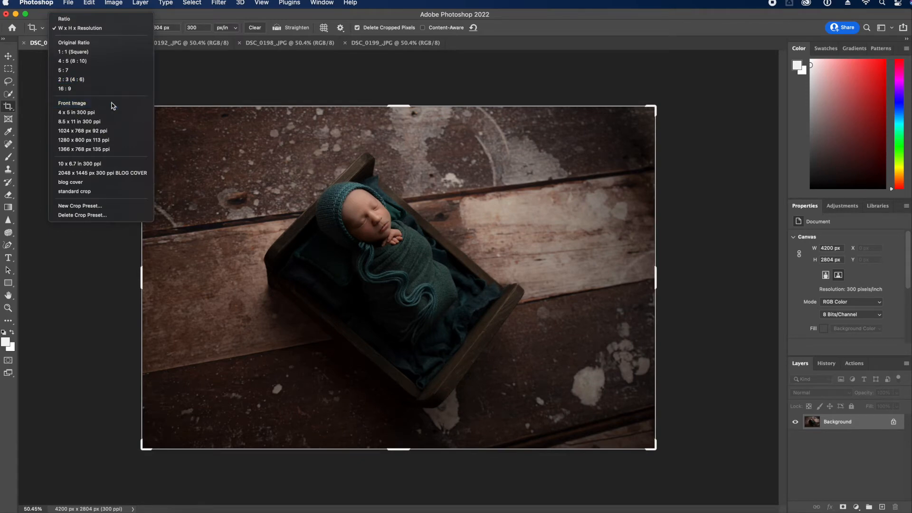
pyautogui.click(113, 104)
pyautogui.moveTo(682, 90); pyautogui.dragTo(687, 124)
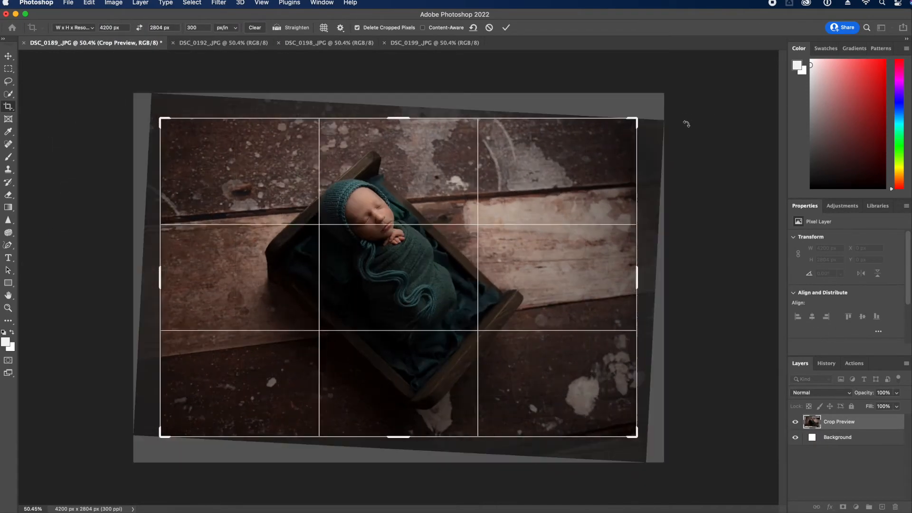
pyautogui.moveTo(568, 143); pyautogui.dragTo(543, 148)
pyautogui.moveTo(686, 161); pyautogui.dragTo(703, 148)
pyautogui.moveTo(534, 264); pyautogui.dragTo(527, 258)
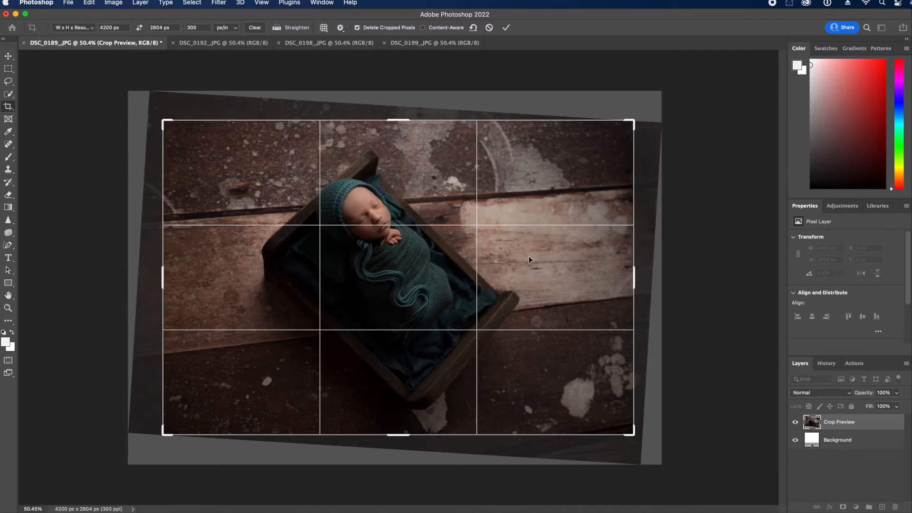
pyautogui.press('Return')
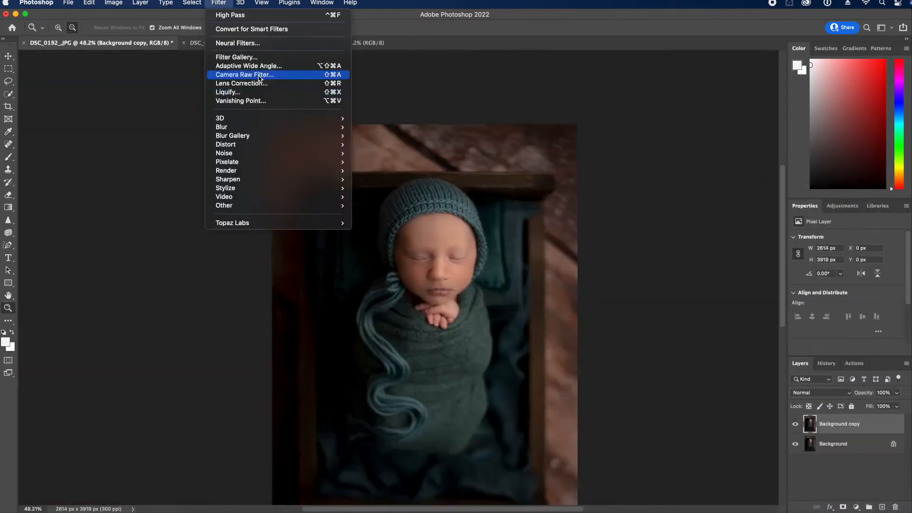
# Liquify DSC_0192 and flatten it into one layer
pyautogui.click(228, 98)
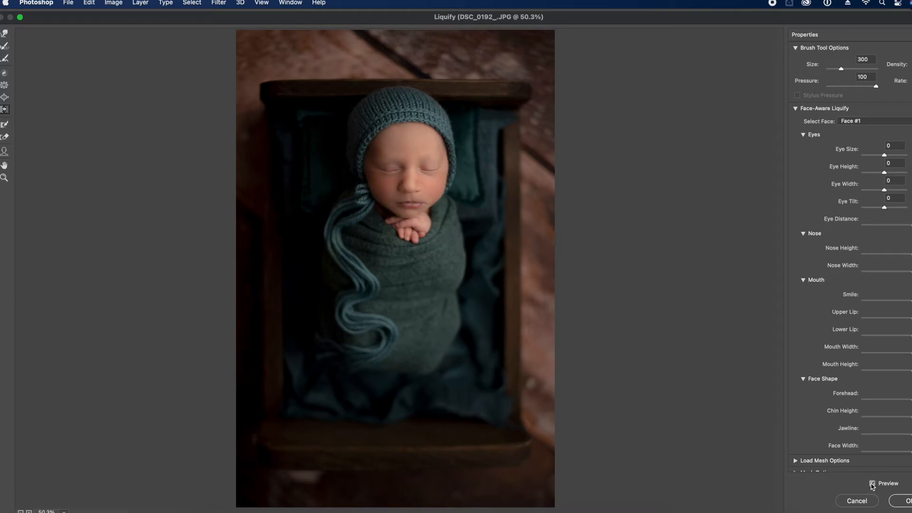
pyautogui.click(905, 503)
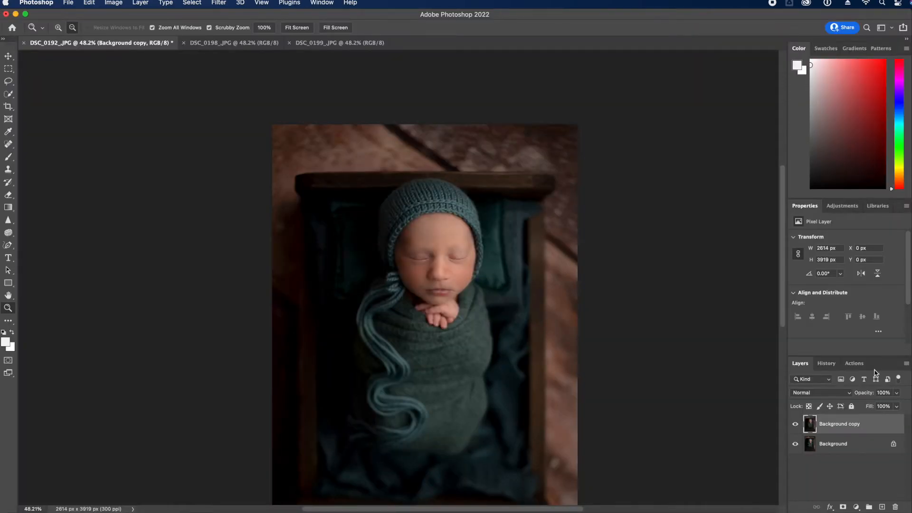
pyautogui.click(907, 364)
pyautogui.click(867, 465)
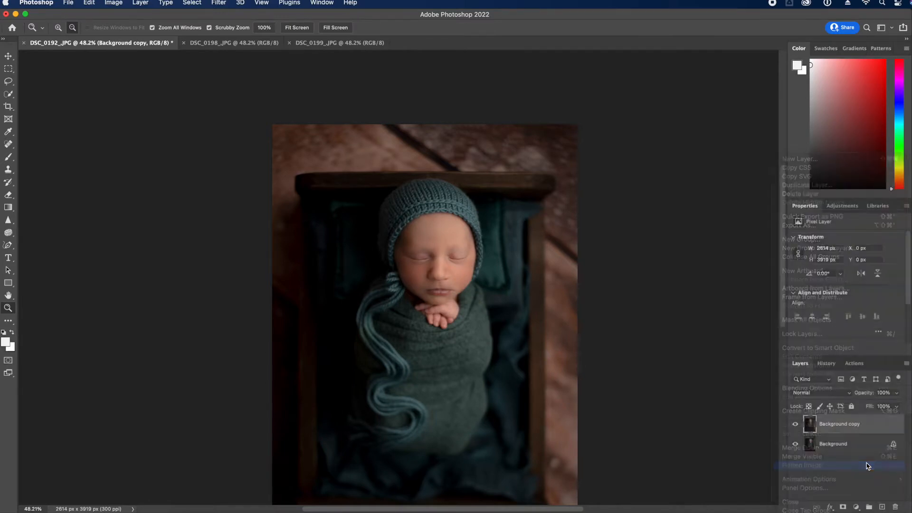
# Run the ADD depth action and flatten the depth group into the Background
pyautogui.click(854, 363)
pyautogui.click(850, 430)
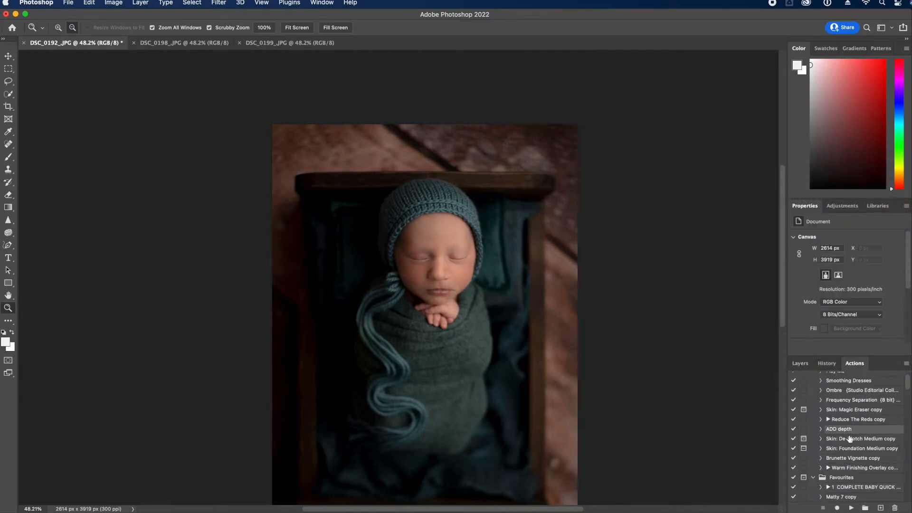
pyautogui.click(851, 508)
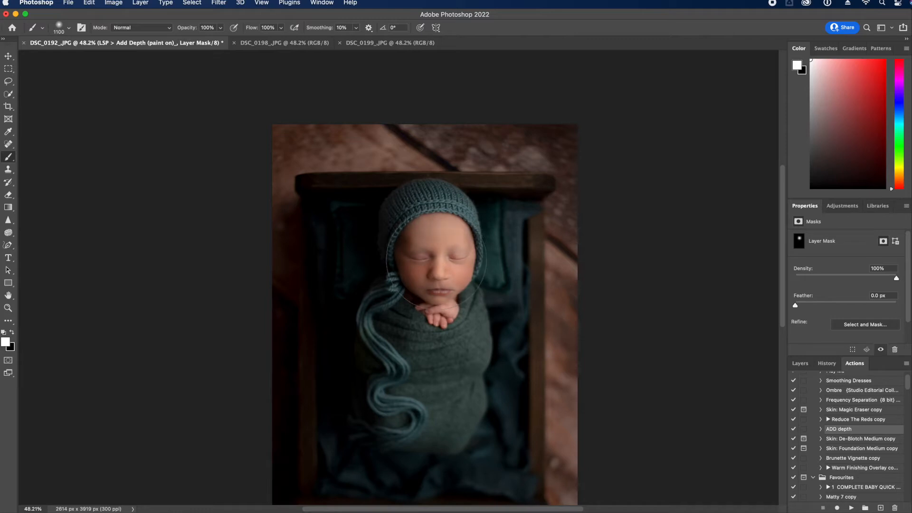
pyautogui.click(800, 364)
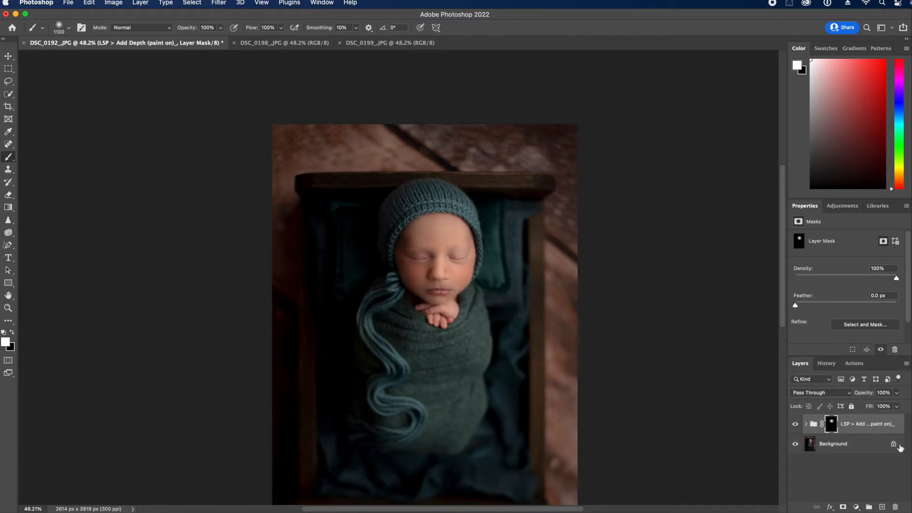
pyautogui.click(906, 364)
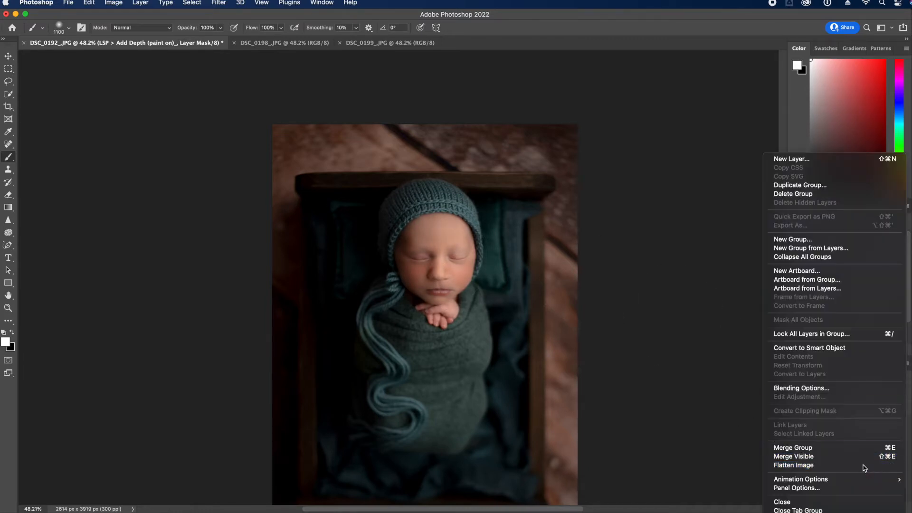
pyautogui.click(808, 470)
# Apply a Levels adjustment, save DSC_0192, and close it
pyautogui.press('super+l')
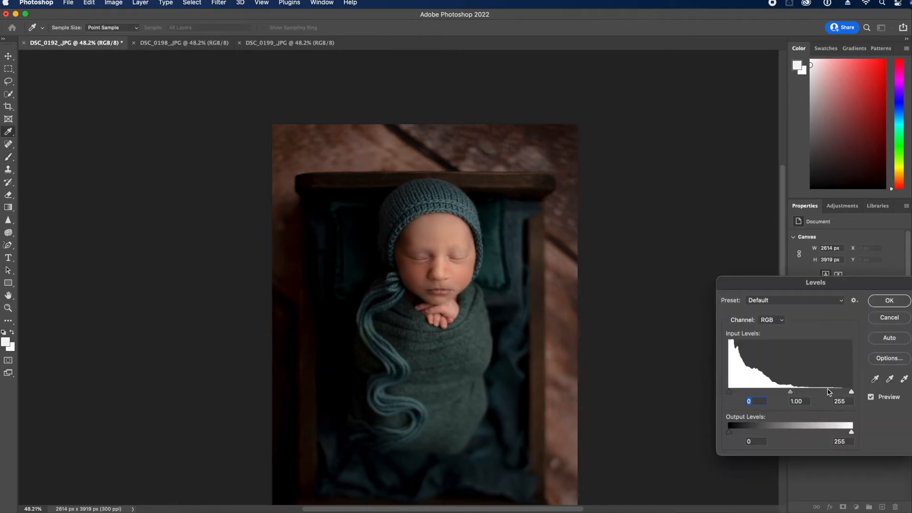
pyautogui.click(872, 302)
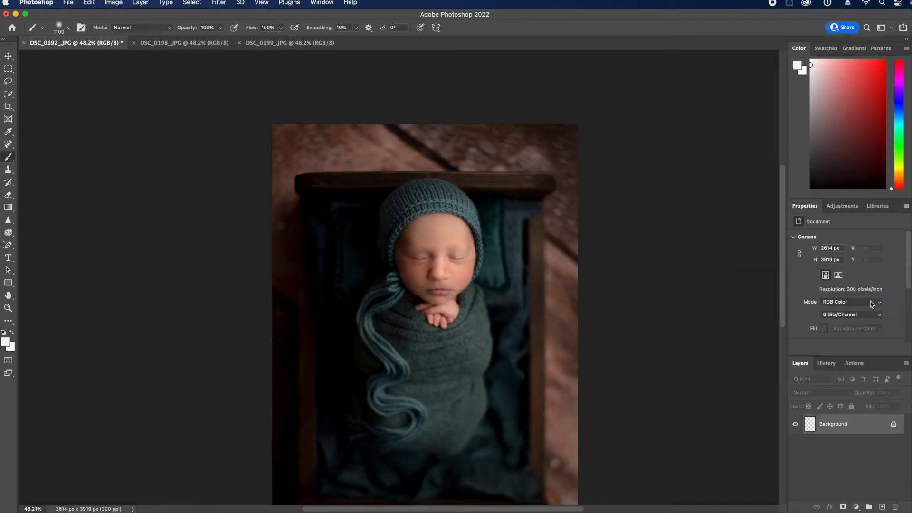
pyautogui.press('super+s')
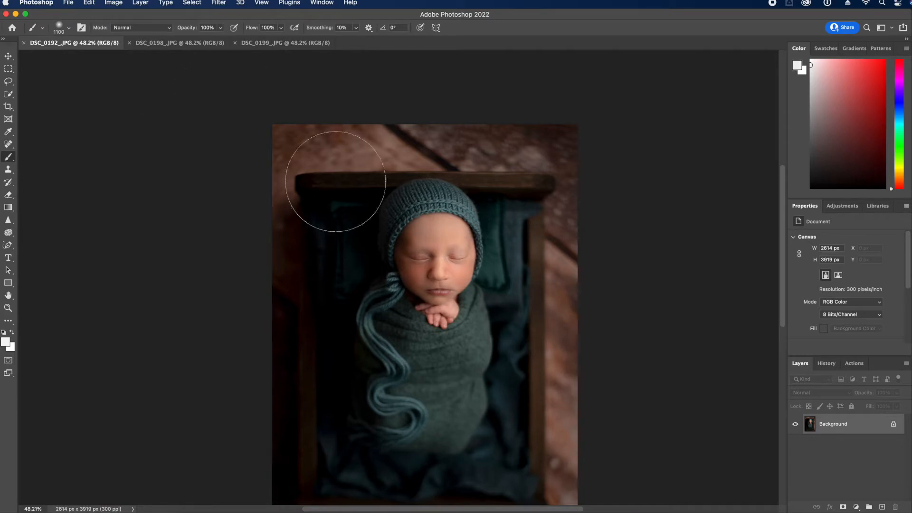
pyautogui.scroll(-3, 335, 182)
pyautogui.click(24, 43)
# Rotate DSC_0198 in a crop with Content-Aware fill for the blank corners
pyautogui.press('c')
pyautogui.moveTo(663, 126); pyautogui.dragTo(648, 102)
pyautogui.click(429, 28)
pyautogui.click(550, 409)
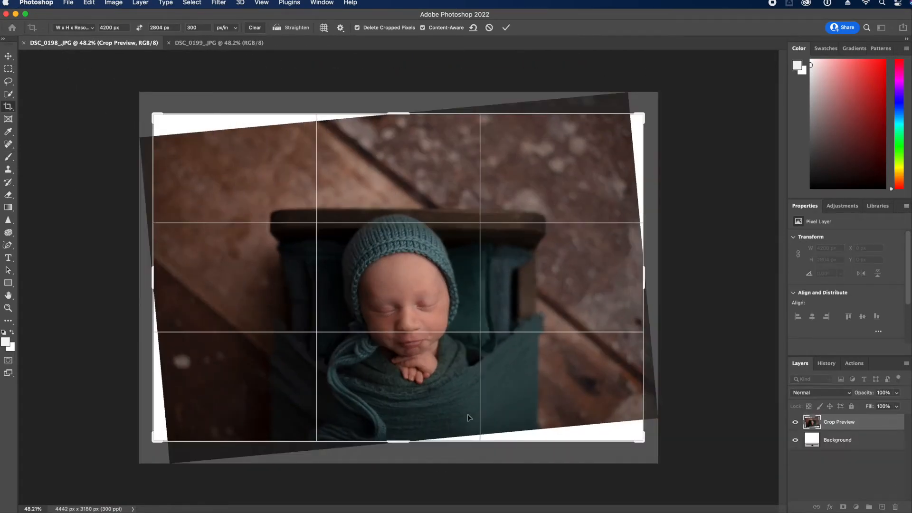
# Reposition and commit the rotated crop, then open Liquify with the brush enlarged to 500
pyautogui.moveTo(468, 414); pyautogui.dragTo(582, 279)
pyautogui.press('Return')
pyautogui.press('super+shift+x')
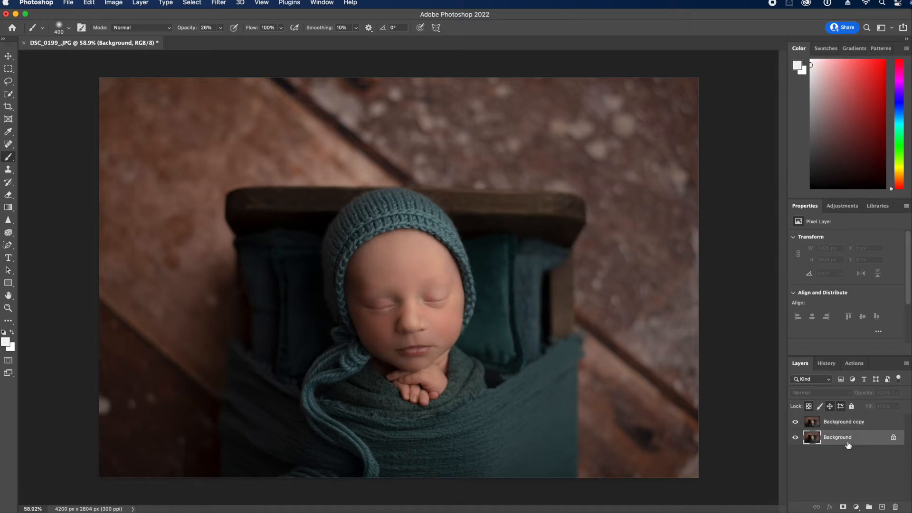
pyautogui.click(219, 2)
pyautogui.click(257, 95)
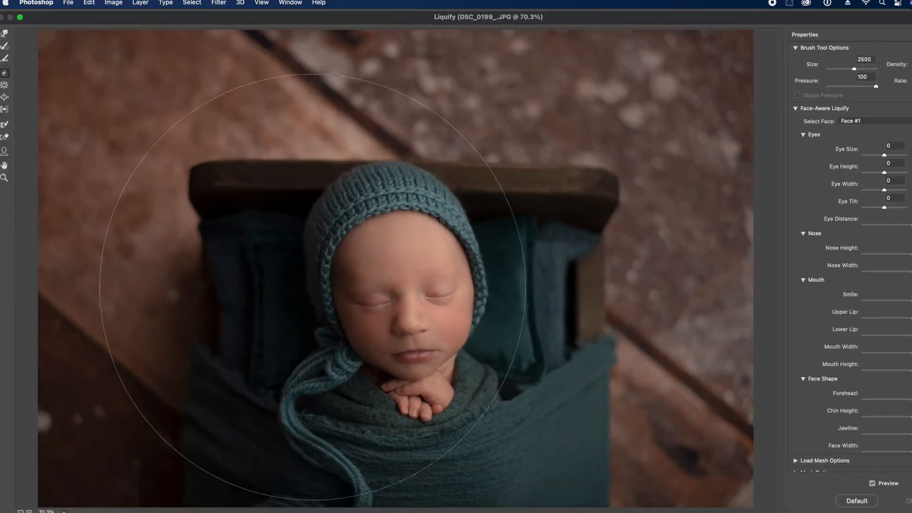
pyautogui.press(']')
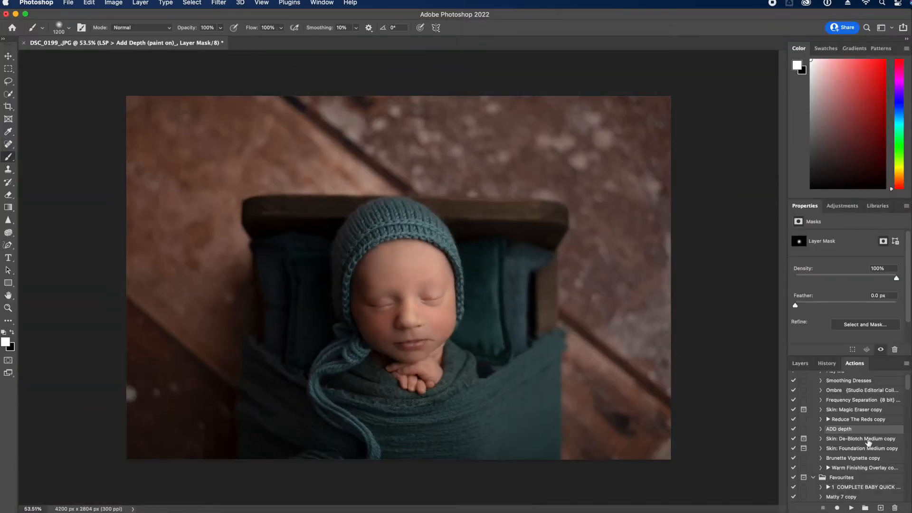
# Run the De-Blotch Medium action and return to the latest flattened history state
pyautogui.click(861, 454)
pyautogui.click(851, 508)
pyautogui.click(800, 364)
pyautogui.click(827, 364)
pyautogui.click(835, 378)
pyautogui.moveTo(907, 398); pyautogui.dragTo(908, 495)
pyautogui.click(831, 495)
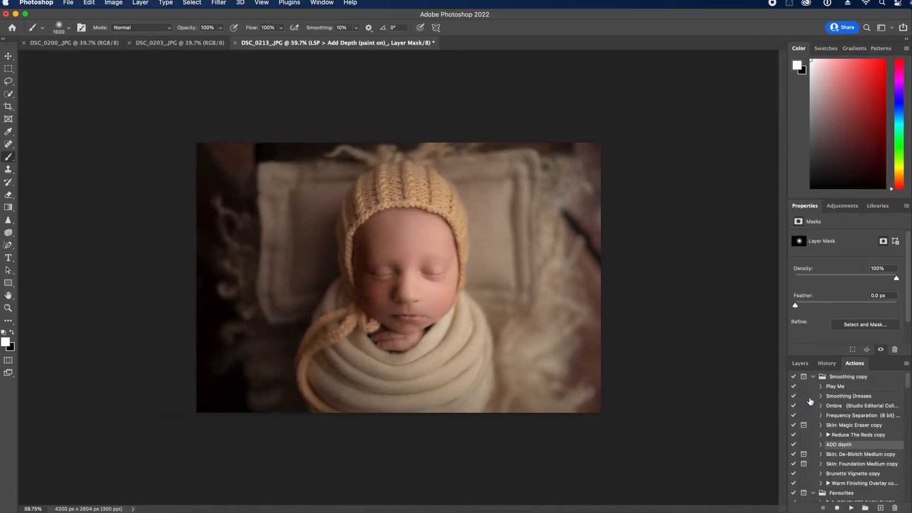
# Duplicate and flatten the background, then patch away the dark twig
pyautogui.press('x')
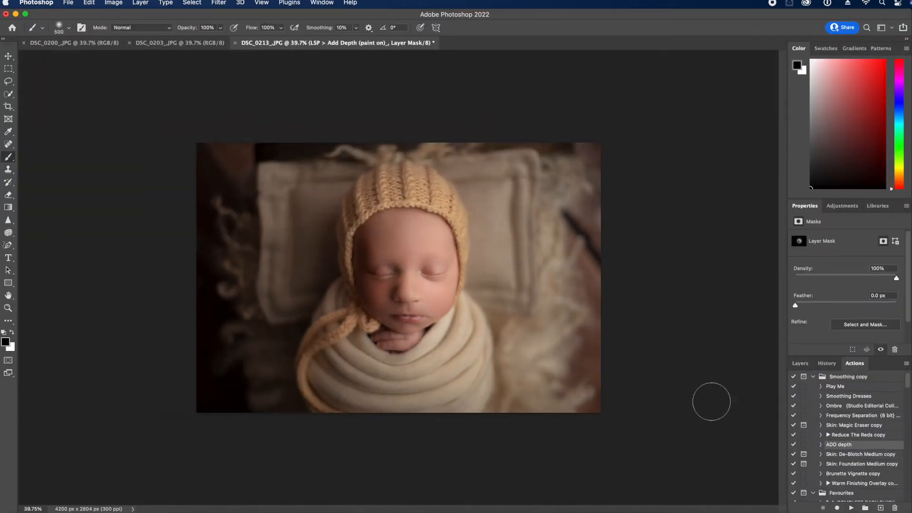
pyautogui.click(800, 364)
pyautogui.press('super+j')
pyautogui.click(906, 364)
pyautogui.press('j')
pyautogui.moveTo(561, 209); pyautogui.dragTo(600, 264)
pyautogui.hotkey('shift', 'j')
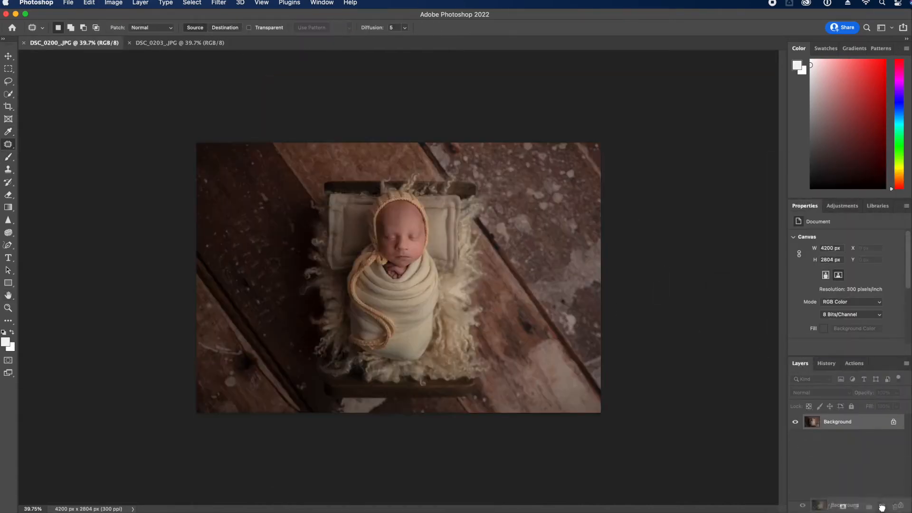
# In Liquify, nudge the wrap and cord's left edge inward, then try Pucker at brush sizes 500–900
pyautogui.press('super+shift+x')
pyautogui.moveTo(325, 305); pyautogui.dragTo(331, 219)
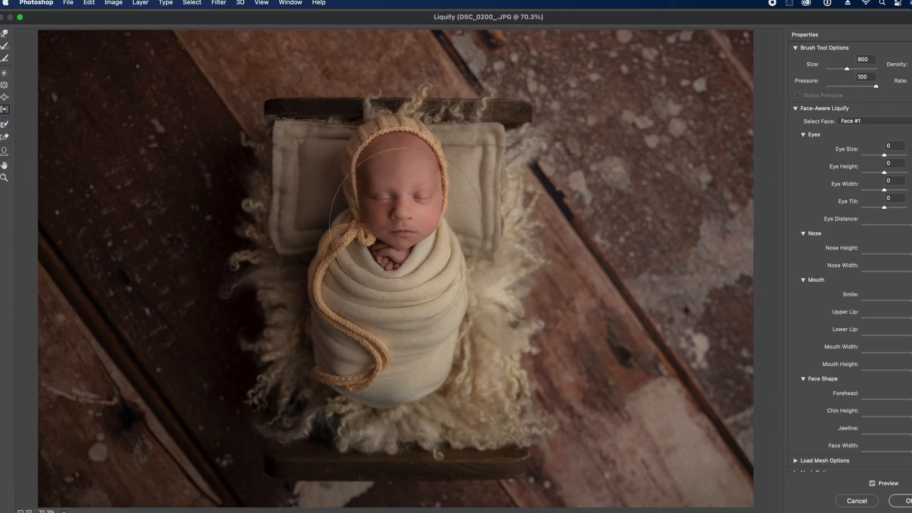
pyautogui.press('[')
pyautogui.press('[')
pyautogui.press('[')
pyautogui.press('[')
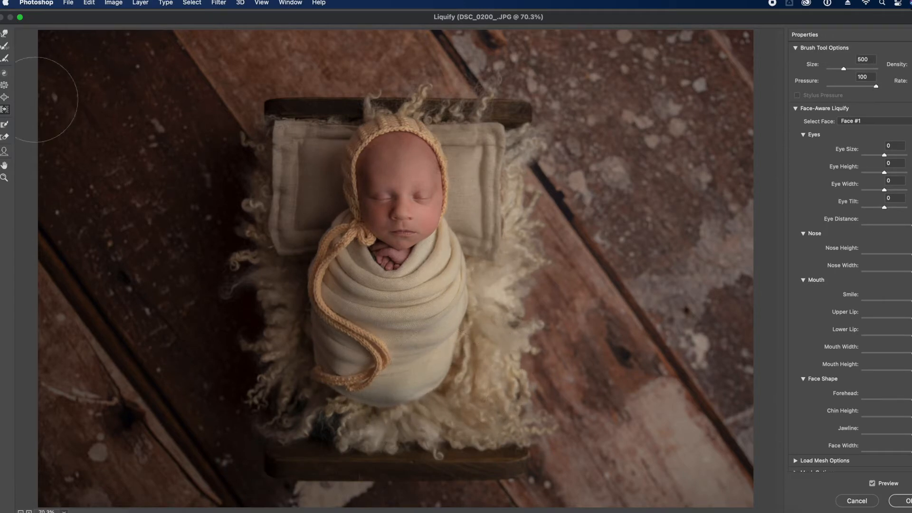
pyautogui.click(5, 85)
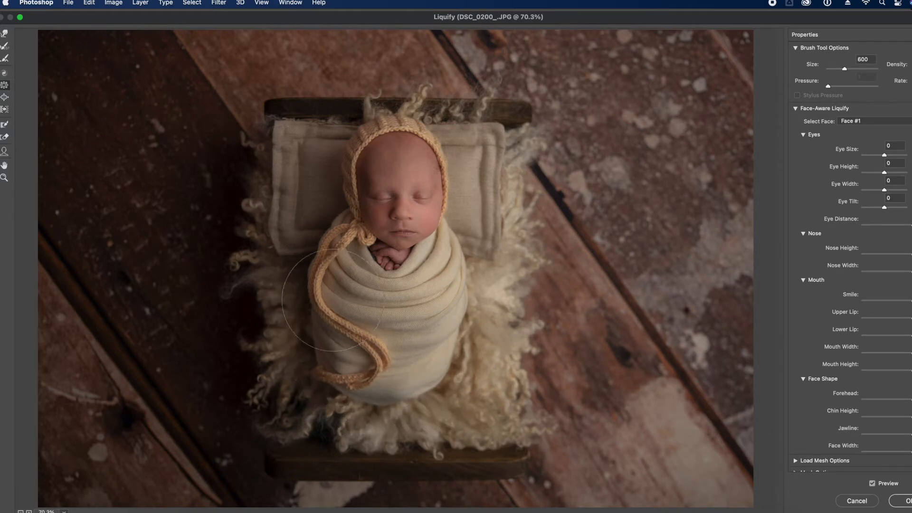
pyautogui.press('[')
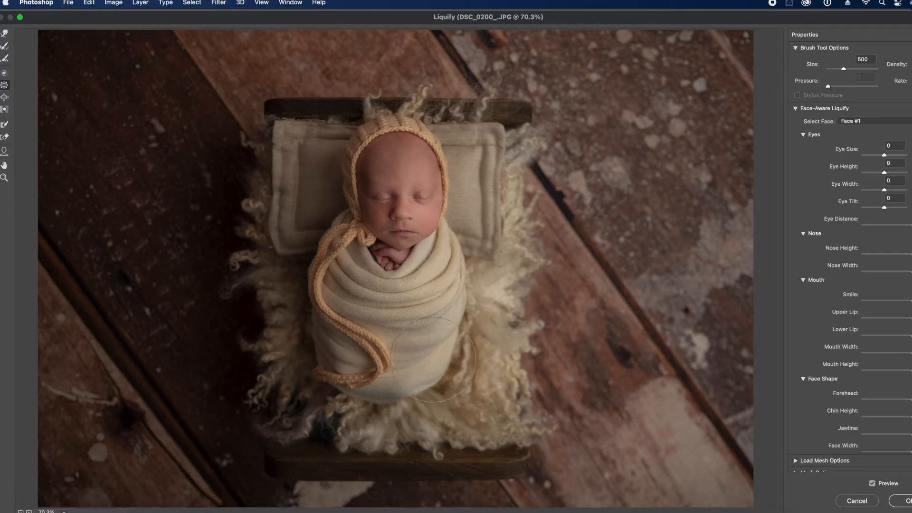
pyautogui.press(']')
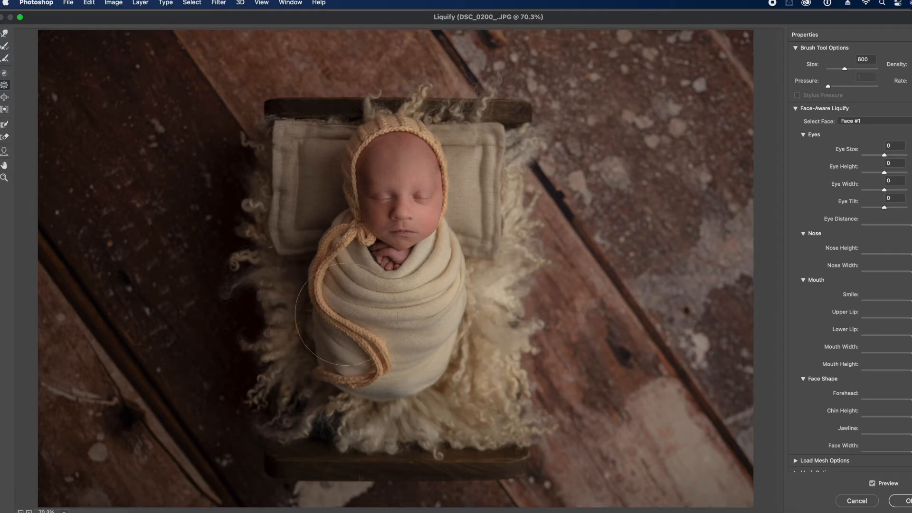
pyautogui.press(']')
pyautogui.press(']')
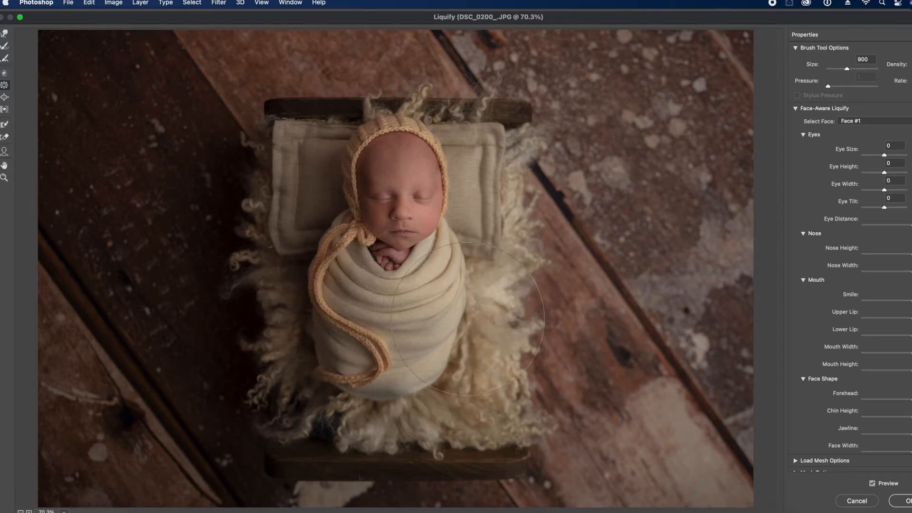
# Switch back to Push Left, undo a trial push on the fur, and settle on a 300 brush
pyautogui.click(4, 110)
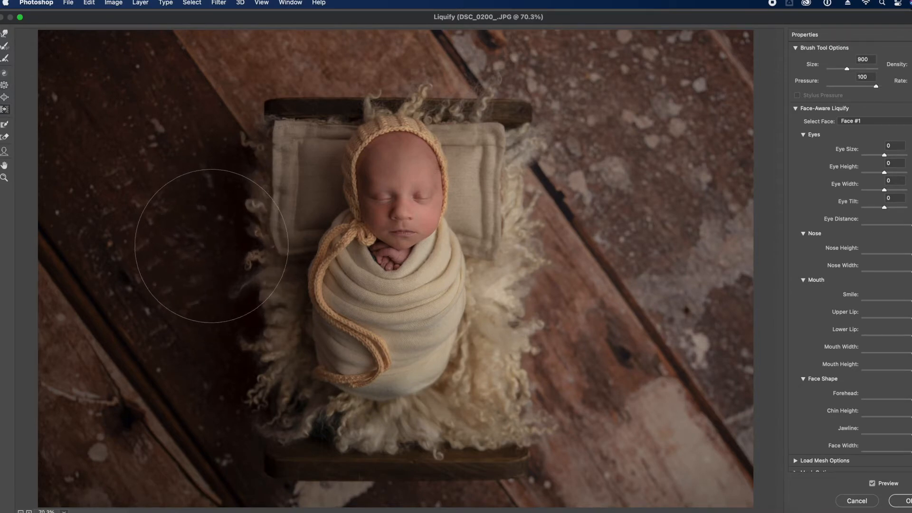
pyautogui.press('[')
pyautogui.press('[')
pyautogui.press('[')
pyautogui.press('[')
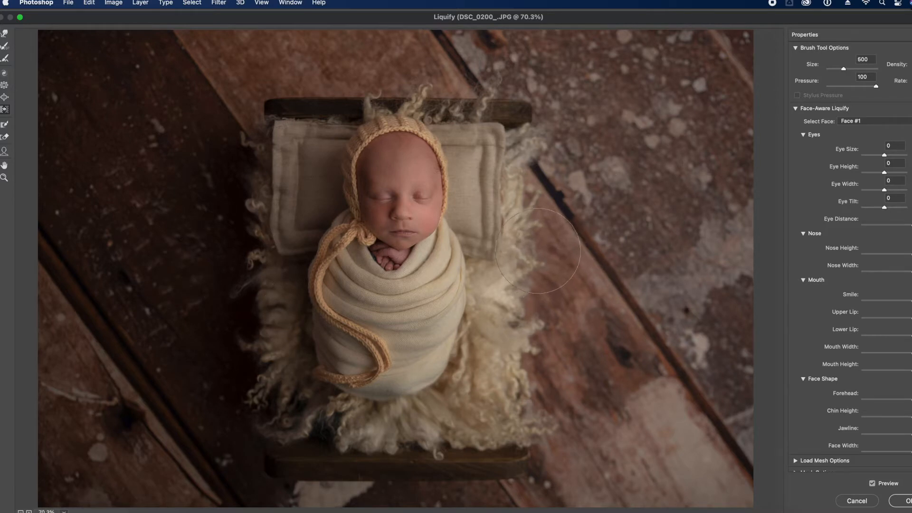
pyautogui.press(']')
pyautogui.moveTo(261, 344); pyautogui.dragTo(260, 313)
pyautogui.press('super+z')
pyautogui.press('[')
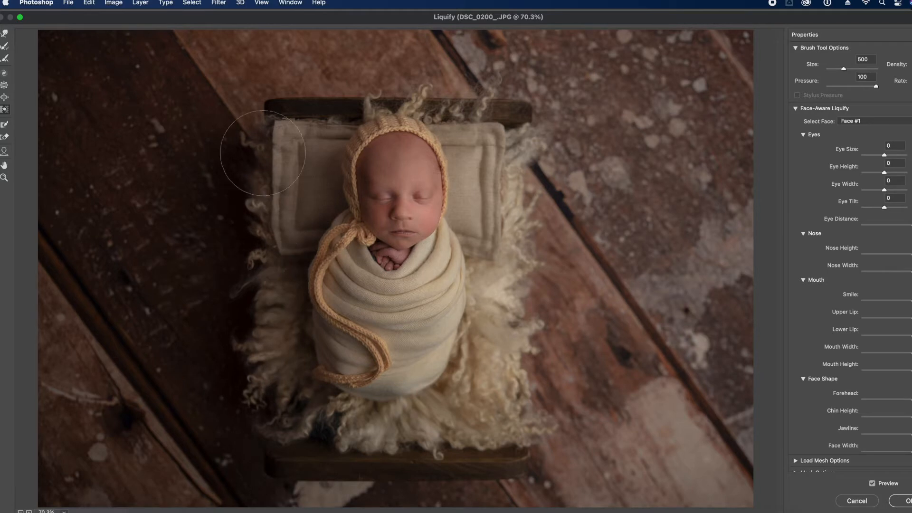
pyautogui.press(']')
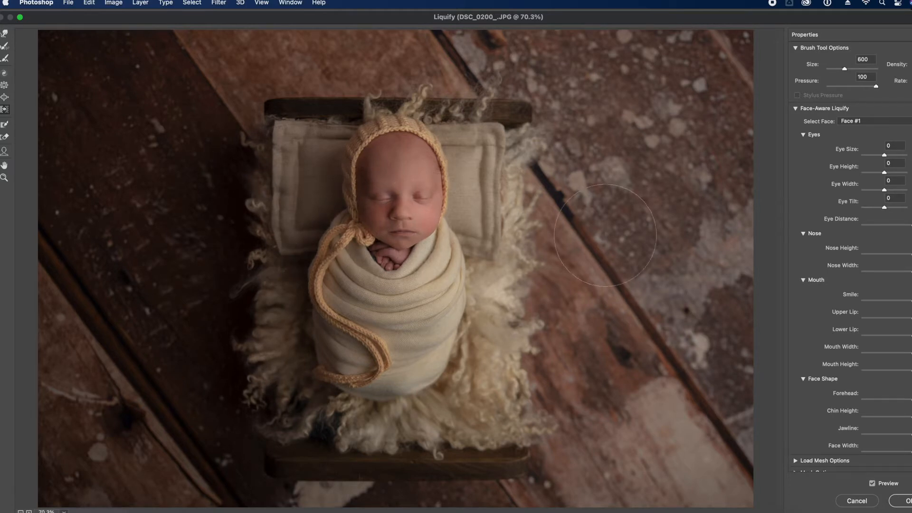
pyautogui.press('[')
pyautogui.press('[')
pyautogui.press('[')
pyautogui.press('[')
pyautogui.press(']')
pyautogui.press(']')
pyautogui.press(']')
pyautogui.press(']')
pyautogui.press(']')
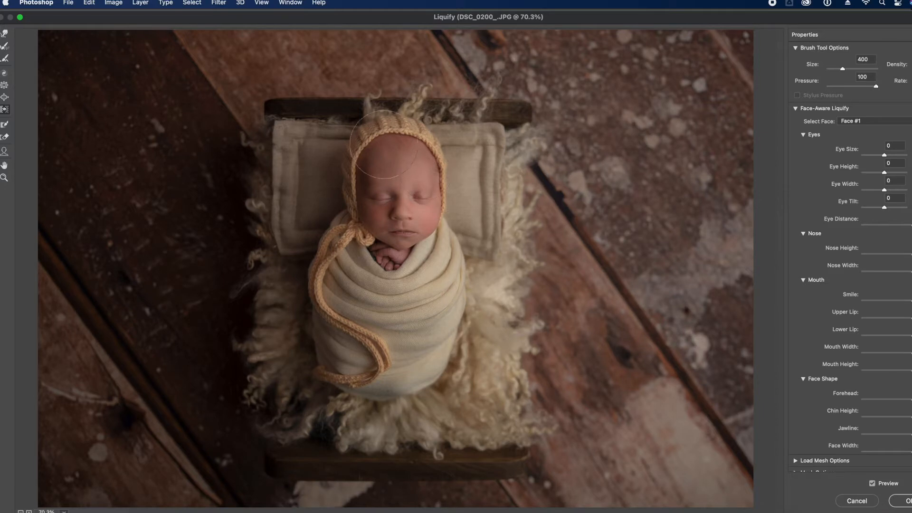
pyautogui.press('[')
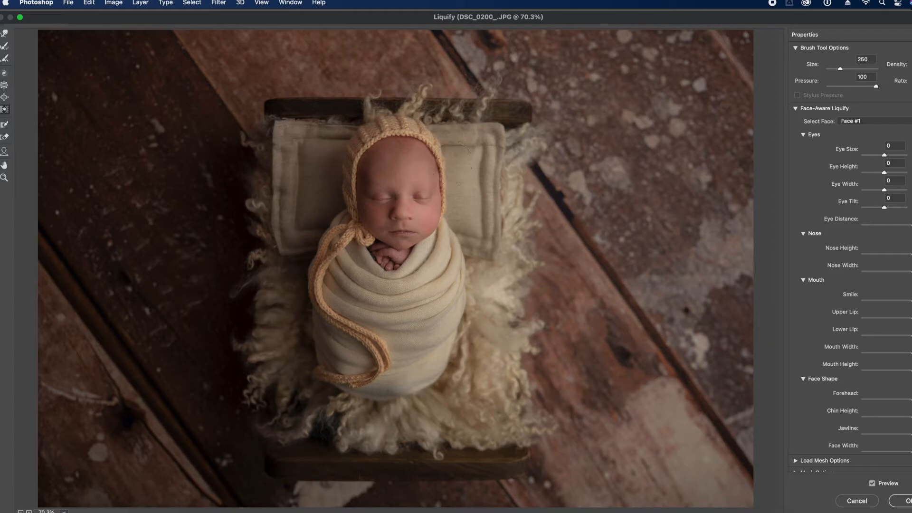
# Refine the baby's forehead outline with the Face tool and compare it against the original
pyautogui.click(5, 152)
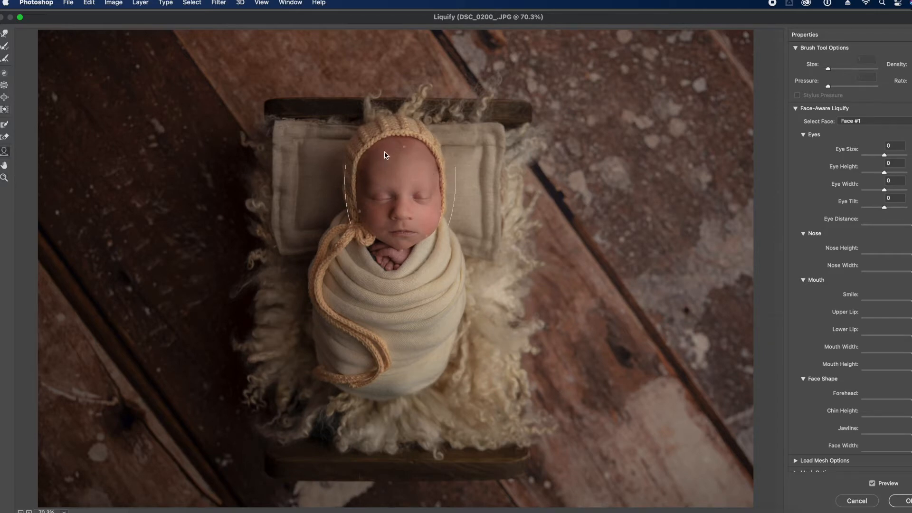
pyautogui.moveTo(404, 149); pyautogui.dragTo(409, 149)
pyautogui.click(872, 484)
pyautogui.click(873, 484)
pyautogui.click(873, 484)
pyautogui.click(873, 483)
# Slim the cord and swaddle edge with Push Left at brush 500, then resize the brush to 600
pyautogui.click(5, 112)
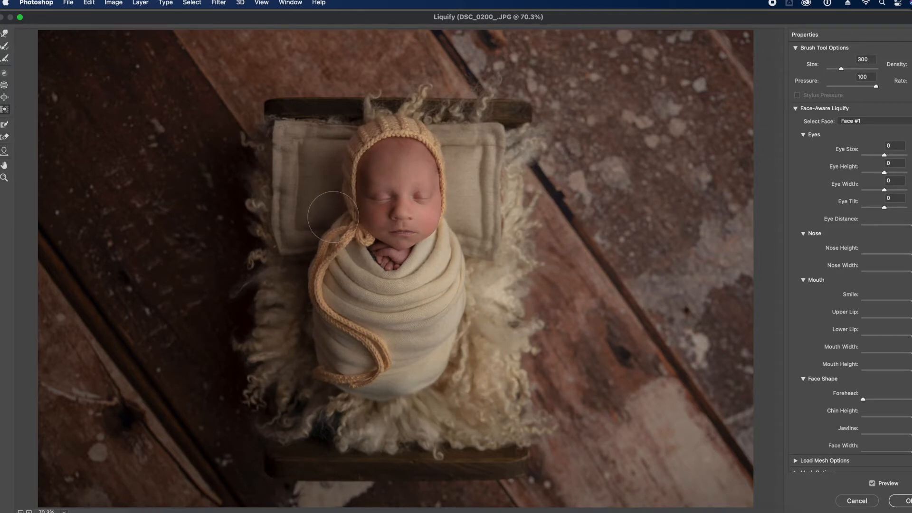
pyautogui.press(']')
pyautogui.press(']')
pyautogui.moveTo(359, 356); pyautogui.dragTo(367, 357)
pyautogui.press(']')
pyautogui.press(']')
pyautogui.press(']')
pyautogui.press(']')
pyautogui.press(']')
pyautogui.press(']')
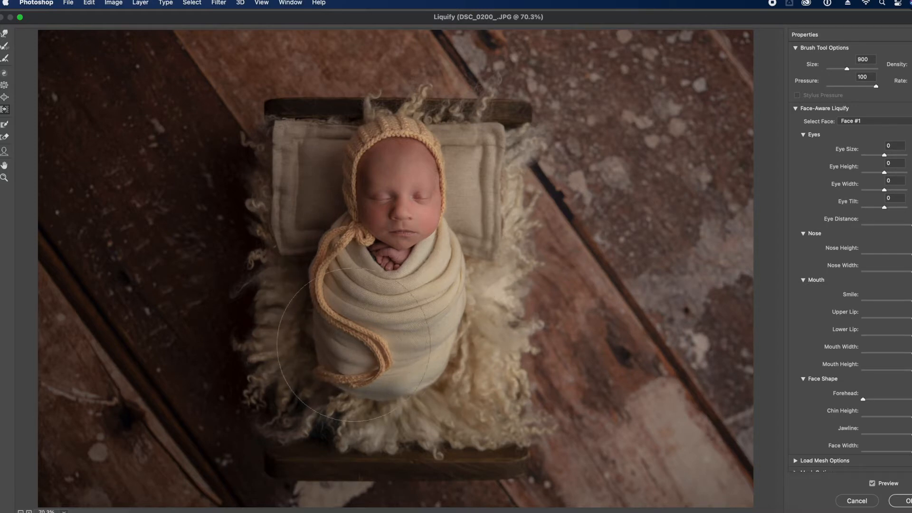
pyautogui.press('[')
pyautogui.press('[')
pyautogui.press('[')
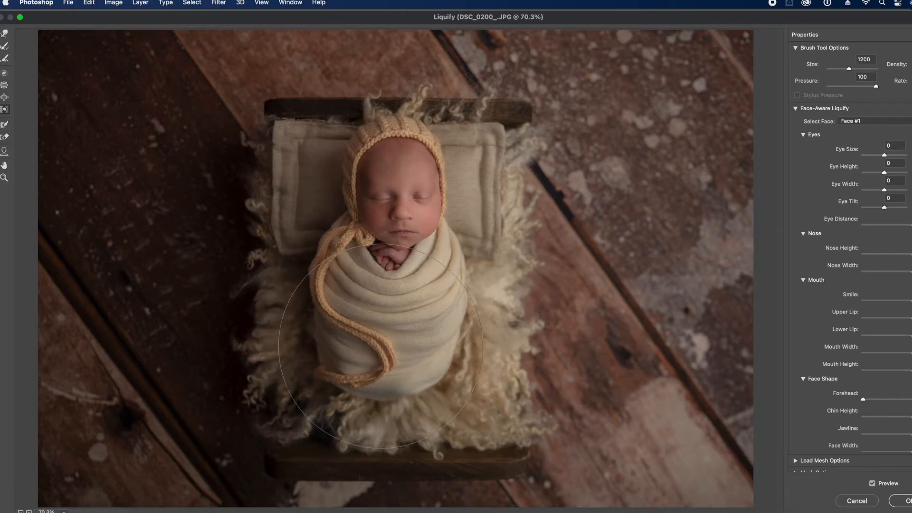
pyautogui.press('[')
pyautogui.press('[')
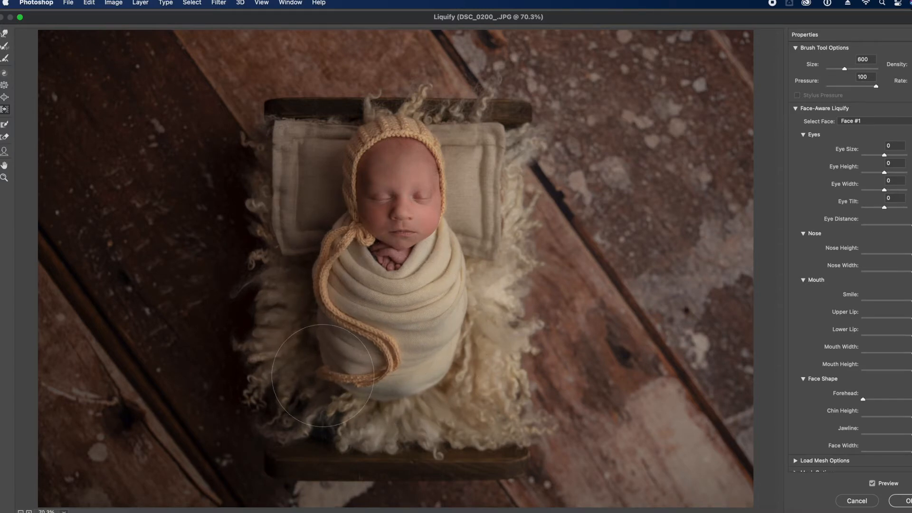
pyautogui.press('[')
# Twirl the bonnet and forehead slightly clockwise with a 1200–1300 brush, then compare before and after
pyautogui.click(5, 72)
pyautogui.press(']')
pyautogui.press(']')
pyautogui.press(']')
pyautogui.press(']')
pyautogui.press(']')
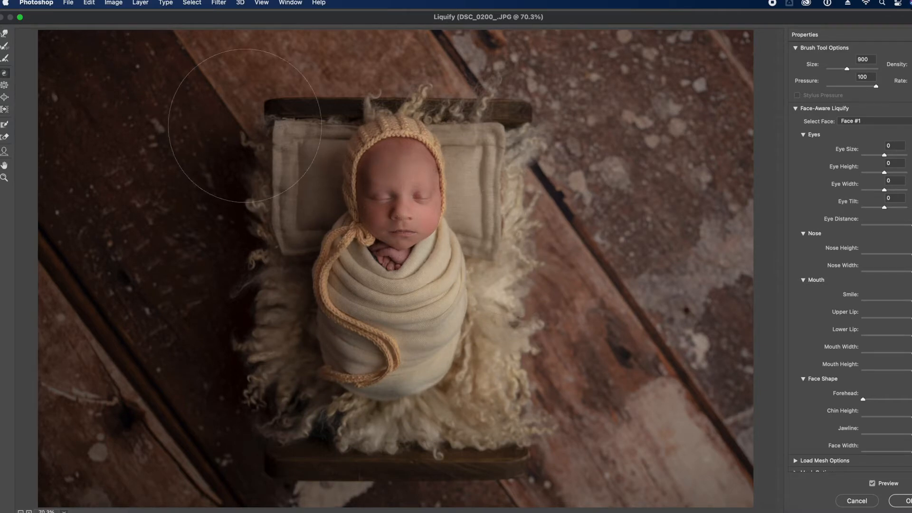
pyautogui.press(']')
pyautogui.press(']')
pyautogui.click(342, 171)
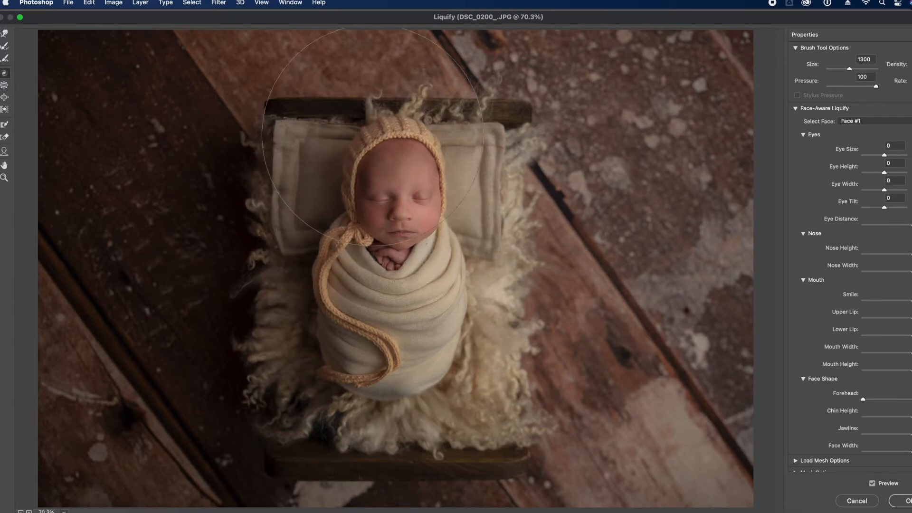
pyautogui.press('[')
pyautogui.press('[')
pyautogui.press('[')
pyautogui.press('[')
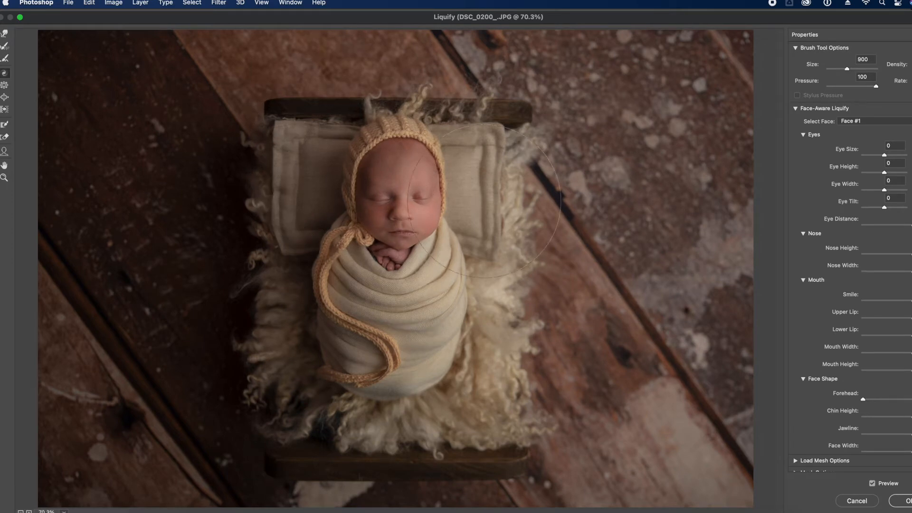
pyautogui.click(397, 144)
pyautogui.press('super+z')
pyautogui.click(384, 142)
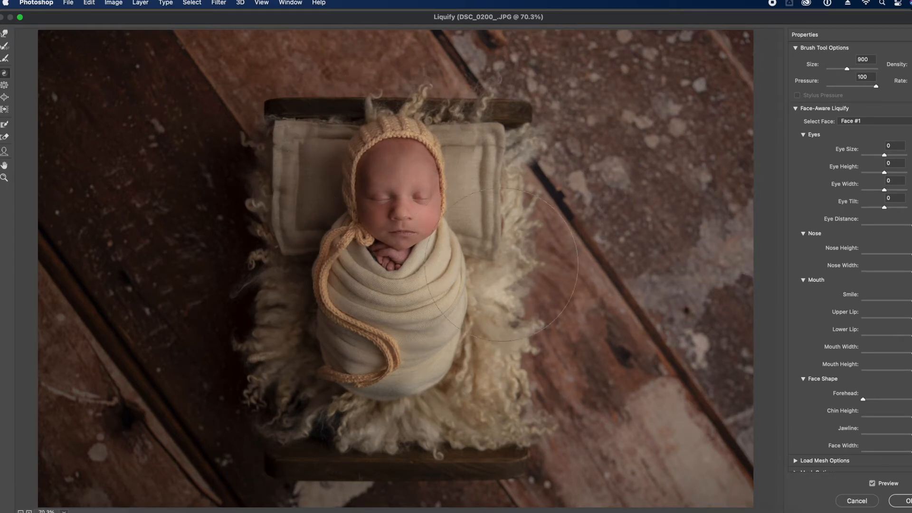
pyautogui.click(873, 485)
pyautogui.click(872, 485)
pyautogui.click(872, 485)
pyautogui.click(873, 485)
# Apply the Liquify changes, compare the result, and flatten the image
pyautogui.click(905, 501)
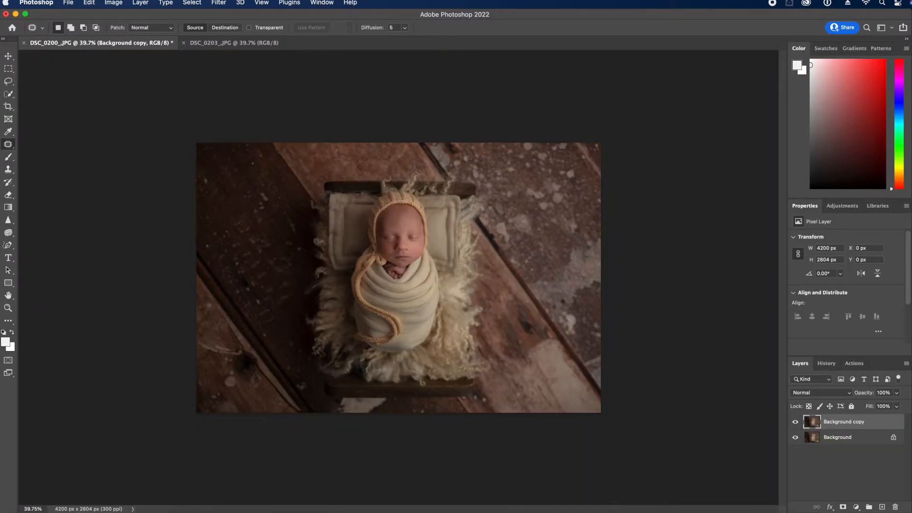
pyautogui.click(795, 423)
pyautogui.click(796, 423)
pyautogui.click(906, 363)
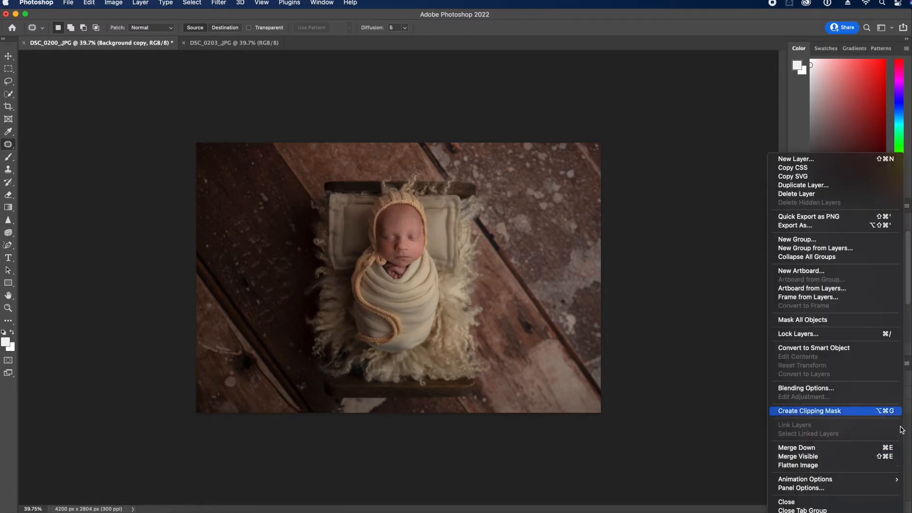
pyautogui.click(867, 465)
# Duplicate the Background and copy the bottom strip of the photo to a new layer
pyautogui.moveTo(871, 420); pyautogui.dragTo(883, 507)
pyautogui.press('m')
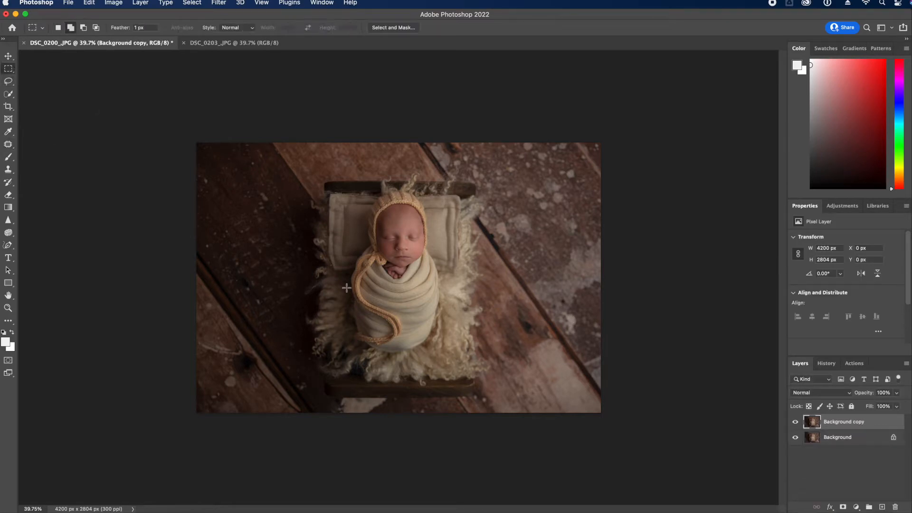
pyautogui.moveTo(184, 354); pyautogui.dragTo(605, 387)
pyautogui.click(185, 340)
pyautogui.moveTo(184, 305); pyautogui.dragTo(682, 417)
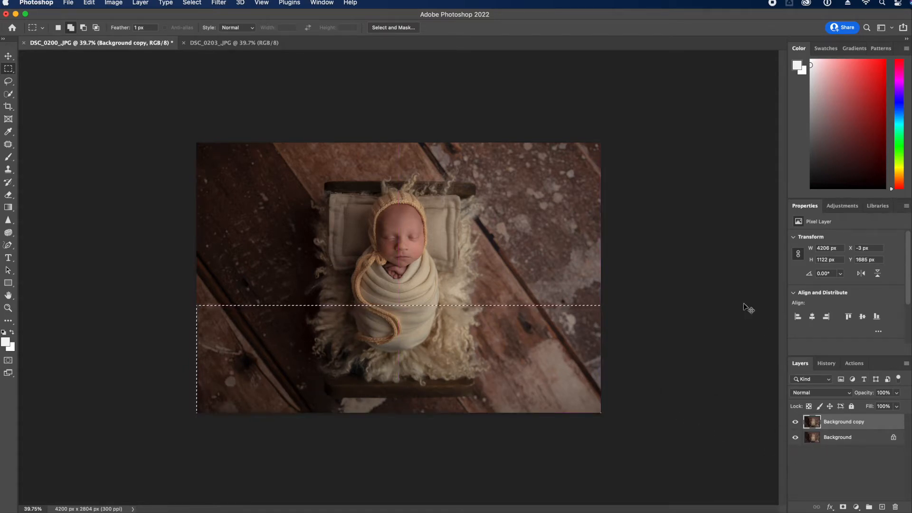
pyautogui.press('super+j')
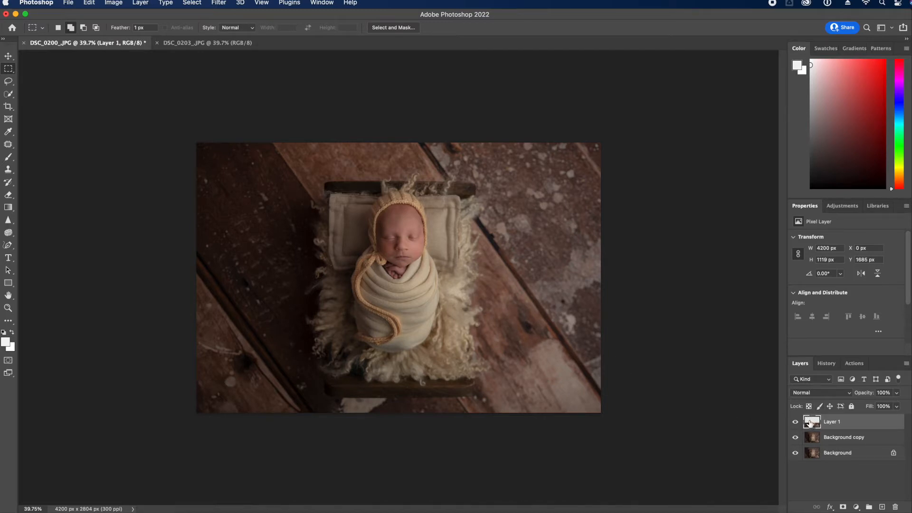
# Squash the copied floor strip's height, straighten its left and right edges, and flatten all layers
pyautogui.press('super+t')
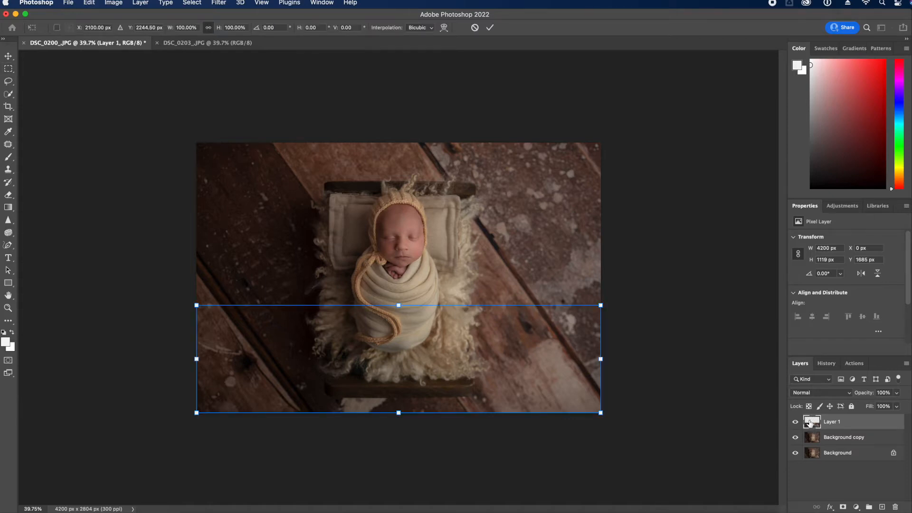
pyautogui.moveTo(403, 413); pyautogui.dragTo(422, 399)
pyautogui.press('Return')
pyautogui.press('m')
pyautogui.press('super+t')
pyautogui.moveTo(399, 413)
pyautogui.mouseDown()
pyautogui.moveTo(401, 395)
pyautogui.moveTo(397, 418)
pyautogui.moveTo(402, 402)
pyautogui.moveTo(394, 400)
pyautogui.mouseUp()
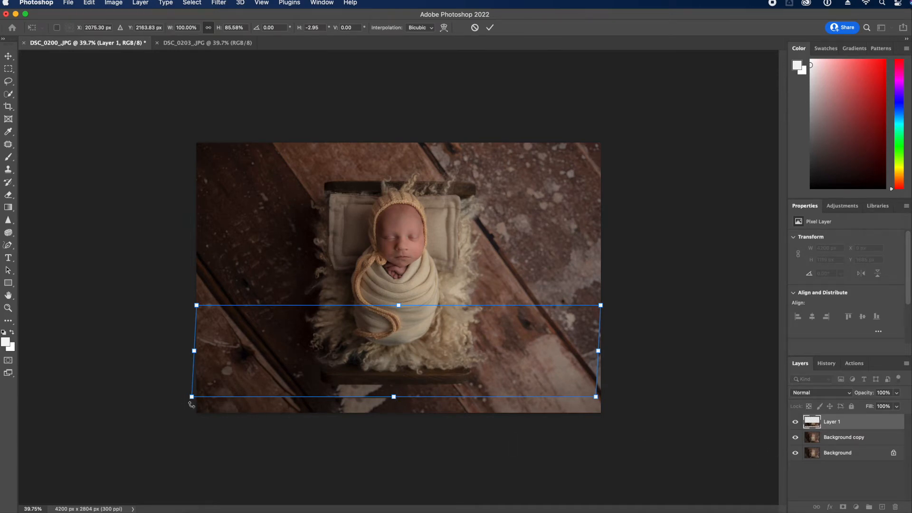
pyautogui.moveTo(193, 400); pyautogui.dragTo(198, 401)
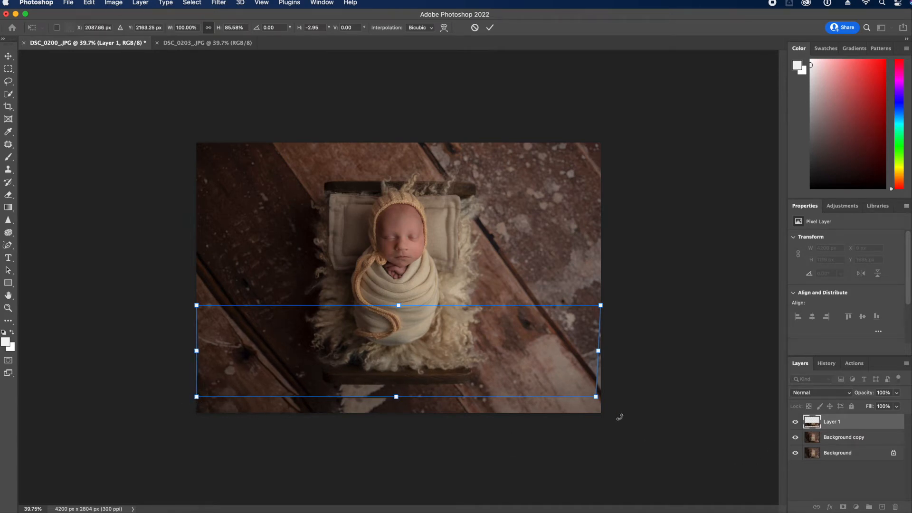
pyautogui.moveTo(594, 399); pyautogui.dragTo(601, 398)
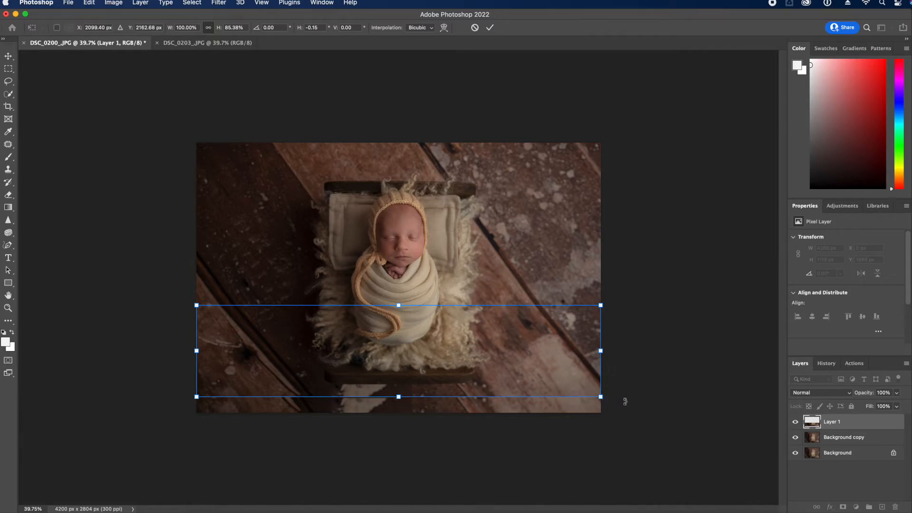
pyautogui.press('Return')
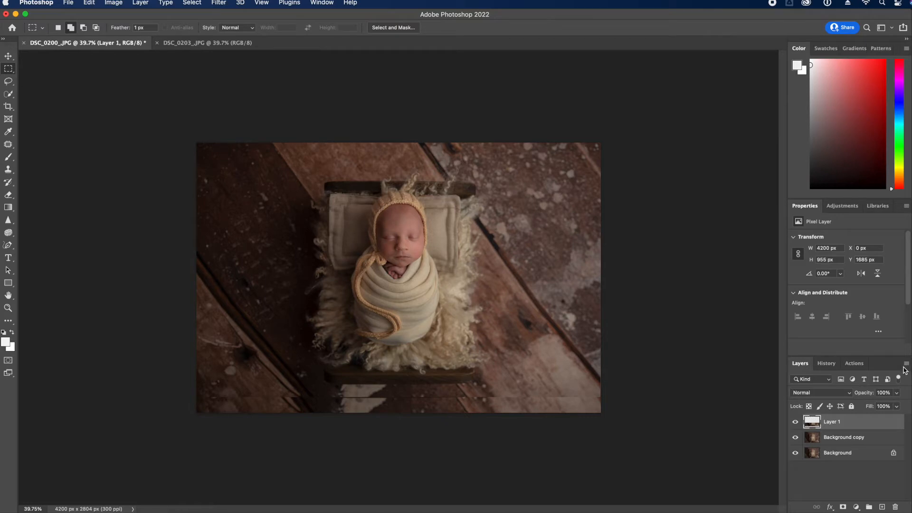
pyautogui.click(906, 367)
pyautogui.click(893, 466)
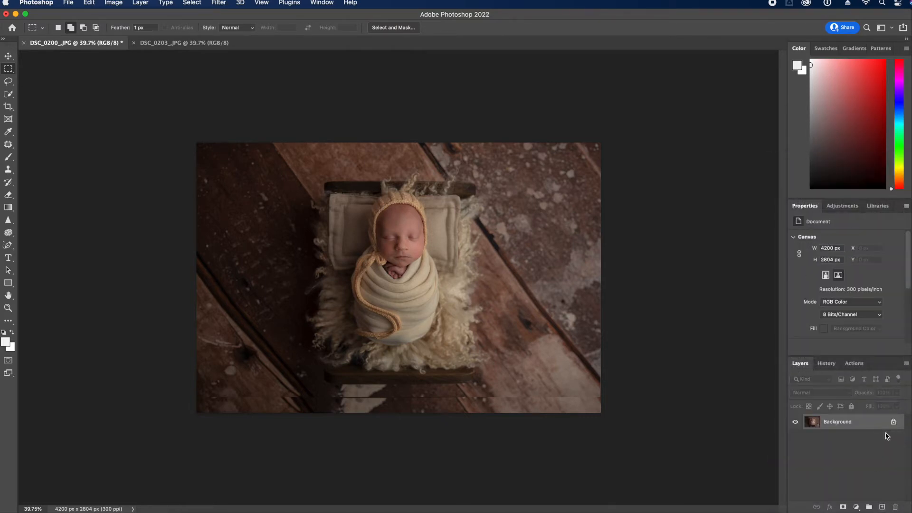
# Crop to the Front Image preset, tightening from the lower-left corner and recentring the photo
pyautogui.click(8, 144)
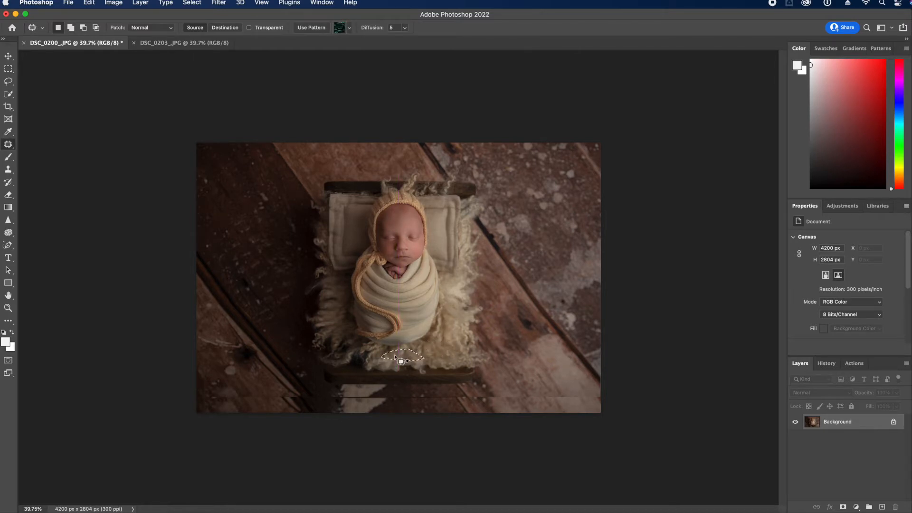
pyautogui.press('super+d')
pyautogui.click(10, 107)
pyautogui.moveTo(198, 415)
pyautogui.mouseDown()
pyautogui.moveTo(209, 415)
pyautogui.moveTo(198, 416)
pyautogui.mouseUp()
pyautogui.click(73, 27)
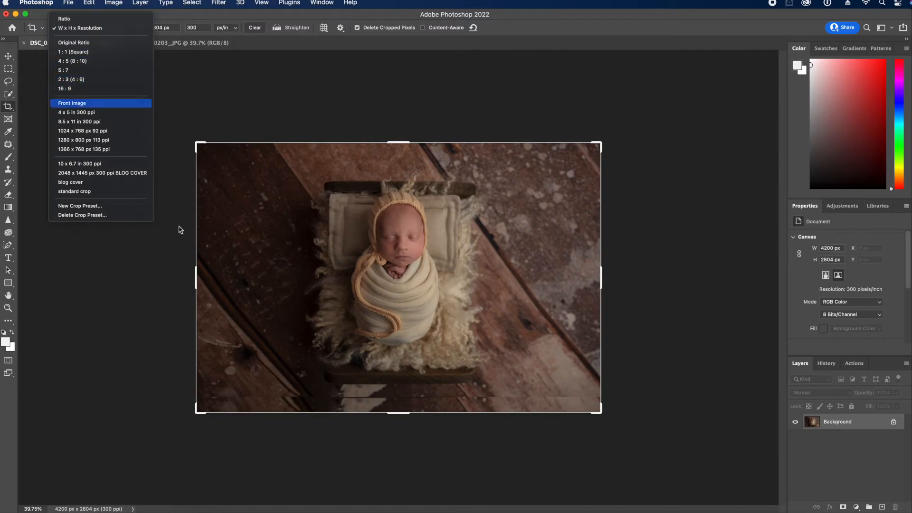
pyautogui.click(90, 103)
pyautogui.moveTo(199, 410); pyautogui.dragTo(230, 405)
pyautogui.moveTo(387, 388); pyautogui.dragTo(416, 376)
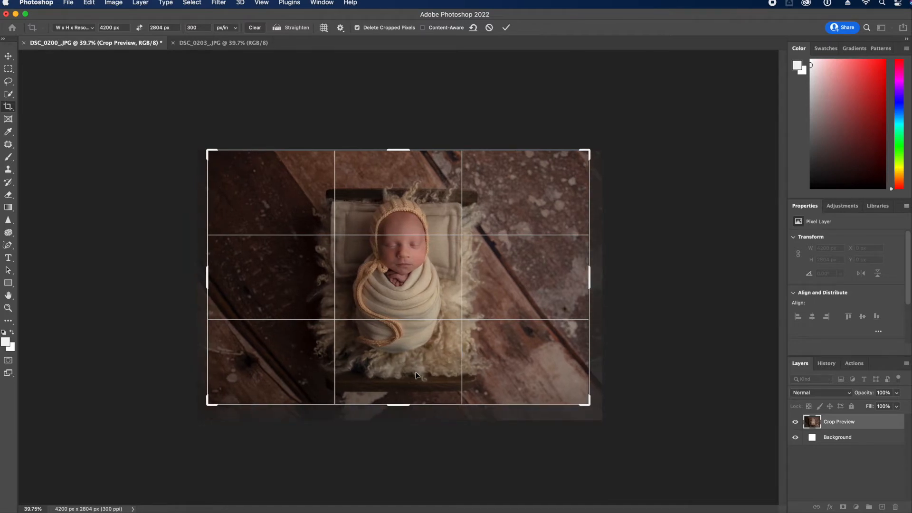
pyautogui.press('Return')
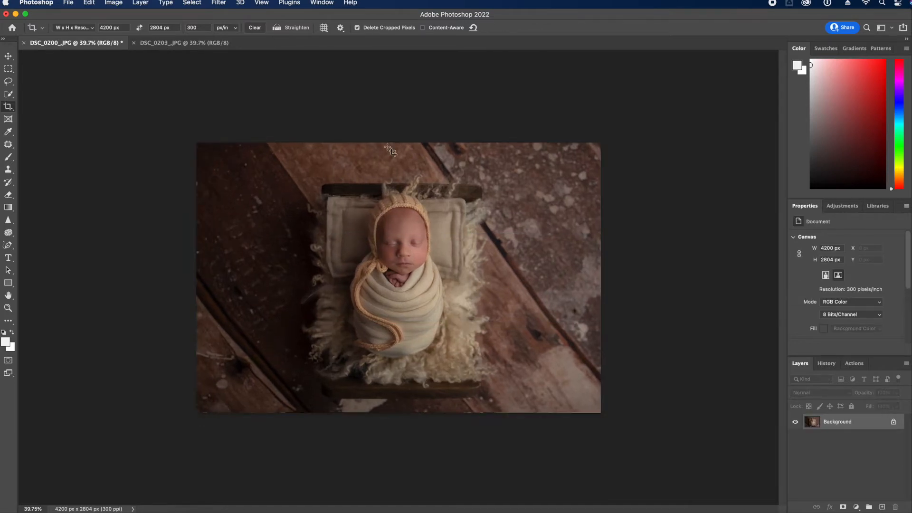
# Cancel a trial enlarged crop, then outline and discard a patch on the light bottom area
pyautogui.click(391, 151)
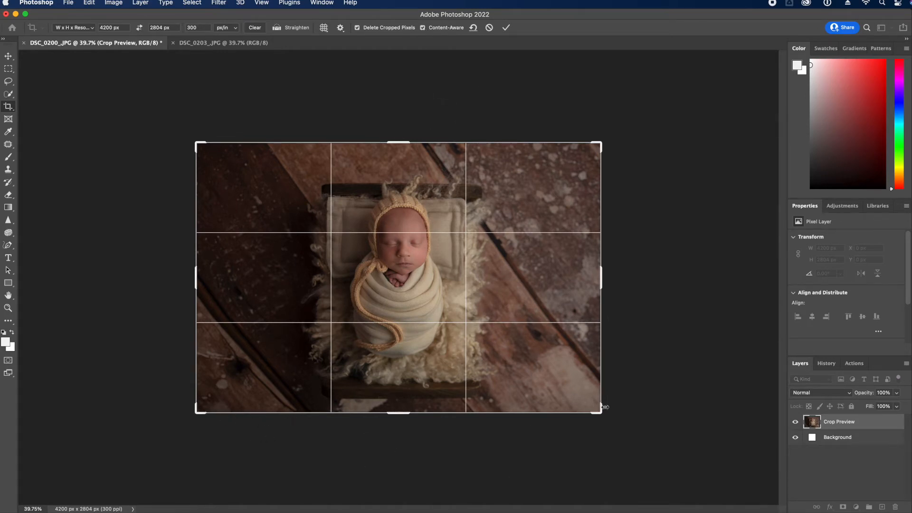
pyautogui.moveTo(602, 414)
pyautogui.mouseDown()
pyautogui.moveTo(617, 415)
pyautogui.moveTo(607, 416)
pyautogui.mouseUp()
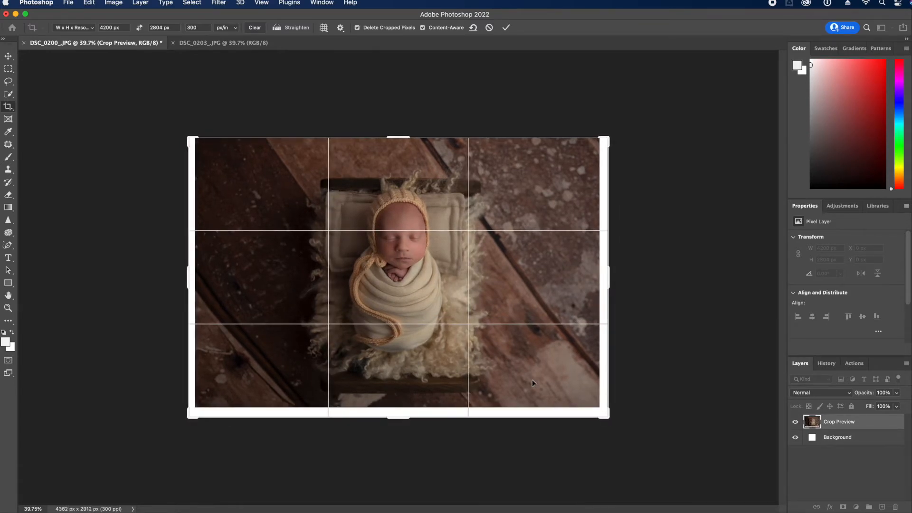
pyautogui.press('Return')
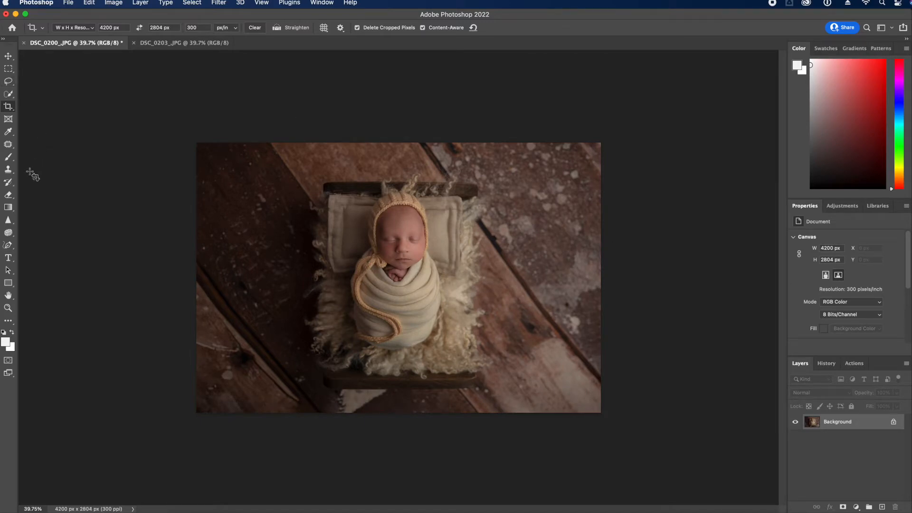
pyautogui.click(8, 144)
pyautogui.moveTo(375, 408)
pyautogui.mouseDown()
pyautogui.moveTo(320, 399)
pyautogui.moveTo(377, 416)
pyautogui.mouseUp()
pyautogui.press('super+z')
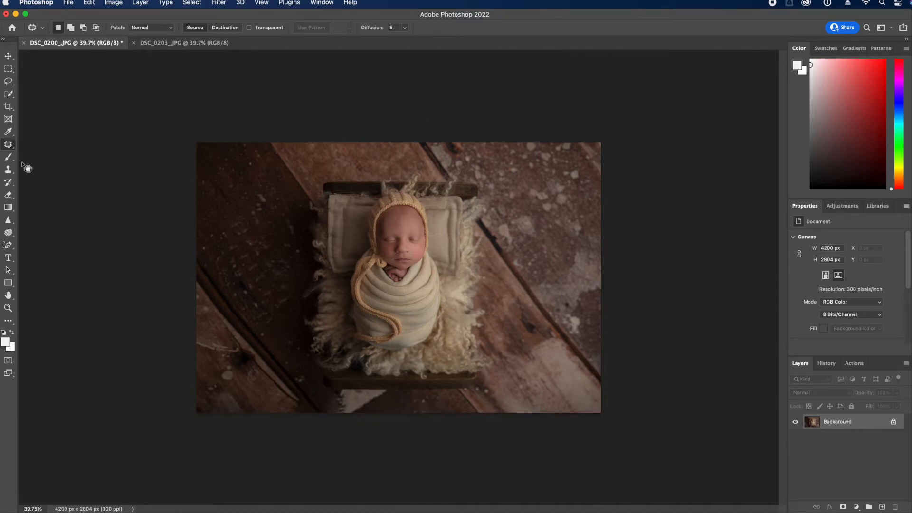
pyautogui.click(16, 169)
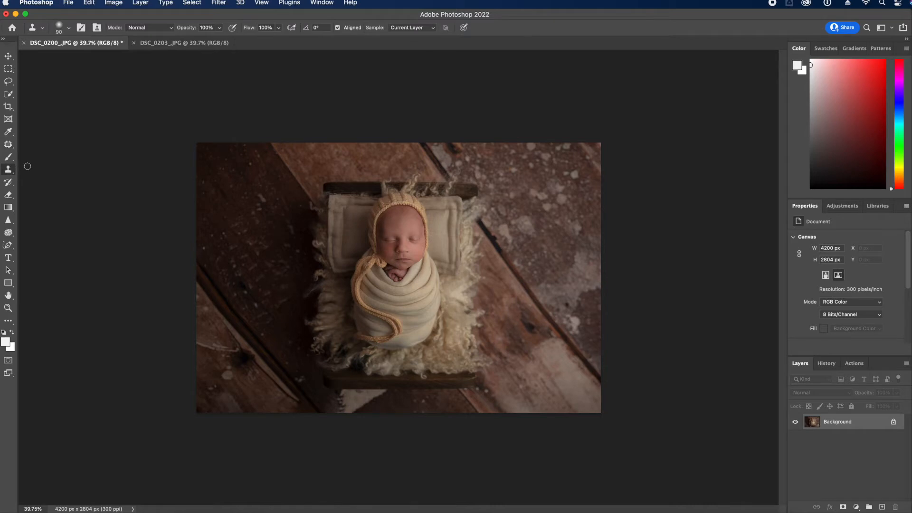
pyautogui.moveTo(863, 422); pyautogui.dragTo(883, 507)
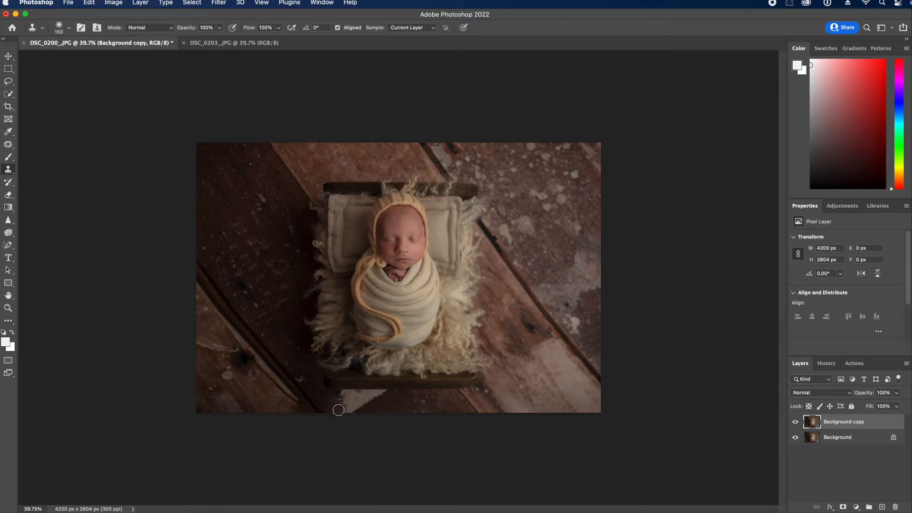
pyautogui.keyDown('alt'); pyautogui.click(399, 413); pyautogui.keyUp('alt')
pyautogui.moveTo(353, 412); pyautogui.dragTo(330, 402)
pyautogui.keyDown('alt'); pyautogui.click(315, 389); pyautogui.keyUp('alt')
pyautogui.moveTo(337, 406); pyautogui.dragTo(362, 406)
pyautogui.keyDown('alt'); pyautogui.click(413, 409); pyautogui.keyUp('alt')
pyautogui.click(339, 401)
pyautogui.click(795, 422)
pyautogui.click(795, 422)
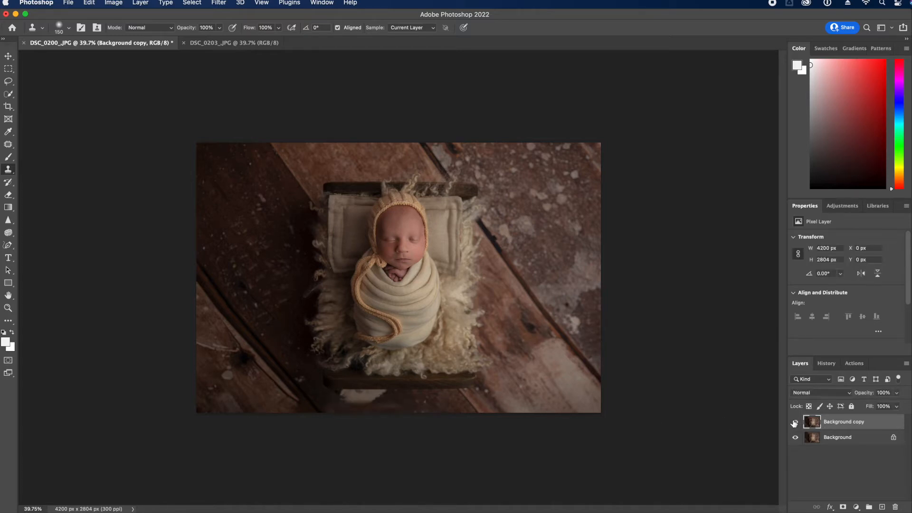
pyautogui.click(827, 364)
pyautogui.click(844, 483)
pyautogui.click(841, 473)
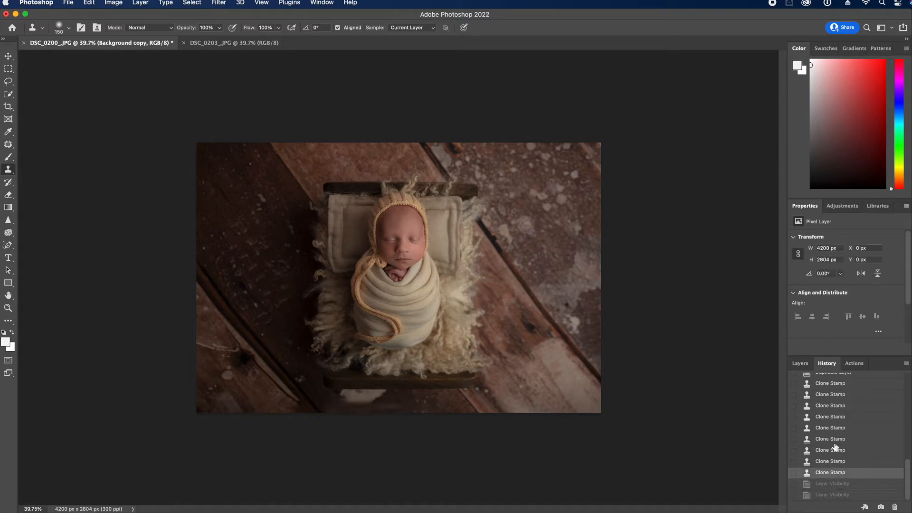
pyautogui.click(835, 452)
pyautogui.scroll(10, 836, 427)
pyautogui.click(835, 416)
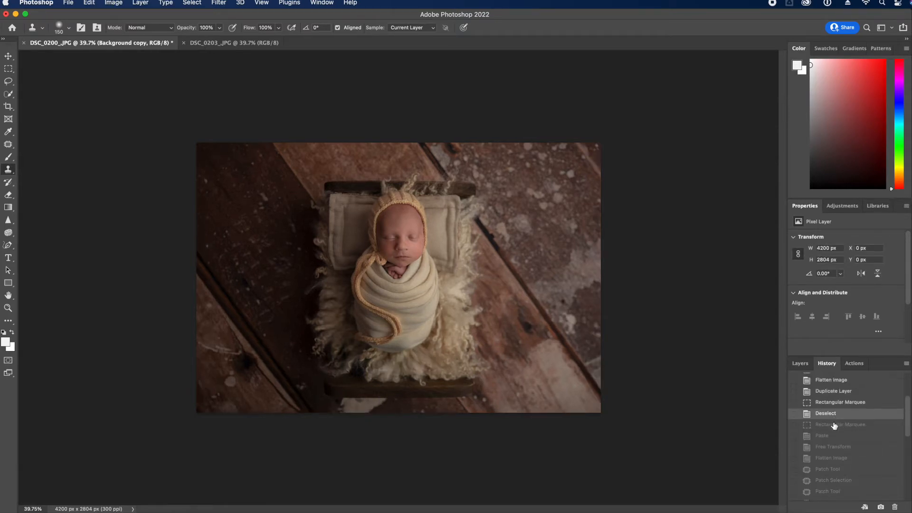
pyautogui.scroll(-10, 836, 446)
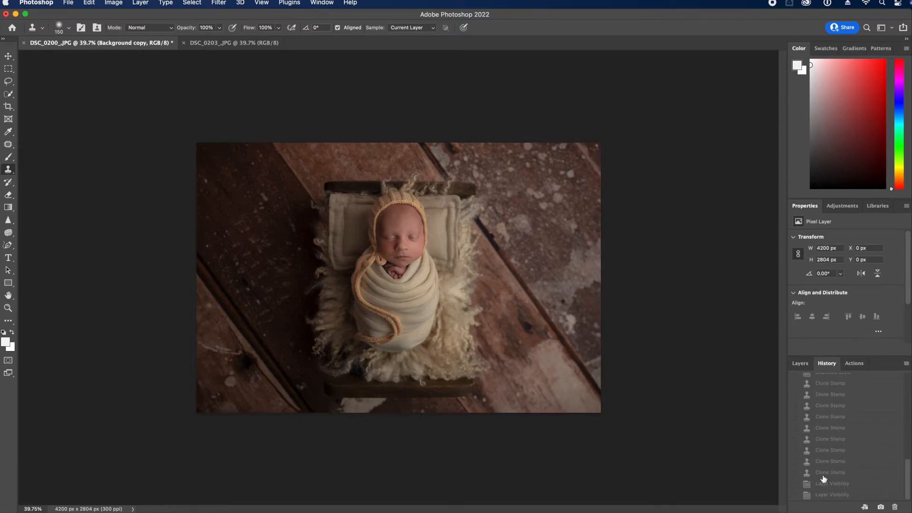
pyautogui.click(846, 495)
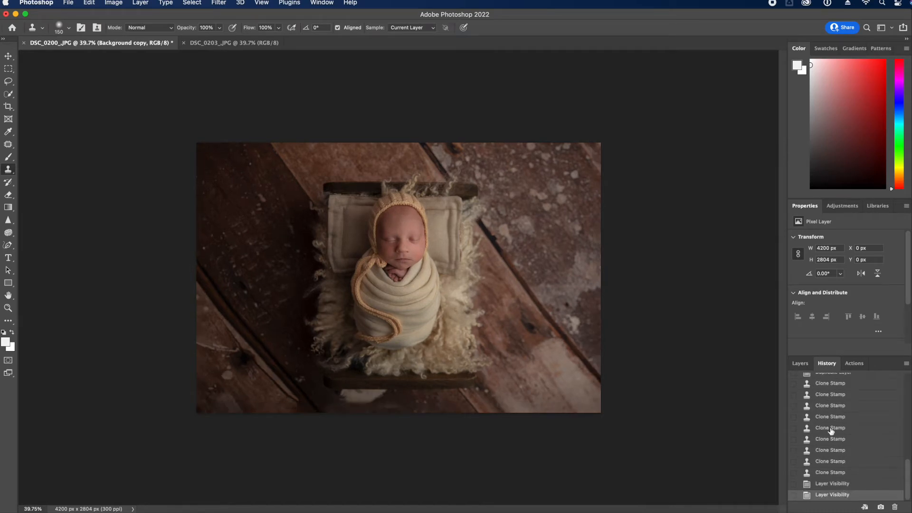
pyautogui.click(800, 363)
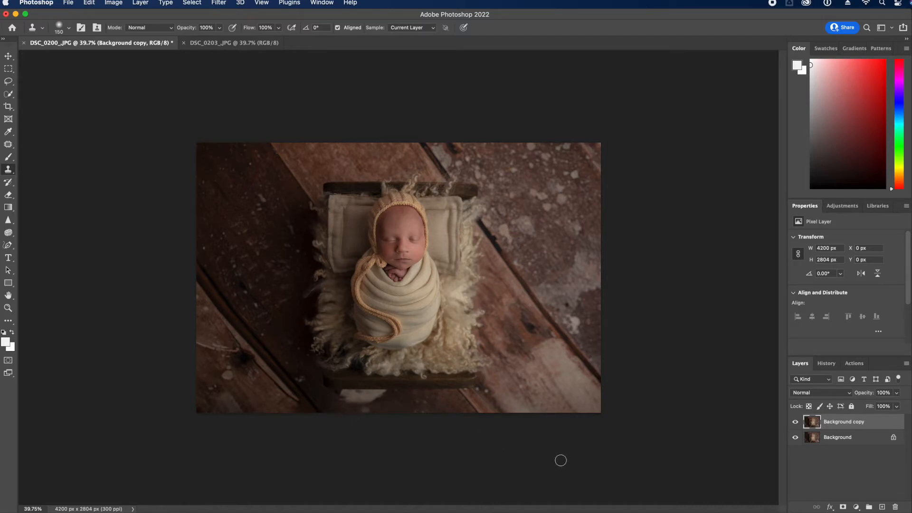
pyautogui.click(793, 424)
pyautogui.click(794, 423)
pyautogui.moveTo(852, 423); pyautogui.dragTo(895, 506)
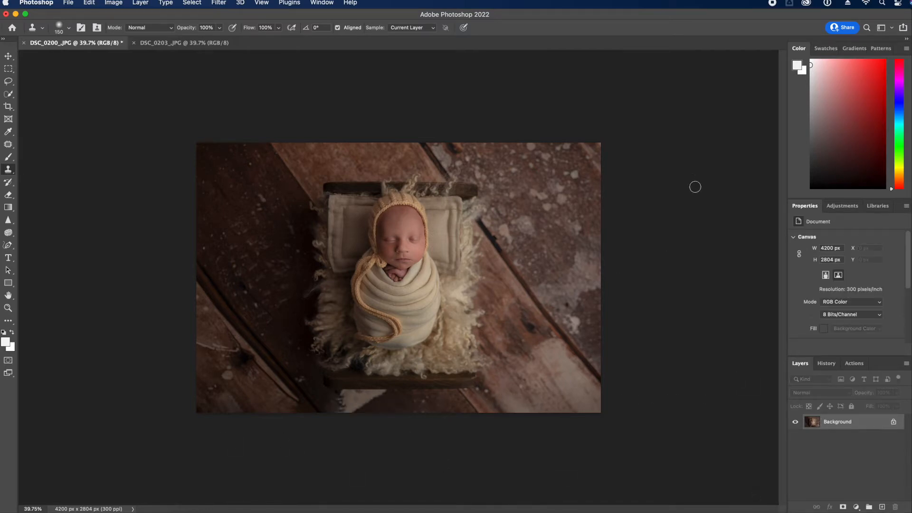
# Zoom in on the baby's face and check the editing history
pyautogui.click(8, 308)
pyautogui.moveTo(414, 249); pyautogui.dragTo(445, 325)
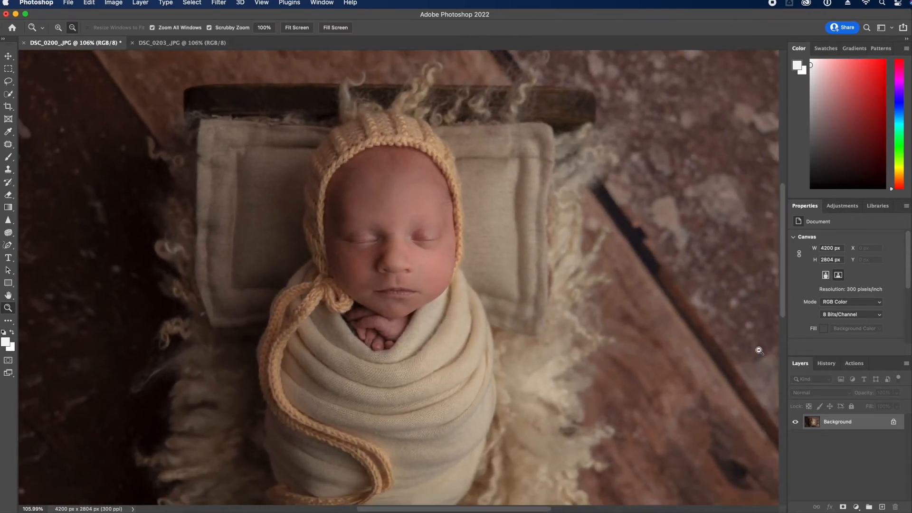
pyautogui.click(826, 366)
pyautogui.moveTo(907, 487)
pyautogui.mouseDown()
pyautogui.moveTo(909, 421)
pyautogui.moveTo(909, 480)
pyautogui.mouseUp()
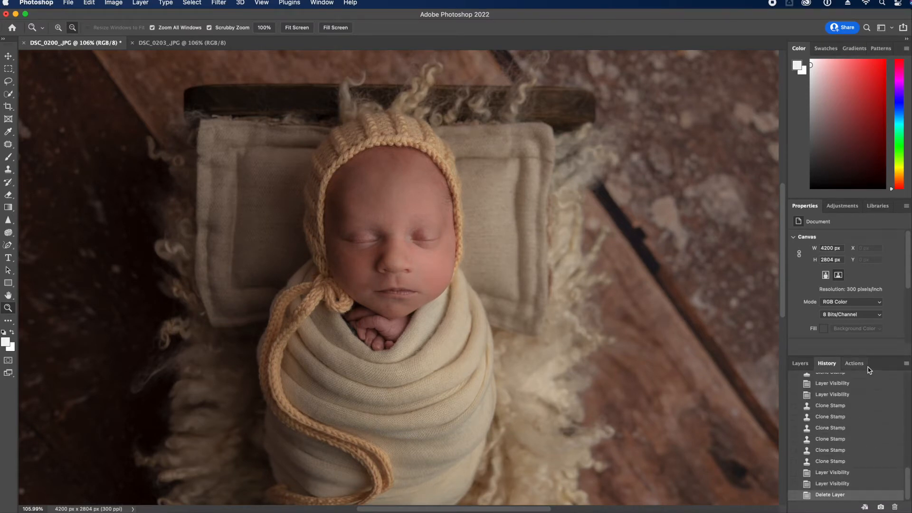
# Scroll through the recorded action sets, including Favourites and Smoothing copy
pyautogui.click(854, 364)
pyautogui.scroll(-10, 861, 463)
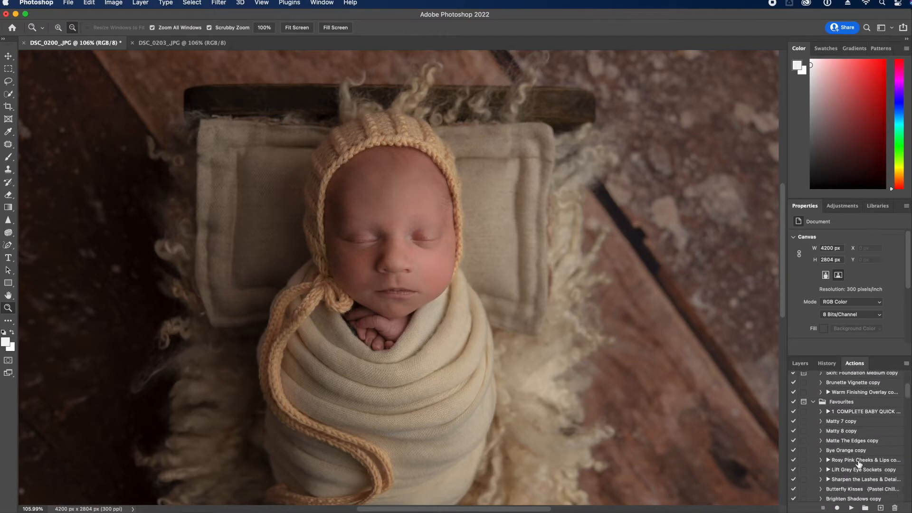
pyautogui.scroll(10, 860, 475)
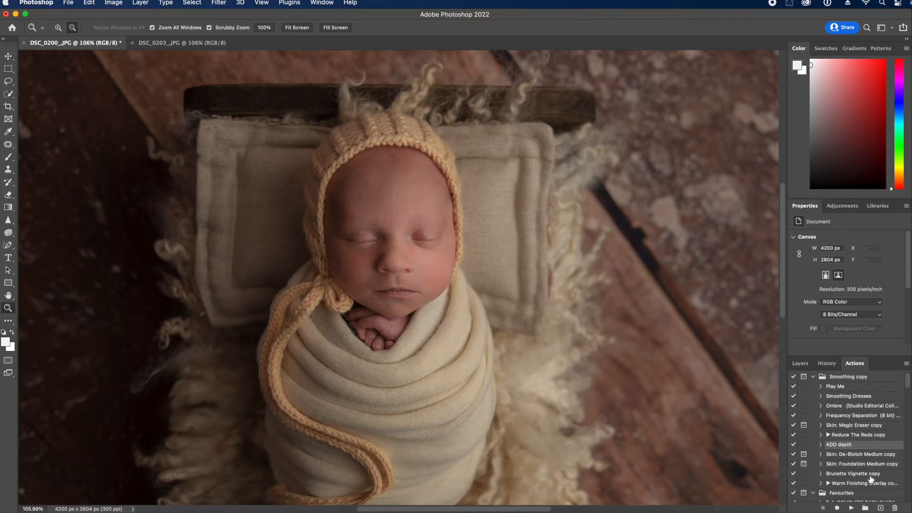
pyautogui.scroll(-3, 876, 455)
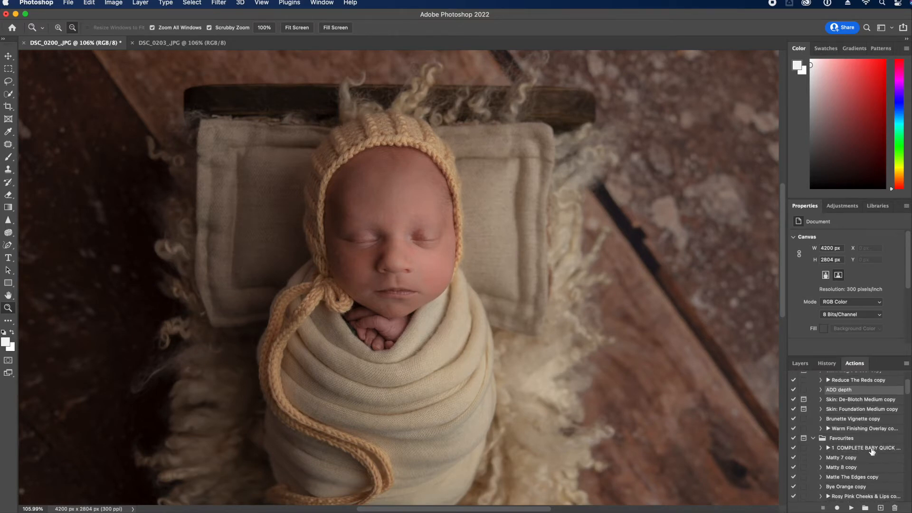
# Select the action's Soft Skin layer and lower the brush opacity to about 80%
pyautogui.click(801, 363)
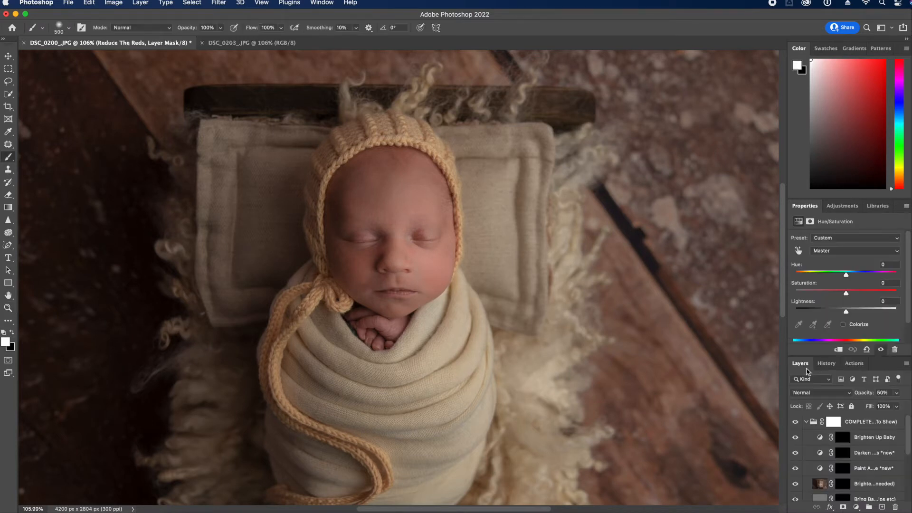
pyautogui.press('[')
pyautogui.press('[')
pyautogui.press('[')
pyautogui.press('[')
pyautogui.press('[')
pyautogui.scroll(-3, 872, 433)
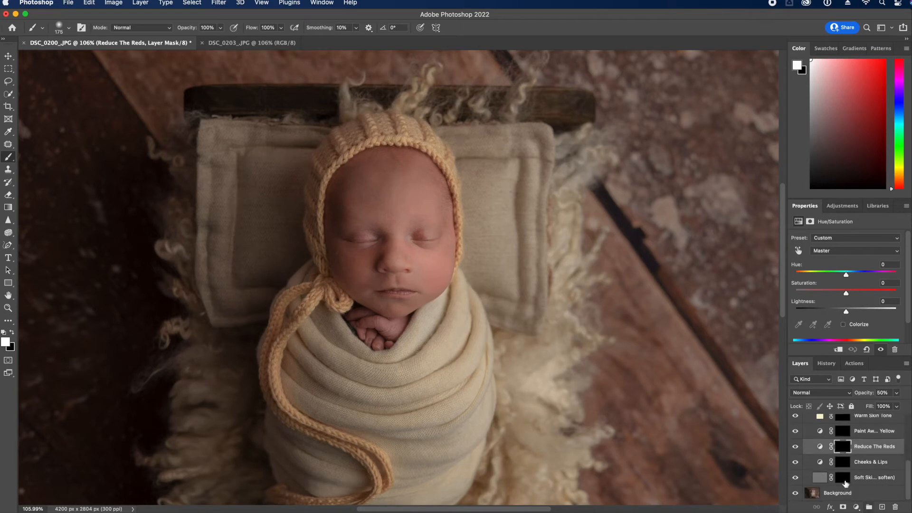
pyautogui.click(843, 478)
pyautogui.press('[')
pyautogui.press('[')
pyautogui.click(220, 28)
pyautogui.click(202, 39)
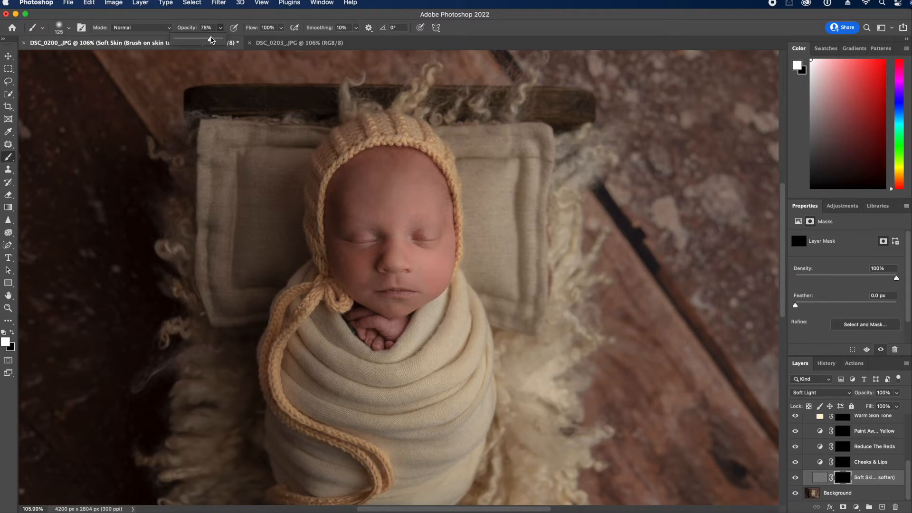
# Paint skin smoothing over the forehead and under the eyes, shrinking the brush for the cheek
pyautogui.press(']')
pyautogui.moveTo(387, 181)
pyautogui.mouseDown()
pyautogui.moveTo(411, 206)
pyautogui.moveTo(369, 211)
pyautogui.moveTo(402, 174)
pyautogui.mouseUp()
pyautogui.press('[')
pyautogui.press('[')
pyautogui.press('[')
pyautogui.press('[')
pyautogui.press('[')
pyautogui.moveTo(338, 259)
pyautogui.mouseDown()
pyautogui.moveTo(352, 280)
pyautogui.moveTo(330, 247)
pyautogui.moveTo(381, 247)
pyautogui.moveTo(356, 265)
pyautogui.moveTo(344, 251)
pyautogui.moveTo(360, 295)
pyautogui.moveTo(366, 265)
pyautogui.moveTo(390, 254)
pyautogui.moveTo(361, 284)
pyautogui.mouseUp()
pyautogui.press('[')
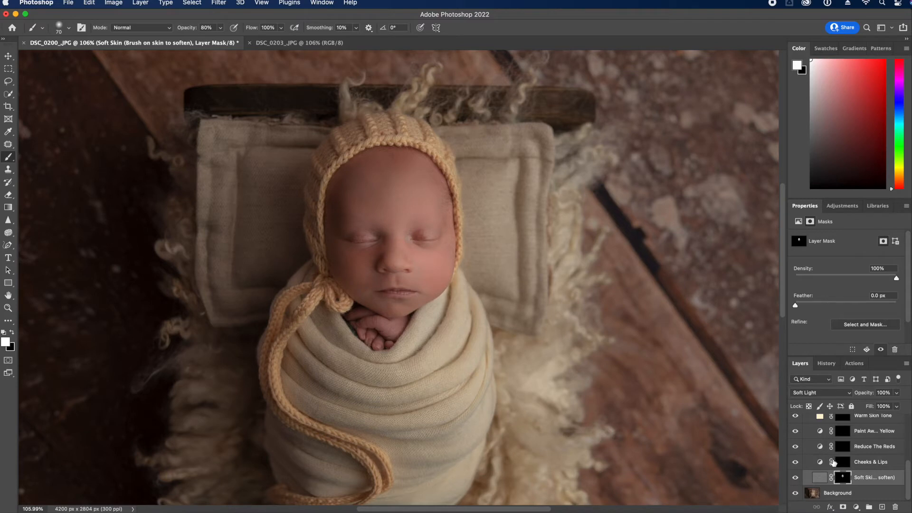
# Paint the Reduce The Reds mask at 100% opacity down the baby's left forehead
pyautogui.click(837, 443)
pyautogui.click(221, 28)
pyautogui.moveTo(222, 38); pyautogui.dragTo(232, 39)
pyautogui.click(372, 94)
pyautogui.press(']')
pyautogui.moveTo(337, 195); pyautogui.dragTo(352, 219)
pyautogui.press('[')
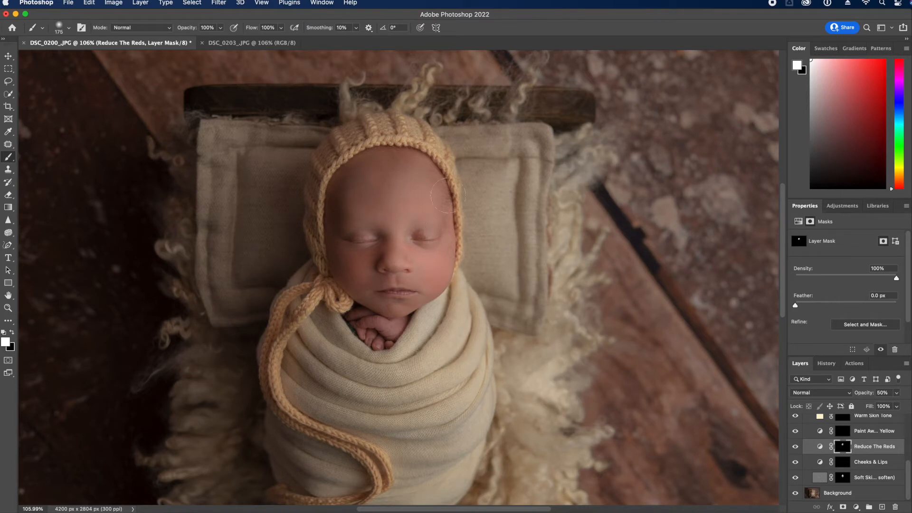
pyautogui.press('[')
pyautogui.press('[')
pyautogui.press('[')
pyautogui.press('[')
pyautogui.press(']')
pyautogui.press(']')
pyautogui.press(']')
# Flatten DSC_0200 into a single Background layer
pyautogui.scroll(1, 858, 449)
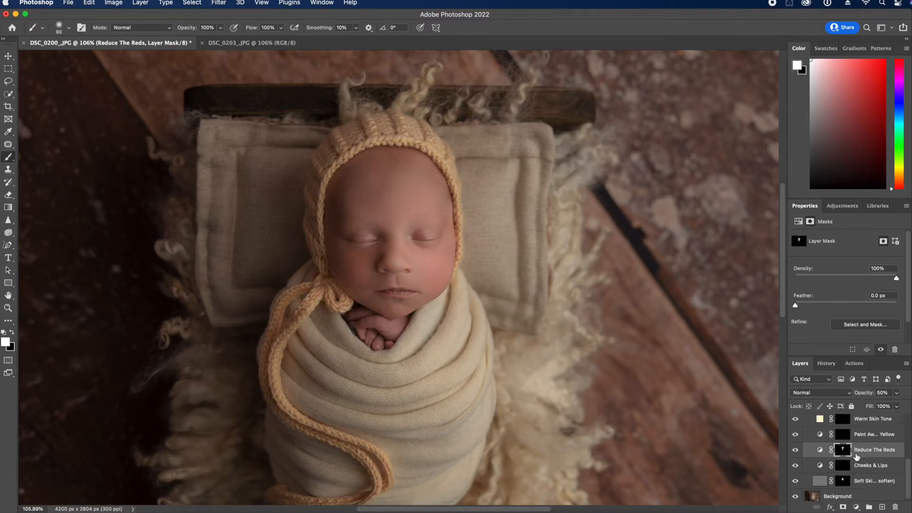
pyautogui.scroll(5, 859, 450)
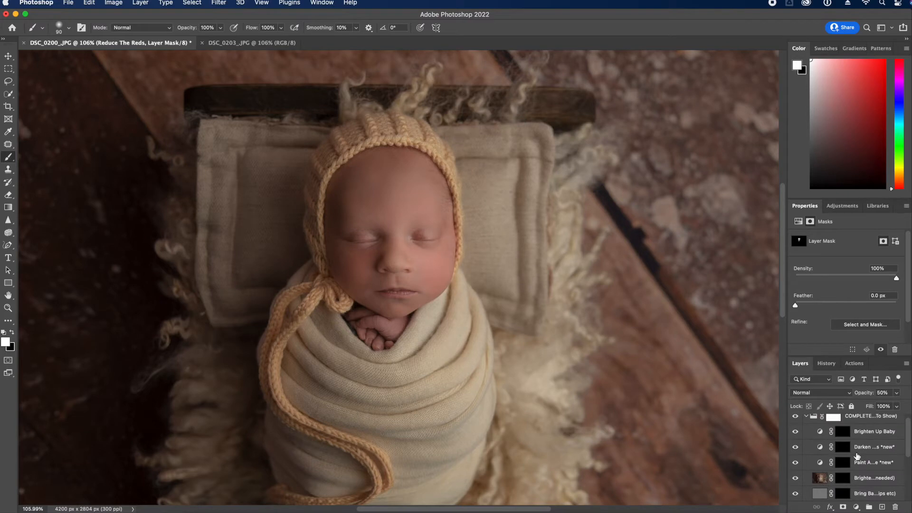
pyautogui.click(907, 364)
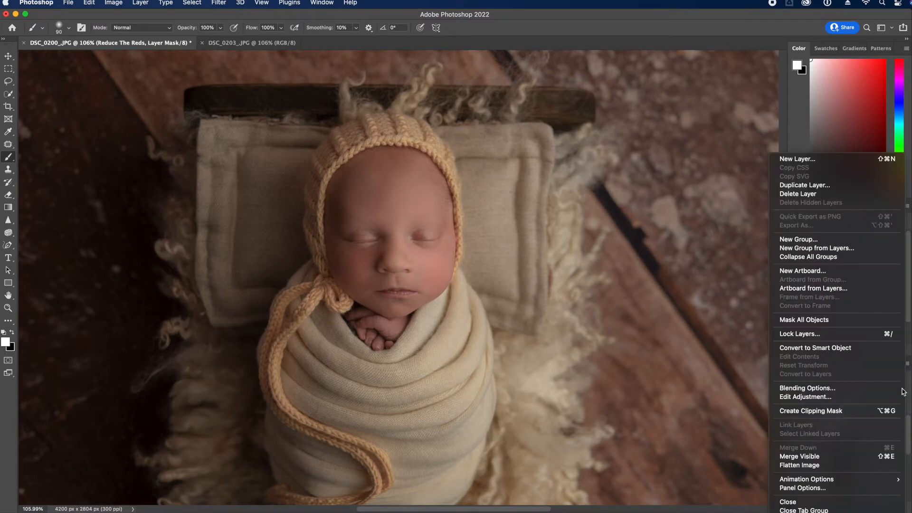
pyautogui.click(827, 464)
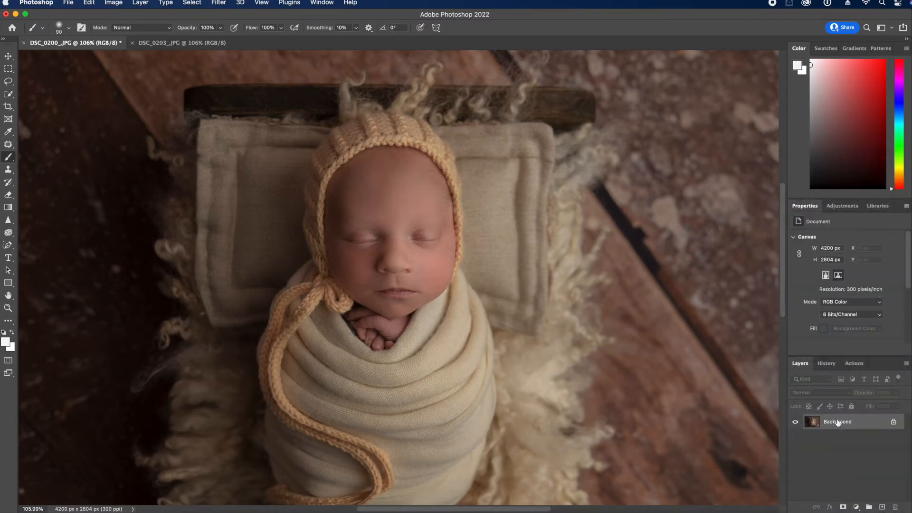
# Run the ADD depth action and paint its mask with a 1000 px brush
pyautogui.click(855, 363)
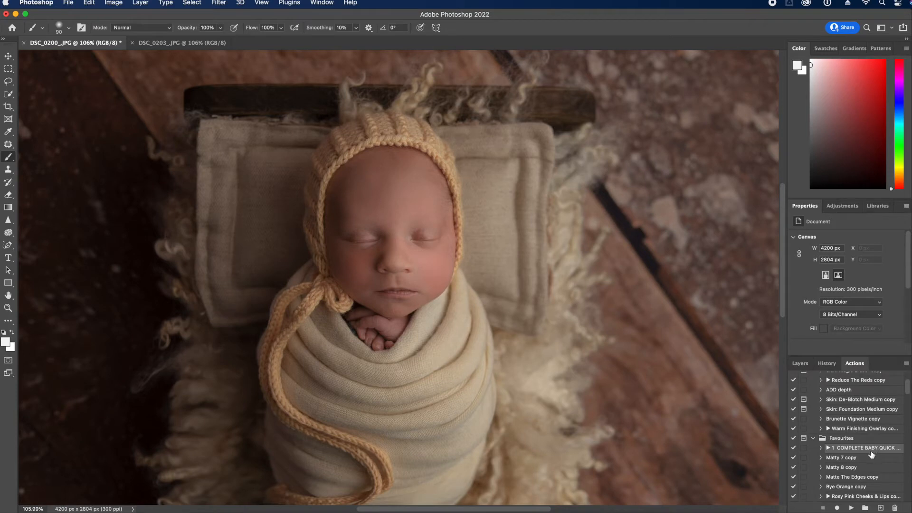
pyautogui.click(8, 308)
pyautogui.moveTo(391, 228); pyautogui.dragTo(390, 228)
pyautogui.moveTo(418, 319); pyautogui.dragTo(557, 388)
pyautogui.scroll(-1, 910, 393)
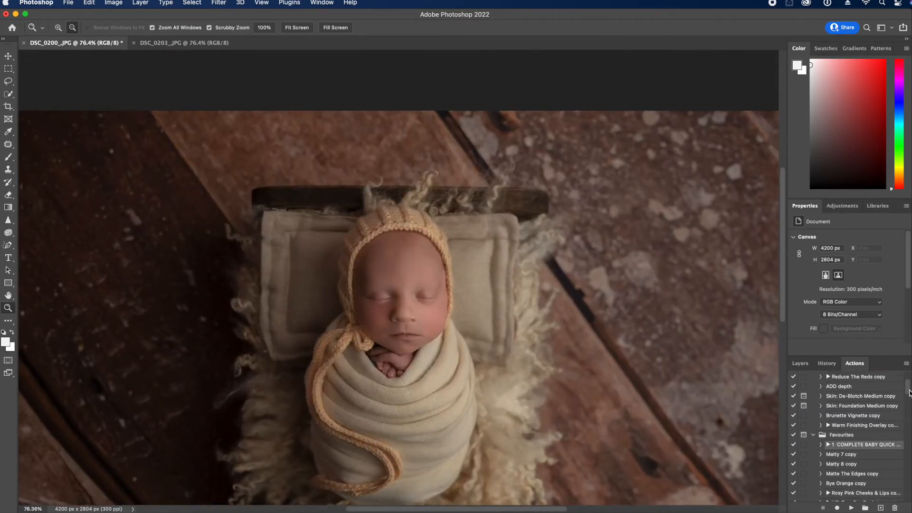
pyautogui.click(857, 387)
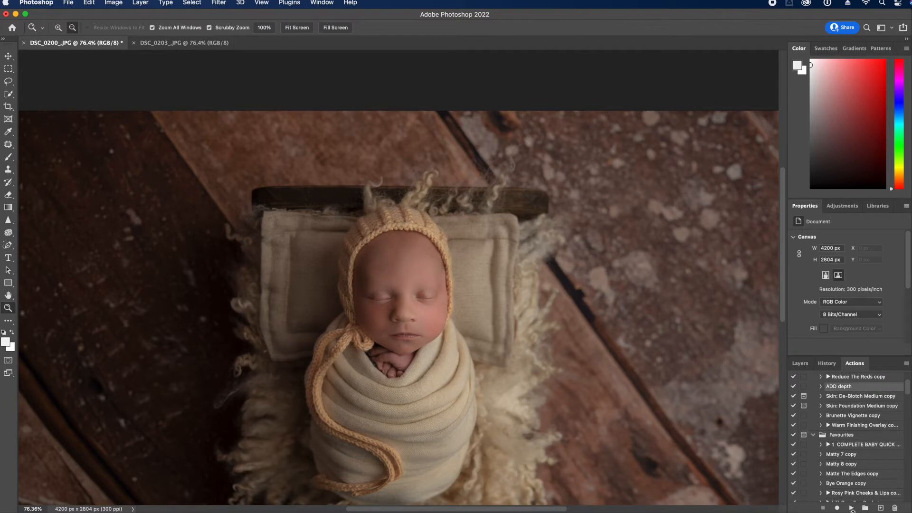
pyautogui.click(852, 507)
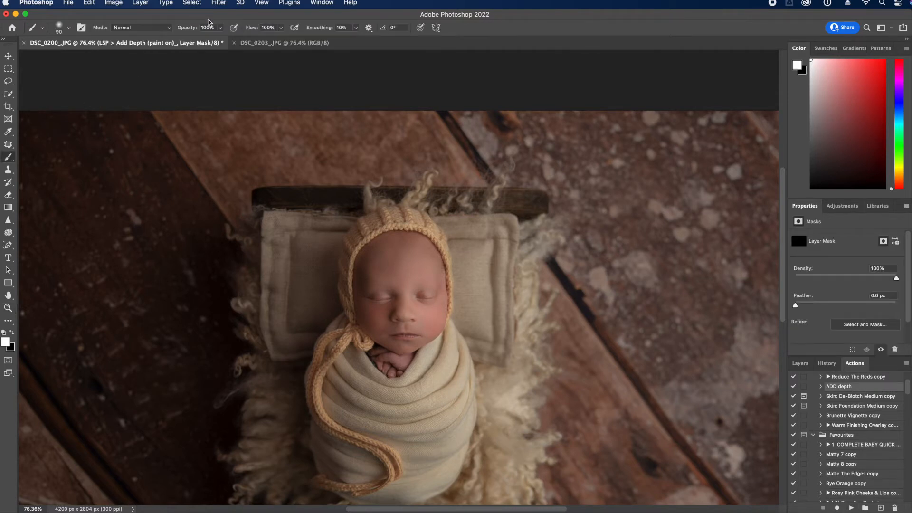
pyautogui.press(']')
pyautogui.press(']')
pyautogui.press(']')
pyautogui.press(']')
pyautogui.press(']')
pyautogui.press(']')
pyautogui.press(']')
pyautogui.press(']')
pyautogui.press(']')
pyautogui.press(']')
pyautogui.press(']')
pyautogui.press(']')
pyautogui.press(']')
pyautogui.press(']')
pyautogui.click(422, 293)
# Flatten the image into one layer again
pyautogui.click(800, 363)
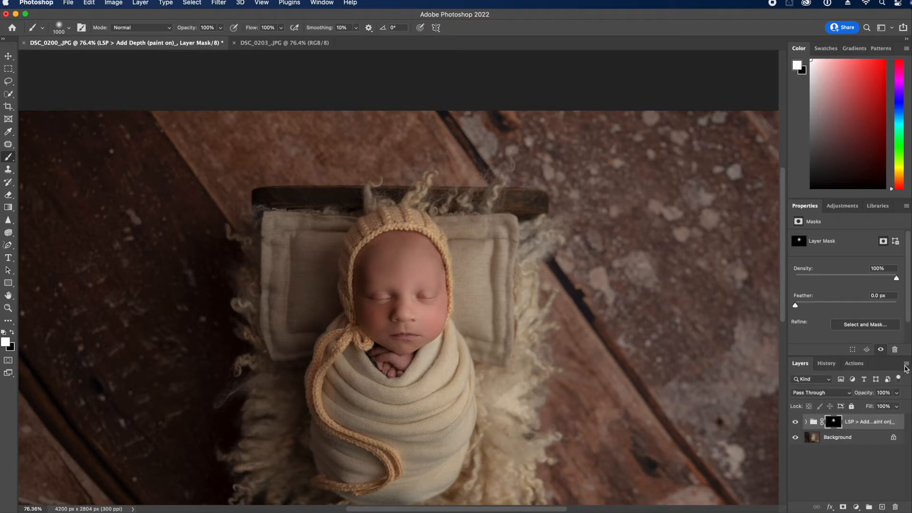
pyautogui.click(906, 363)
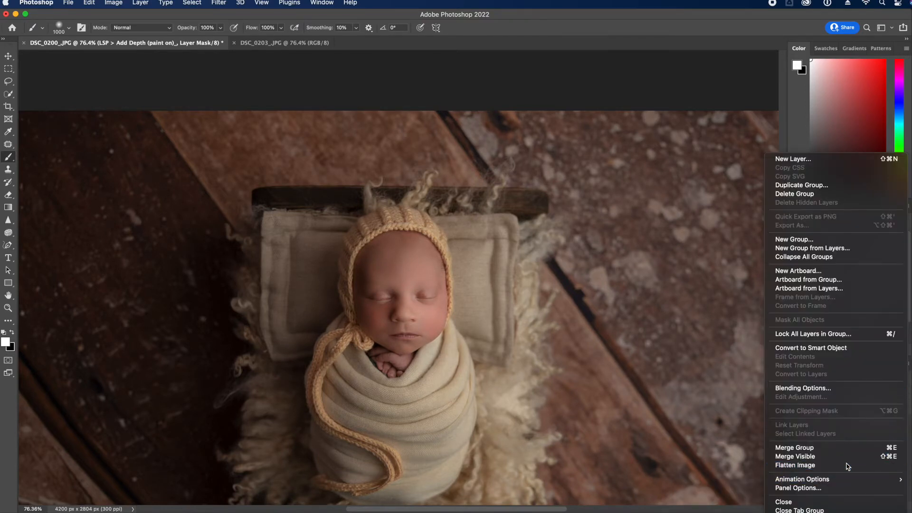
pyautogui.click(850, 466)
# Play the Skin: De-Blotch Medium copy action
pyautogui.click(855, 362)
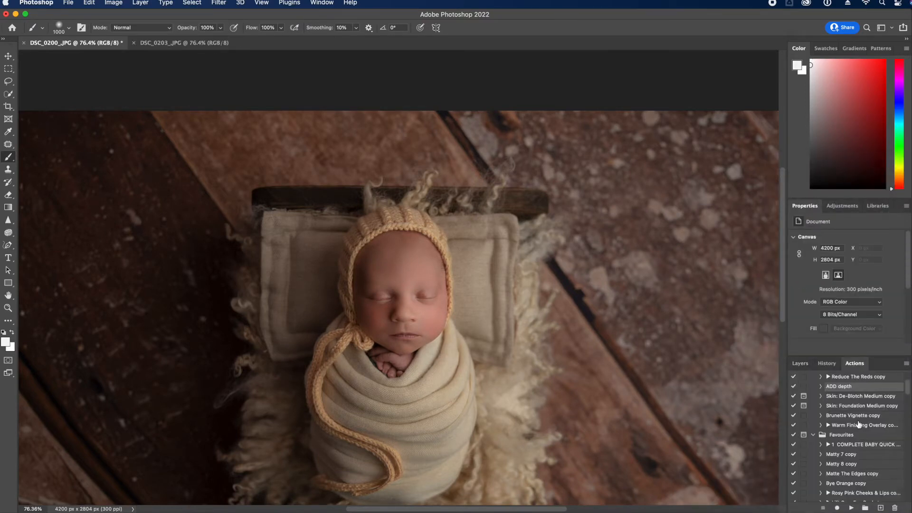
pyautogui.click(867, 399)
pyautogui.click(851, 508)
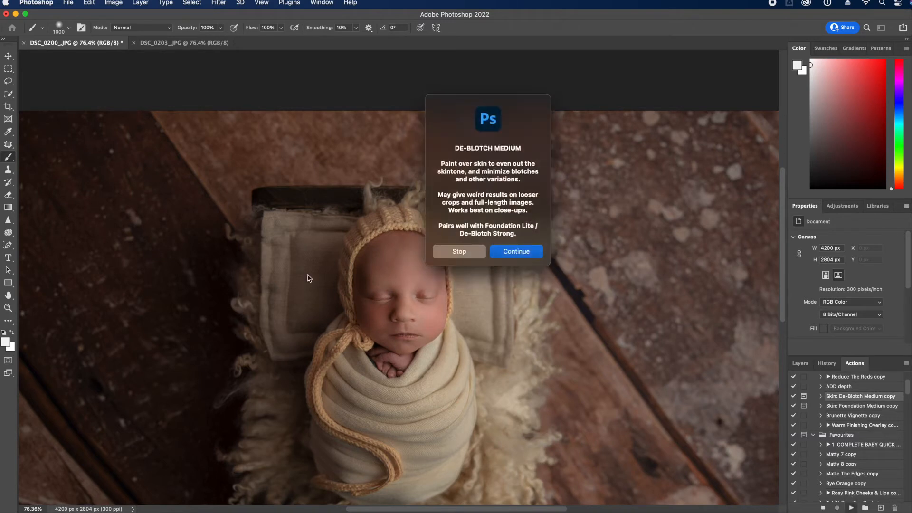
# Continue the De-Blotch Medium action and paint it over the cheek and swaddle's left side
pyautogui.click(521, 255)
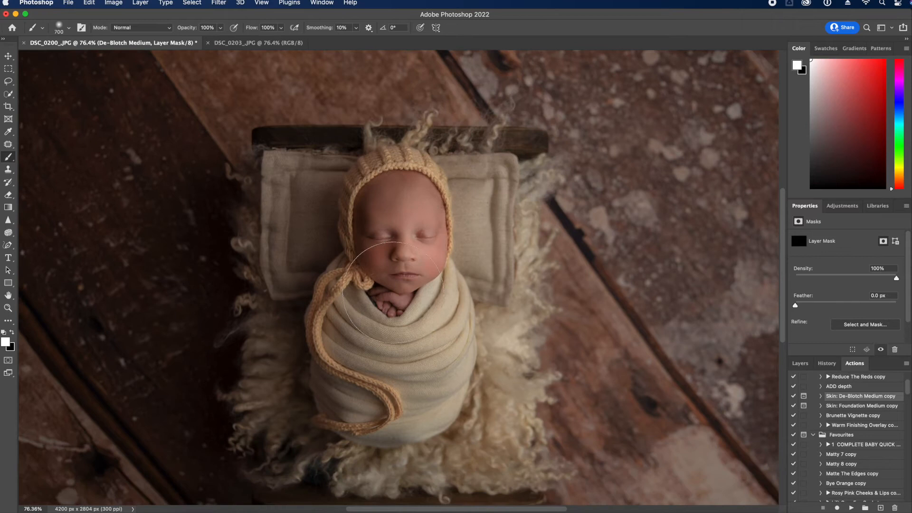
pyautogui.press('[')
pyautogui.press('[')
pyautogui.press('[')
pyautogui.press('[')
pyautogui.moveTo(382, 270)
pyautogui.mouseDown()
pyautogui.moveTo(383, 262)
pyautogui.moveTo(380, 272)
pyautogui.mouseUp()
pyautogui.press(']')
pyautogui.press(']')
pyautogui.click(802, 364)
pyautogui.press(']')
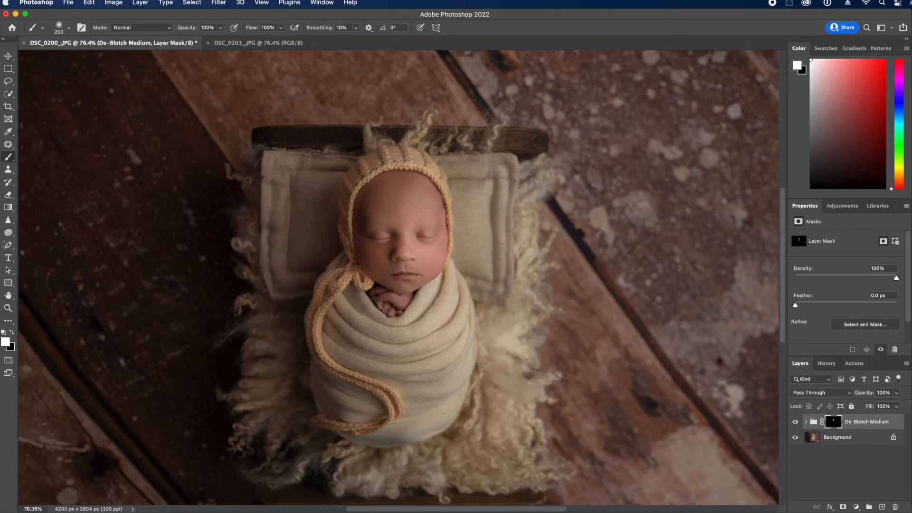
pyautogui.moveTo(330, 406)
pyautogui.mouseDown()
pyautogui.moveTo(329, 398)
pyautogui.moveTo(355, 401)
pyautogui.mouseUp()
# Flatten the image and zoom out to view the whole photo
pyautogui.click(906, 364)
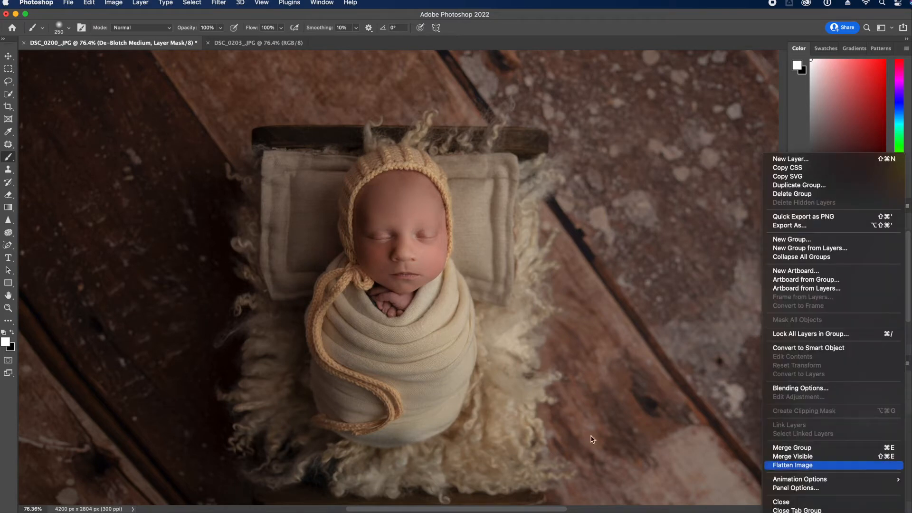
pyautogui.click(855, 467)
pyautogui.click(8, 308)
pyautogui.moveTo(353, 318); pyautogui.dragTo(344, 325)
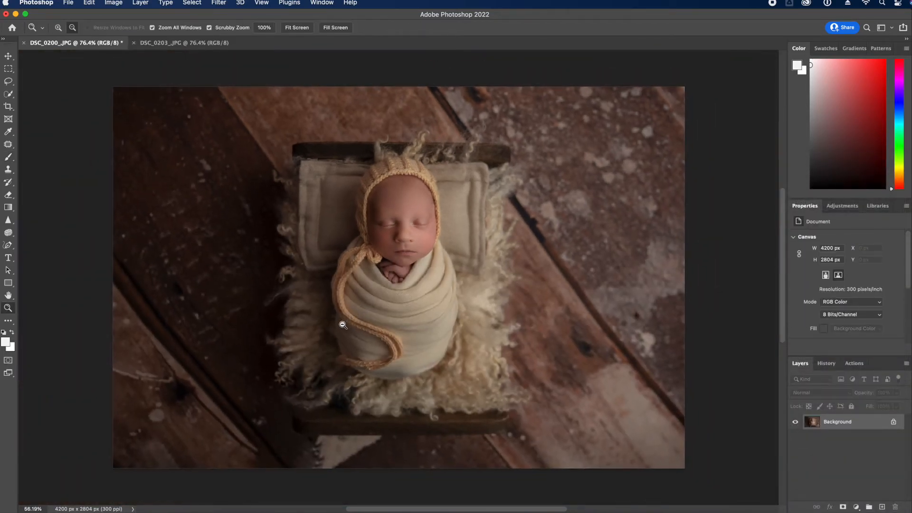
# Brighten a Background copy with Levels white input 225, then flatten
pyautogui.moveTo(866, 421); pyautogui.dragTo(882, 507)
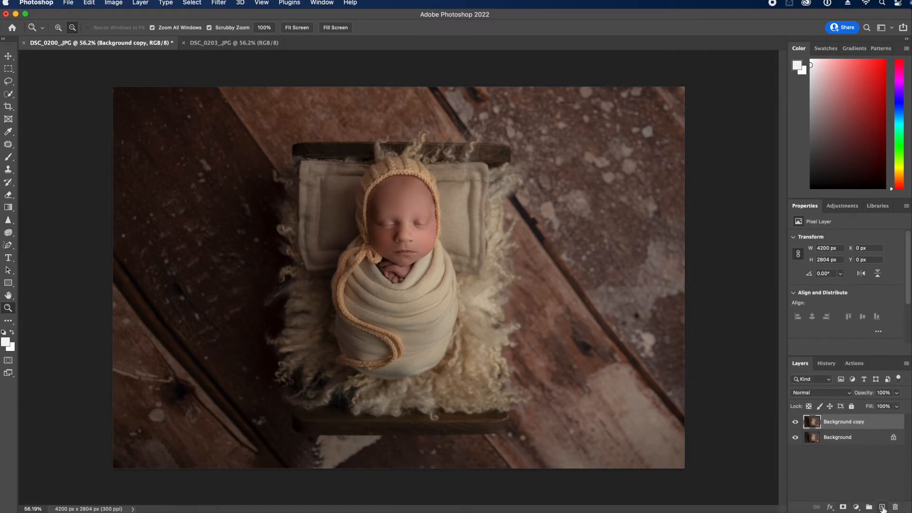
pyautogui.hotkey('ctrl', 'l')
pyautogui.moveTo(851, 392); pyautogui.dragTo(837, 392)
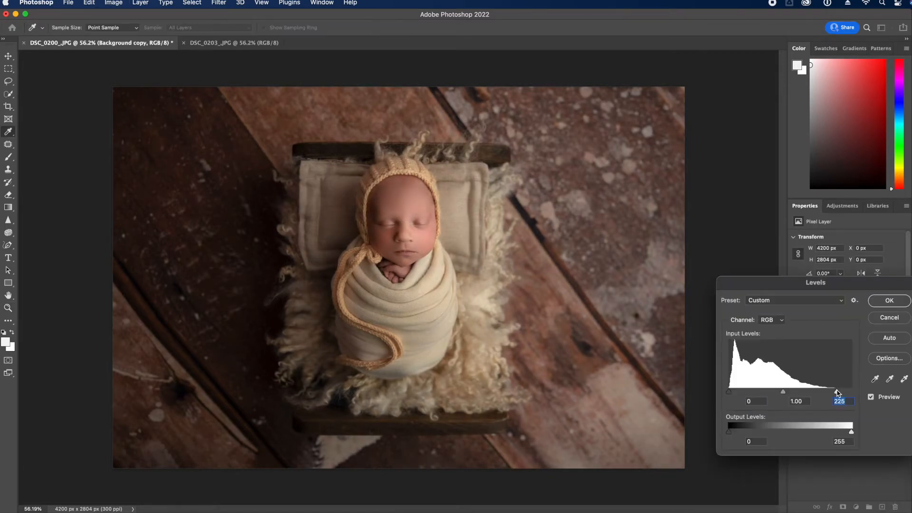
pyautogui.click(887, 302)
pyautogui.click(906, 365)
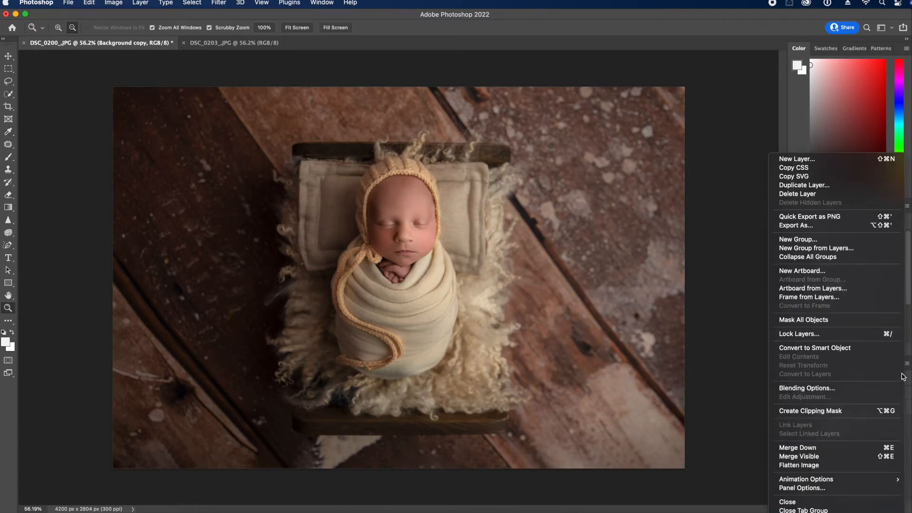
pyautogui.click(788, 466)
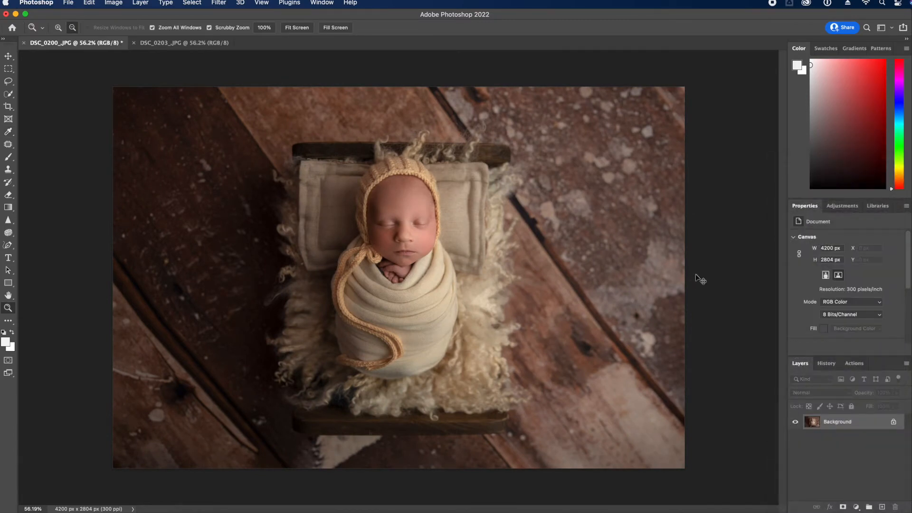
# Save DSC_0200 as a JPEG and close it
pyautogui.hotkey('ctrl', 's')
pyautogui.press('Return')
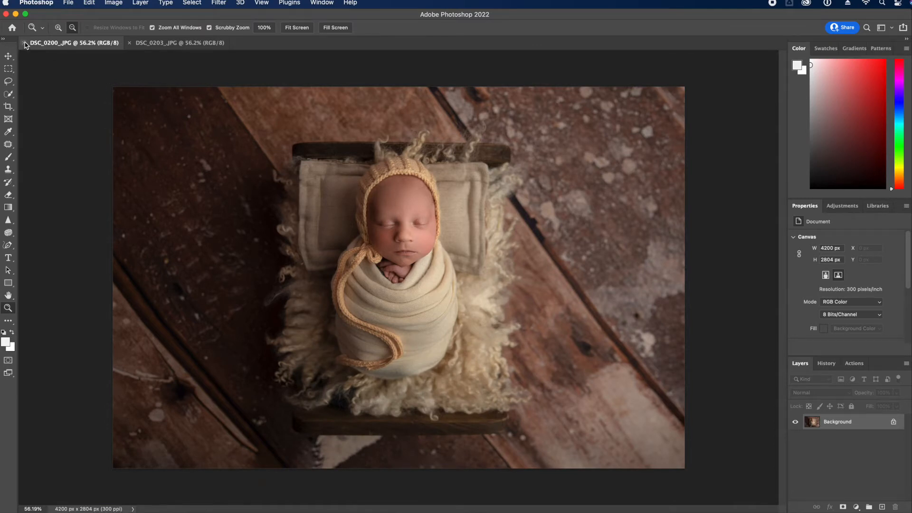
pyautogui.click(25, 43)
# Fit DSC_0203 in the window and duplicate its Background layer
pyautogui.keyDown('alt'); pyautogui.click(358, 337); pyautogui.keyUp('alt')
pyautogui.moveTo(358, 336); pyautogui.dragTo(365, 354)
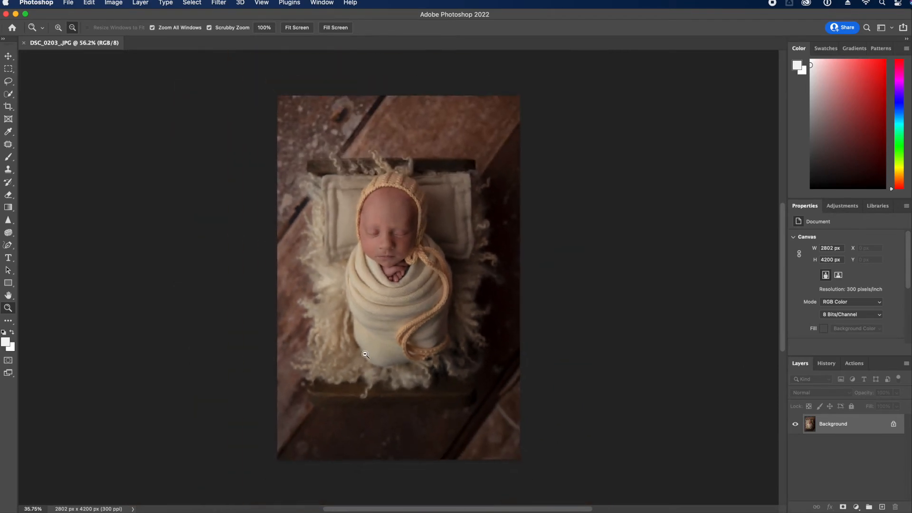
pyautogui.moveTo(863, 426); pyautogui.dragTo(883, 506)
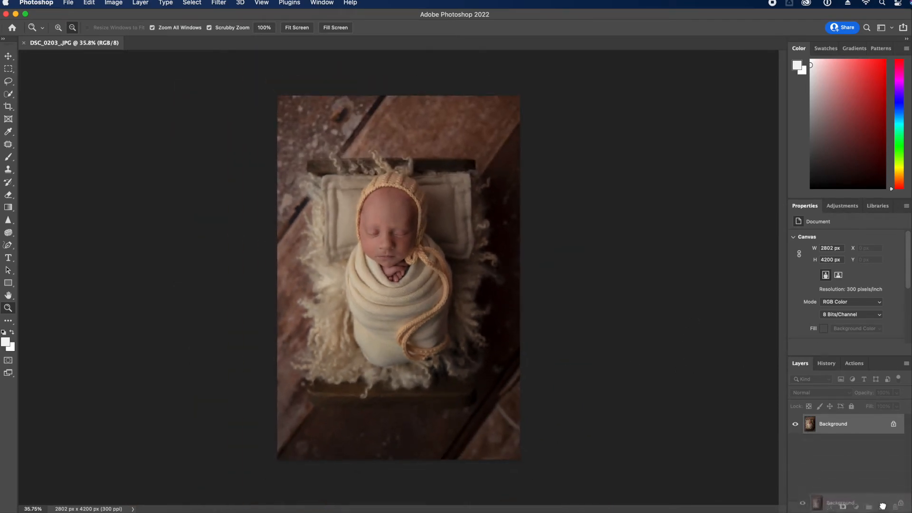
pyautogui.click(220, 4)
# In Liquify, use Push Left at about 800 px to push the bonnet tie's lower end left
pyautogui.click(277, 97)
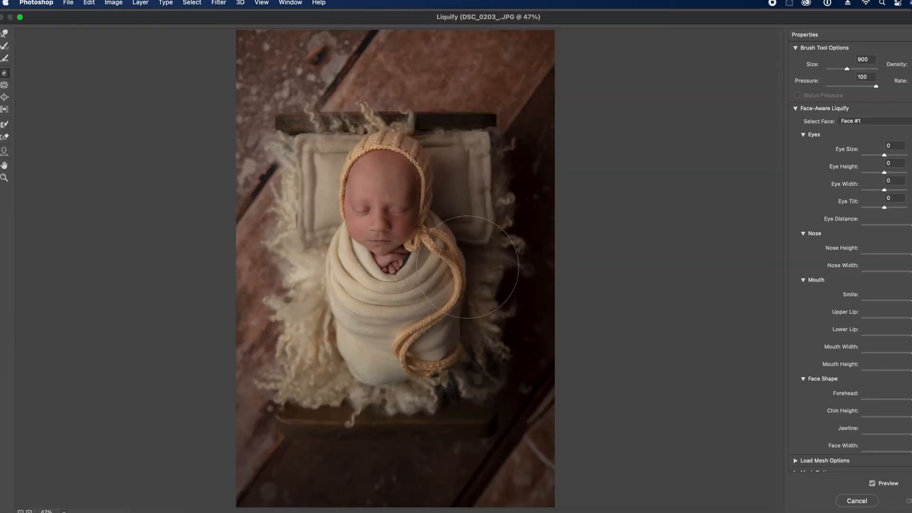
pyautogui.click(5, 110)
pyautogui.press(']')
pyautogui.press(']')
pyautogui.press('[')
pyautogui.press('[')
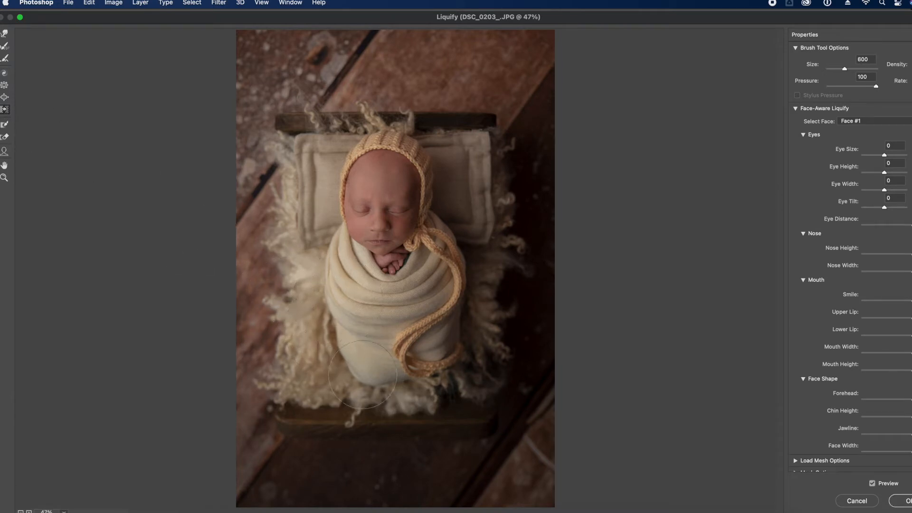
pyautogui.press('[')
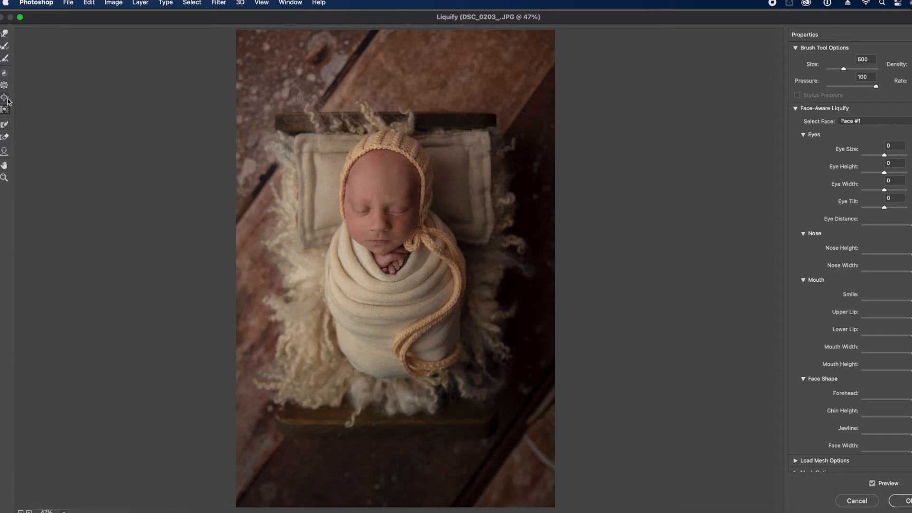
pyautogui.press(']')
pyautogui.press(']')
pyautogui.press(']')
pyautogui.moveTo(448, 360); pyautogui.dragTo(444, 350)
pyautogui.press('[')
pyautogui.press('[')
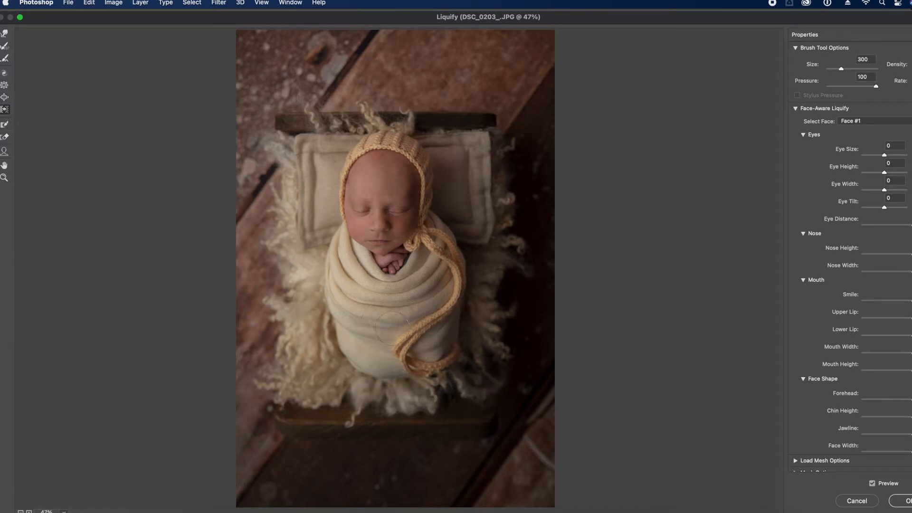
pyautogui.press(']')
pyautogui.press(']')
pyautogui.press(']')
pyautogui.press(']')
pyautogui.press(']')
pyautogui.press(']')
pyautogui.press(']')
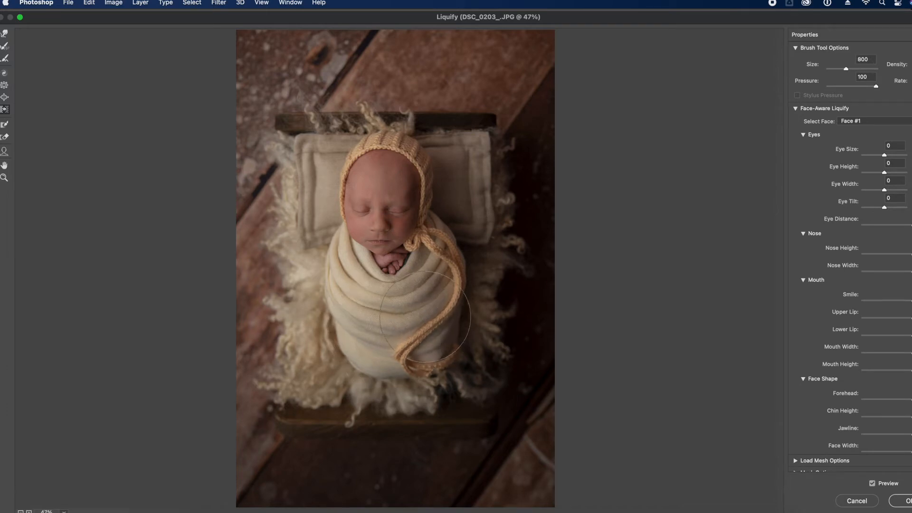
pyautogui.press('[')
pyautogui.press('[')
# Try the Pucker tool at brush sizes between 300 and 800, then return to Push Left
pyautogui.click(4, 85)
pyautogui.press('[')
pyautogui.press('[')
pyautogui.press('[')
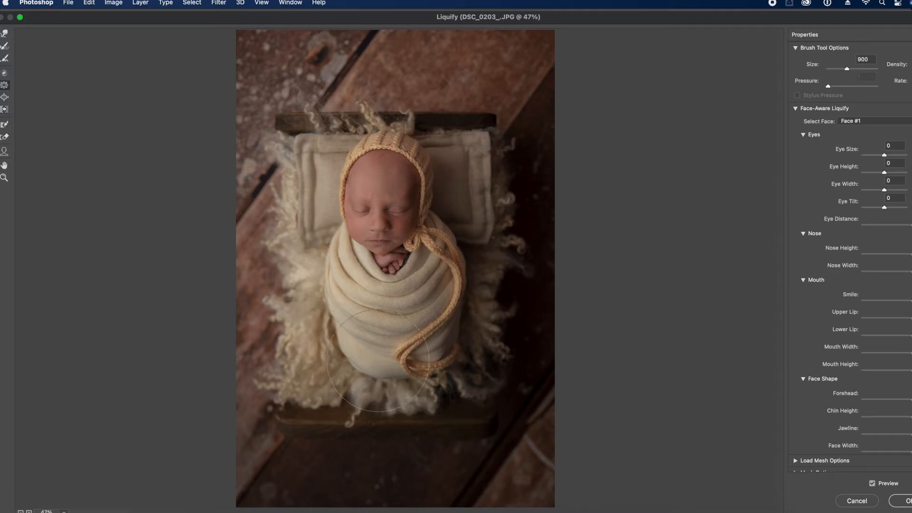
pyautogui.press('[')
pyautogui.press('[')
pyautogui.press('[')
pyautogui.press('[')
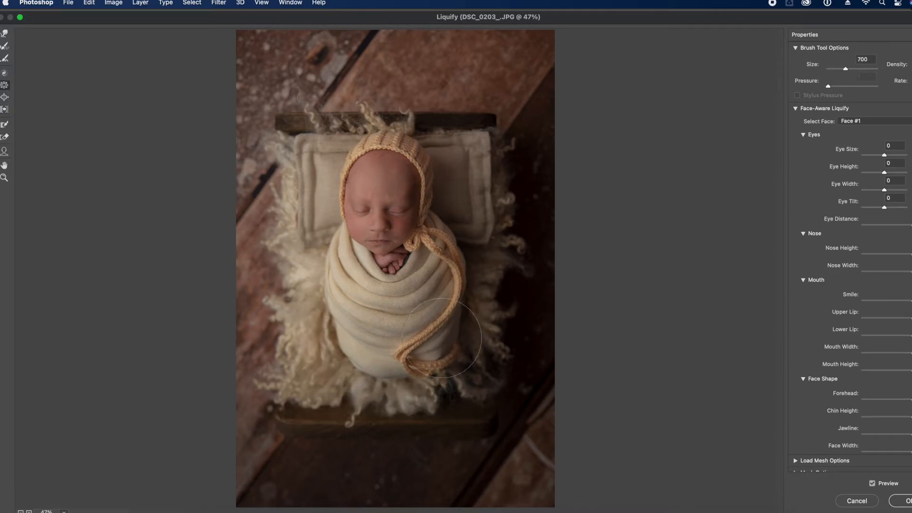
pyautogui.press(']')
pyautogui.press(']')
pyautogui.press(']')
pyautogui.press(']')
pyautogui.press('[')
pyautogui.press('[')
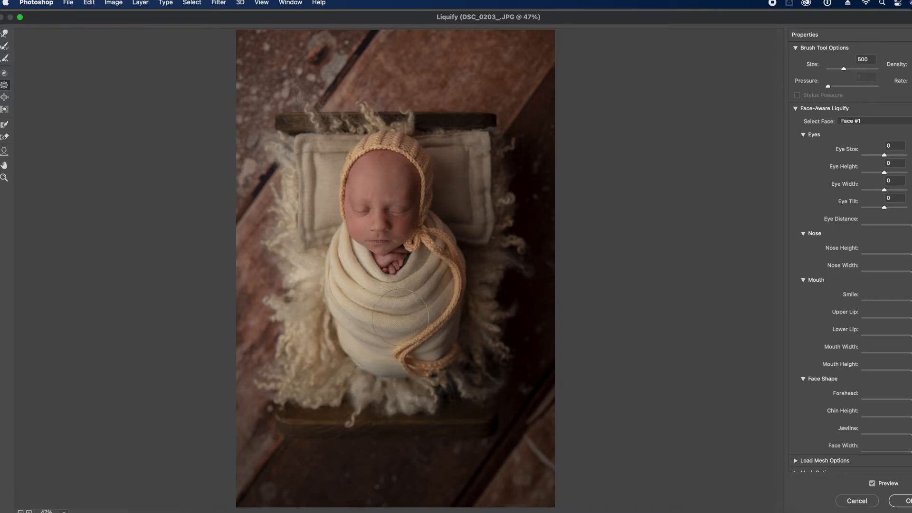
pyautogui.press(']')
pyautogui.press(']')
pyautogui.press('[')
pyautogui.press('[')
pyautogui.press('[')
pyautogui.press('[')
pyautogui.press(']')
pyautogui.press(']')
pyautogui.press(']')
pyautogui.press(']')
pyautogui.press(']')
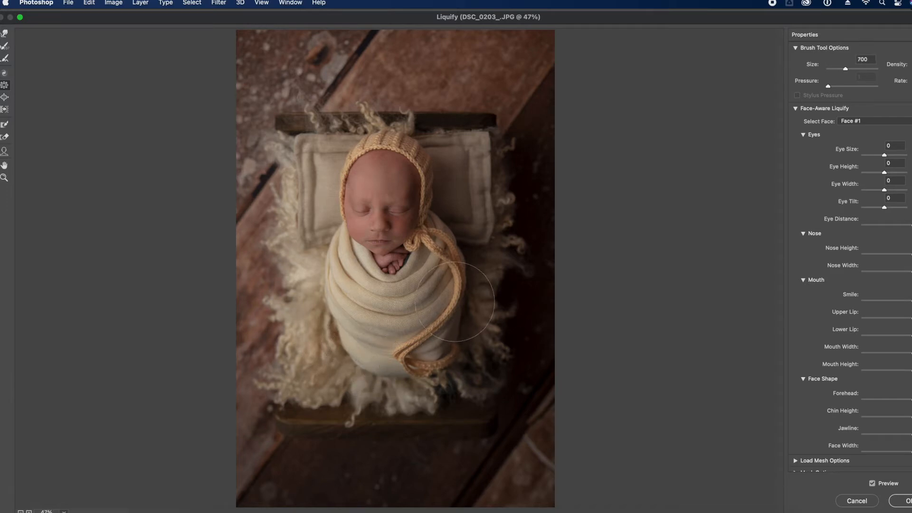
pyautogui.press('[')
pyautogui.press('[')
pyautogui.press('[')
pyautogui.click(5, 110)
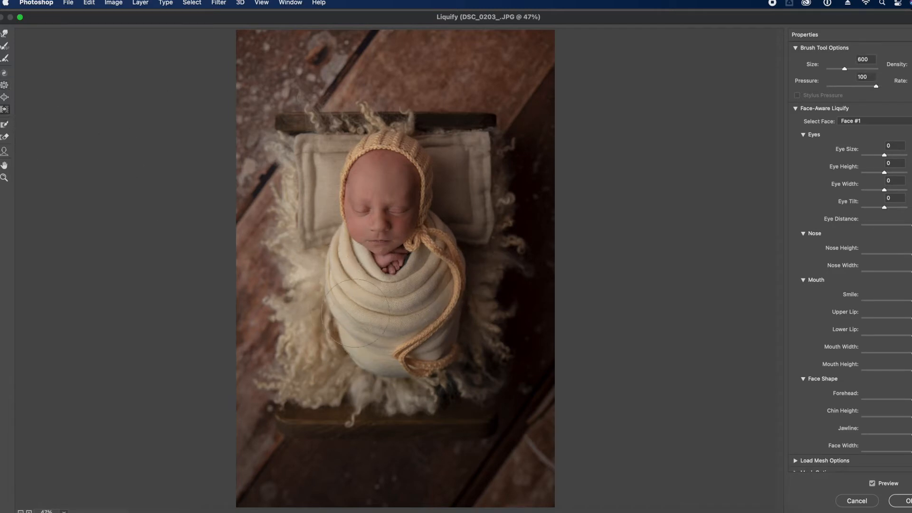
# Nudge the bonnet string's end up-right and the string and swaddle slightly left
pyautogui.press('[')
pyautogui.press('[')
pyautogui.press('[')
pyautogui.press(']')
pyautogui.press(']')
pyautogui.press(']')
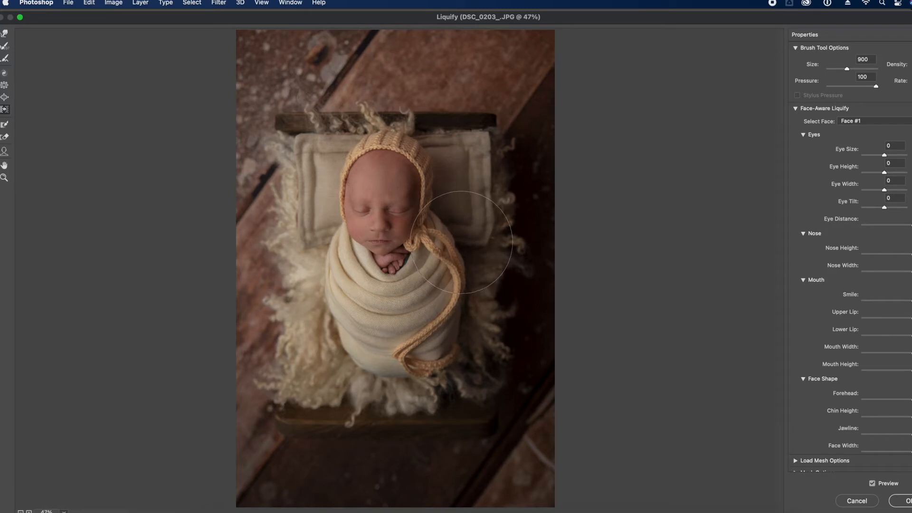
pyautogui.press('[')
pyautogui.press('[')
pyautogui.moveTo(418, 375); pyautogui.dragTo(425, 362)
pyautogui.press('[')
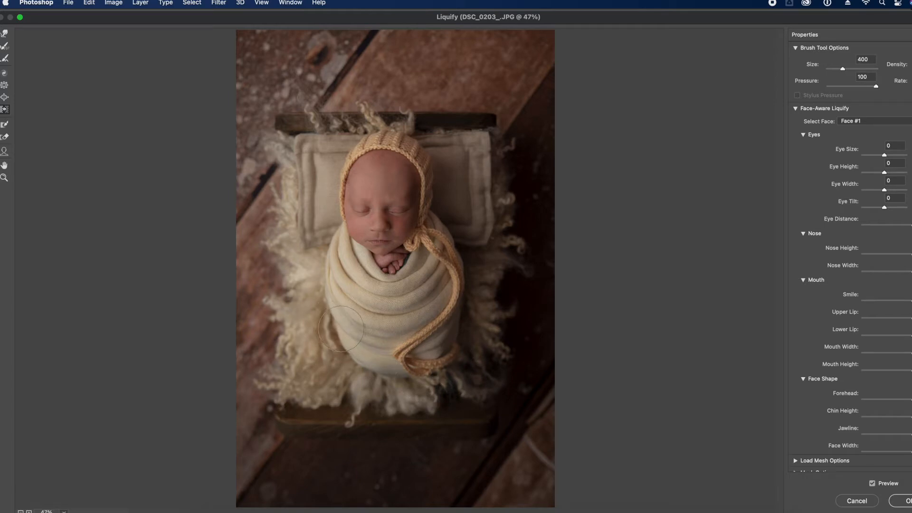
pyautogui.press(']')
pyautogui.press(']')
pyautogui.press(']')
pyautogui.press(']')
pyautogui.press(']')
pyautogui.press(']')
pyautogui.press(']')
pyautogui.press(']')
pyautogui.press(']')
pyautogui.moveTo(397, 336); pyautogui.dragTo(383, 334)
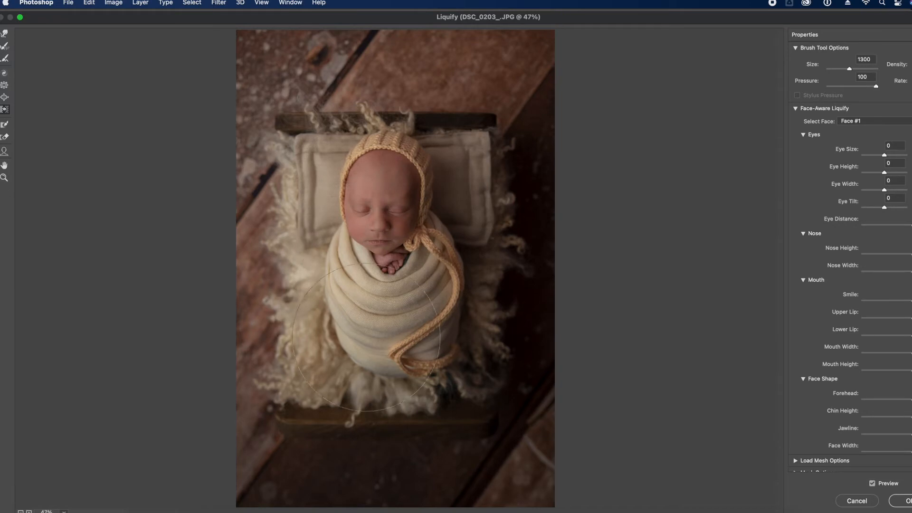
pyautogui.press('[')
pyautogui.press('[')
pyautogui.press('[')
pyautogui.press('[')
pyautogui.press('[')
pyautogui.press('[')
pyautogui.press('[')
pyautogui.press('[')
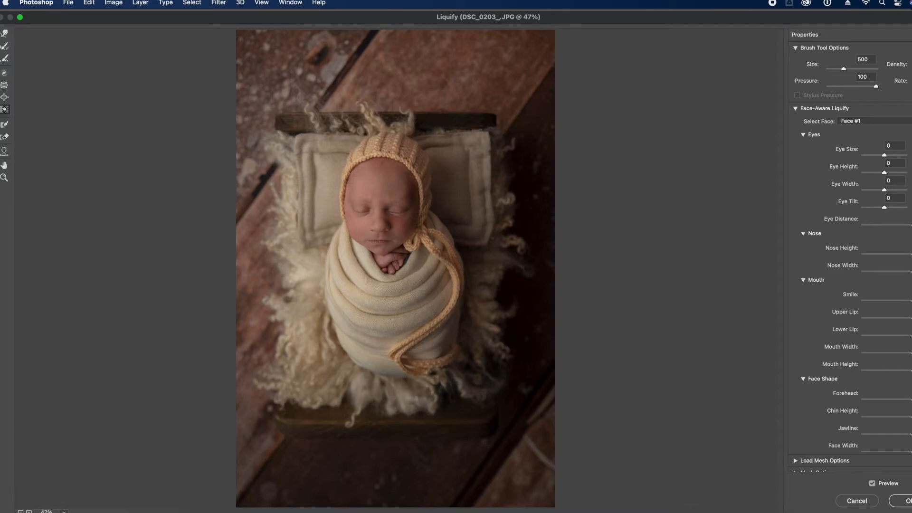
# Compare the liquified wrap with the original via Preview, then apply the Liquify
pyautogui.click(873, 484)
pyautogui.click(872, 483)
pyautogui.click(872, 484)
pyautogui.click(872, 483)
pyautogui.click(873, 484)
pyautogui.click(873, 484)
pyautogui.click(872, 484)
pyautogui.click(873, 483)
pyautogui.click(907, 501)
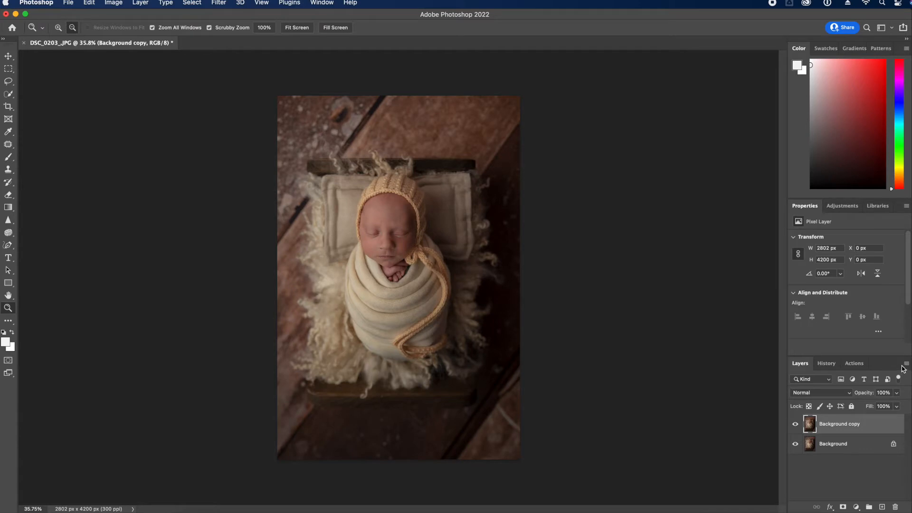
# Flatten, duplicate, and extend the lower backdrop by copying and stretching the bottom strip
pyautogui.click(909, 364)
pyautogui.click(862, 466)
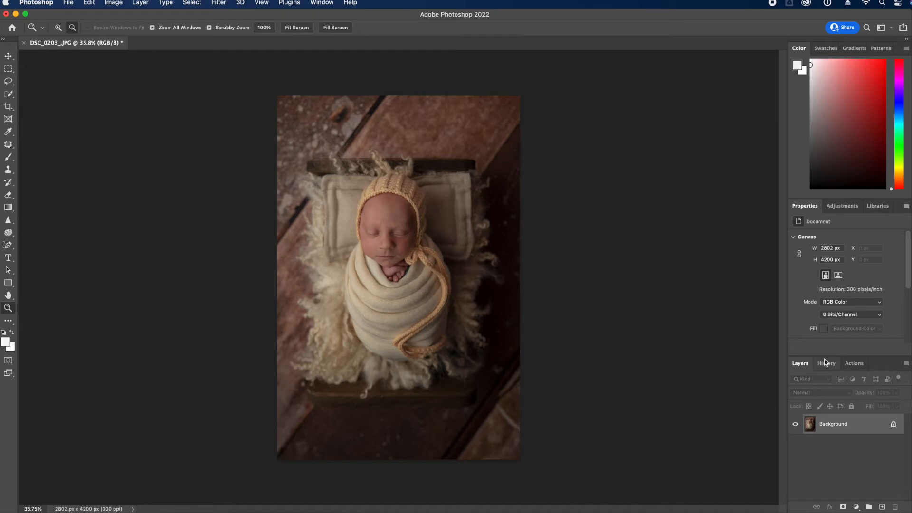
pyautogui.moveTo(869, 429); pyautogui.dragTo(879, 507)
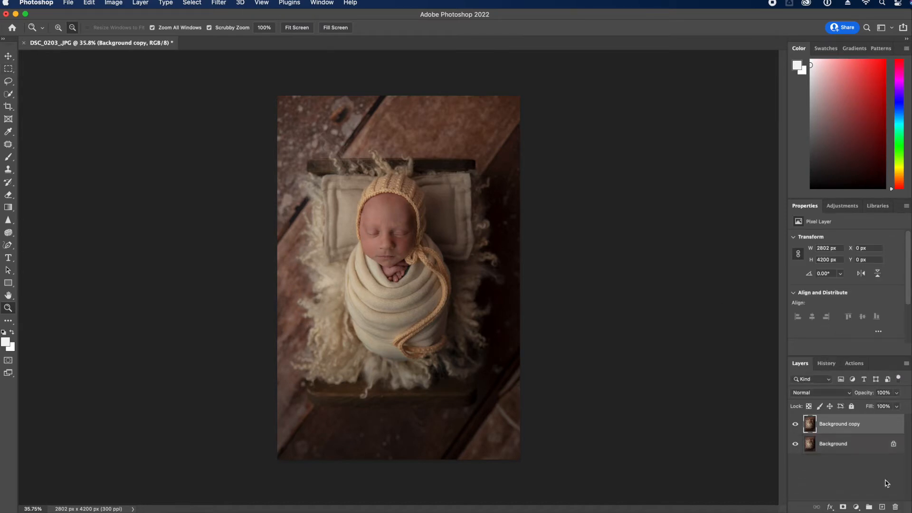
pyautogui.click(9, 70)
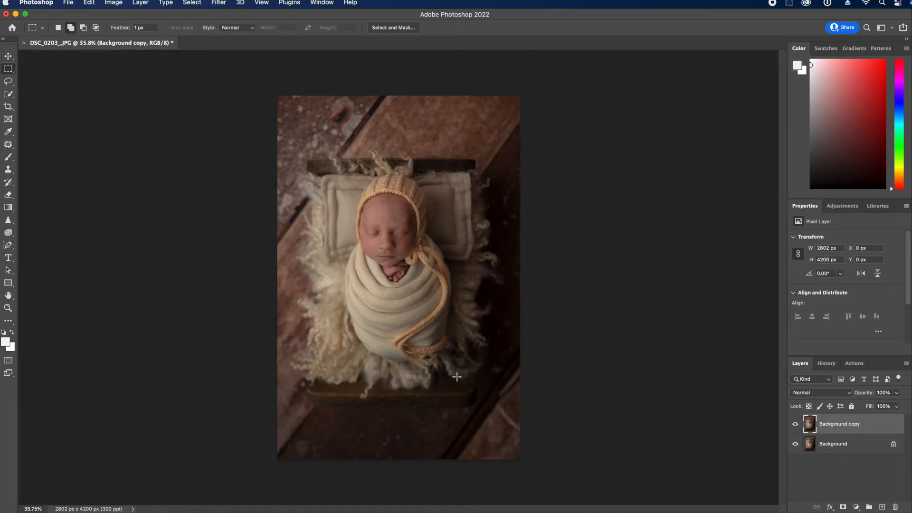
pyautogui.moveTo(259, 327); pyautogui.dragTo(643, 470)
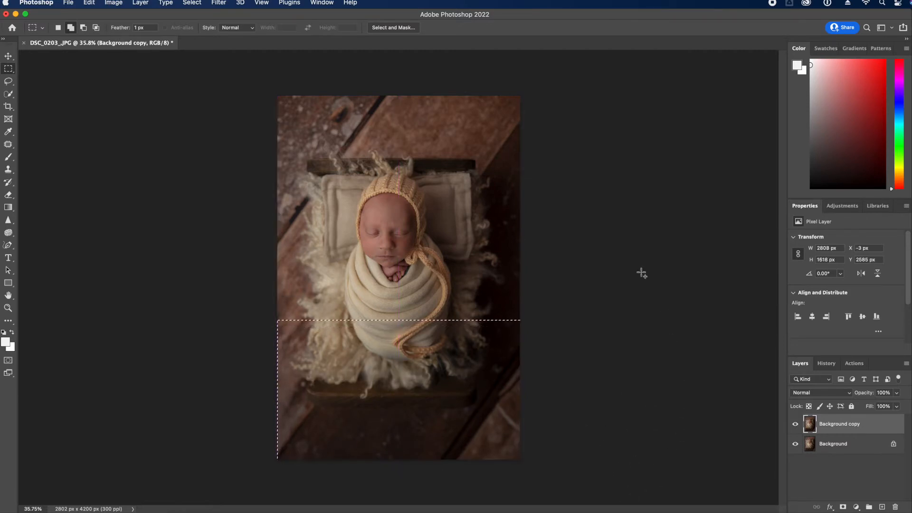
pyautogui.press('super+j')
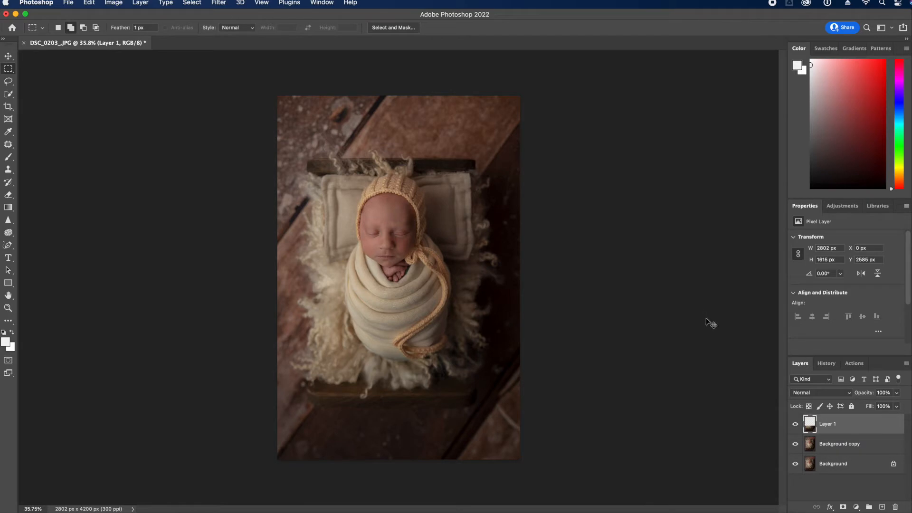
pyautogui.press('super+t')
pyautogui.moveTo(396, 457); pyautogui.dragTo(400, 438)
pyautogui.press('Return')
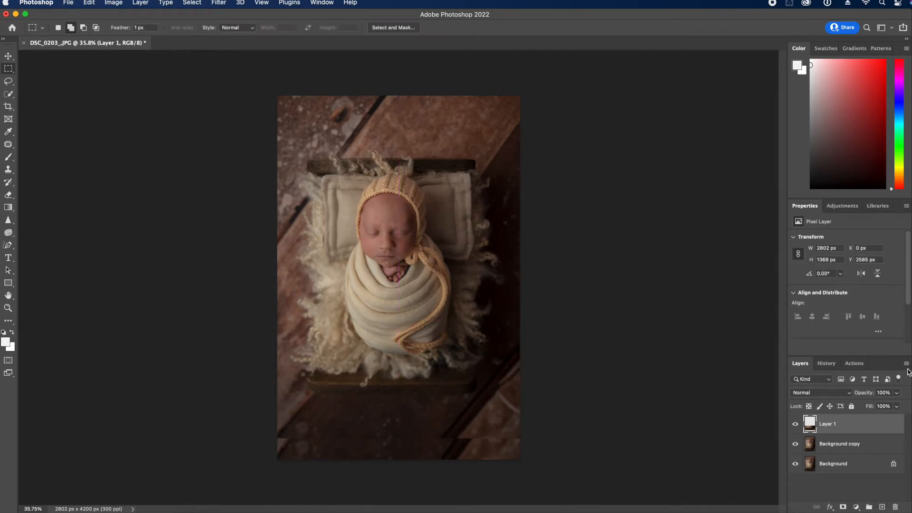
# Flatten the image and crop it with portrait-oriented dimensions
pyautogui.click(904, 365)
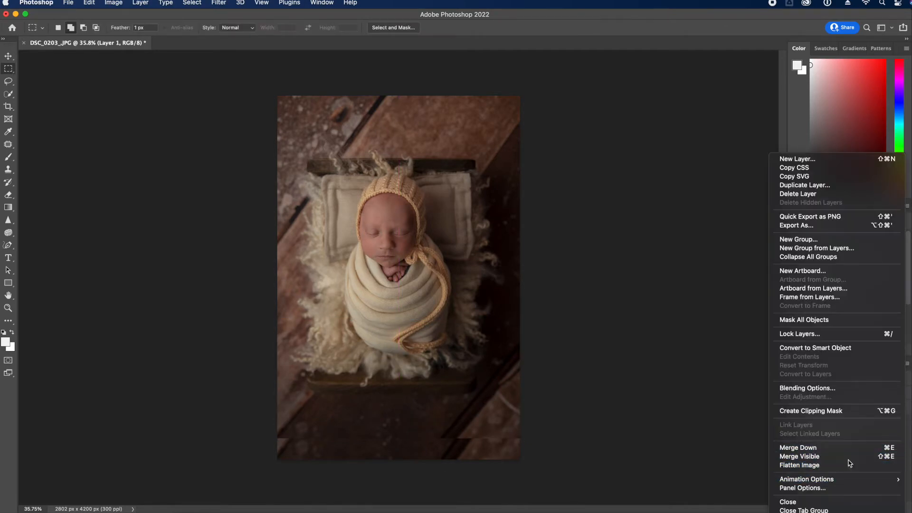
pyautogui.click(849, 466)
pyautogui.press('c')
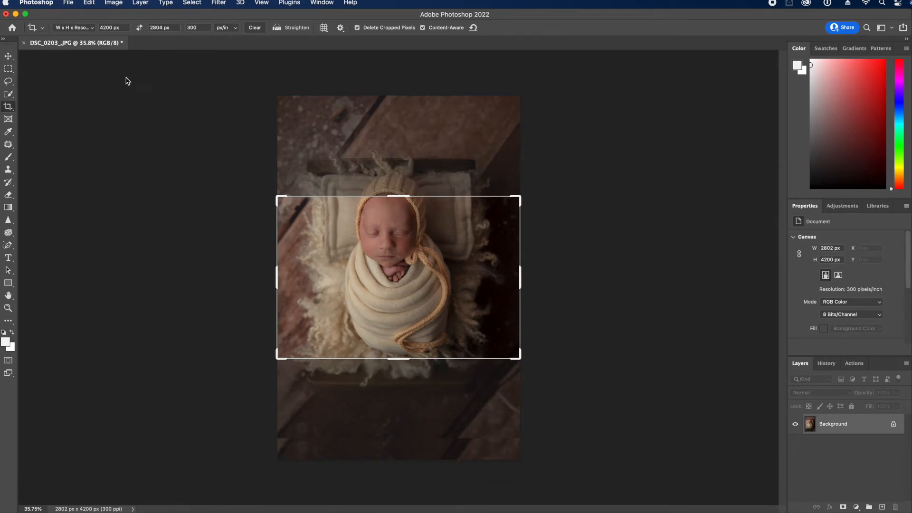
pyautogui.click(140, 28)
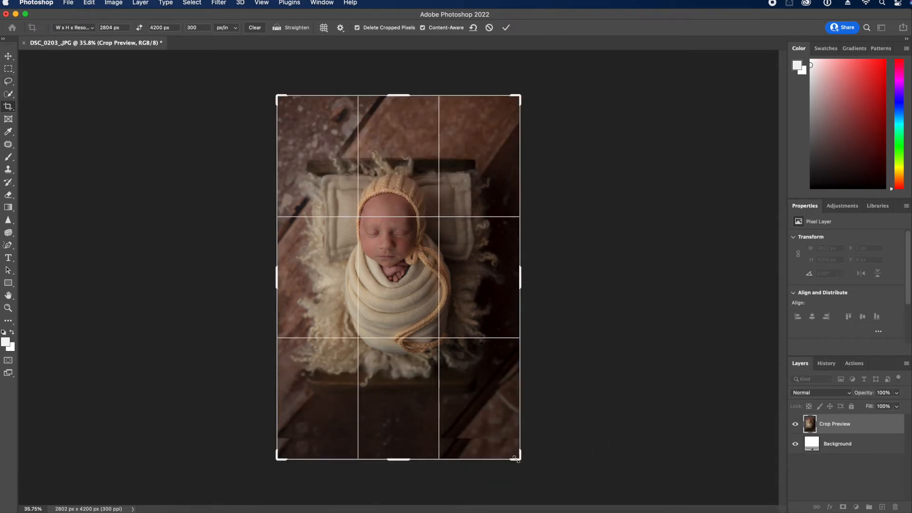
pyautogui.moveTo(515, 461)
pyautogui.mouseDown()
pyautogui.moveTo(523, 434)
pyautogui.moveTo(518, 447)
pyautogui.mouseUp()
pyautogui.press('Return')
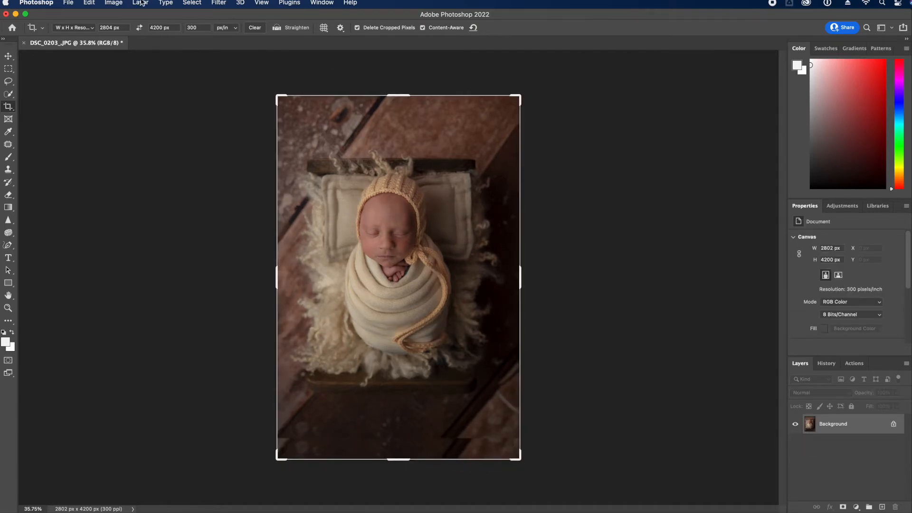
# Crop with a free ratio, raising the bottom edge and lowering the top edge
pyautogui.click(75, 28)
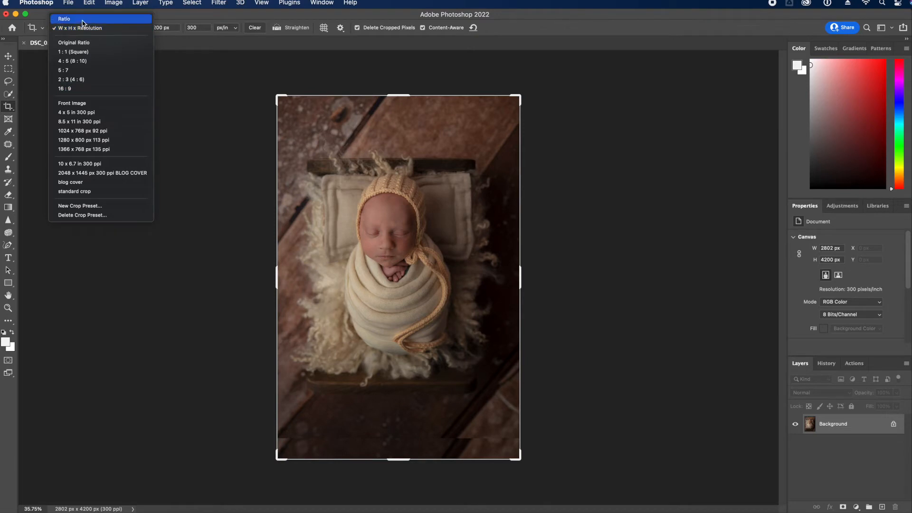
pyautogui.click(66, 18)
pyautogui.moveTo(402, 459); pyautogui.dragTo(401, 448)
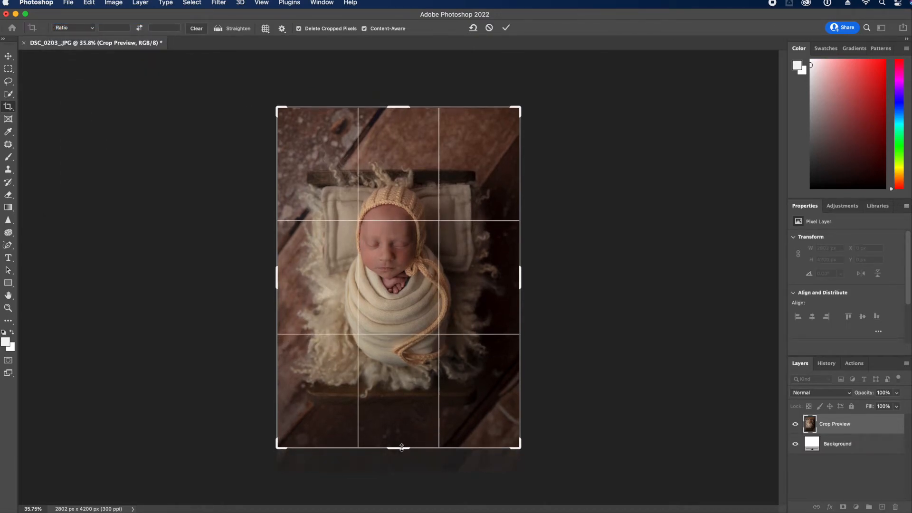
pyautogui.moveTo(412, 114); pyautogui.dragTo(413, 124)
pyautogui.press('Return')
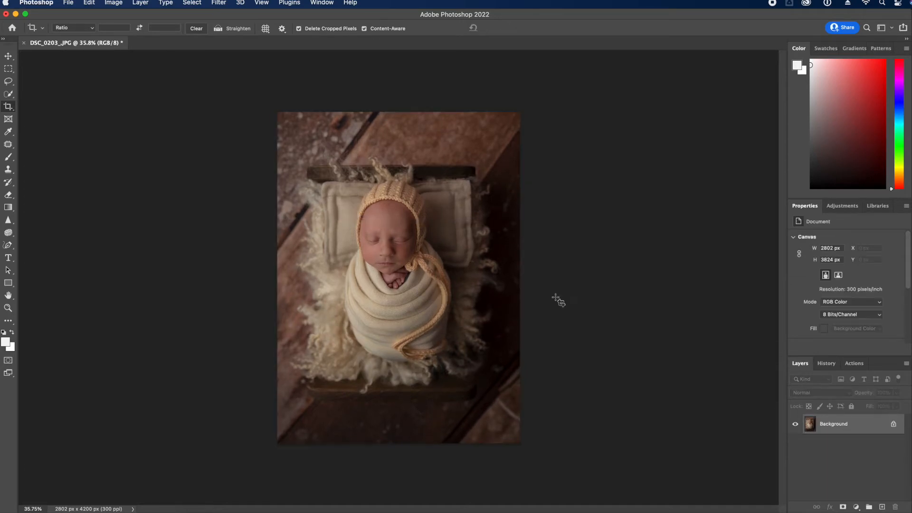
# Crop with the Front Image preset to 2802 × 3824 px and zoom in on the face
pyautogui.click(148, 110)
pyautogui.click(79, 29)
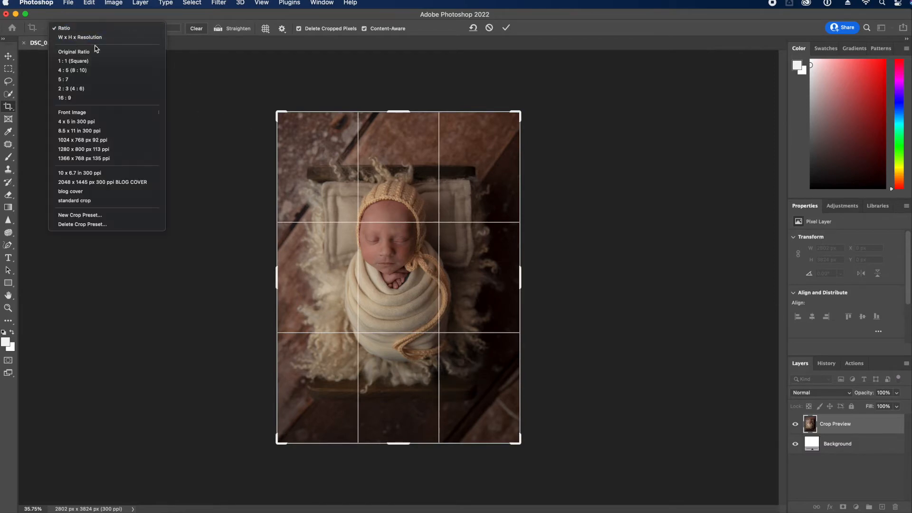
pyautogui.click(96, 112)
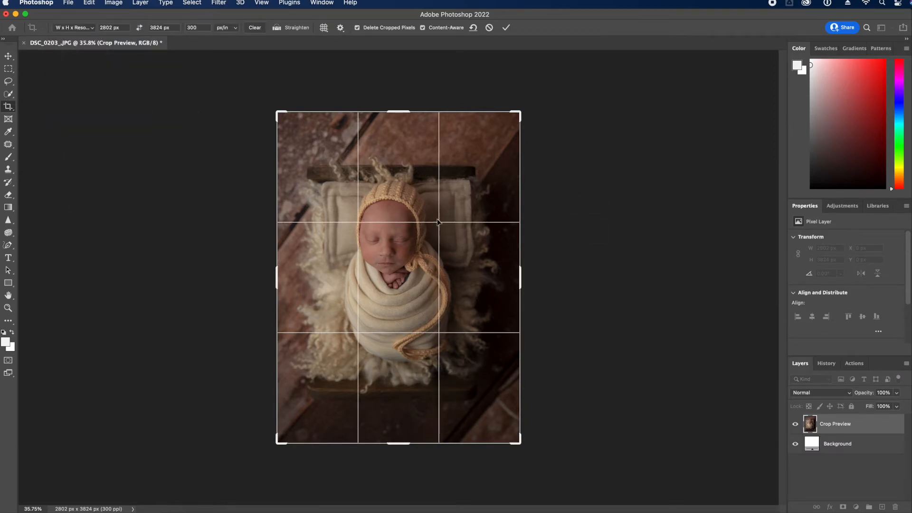
pyautogui.press('Return')
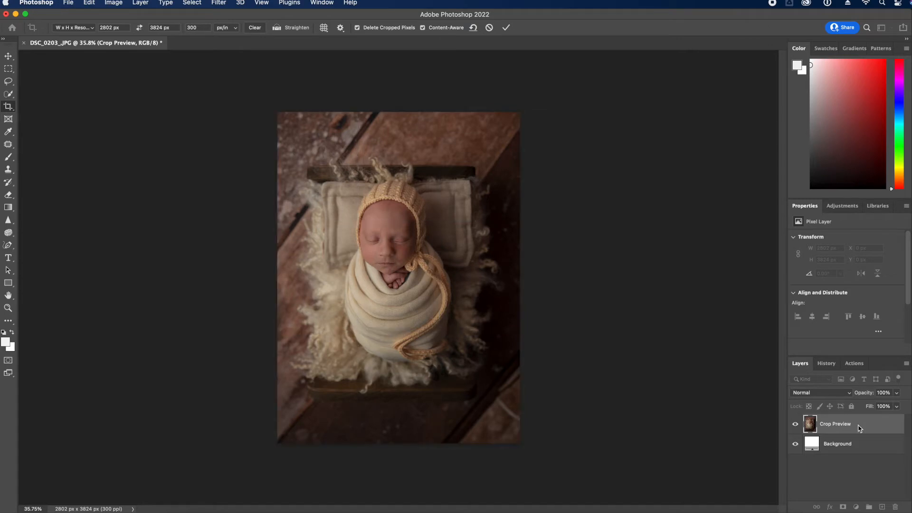
pyautogui.click(8, 308)
pyautogui.moveTo(317, 253); pyautogui.dragTo(534, 297)
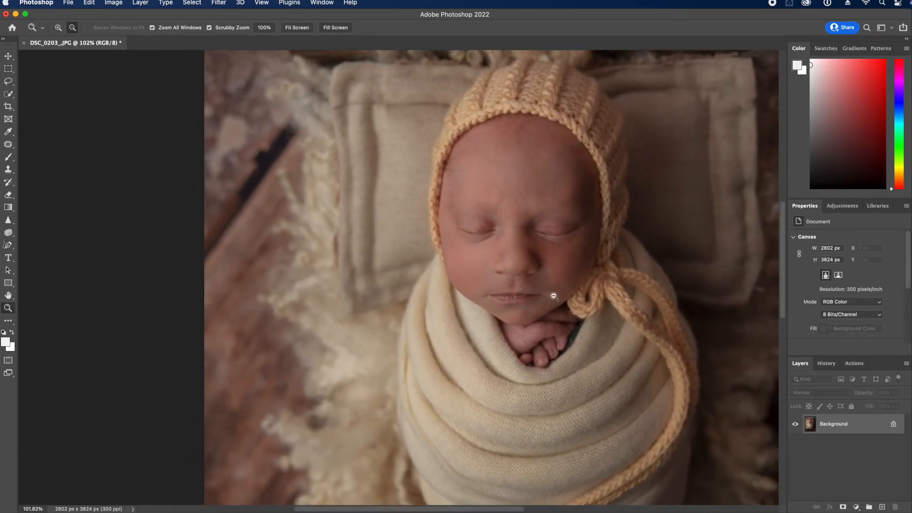
# Select the baby quick-retouch action, target the Soft Skin mask, and set a smaller 78% opacity brush
pyautogui.click(8, 144)
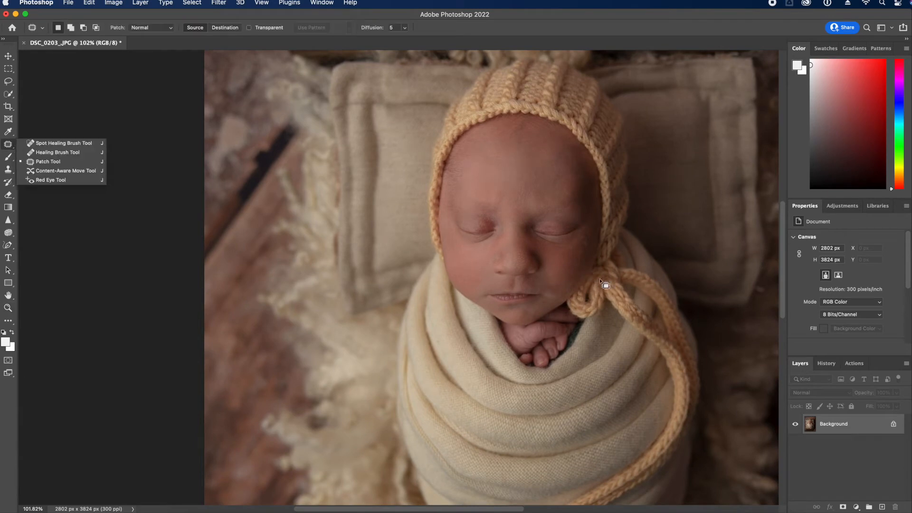
pyautogui.click(864, 364)
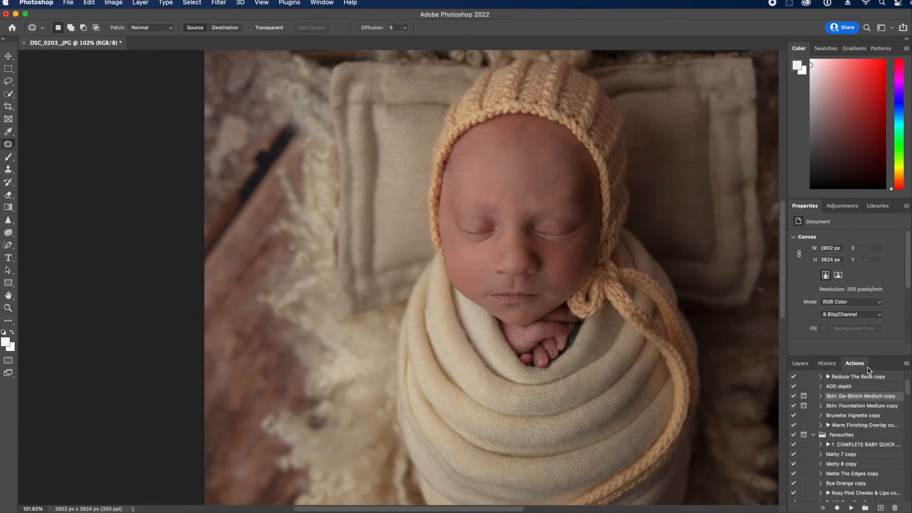
pyautogui.click(872, 446)
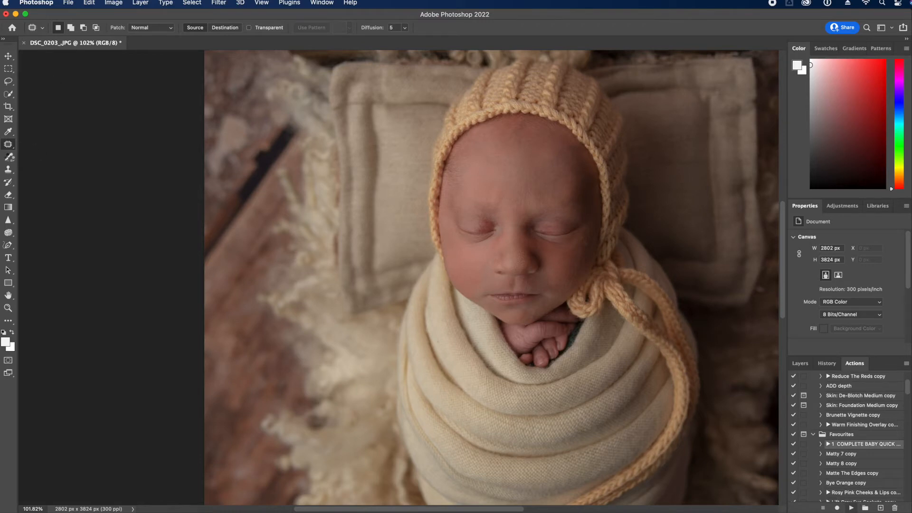
pyautogui.click(810, 364)
pyautogui.click(837, 477)
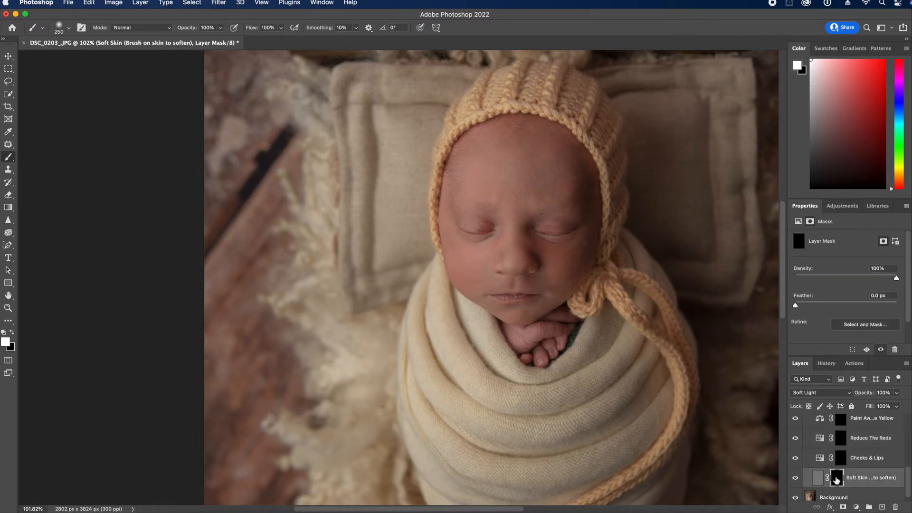
pyautogui.click(220, 28)
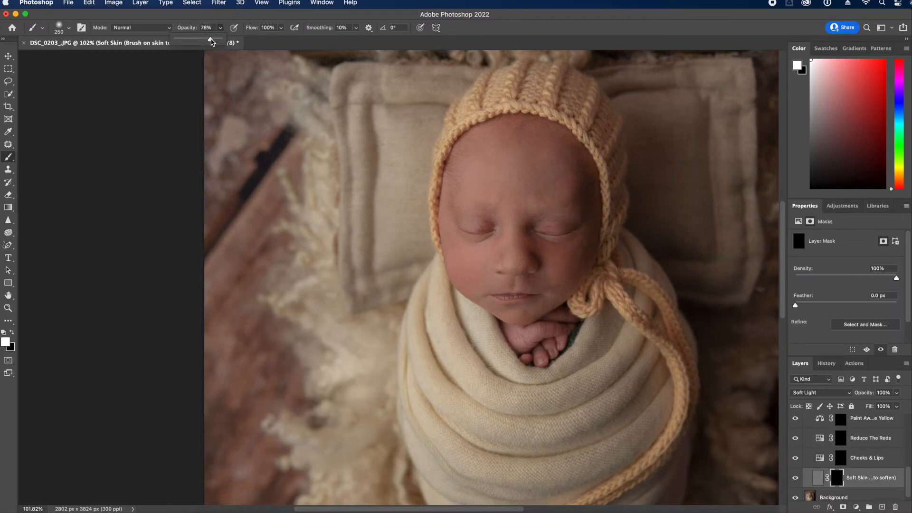
pyautogui.press('Return')
pyautogui.press('[')
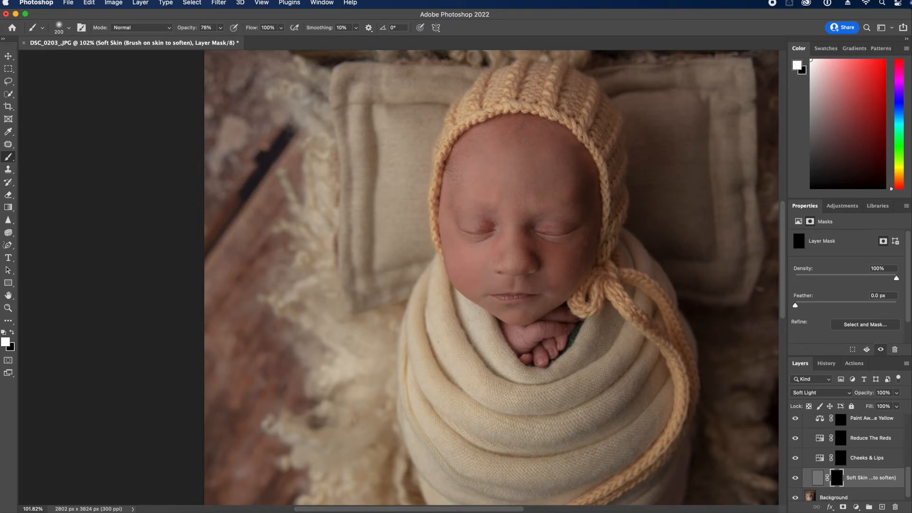
pyautogui.press('[')
pyautogui.press('[')
pyautogui.press('[')
pyautogui.press('[')
pyautogui.press('[')
pyautogui.press('[')
# Paint red reduction at 100% opacity on the Reduce The Reds mask around the forehead and hands
pyautogui.click(841, 438)
pyautogui.press(']')
pyautogui.press(']')
pyautogui.press(']')
pyautogui.click(221, 28)
pyautogui.moveTo(222, 40); pyautogui.dragTo(233, 41)
pyautogui.click(529, 169)
pyautogui.press(']')
pyautogui.press(']')
pyautogui.press(']')
pyautogui.press(']')
pyautogui.press(']')
pyautogui.press(']')
pyautogui.press(']')
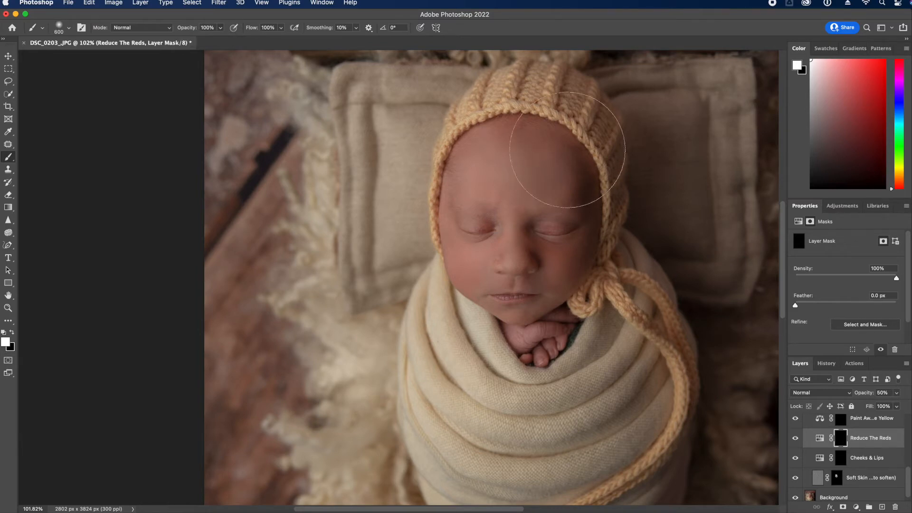
pyautogui.press('[')
pyautogui.press('[')
pyautogui.press('[')
pyautogui.press('[')
pyautogui.press('[')
pyautogui.moveTo(557, 317)
pyautogui.mouseDown()
pyautogui.moveTo(501, 349)
pyautogui.moveTo(532, 356)
pyautogui.mouseUp()
# Paint away the yellow along the bonnet edge at 22% opacity on the Paint Away The Yellow layer
pyautogui.click(835, 425)
pyautogui.click(220, 27)
pyautogui.moveTo(221, 38); pyautogui.dragTo(186, 42)
pyautogui.press('[')
pyautogui.press('[')
pyautogui.press('[')
pyautogui.press('[')
pyautogui.press('[')
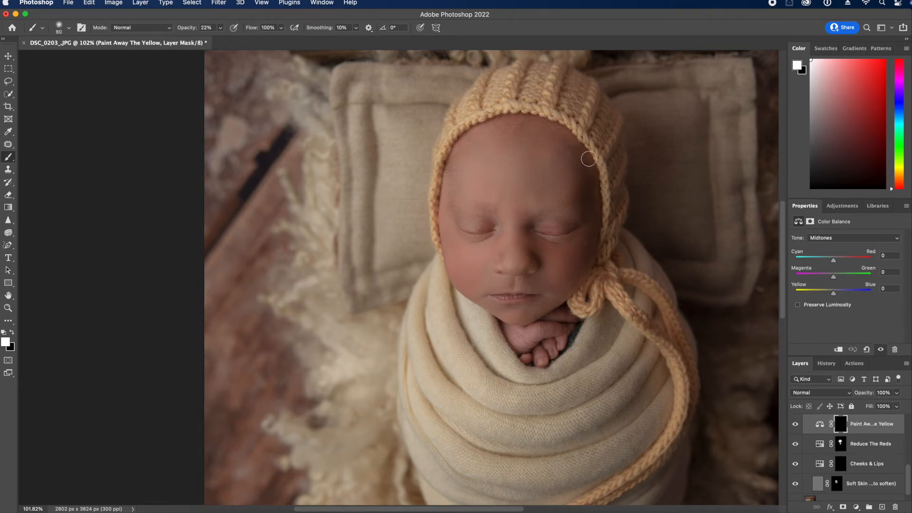
pyautogui.moveTo(598, 180)
pyautogui.mouseDown()
pyautogui.moveTo(597, 203)
pyautogui.moveTo(590, 163)
pyautogui.moveTo(600, 198)
pyautogui.moveTo(596, 180)
pyautogui.moveTo(594, 253)
pyautogui.moveTo(596, 222)
pyautogui.moveTo(572, 295)
pyautogui.moveTo(595, 269)
pyautogui.moveTo(588, 156)
pyautogui.moveTo(573, 139)
pyautogui.moveTo(598, 176)
pyautogui.moveTo(593, 261)
pyautogui.moveTo(563, 303)
pyautogui.moveTo(602, 257)
pyautogui.mouseUp()
# Toggle the Paint Away The Yellow layer to compare, then set the brush to 49% opacity and size 45
pyautogui.click(795, 425)
pyautogui.click(795, 425)
pyautogui.click(795, 425)
pyautogui.click(795, 430)
pyautogui.click(219, 29)
pyautogui.moveTo(218, 46); pyautogui.dragTo(233, 46)
pyautogui.press('[')
pyautogui.press('[')
pyautogui.press('[')
# Zoom out and flatten the image into a single Background layer
pyautogui.click(8, 308)
pyautogui.scroll(-3, 444, 330)
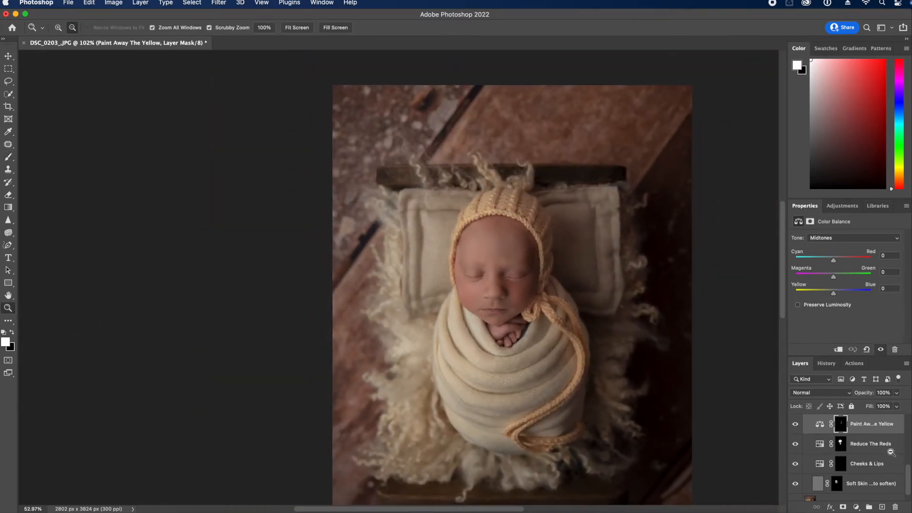
pyautogui.scroll(2, 853, 464)
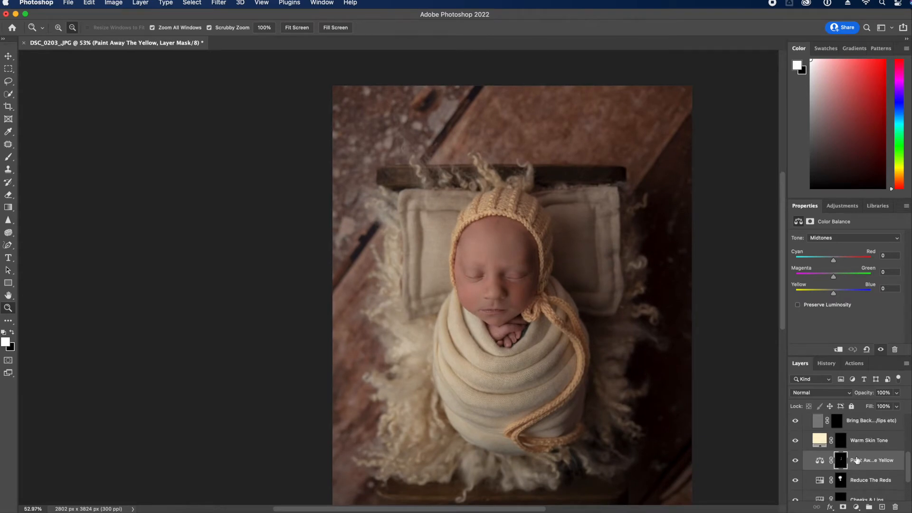
pyautogui.click(906, 366)
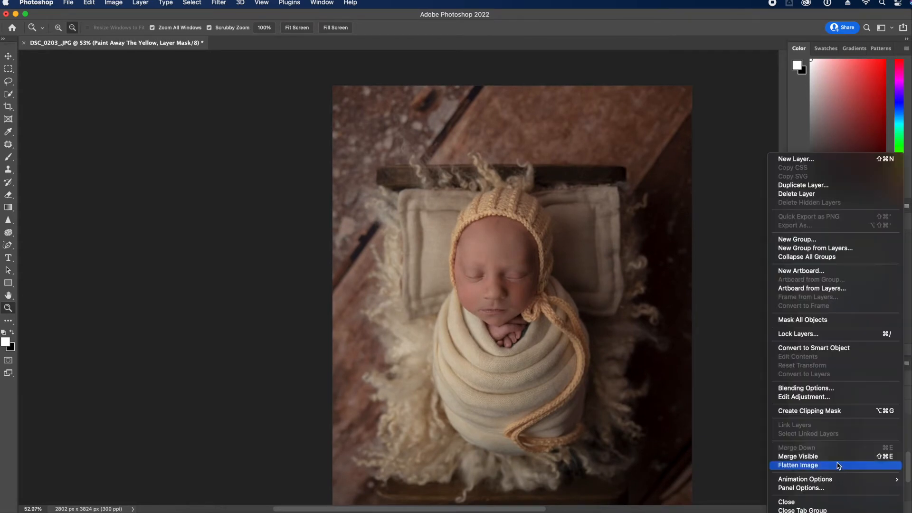
pyautogui.click(840, 469)
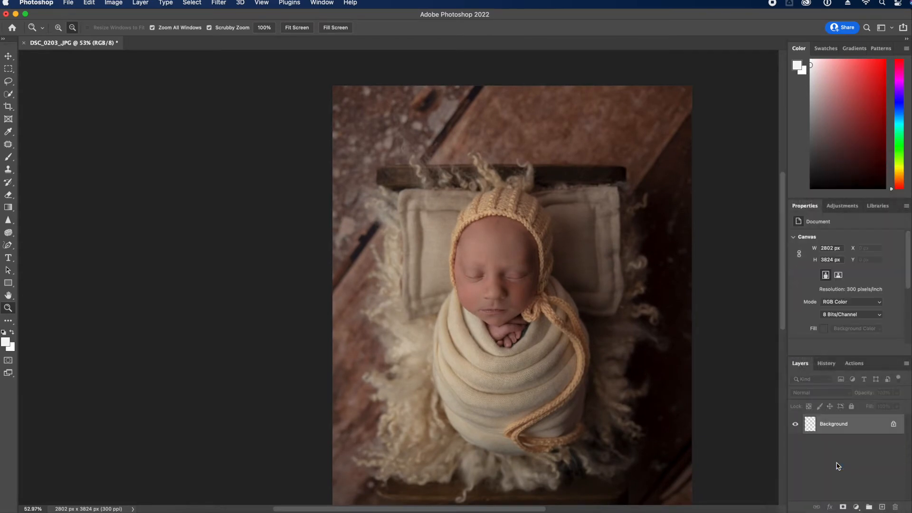
# Rotate, resize and reposition the crop to straighten DSC_0198 at 4200 × 2804 px, then duplicate Background
pyautogui.click(855, 364)
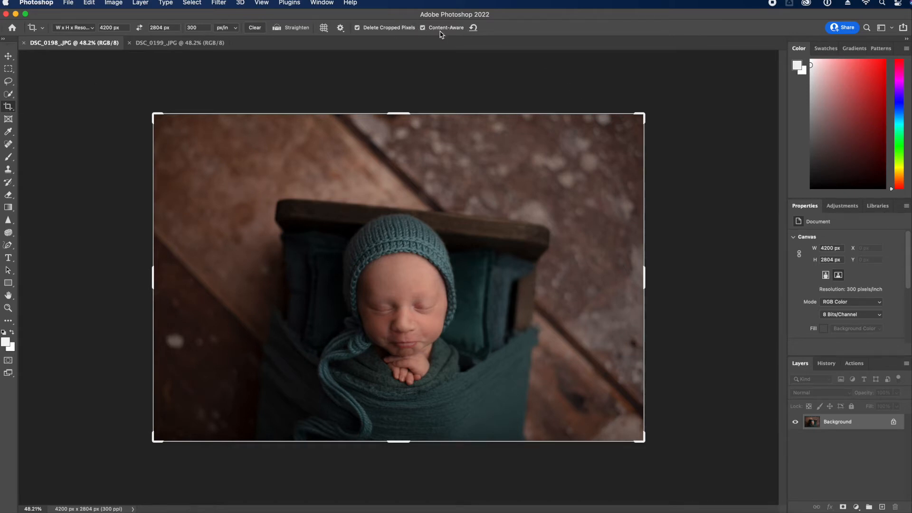
pyautogui.moveTo(647, 168); pyautogui.dragTo(637, 91)
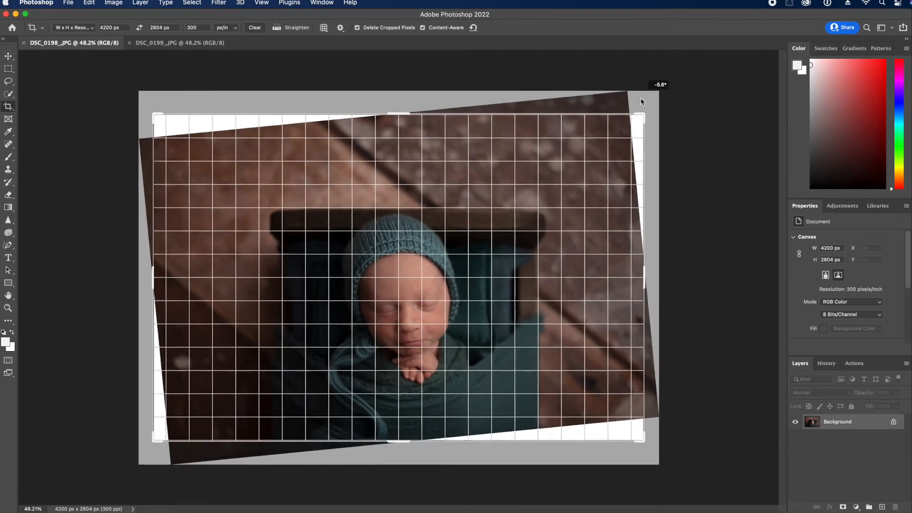
pyautogui.moveTo(549, 411); pyautogui.dragTo(551, 406)
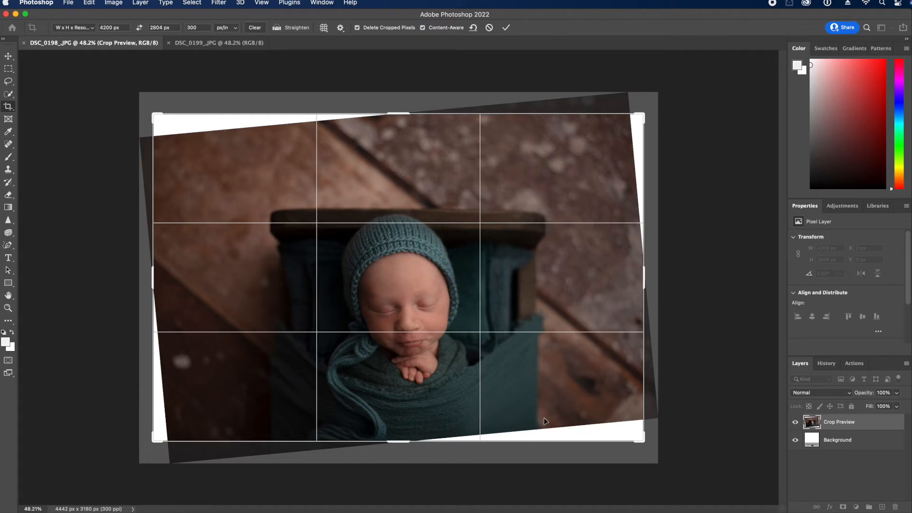
pyautogui.moveTo(646, 110); pyautogui.dragTo(636, 133)
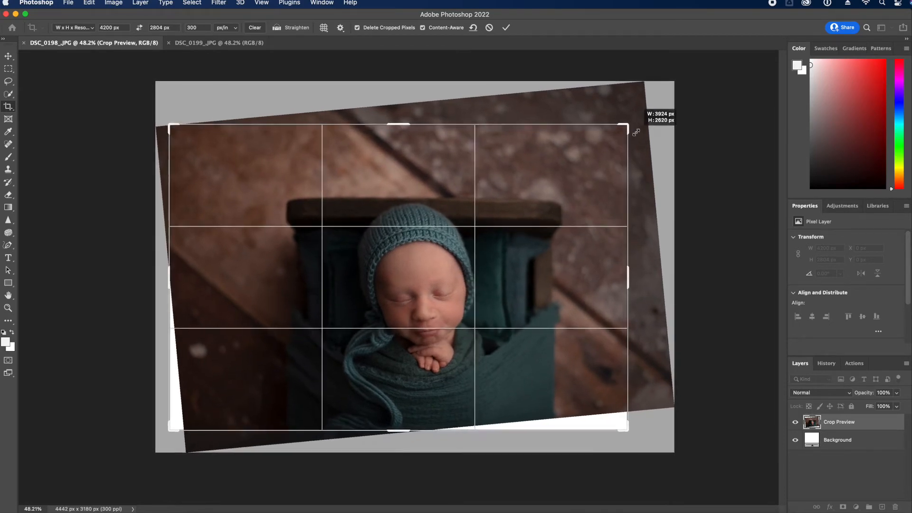
pyautogui.moveTo(594, 282); pyautogui.dragTo(585, 282)
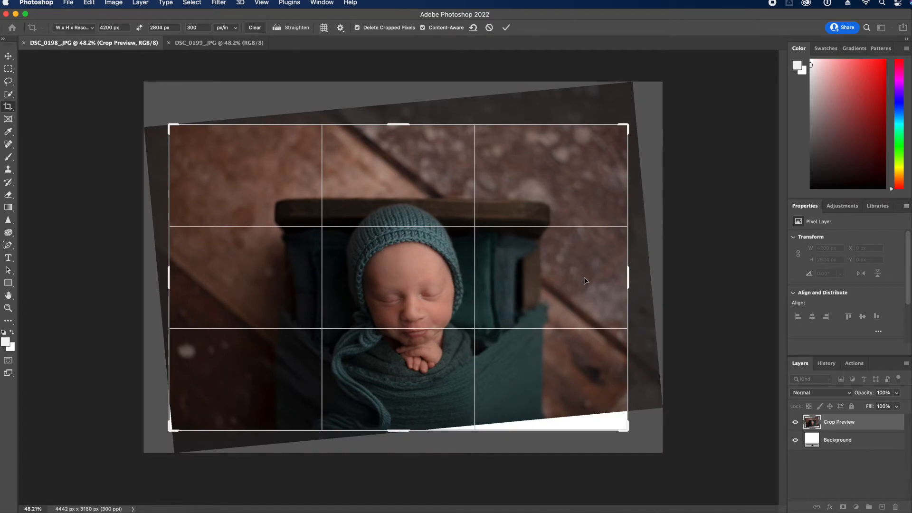
pyautogui.press('Return')
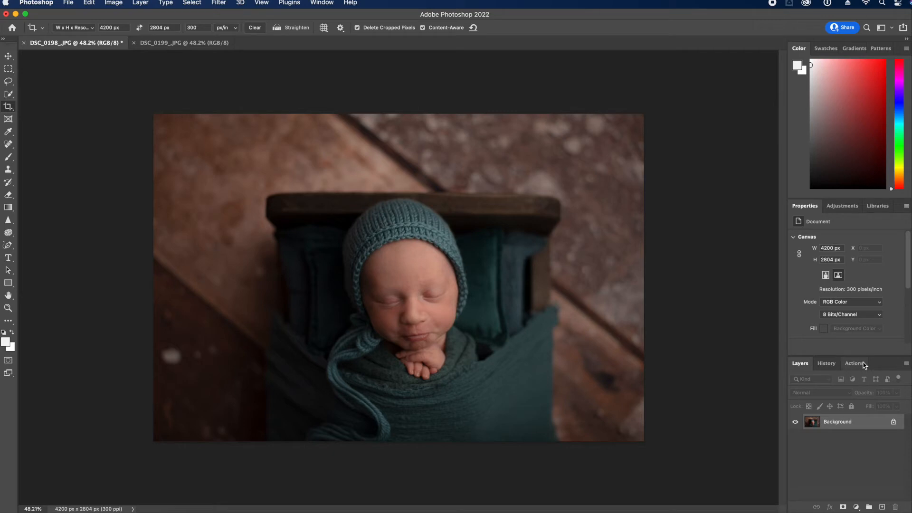
pyautogui.moveTo(858, 424); pyautogui.dragTo(882, 507)
# Liquify DSC_0198 with a 250 brush, apply it, and flatten to one Background layer
pyautogui.click(217, 4)
pyautogui.click(248, 93)
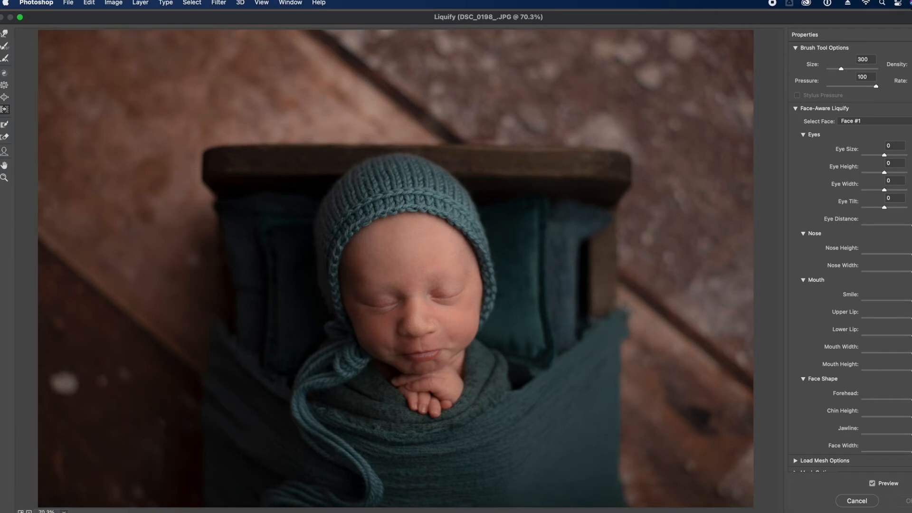
pyautogui.press('super+minus')
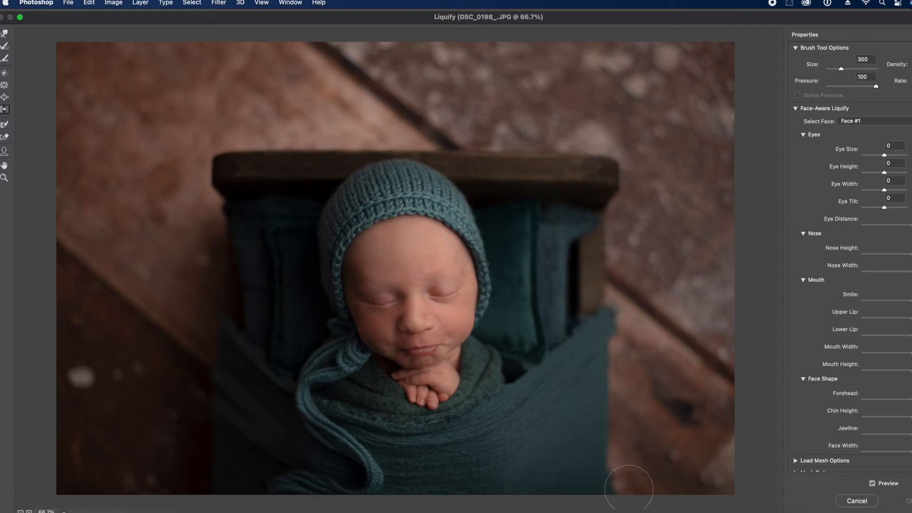
pyautogui.press(']')
pyautogui.press('[')
pyautogui.press('[')
pyautogui.press('[')
pyautogui.press('[')
pyautogui.click(905, 500)
pyautogui.click(906, 363)
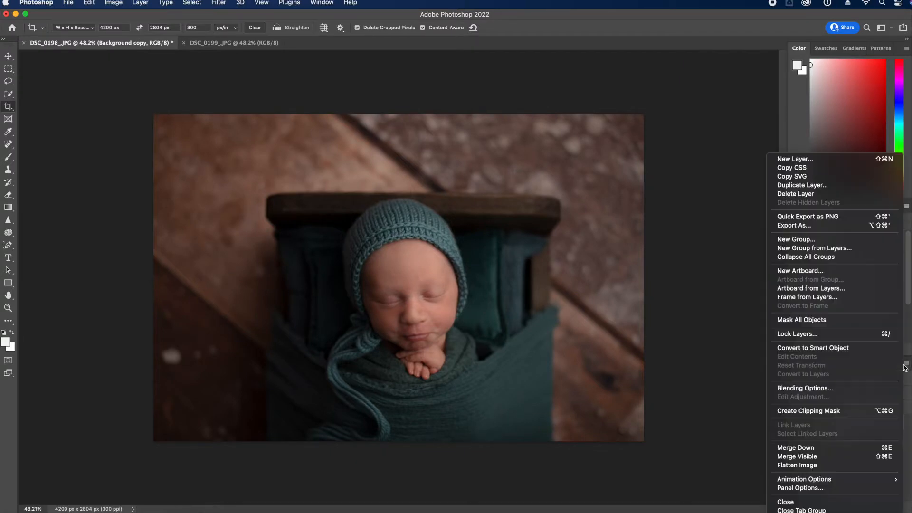
pyautogui.click(875, 466)
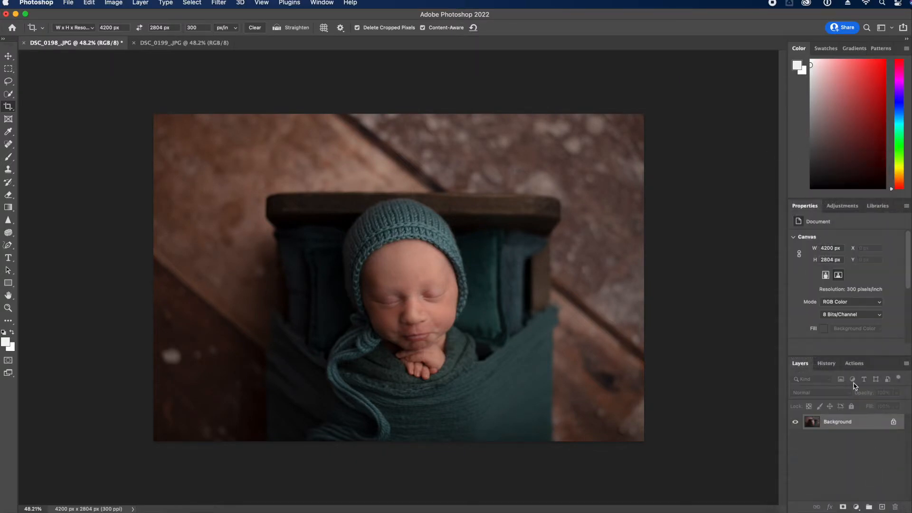
# Run the COMPLETE BABY QUICK retouching action on DSC_0198
pyautogui.click(857, 364)
pyautogui.click(863, 488)
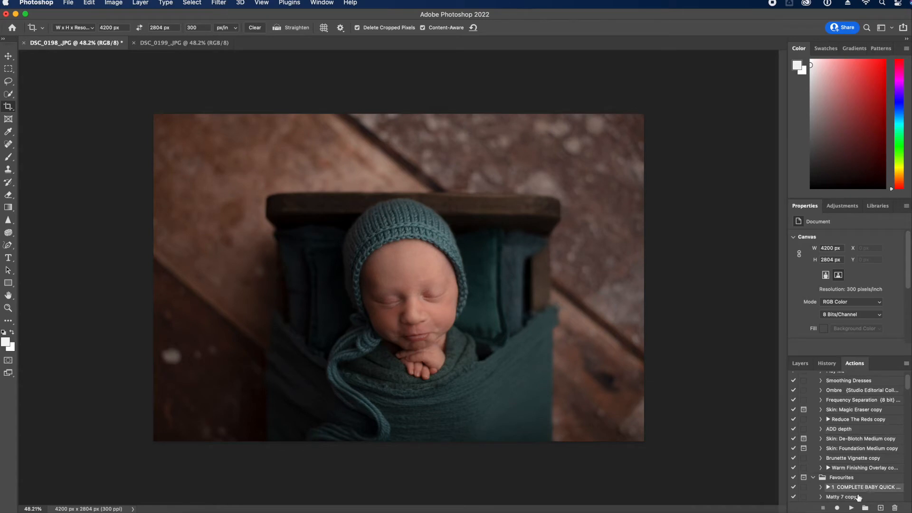
pyautogui.click(851, 508)
pyautogui.click(800, 363)
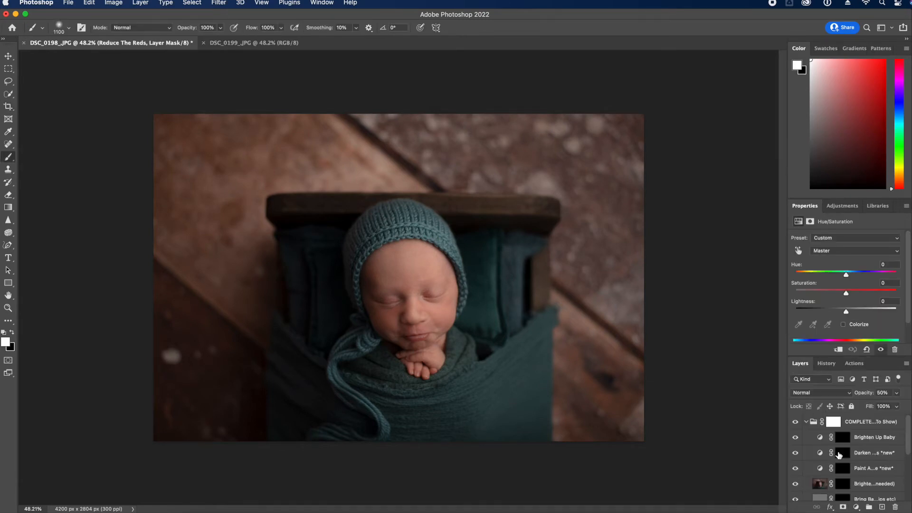
pyautogui.rightClick(840, 457)
pyautogui.click(738, 461)
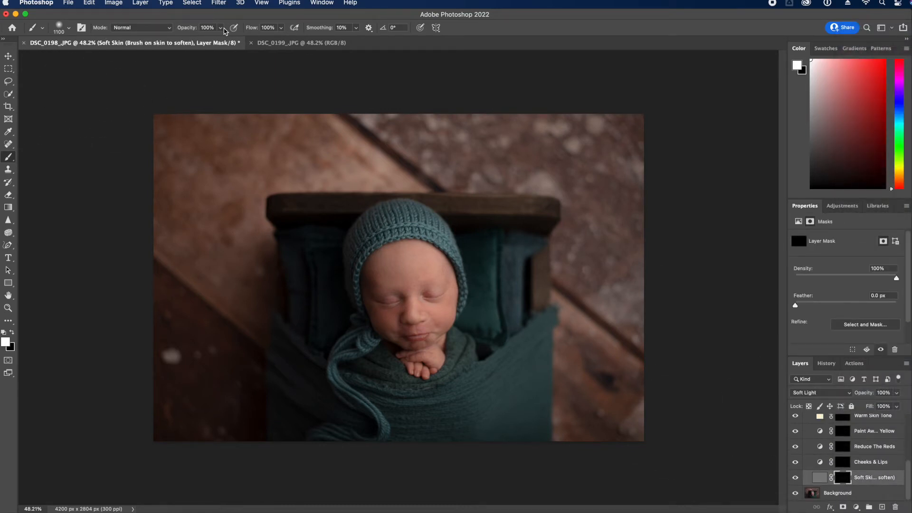
# Paint skin softening onto the forehead on the Soft Skin mask, ending at a 100 brush
pyautogui.click(220, 28)
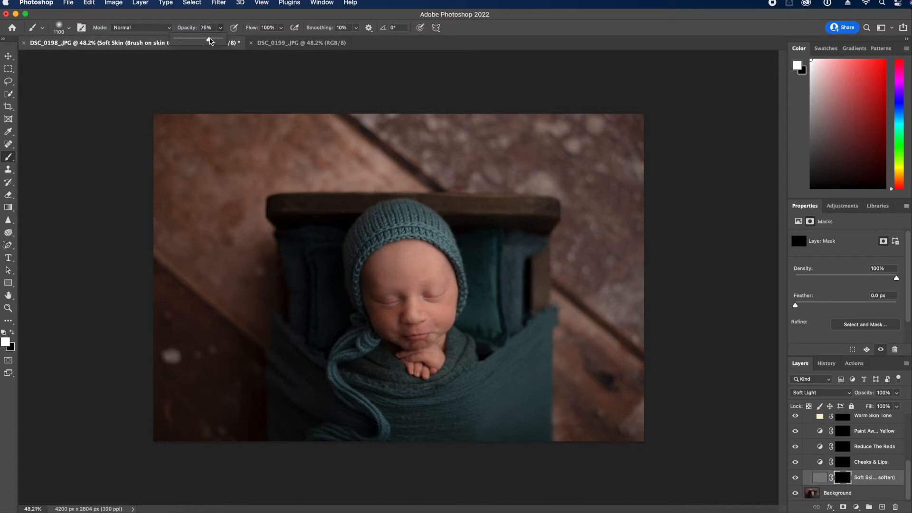
pyautogui.press('[')
pyautogui.press('[')
pyautogui.press('[')
pyautogui.press('[')
pyautogui.press('[')
pyautogui.press('[')
pyautogui.press('[')
pyautogui.press('[')
pyautogui.press('[')
pyautogui.press('[')
pyautogui.press('[')
pyautogui.press('[')
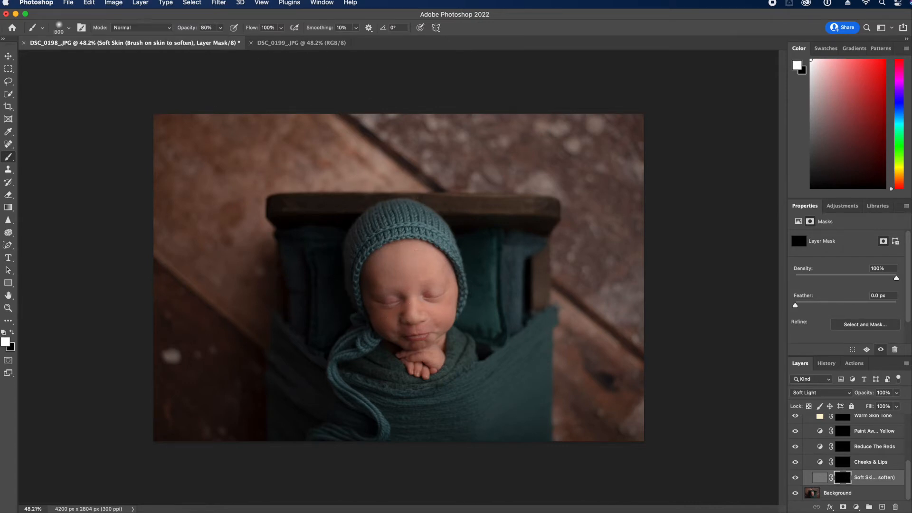
pyautogui.moveTo(380, 280)
pyautogui.mouseDown()
pyautogui.moveTo(387, 259)
pyautogui.moveTo(409, 278)
pyautogui.moveTo(437, 277)
pyautogui.mouseUp()
pyautogui.press('[')
pyautogui.press('[')
pyautogui.press('[')
pyautogui.press('[')
pyautogui.press('[')
pyautogui.press('[')
# Paint red reduction at 100% opacity on the cheek, mouth and hands with 100–200 brushes
pyautogui.click(841, 446)
pyautogui.moveTo(220, 27)
pyautogui.mouseDown()
pyautogui.moveTo(223, 39)
pyautogui.moveTo(245, 43)
pyautogui.mouseUp()
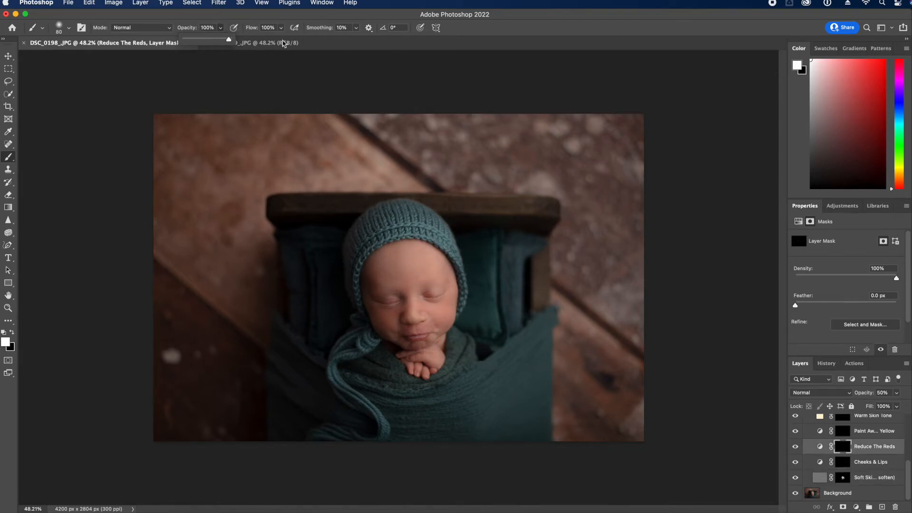
pyautogui.press(']')
pyautogui.press(']')
pyautogui.press(']')
pyautogui.press(']')
pyautogui.press(']')
pyautogui.press(']')
pyautogui.moveTo(384, 298); pyautogui.dragTo(432, 295)
pyautogui.press('[')
pyautogui.press('[')
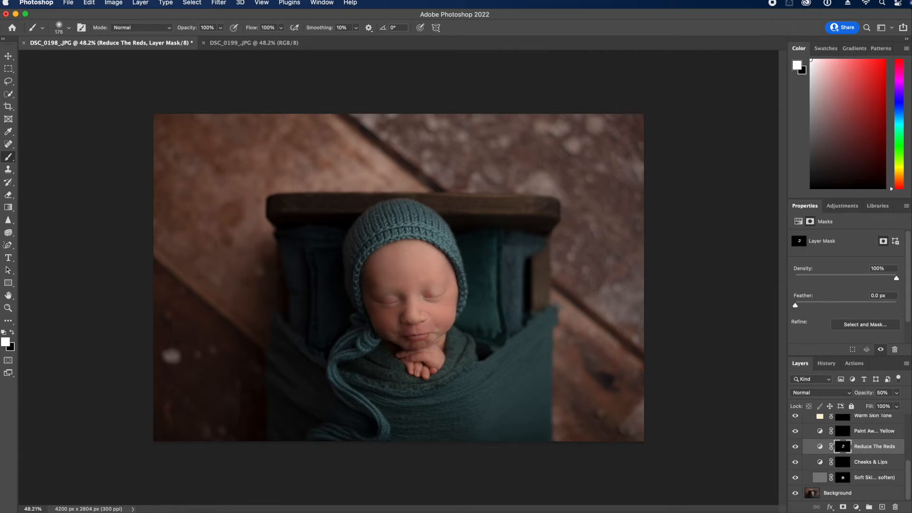
pyautogui.press('[')
pyautogui.press('[')
pyautogui.press('[')
pyautogui.press(']')
pyautogui.press(']')
pyautogui.press(']')
pyautogui.scroll(1, 842, 450)
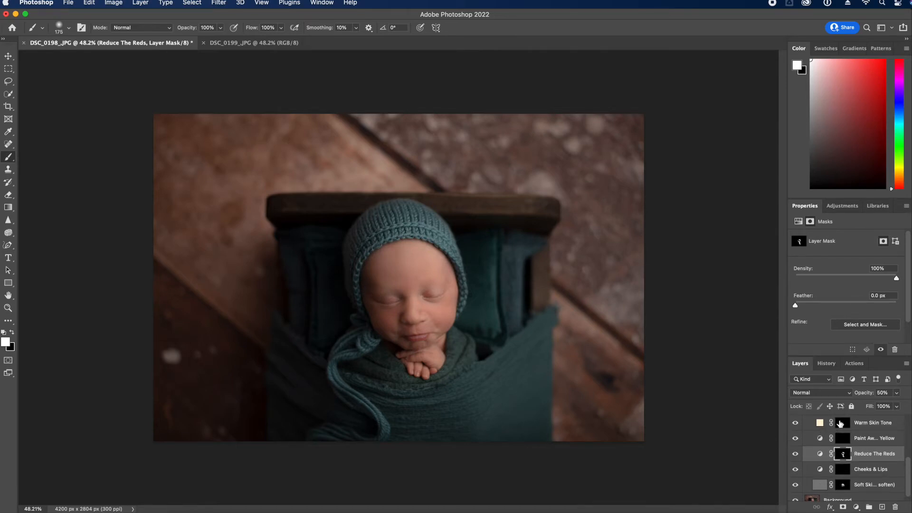
# Set a 150-size, 31% opacity brush on the Warm Skin Tone mask, then flatten the image
pyautogui.click(842, 422)
pyautogui.press('[')
pyautogui.moveTo(220, 28); pyautogui.dragTo(189, 43)
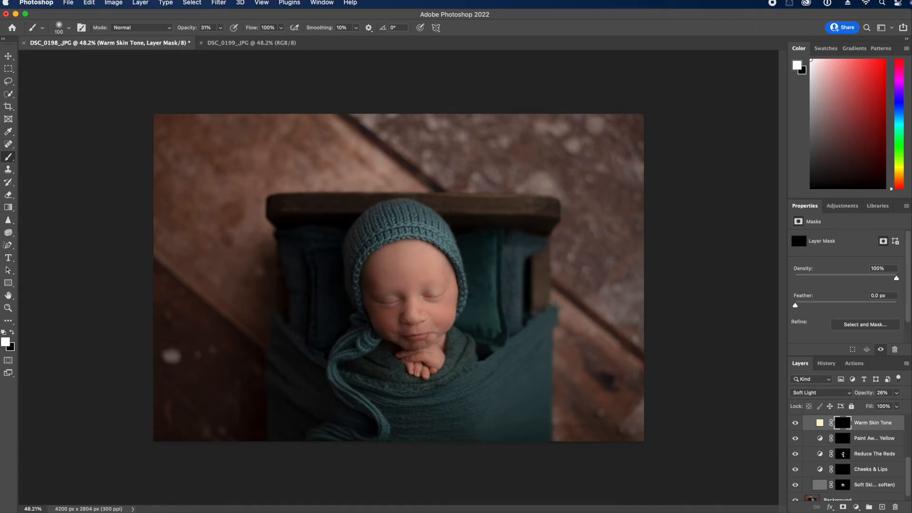
pyautogui.scroll(4, 862, 450)
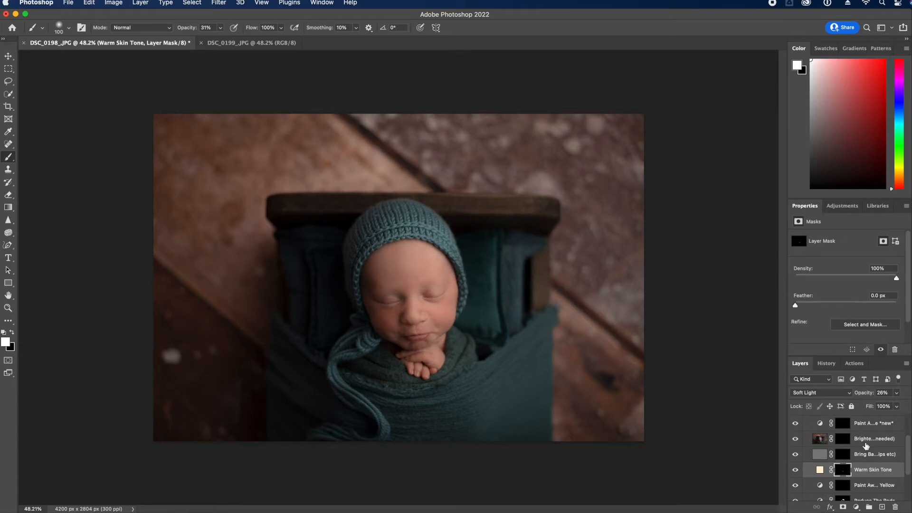
pyautogui.scroll(2, 862, 450)
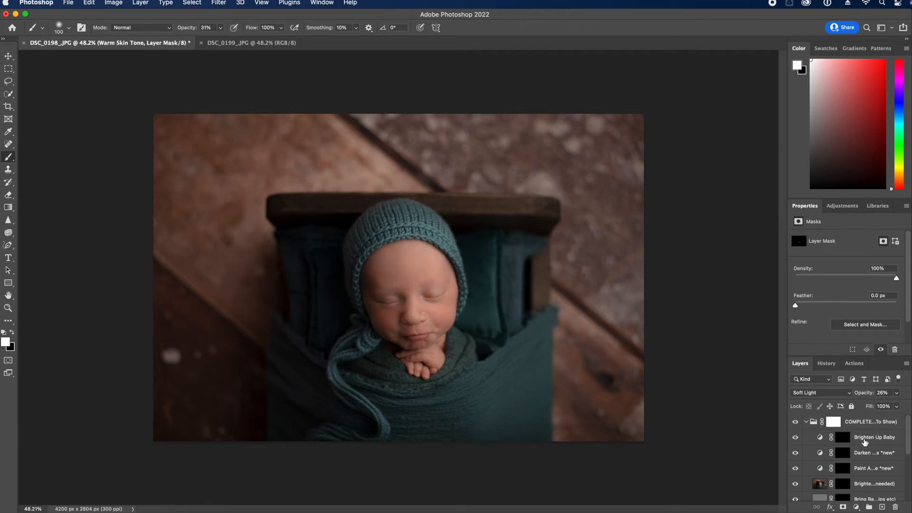
pyautogui.scroll(-1, 866, 449)
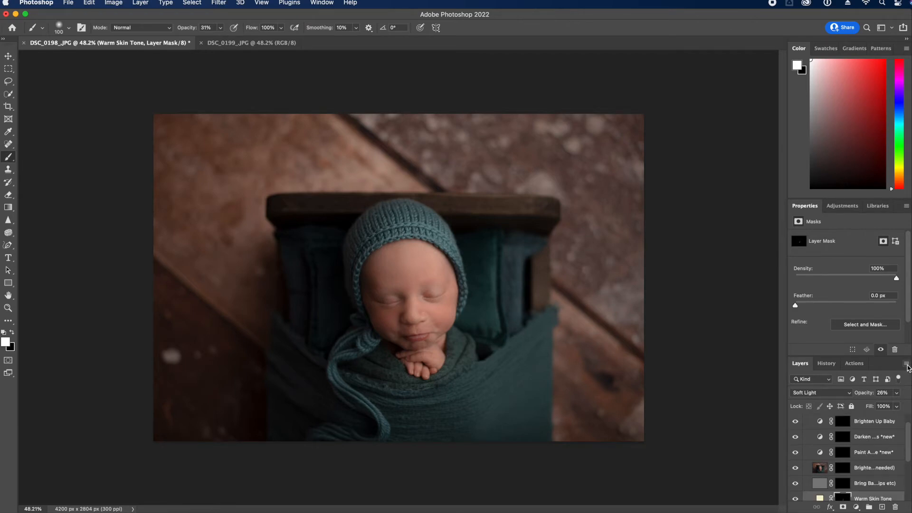
pyautogui.click(907, 365)
pyautogui.click(855, 462)
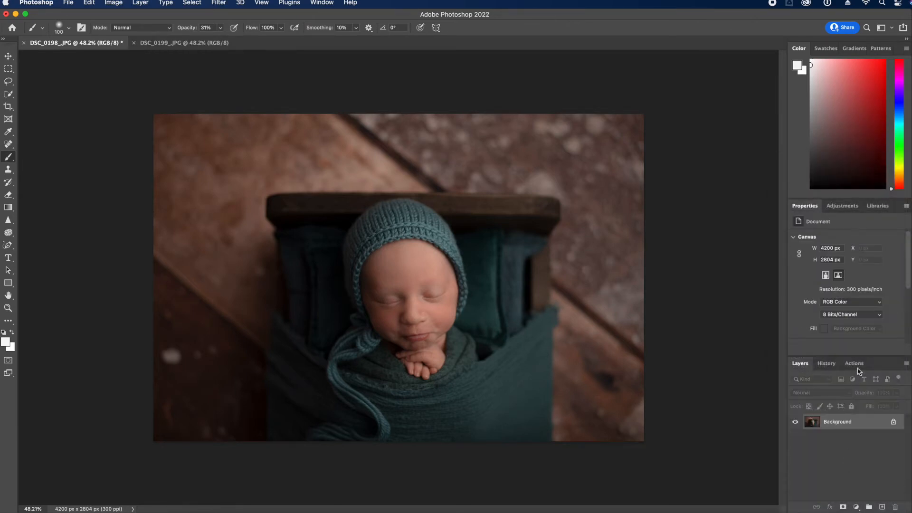
# Run the ADD depth action, paint it in with a 1300-size 100% brush, and flatten
pyautogui.click(854, 363)
pyautogui.click(858, 429)
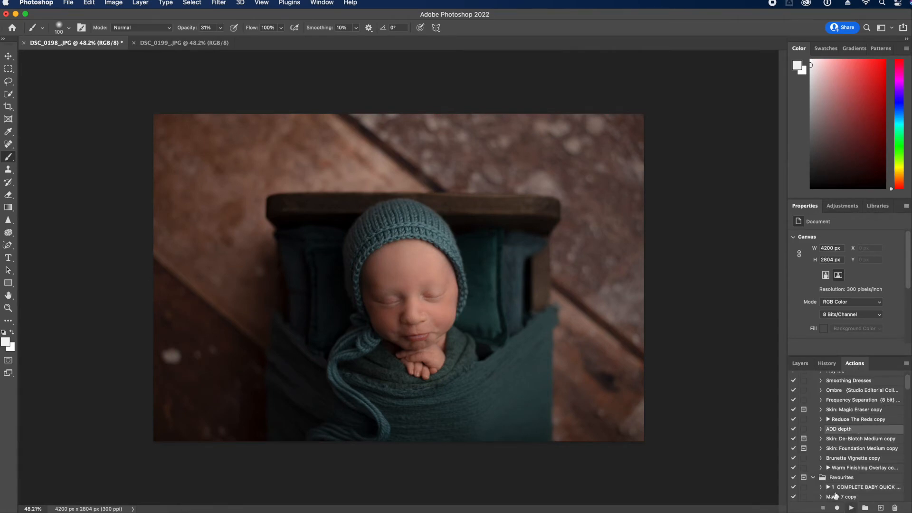
pyautogui.click(850, 506)
pyautogui.click(221, 27)
pyautogui.moveTo(228, 42); pyautogui.dragTo(257, 41)
pyautogui.press(']')
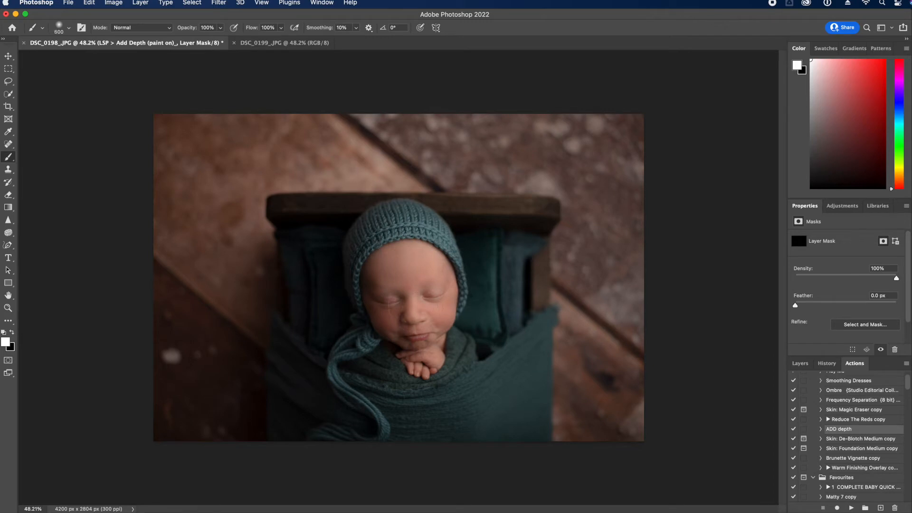
pyautogui.press(']')
pyautogui.press(']')
pyautogui.press(']')
pyautogui.click(411, 304)
pyautogui.click(796, 366)
pyautogui.click(905, 365)
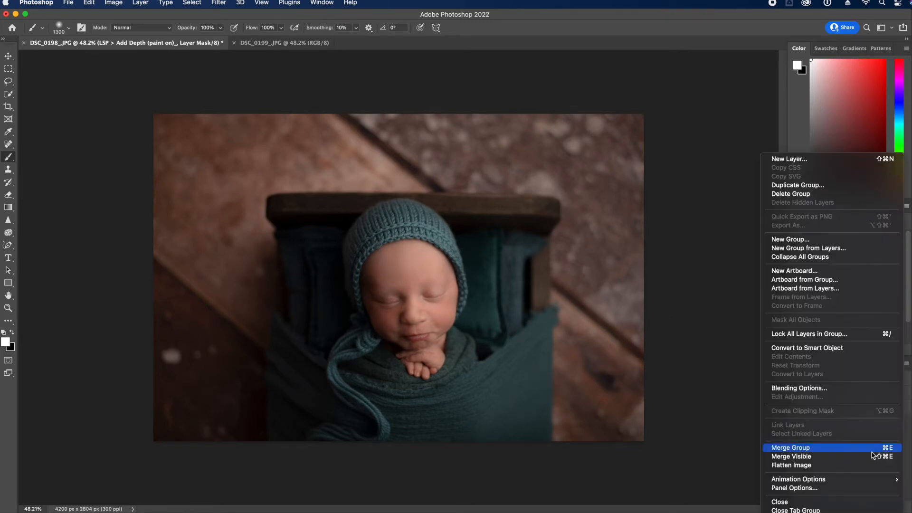
pyautogui.click(858, 465)
# Run the Reduce The Reds copy action, flatten the image, and duplicate the Background layer
pyautogui.click(861, 365)
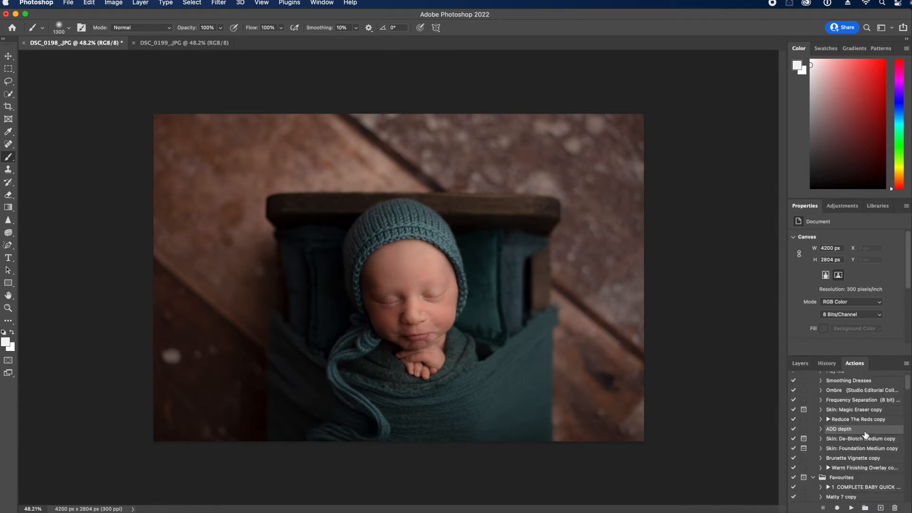
pyautogui.click(865, 420)
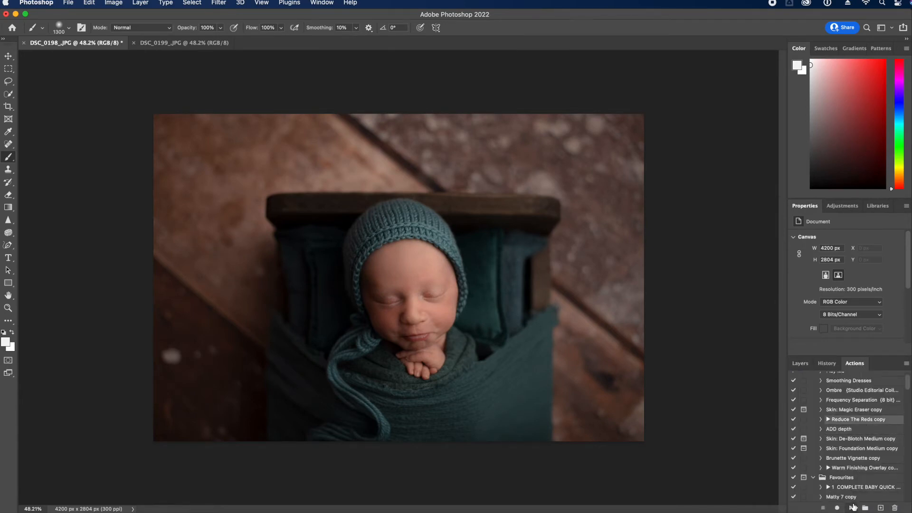
pyautogui.click(851, 508)
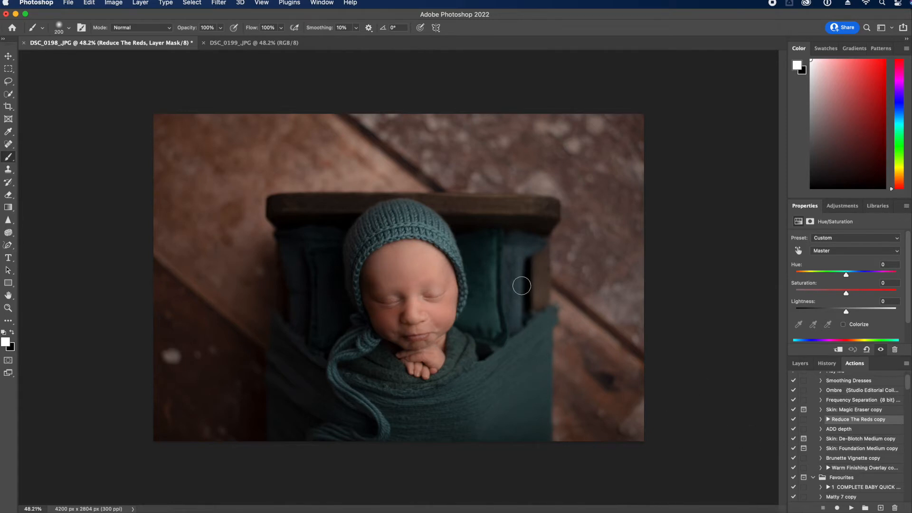
pyautogui.click(800, 363)
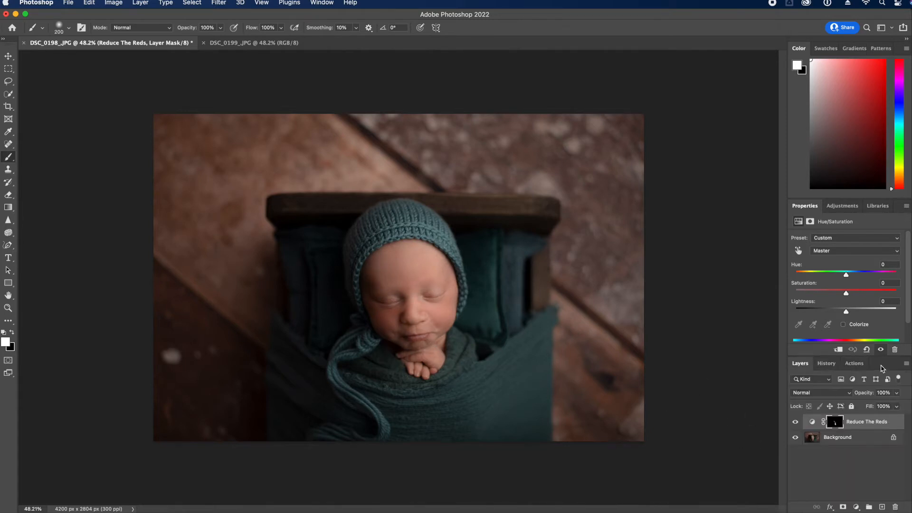
pyautogui.click(906, 363)
pyautogui.click(839, 466)
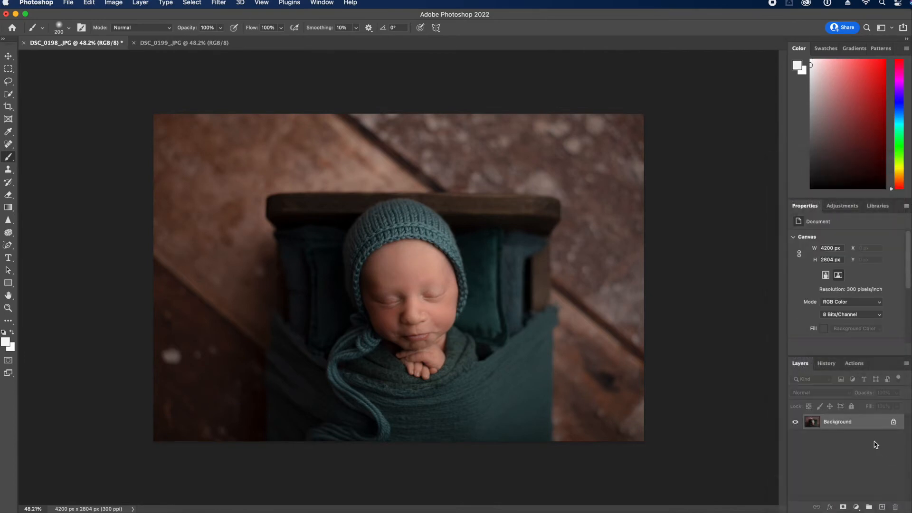
pyautogui.moveTo(863, 426); pyautogui.dragTo(882, 508)
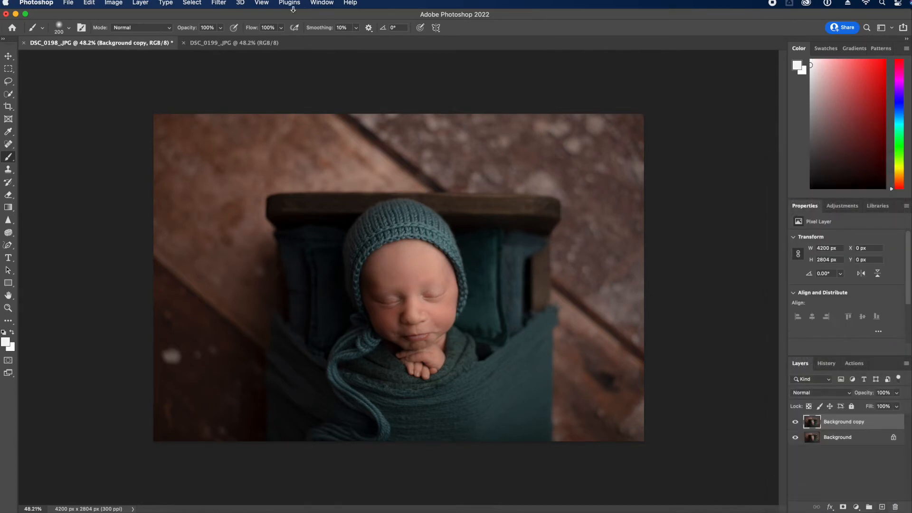
# Liquify the Background copy, reshaping the head with Push Left at brush sizes from 200 to 500
pyautogui.click(219, 3)
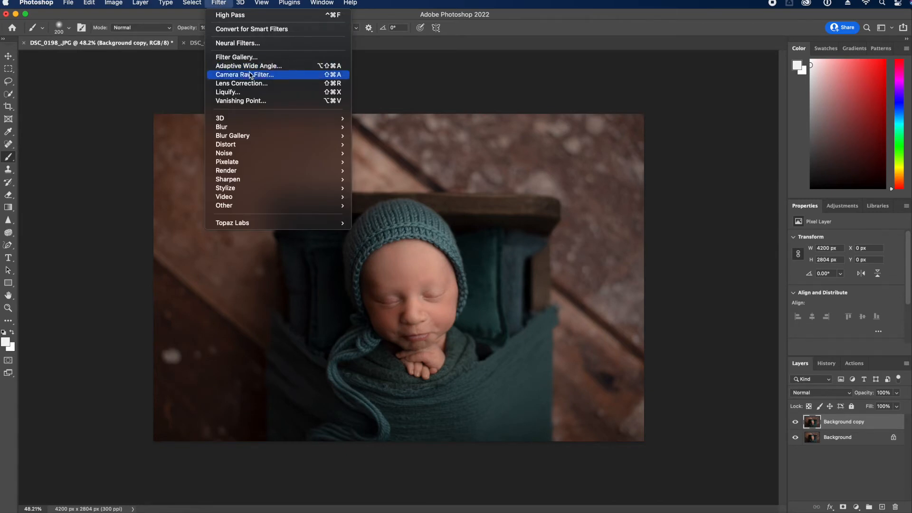
pyautogui.click(238, 94)
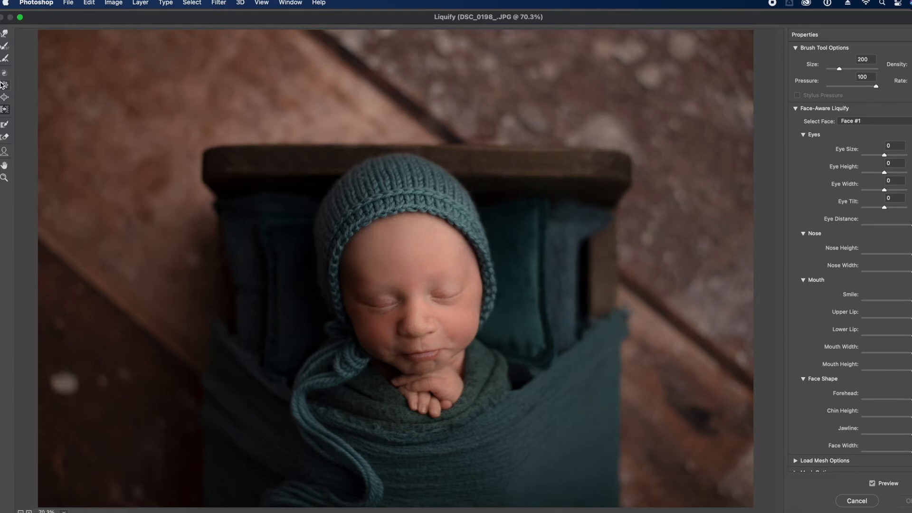
pyautogui.click(5, 72)
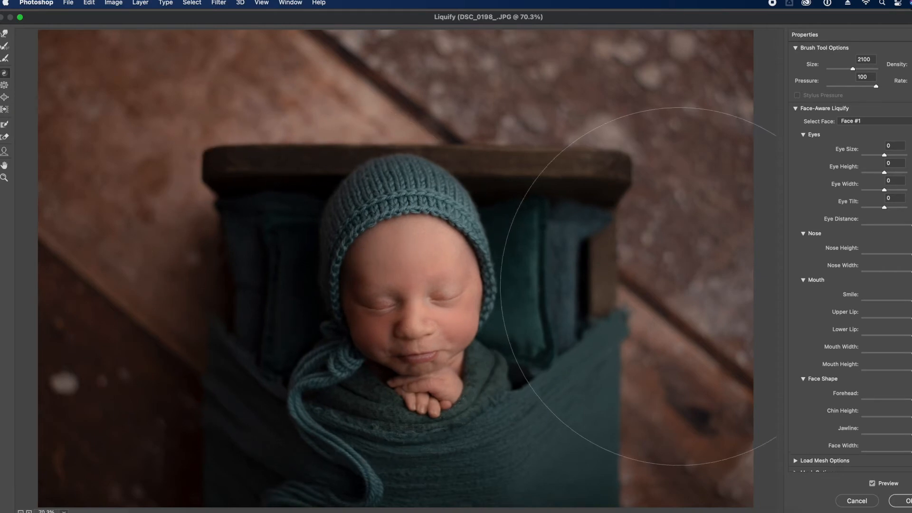
pyautogui.click(4, 109)
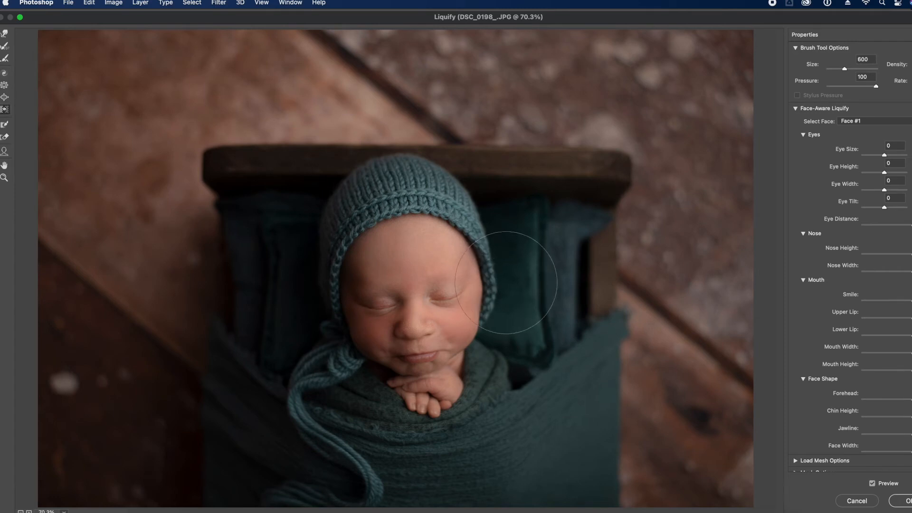
pyautogui.press('[')
pyautogui.press('[')
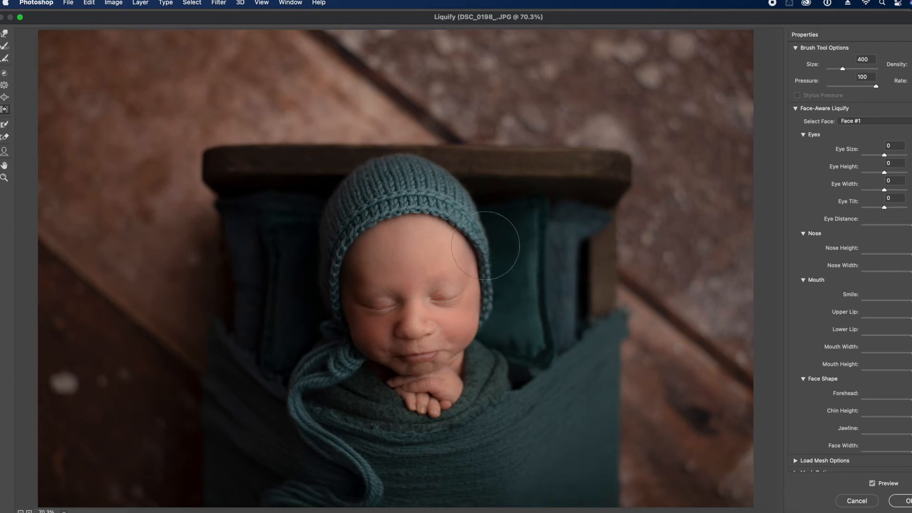
pyautogui.press('[')
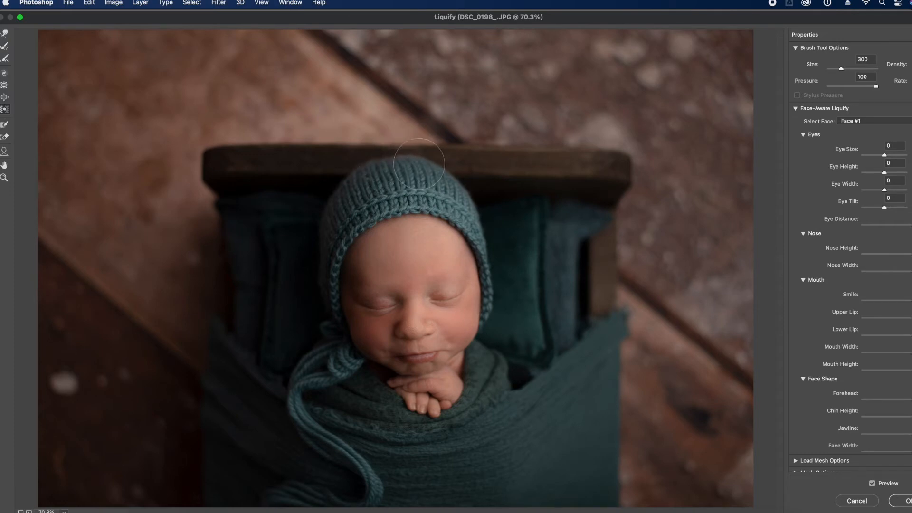
pyautogui.press('[')
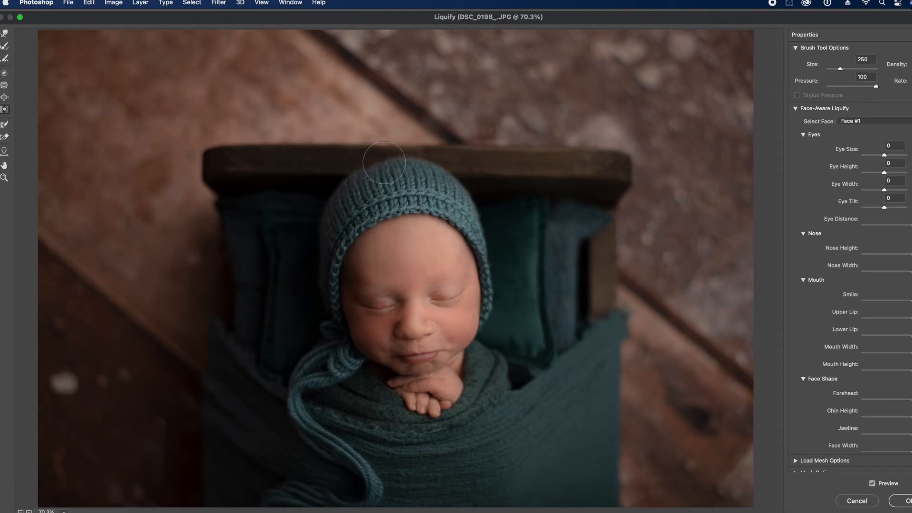
pyautogui.press('[')
pyautogui.press(']')
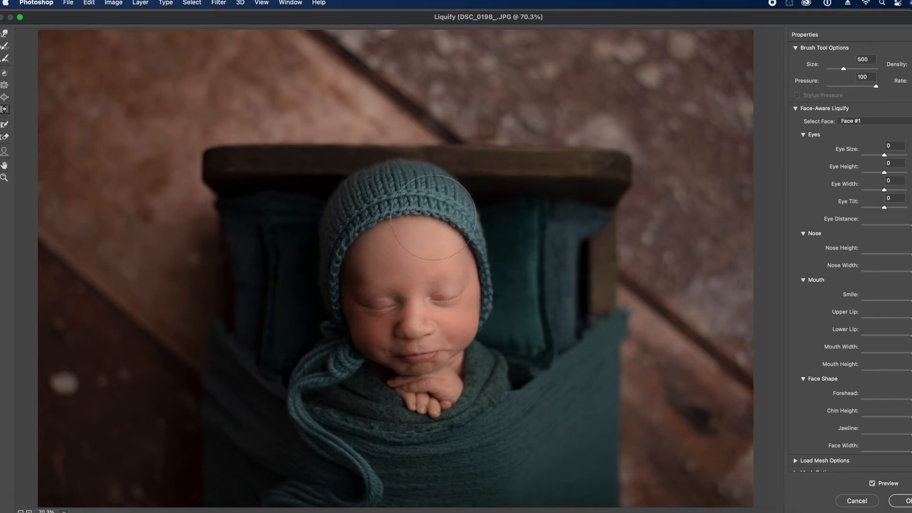
pyautogui.press(']')
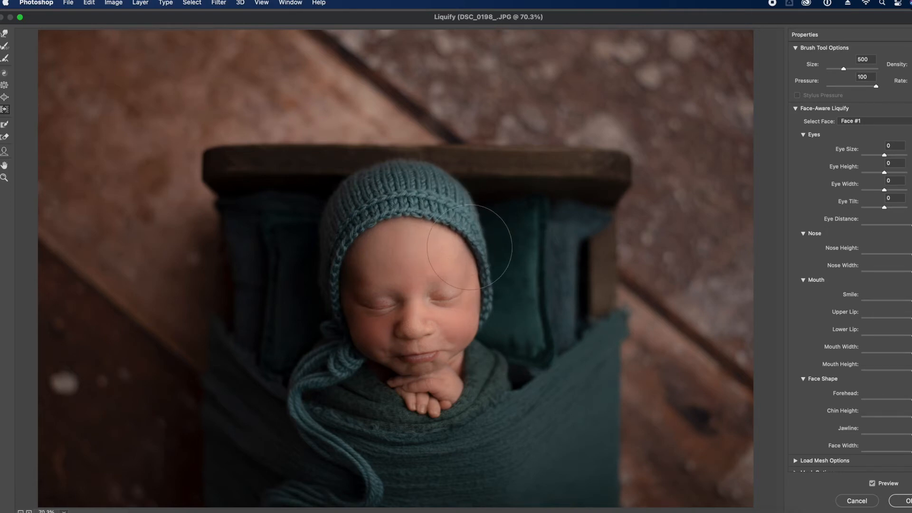
pyautogui.press('[')
pyautogui.press('[')
pyautogui.press(']')
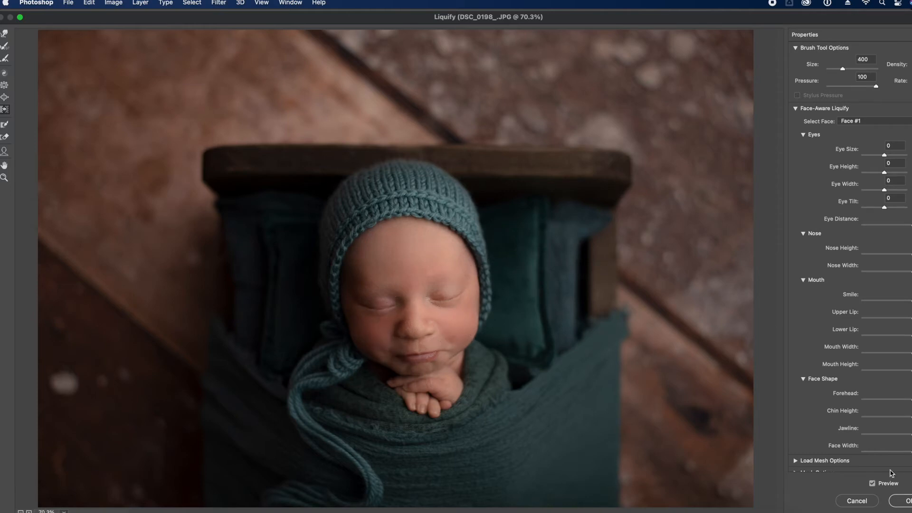
# Toggle the Liquify Preview to compare the reshaped face with the original, leaving it on
pyautogui.click(875, 486)
pyautogui.click(875, 486)
pyautogui.click(875, 486)
pyautogui.click(874, 486)
pyautogui.click(874, 486)
# Apply Liquify, flatten, and brighten DSC_0198 with a Levels white input of 231
pyautogui.press('Return')
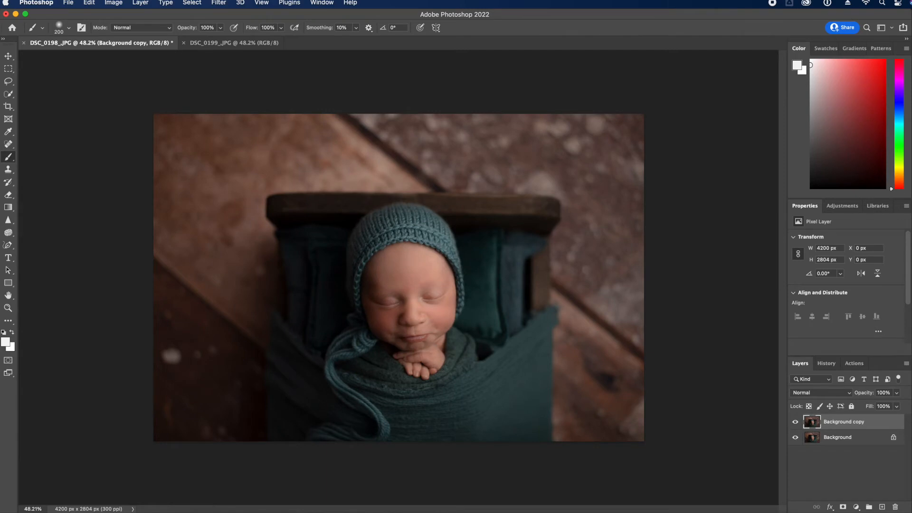
pyautogui.click(908, 365)
pyautogui.click(879, 465)
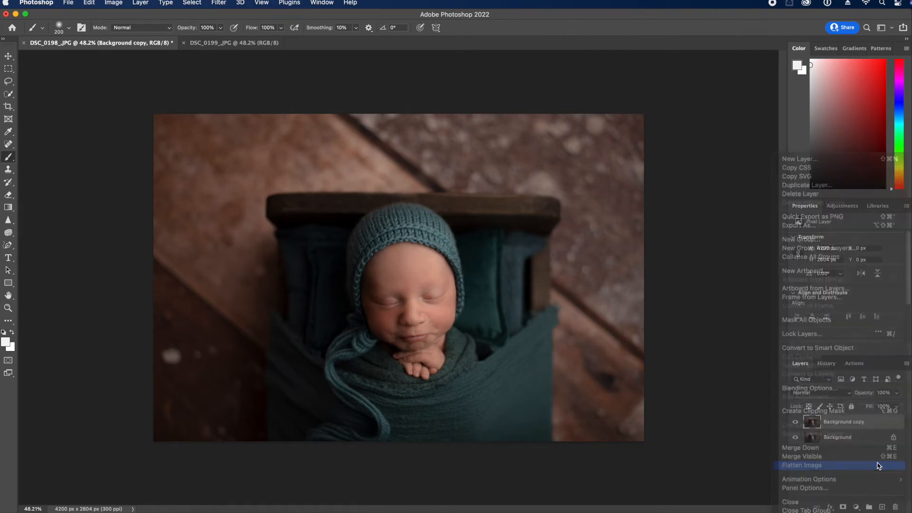
pyautogui.press('super+l')
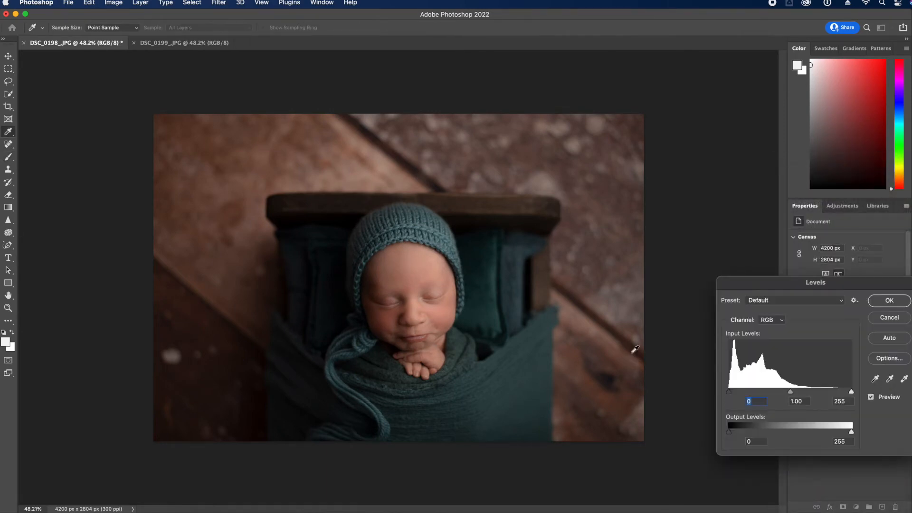
pyautogui.moveTo(841, 392); pyautogui.dragTo(842, 392)
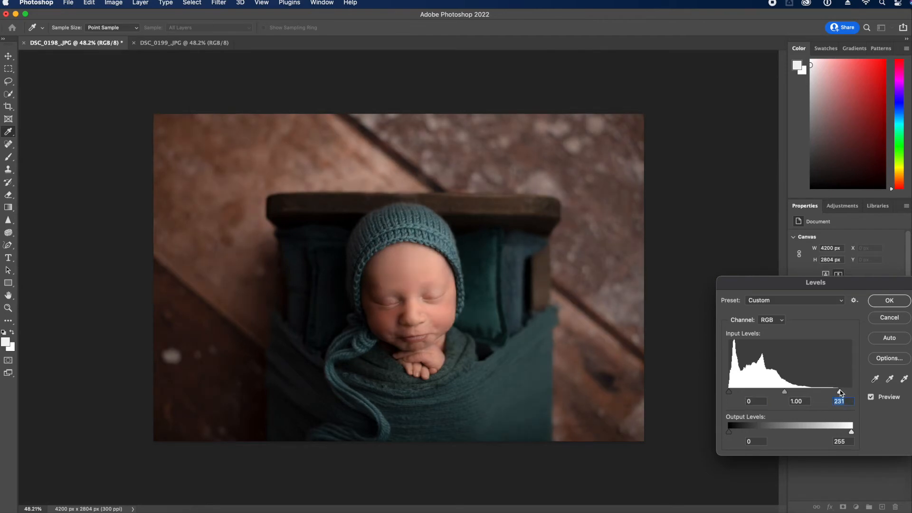
pyautogui.click(889, 301)
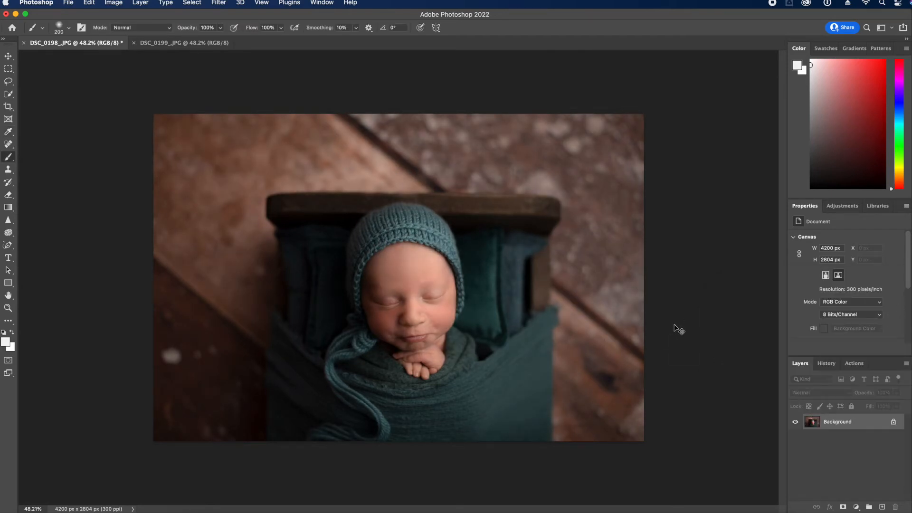
# Save DSC_0198 as a JPEG and close it
pyautogui.press('super+s')
pyautogui.click(460, 370)
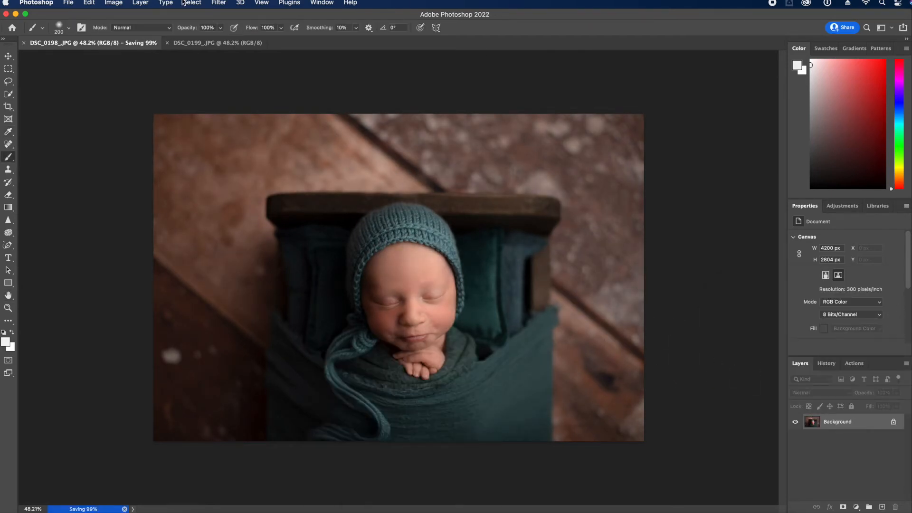
pyautogui.press('super+w')
pyautogui.click(854, 363)
# Run the skin retouching action and paint the Soft Skin mask over the forehead and face
pyautogui.click(856, 507)
pyautogui.click(801, 363)
pyautogui.press('[')
pyautogui.press('[')
pyautogui.press('[')
pyautogui.press('[')
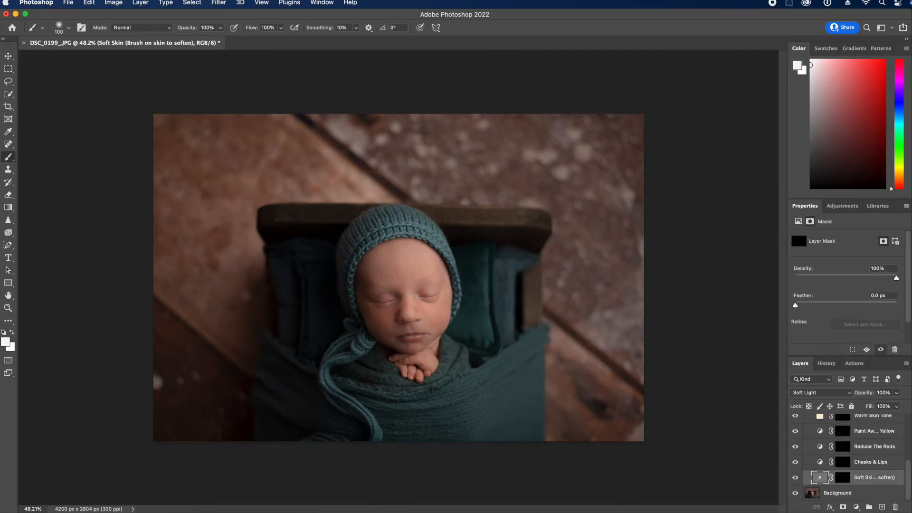
pyautogui.press('super+z')
pyautogui.click(843, 478)
pyautogui.moveTo(328, 343); pyautogui.dragTo(361, 343)
pyautogui.press(']')
pyautogui.press(']')
pyautogui.moveTo(418, 238); pyautogui.dragTo(466, 238)
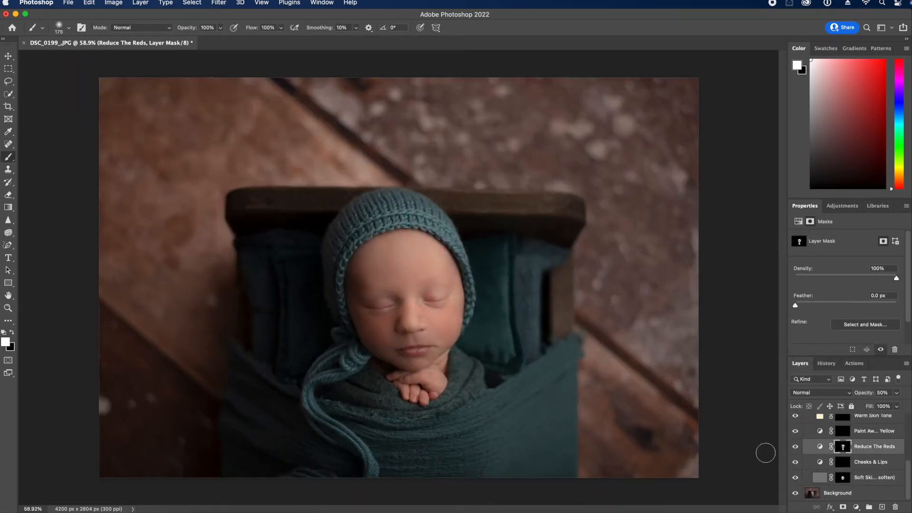
pyautogui.hotkey('alt', ']')
pyautogui.hotkey('alt', ']')
# Stamp visible layers into a merged copy and liquify the bonnet's brim and right side
pyautogui.press('super+alt+shift+e')
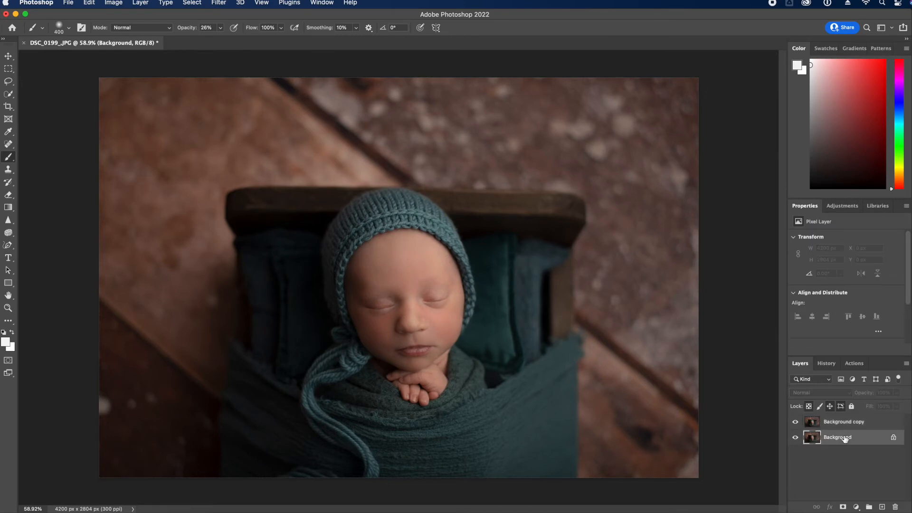
pyautogui.click(218, 2)
pyautogui.click(233, 97)
pyautogui.click(4, 33)
pyautogui.moveTo(415, 202); pyautogui.dragTo(414, 210)
pyautogui.moveTo(499, 290); pyautogui.dragTo(490, 287)
pyautogui.click(4, 151)
pyautogui.click(4, 110)
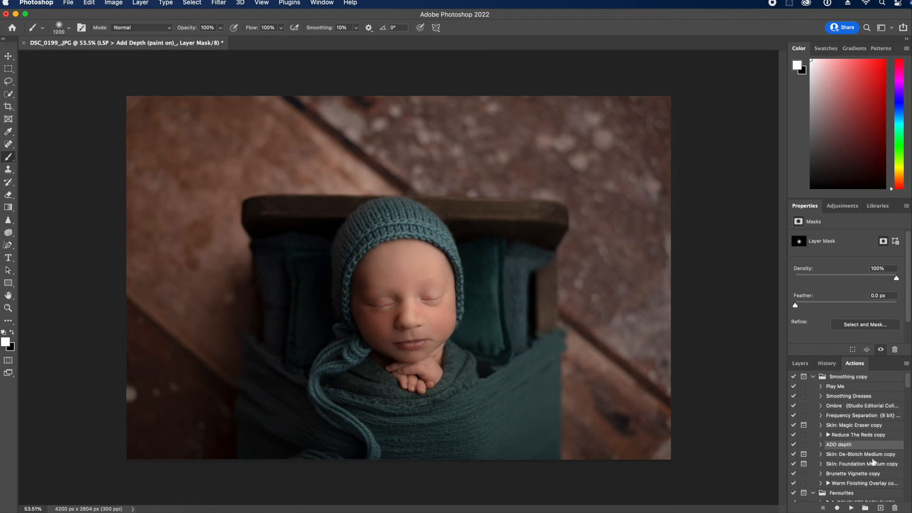
pyautogui.click(800, 363)
pyautogui.click(826, 363)
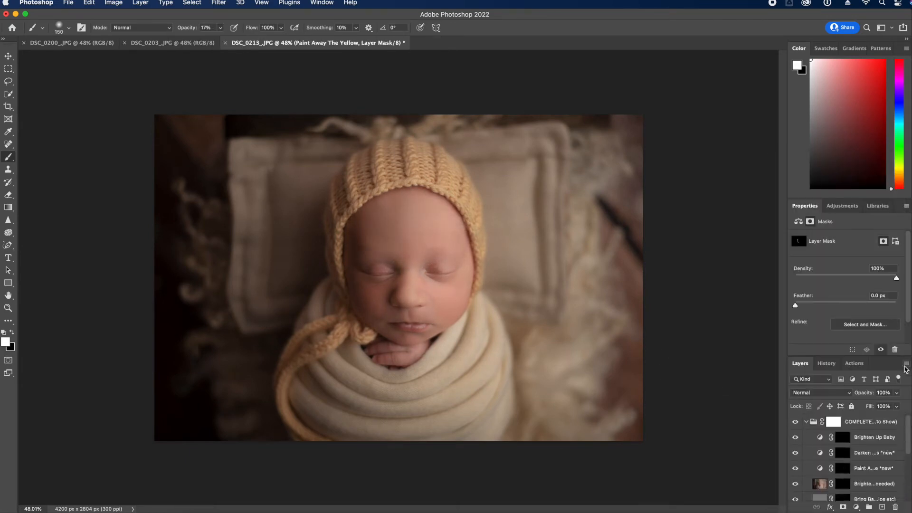
# Apply Liquify to DSC_0213, then spot-heal the dark streak along its right edge with a 175 brush
pyautogui.press('super+shift+x')
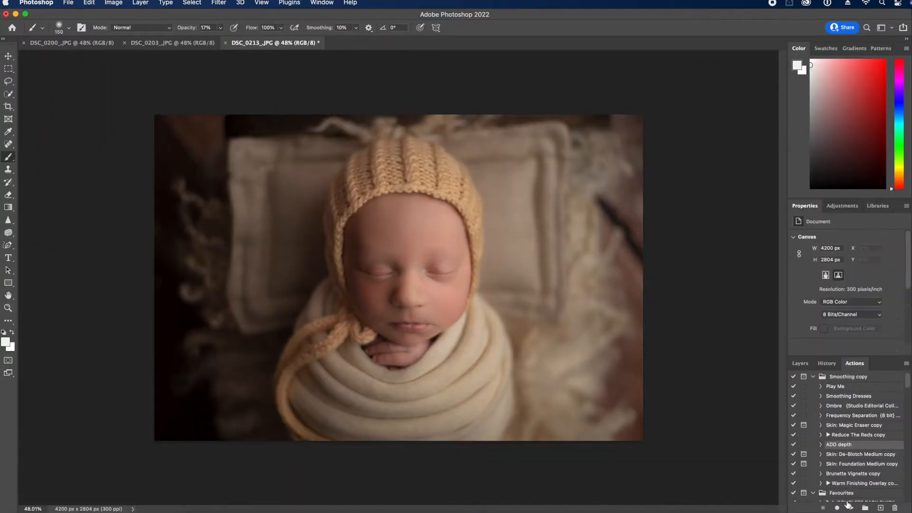
pyautogui.click(806, 422)
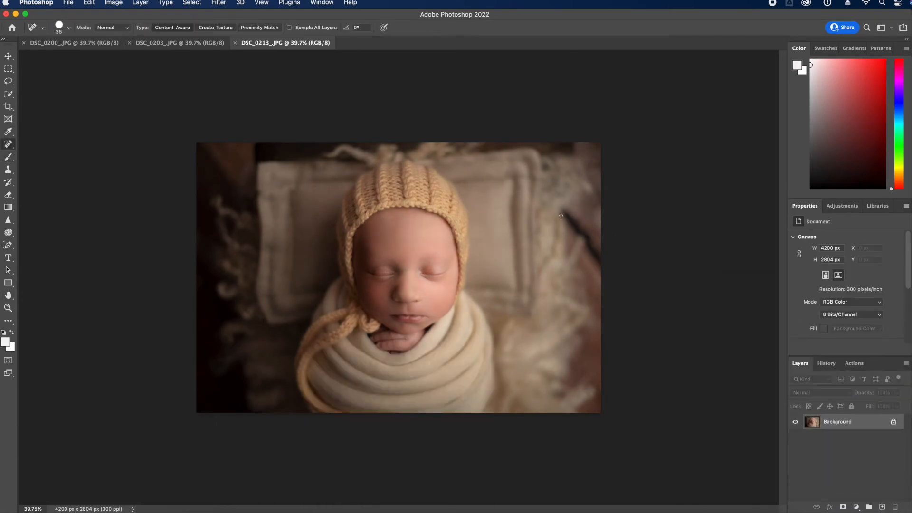
pyautogui.press(']')
pyautogui.moveTo(564, 212); pyautogui.dragTo(599, 256)
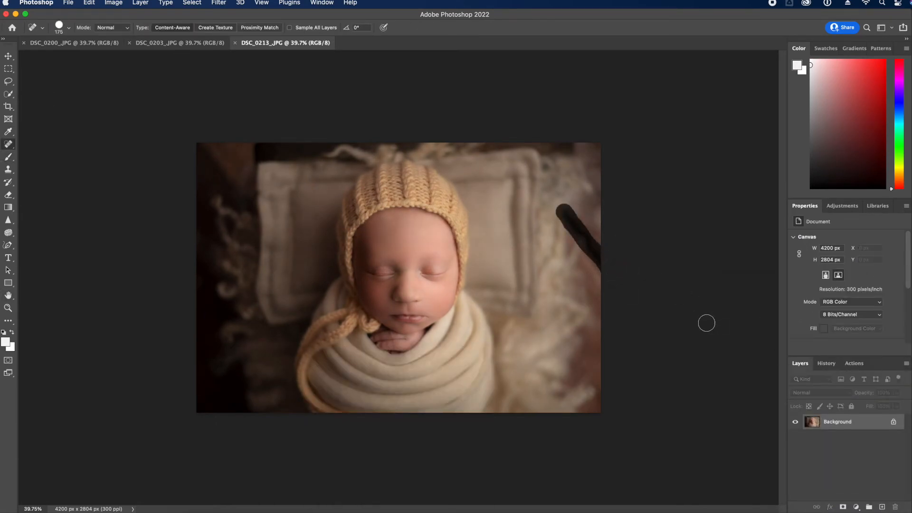
pyautogui.moveTo(607, 308); pyautogui.dragTo(654, 305)
pyautogui.moveTo(575, 227)
pyautogui.mouseDown()
pyautogui.moveTo(597, 260)
pyautogui.moveTo(671, 286)
pyautogui.mouseUp()
pyautogui.click(578, 229)
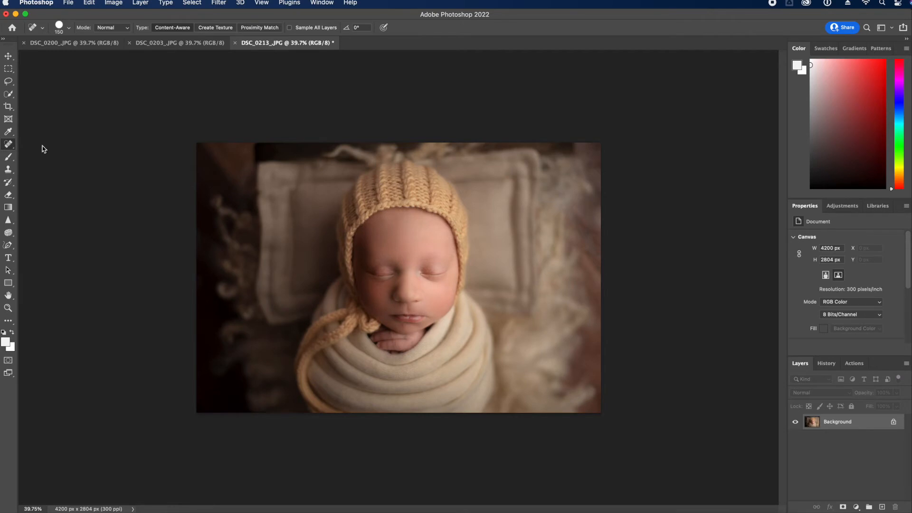
# Patch the remaining area at the right edge with the Patch Tool and deselect
pyautogui.rightClick(15, 146)
pyautogui.click(48, 161)
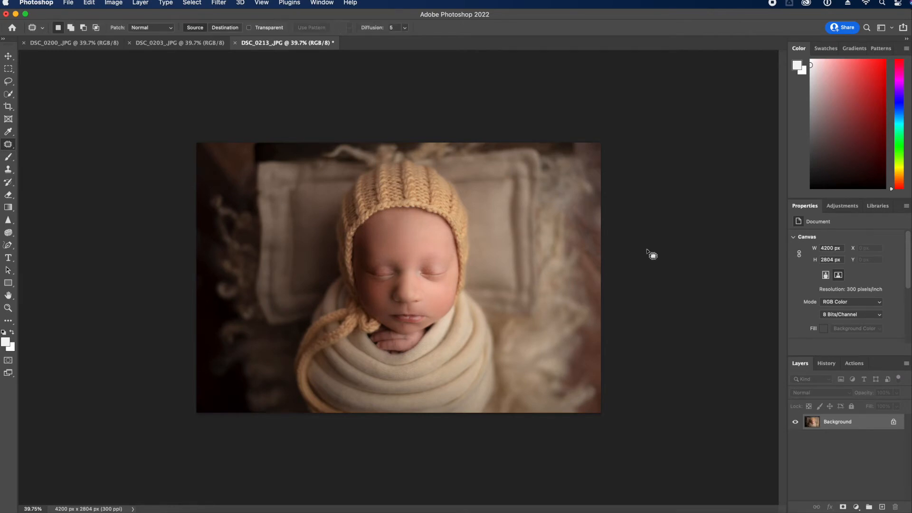
pyautogui.moveTo(606, 251); pyautogui.dragTo(606, 252)
pyautogui.press('super+d')
# Save and close DSC_0213, then bring up the DSC_0200 photo
pyautogui.press('super+s')
pyautogui.click(235, 43)
pyautogui.click(85, 43)
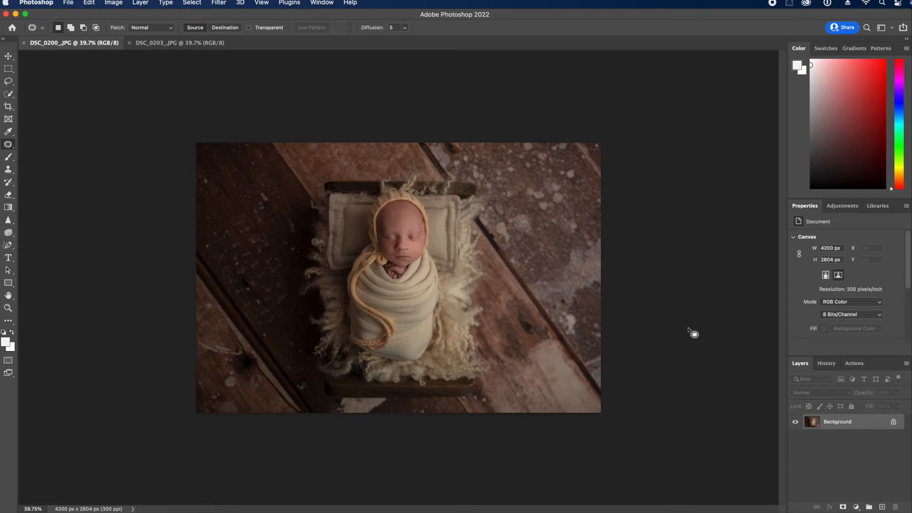
# Duplicate the Background layer, open Liquify, and push the swaddle's left edge inward
pyautogui.moveTo(859, 422); pyautogui.dragTo(887, 507)
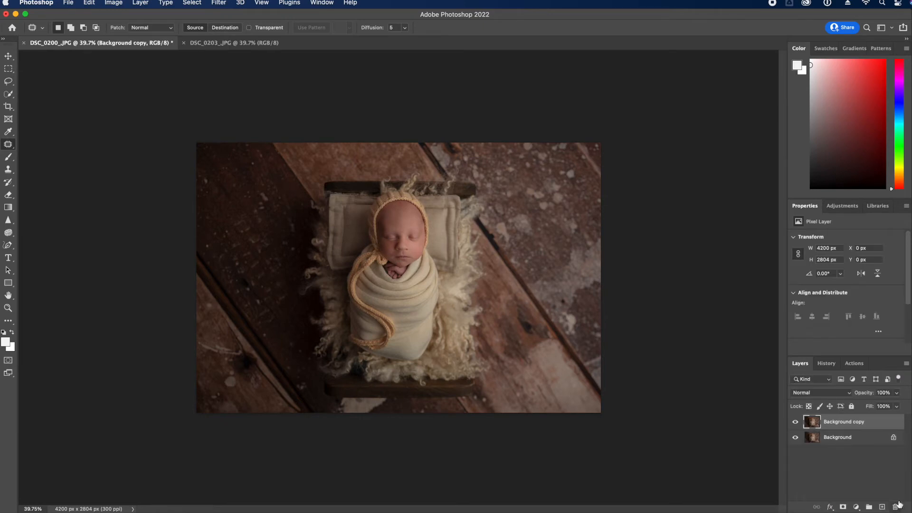
pyautogui.click(222, 4)
pyautogui.click(240, 95)
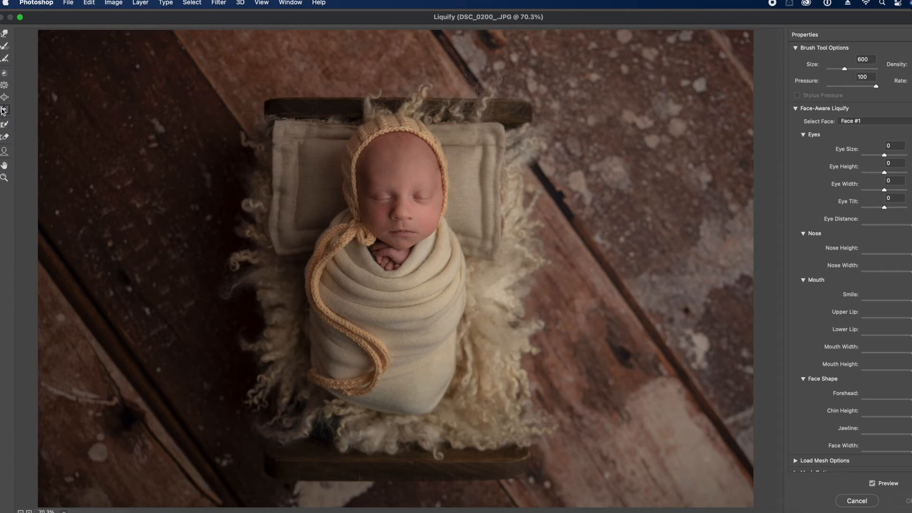
pyautogui.click(4, 110)
pyautogui.press('[')
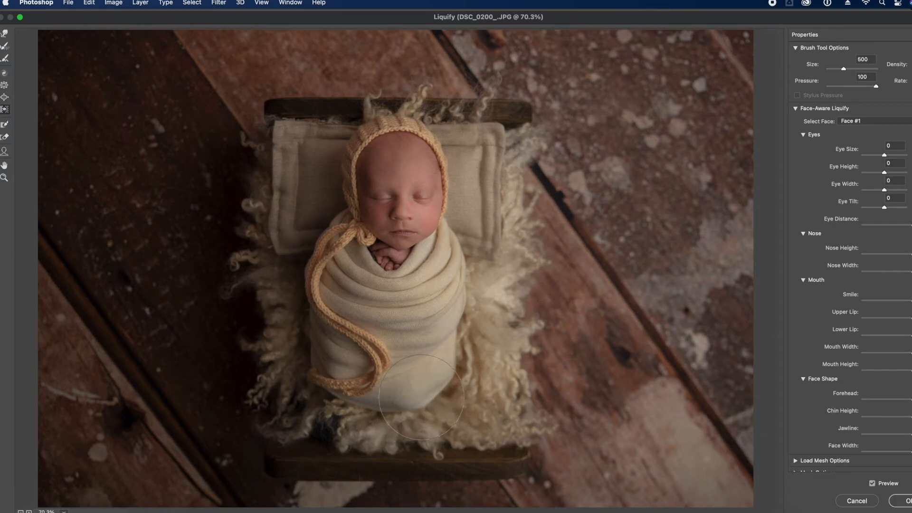
pyautogui.press(']')
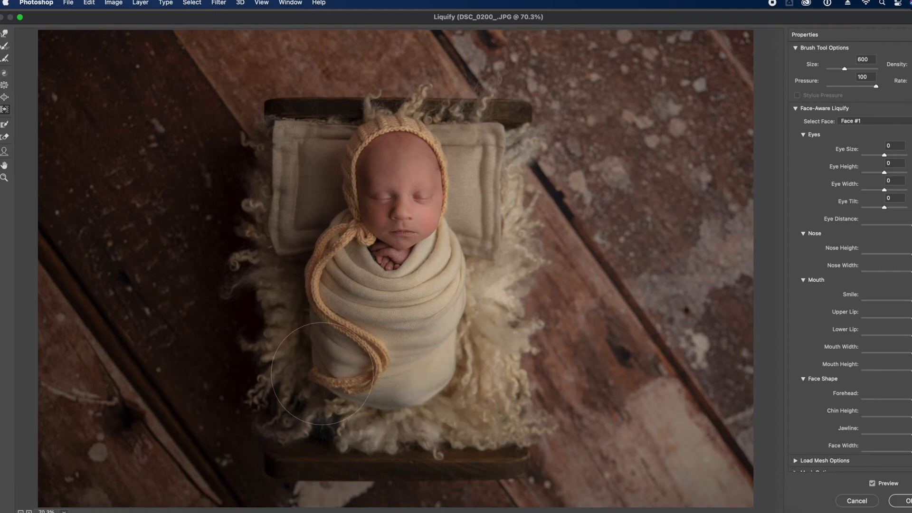
pyautogui.press('[')
pyautogui.press('[')
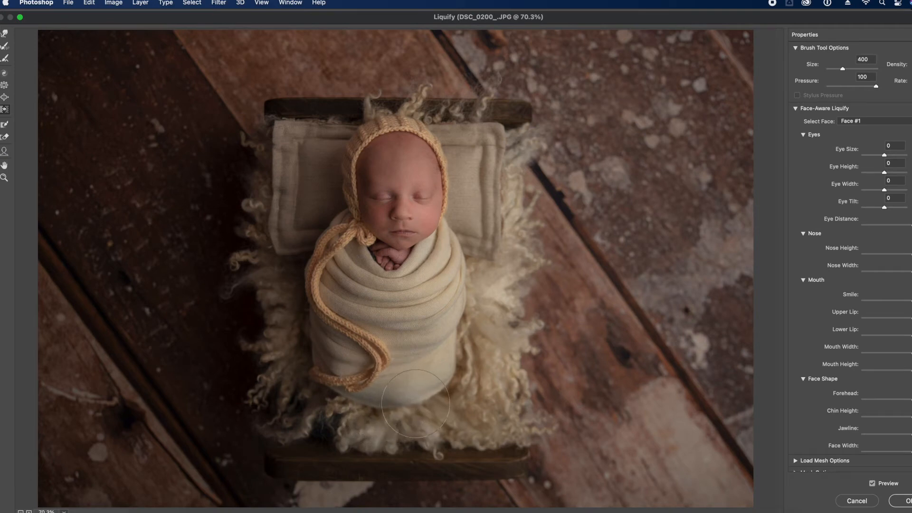
pyautogui.press(']')
pyautogui.press(']')
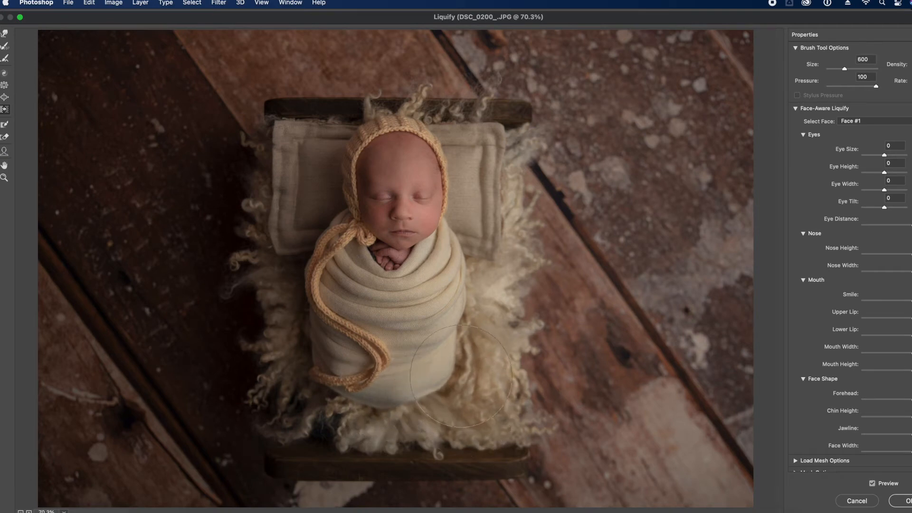
pyautogui.press(']')
pyautogui.press(']')
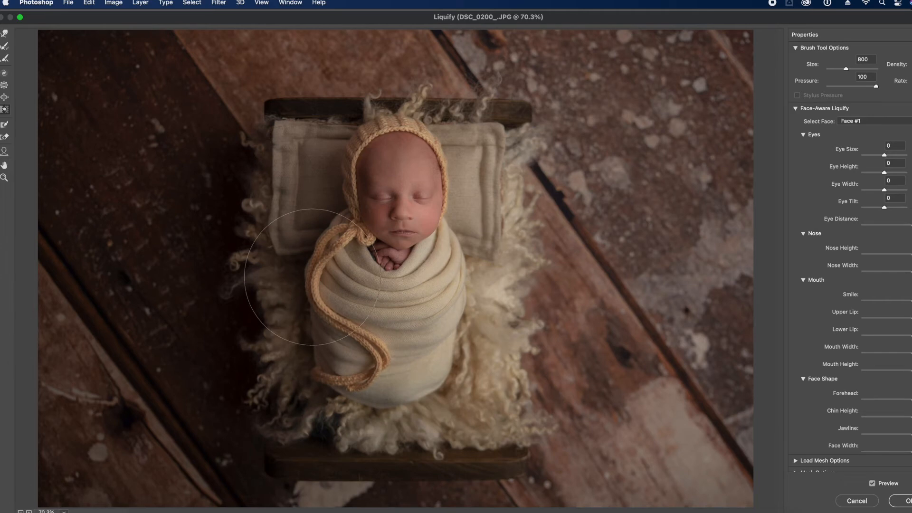
pyautogui.moveTo(313, 277); pyautogui.dragTo(313, 282)
pyautogui.press('[')
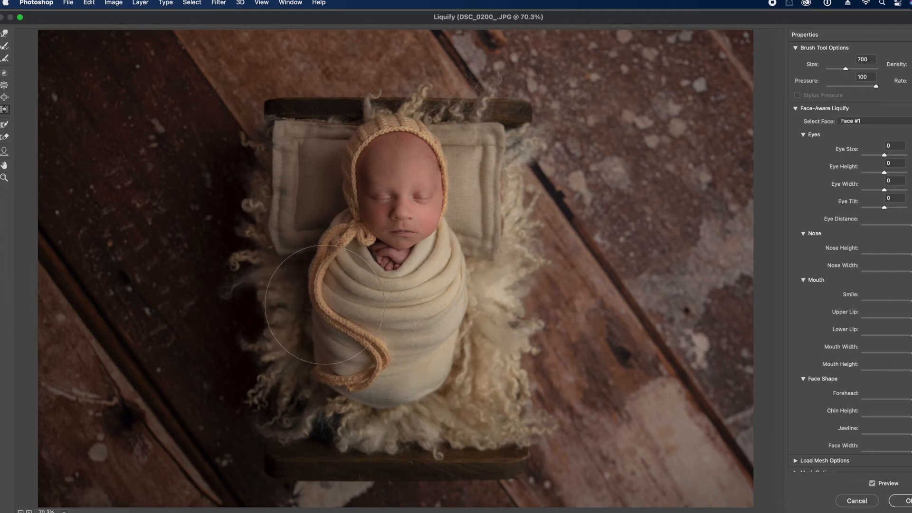
pyautogui.press(']')
pyautogui.press(']')
pyautogui.press(']')
pyautogui.press(']')
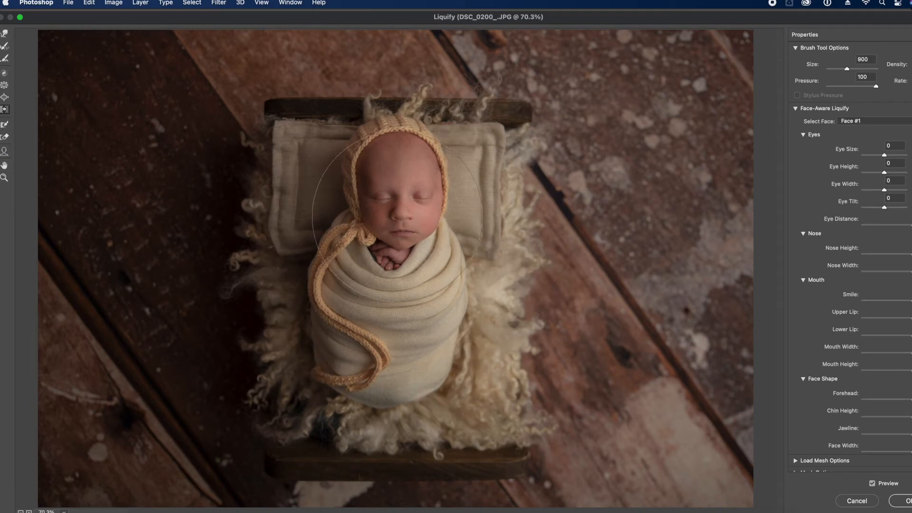
pyautogui.press('[')
pyautogui.press('[')
pyautogui.press('[')
pyautogui.press('[')
pyautogui.press('[')
pyautogui.press('[')
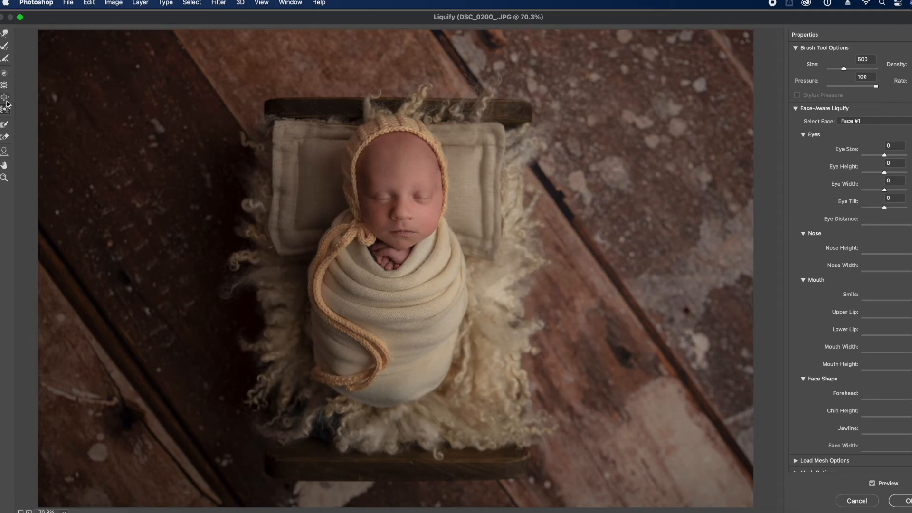
# Try the Pucker brush, then push the left and right wool fringe into the wood
pyautogui.click(6, 87)
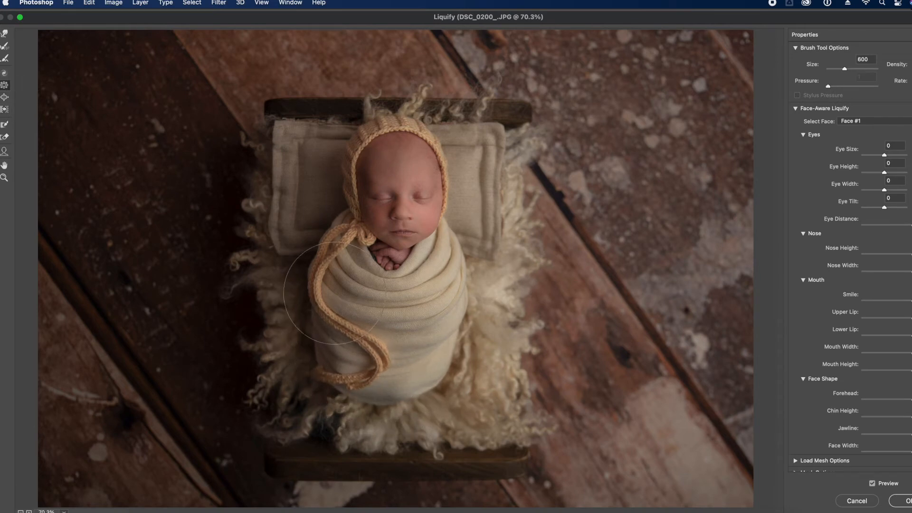
pyautogui.press('[')
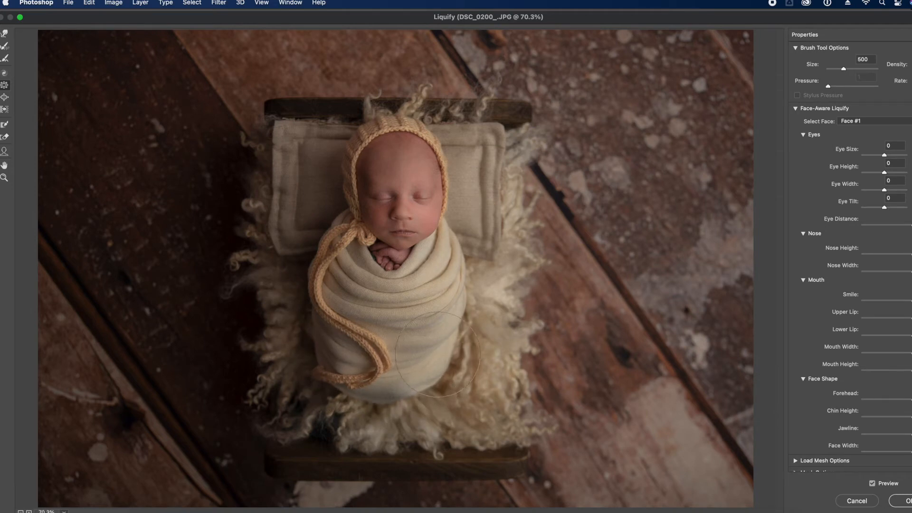
pyautogui.press(']')
pyautogui.press(']')
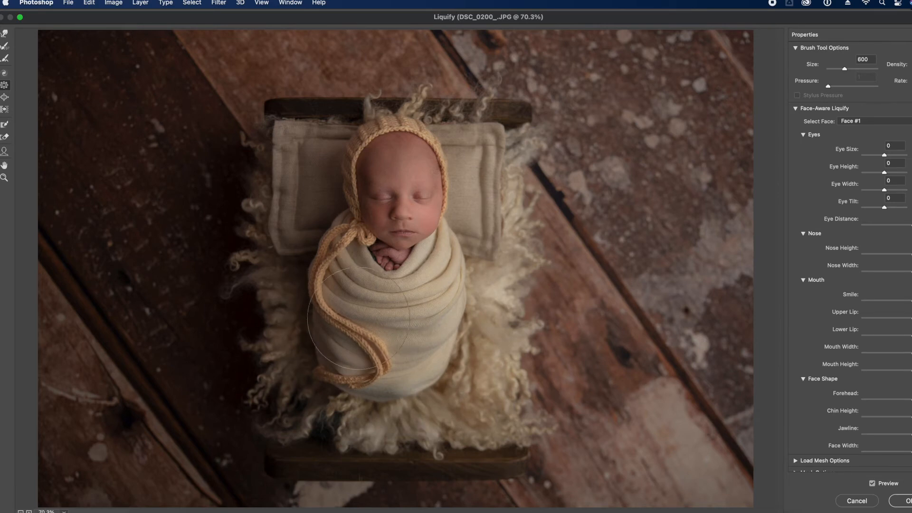
pyautogui.press(']')
pyautogui.press(']')
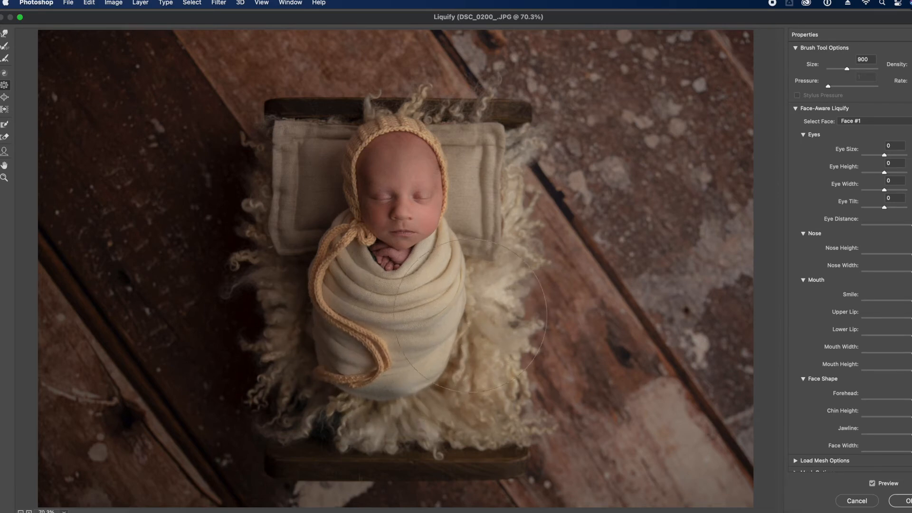
pyautogui.click(5, 109)
pyautogui.press(']')
pyautogui.moveTo(217, 263); pyautogui.dragTo(212, 246)
pyautogui.press('[')
pyautogui.press('[')
pyautogui.moveTo(254, 325); pyautogui.dragTo(234, 260)
pyautogui.press('[')
pyautogui.moveTo(564, 267); pyautogui.dragTo(553, 248)
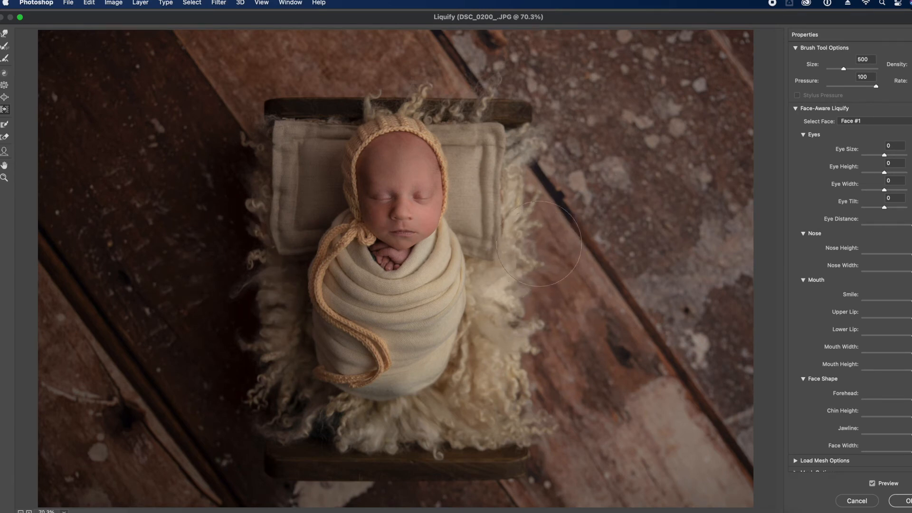
# Push the left wool fringe further left with a smaller brush and nudge it beside the bed
pyautogui.moveTo(263, 336); pyautogui.dragTo(261, 312)
pyautogui.press('[')
pyautogui.moveTo(244, 363); pyautogui.dragTo(257, 374)
pyautogui.moveTo(263, 247); pyautogui.dragTo(260, 224)
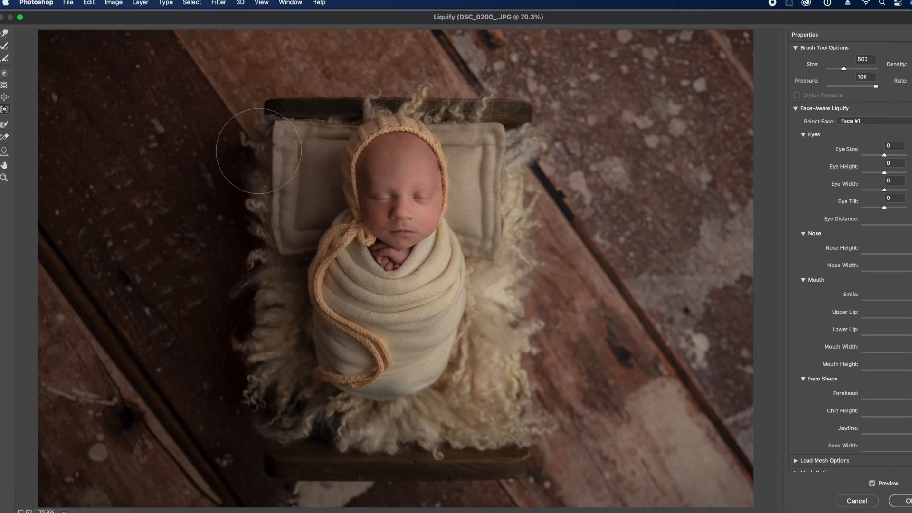
pyautogui.press(']')
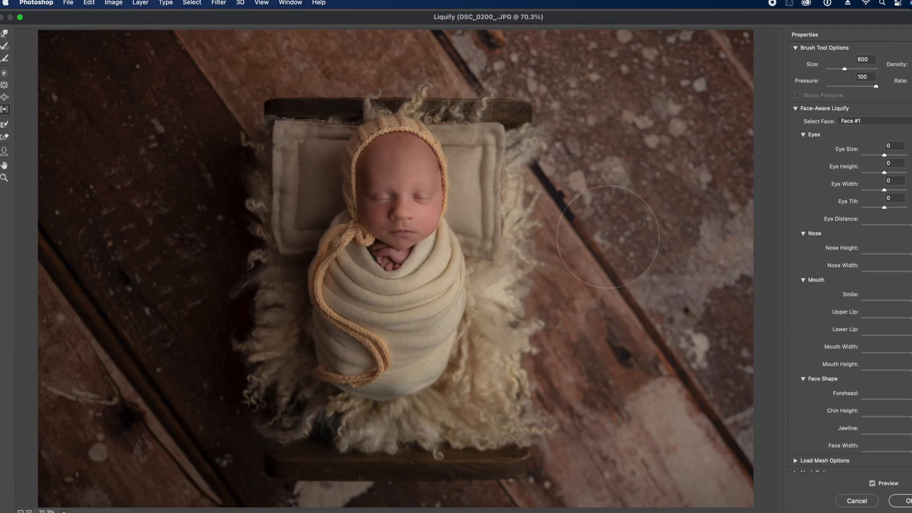
pyautogui.press('[')
pyautogui.press('[')
pyautogui.press('[')
pyautogui.press('[')
pyautogui.press('[')
pyautogui.press(']')
pyautogui.press(']')
pyautogui.press(']')
pyautogui.press('[')
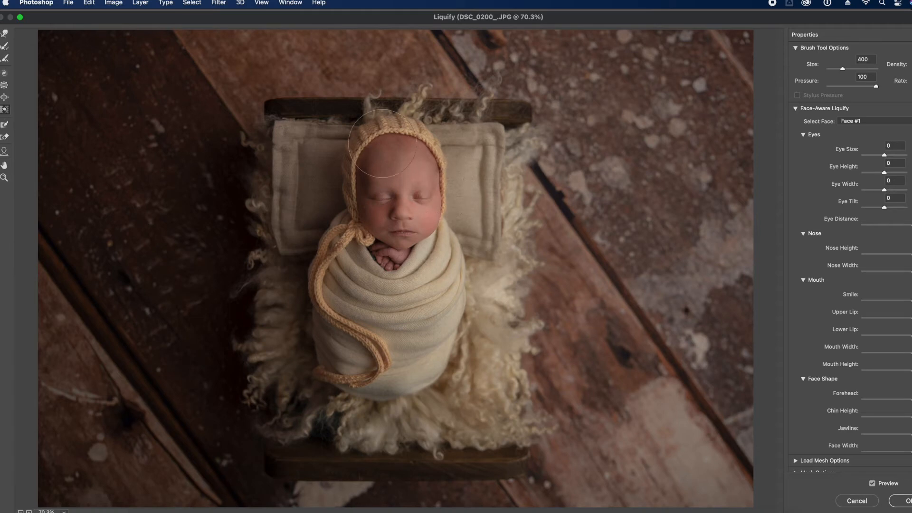
pyautogui.press(']')
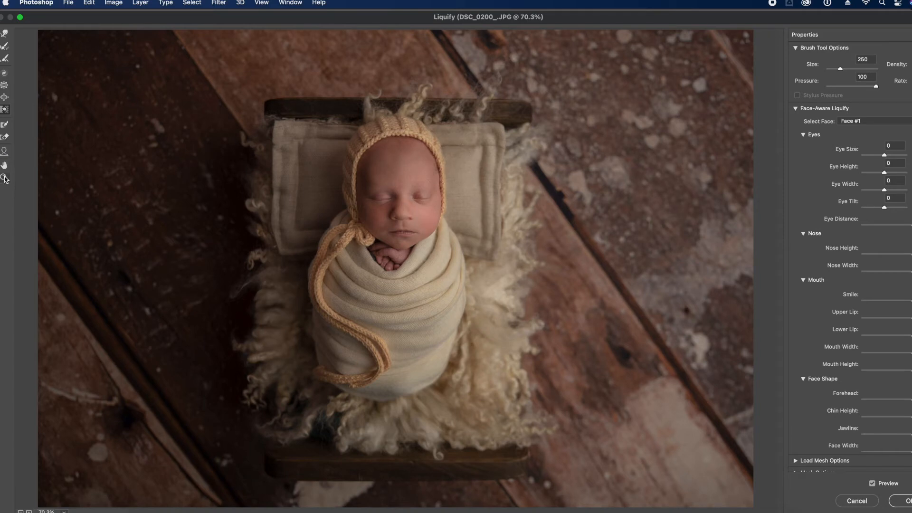
# Switch to Face-Aware reshaping and toggle Preview to compare before and after
pyautogui.click(5, 153)
pyautogui.moveTo(393, 158)
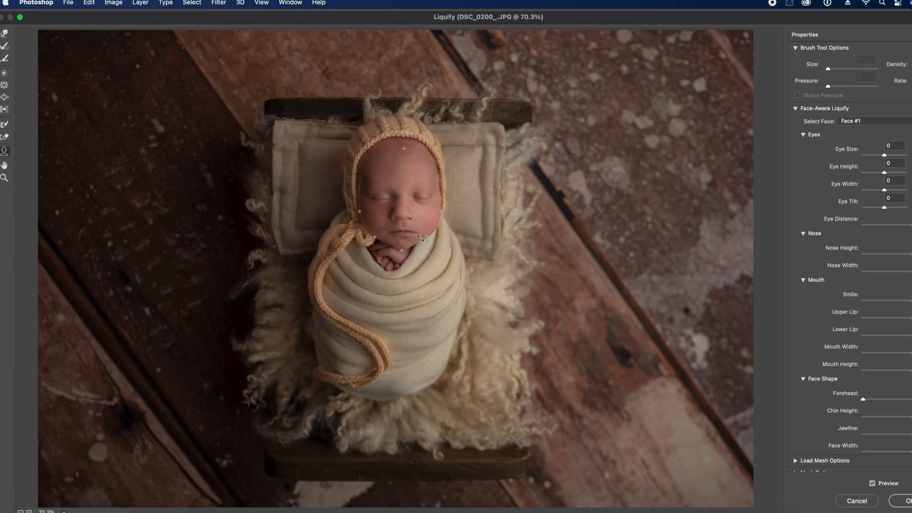
pyautogui.click(872, 484)
pyautogui.click(872, 483)
pyautogui.click(872, 483)
pyautogui.click(872, 483)
# Warp the blanket edge and bonnet string with a resized push brush
pyautogui.click(5, 110)
pyautogui.press(']')
pyautogui.press(']')
pyautogui.press(']')
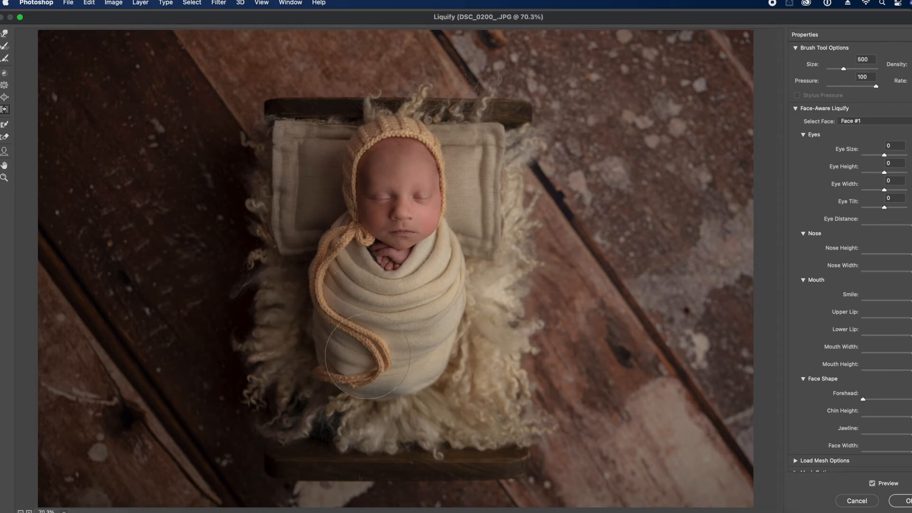
pyautogui.press(']')
pyautogui.press(']')
pyautogui.press(']')
pyautogui.press(']')
pyautogui.press(']')
pyautogui.press(']')
pyautogui.press(']')
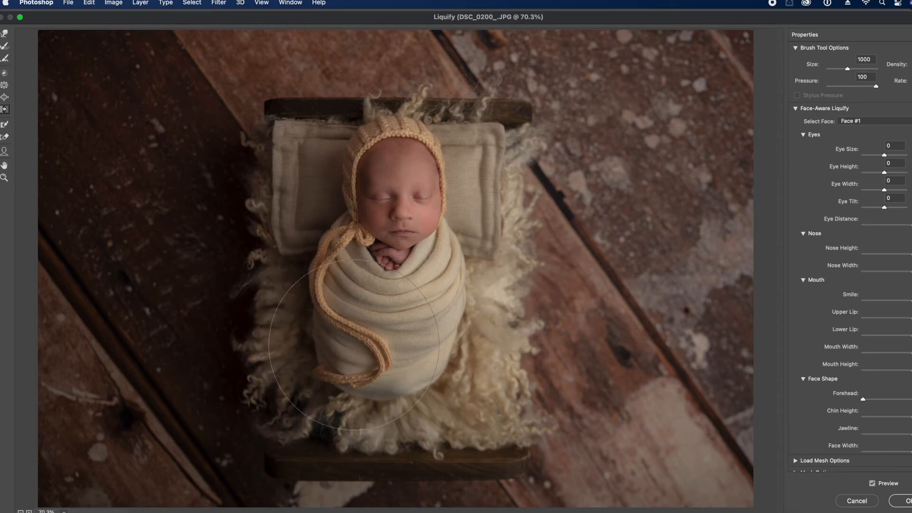
pyautogui.press('[')
pyautogui.press('[')
pyautogui.press('[')
pyautogui.moveTo(309, 271); pyautogui.dragTo(387, 363)
pyautogui.press('[')
pyautogui.press('[')
pyautogui.press('[')
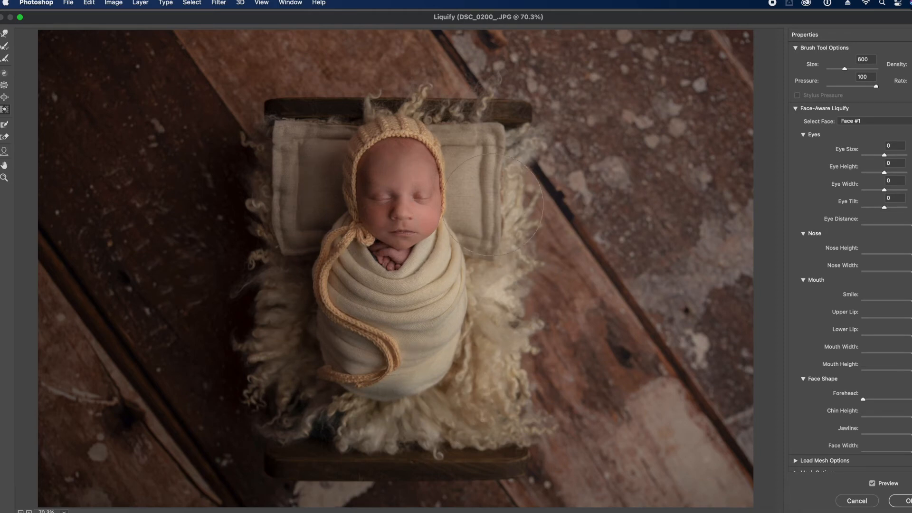
# Pick a smaller Twirl brush and toggle Preview to compare the original with the liquified image
pyautogui.click(5, 73)
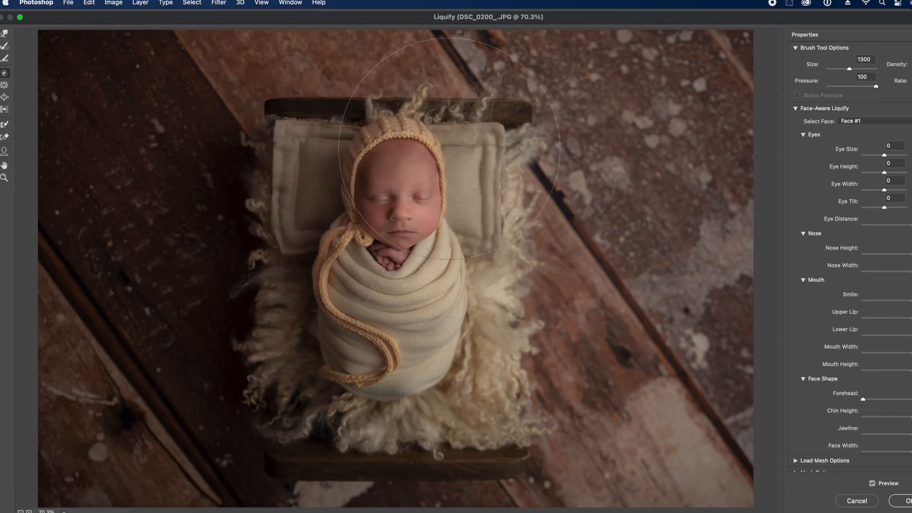
pyautogui.press('[')
pyautogui.press('[')
pyautogui.press('[')
pyautogui.press('[')
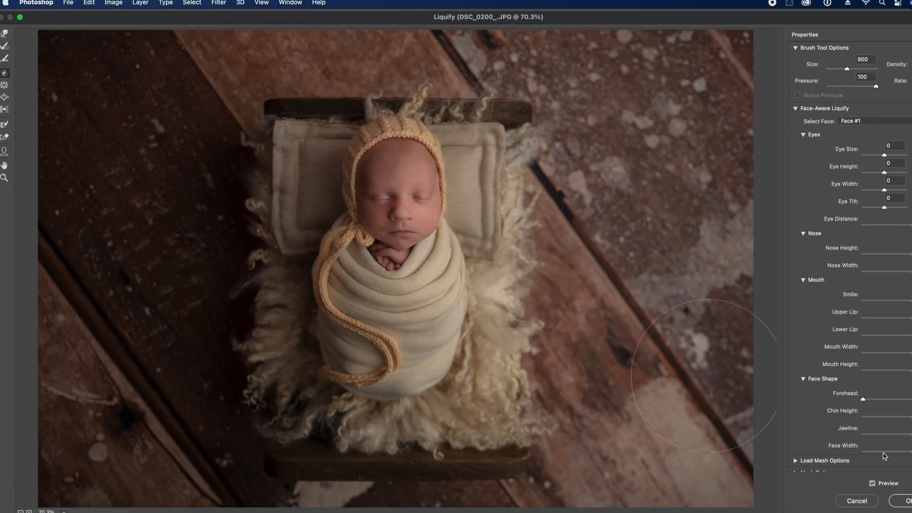
pyautogui.click(873, 484)
pyautogui.click(872, 486)
pyautogui.click(872, 484)
pyautogui.click(873, 485)
# Apply the Liquify changes, compare the copy on and off, and flatten the image
pyautogui.click(903, 501)
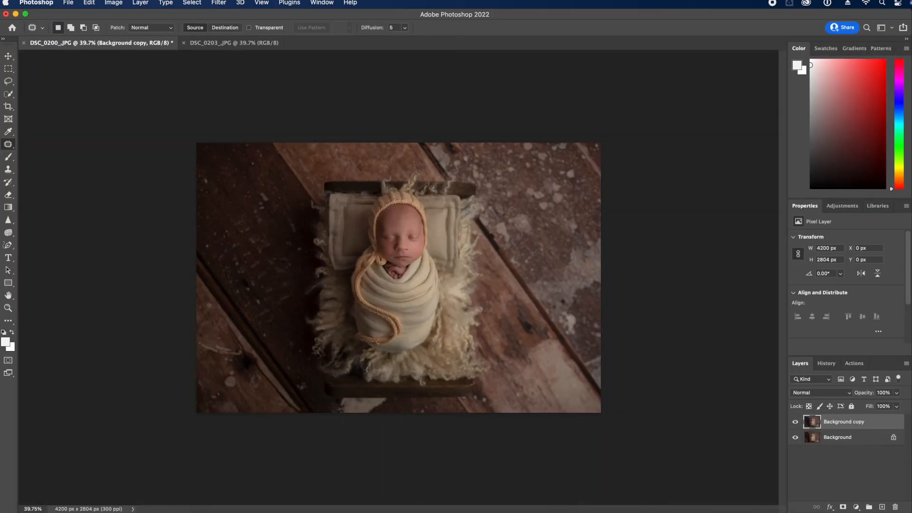
pyautogui.click(796, 423)
pyautogui.click(796, 422)
pyautogui.click(906, 368)
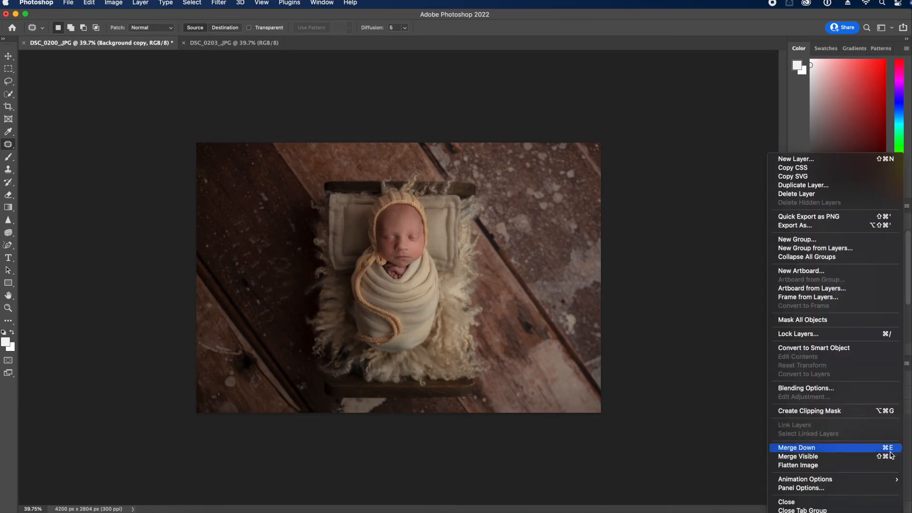
pyautogui.click(865, 465)
# Duplicate the Background and copy the lower floor strip below the bed onto a new layer
pyautogui.moveTo(870, 421); pyautogui.dragTo(883, 507)
pyautogui.click(8, 69)
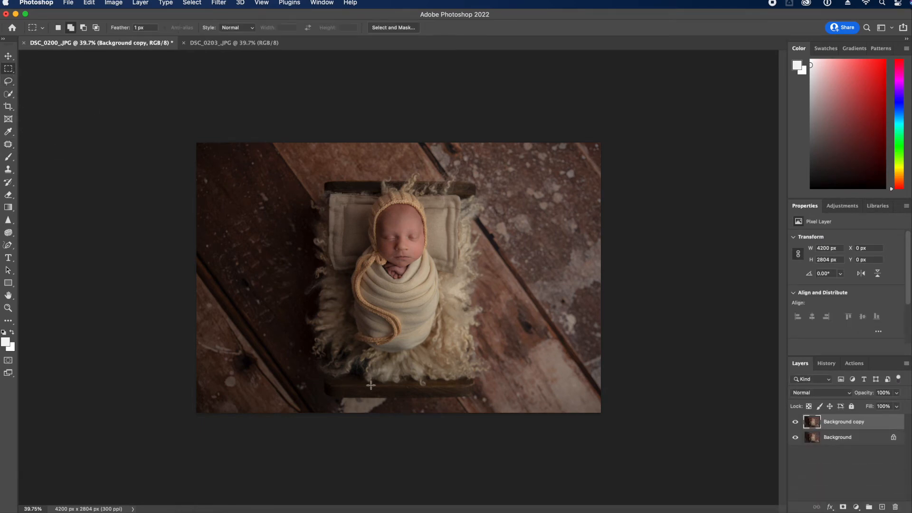
pyautogui.moveTo(184, 354); pyautogui.dragTo(602, 383)
pyautogui.press('super+d')
pyautogui.moveTo(183, 305); pyautogui.dragTo(808, 472)
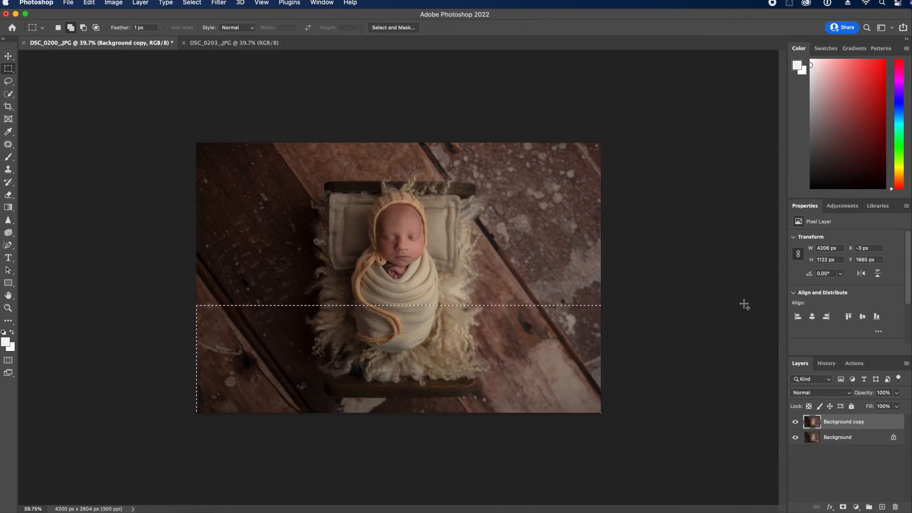
pyautogui.press('super+c')
pyautogui.press('super+v')
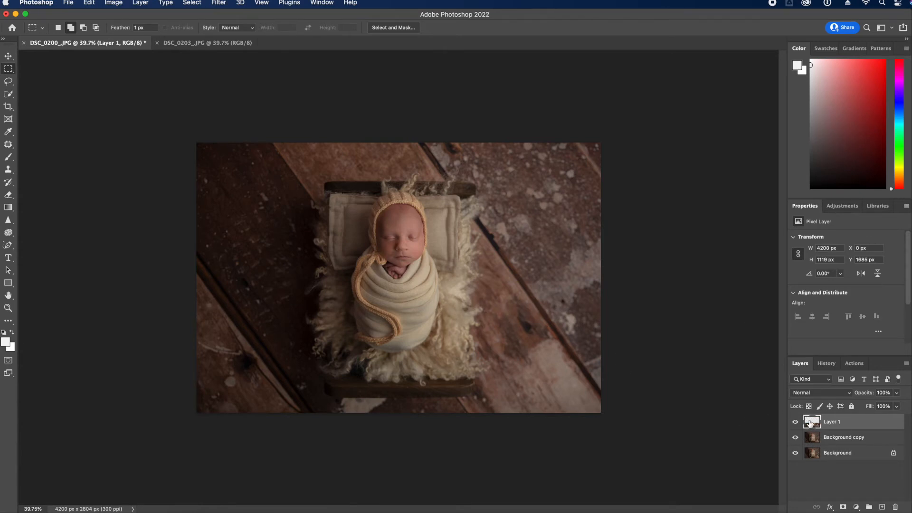
# Free Transform the pasted strip, squashing its height upward
pyautogui.press('super+t')
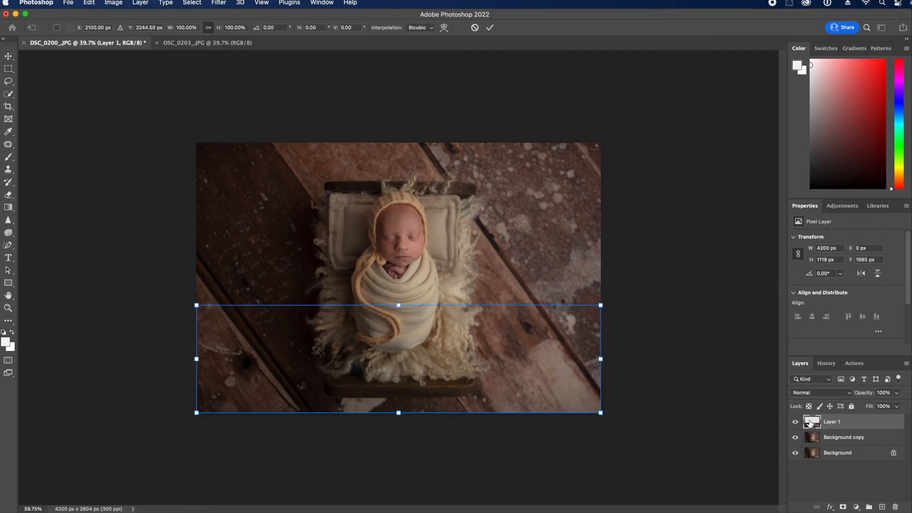
pyautogui.moveTo(403, 413); pyautogui.dragTo(408, 393)
pyautogui.press('Return')
pyautogui.press('m')
pyautogui.press('super+t')
pyautogui.moveTo(403, 418); pyautogui.dragTo(394, 401)
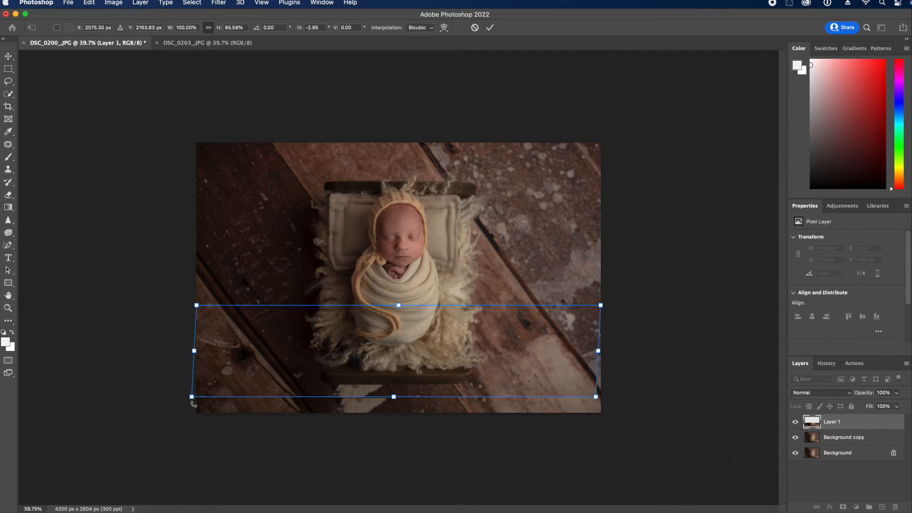
# Straighten the strip's left and right edges, commit the transform, and flatten the image
pyautogui.moveTo(192, 401); pyautogui.dragTo(196, 402)
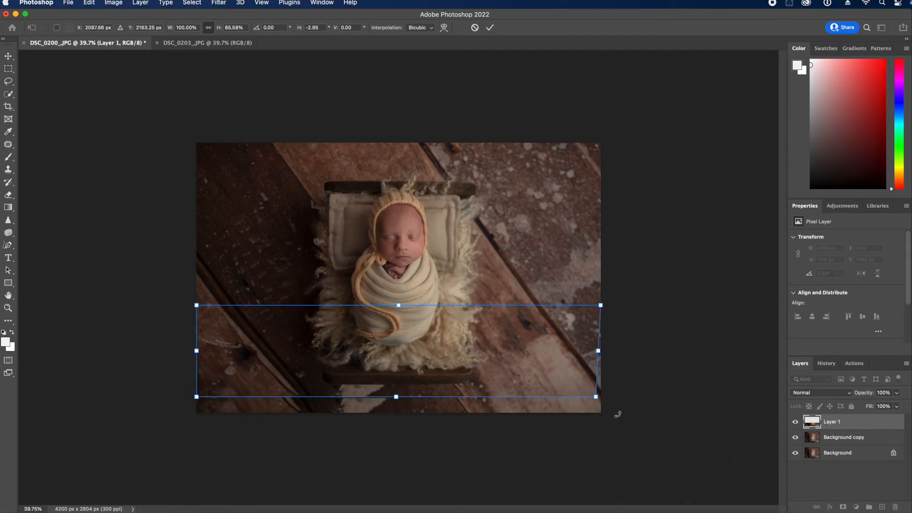
pyautogui.moveTo(597, 400); pyautogui.dragTo(601, 399)
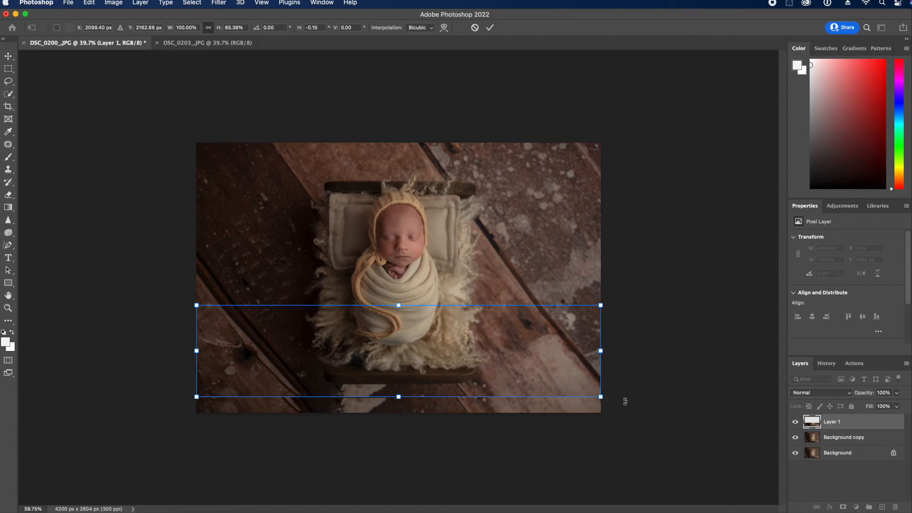
pyautogui.press('Return')
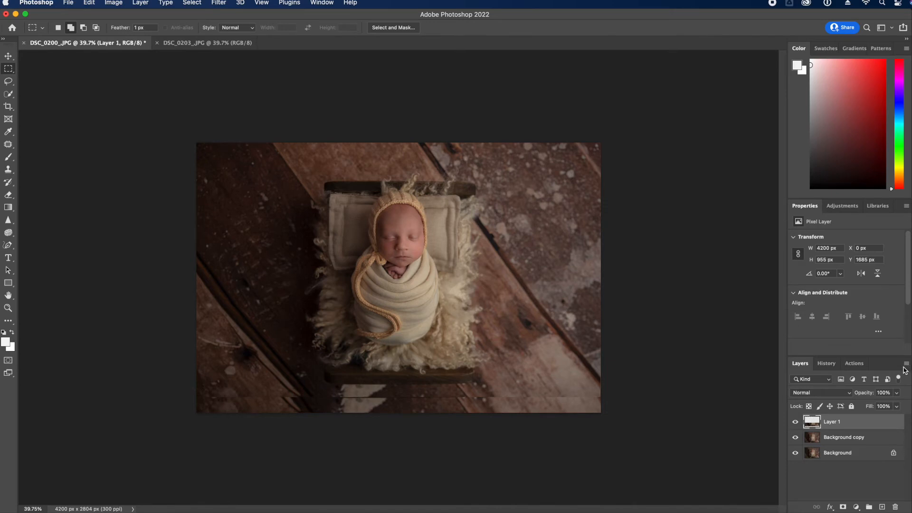
pyautogui.click(906, 365)
pyautogui.click(880, 466)
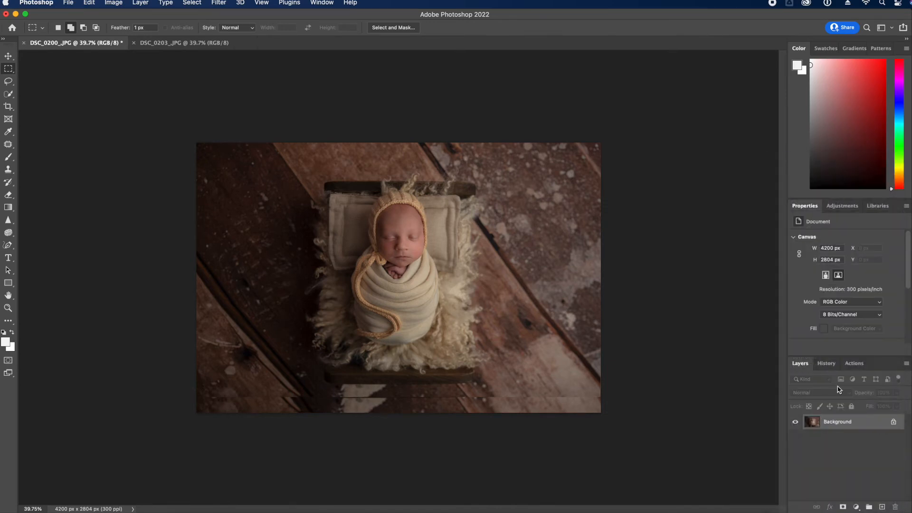
# Patch a bottom area of the backdrop with nearby backdrop and clear the selection
pyautogui.click(8, 144)
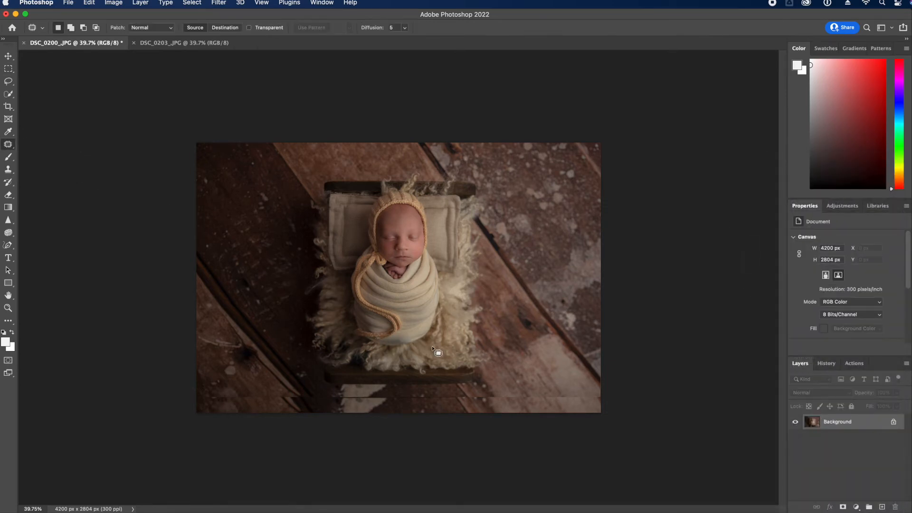
pyautogui.moveTo(422, 362); pyautogui.dragTo(435, 354)
pyautogui.moveTo(409, 355); pyautogui.dragTo(462, 362)
pyautogui.hotkey('ctrl', 'd')
# Crop the photo using the Front Image preset, shifting the image right in the frame
pyautogui.click(8, 107)
pyautogui.moveTo(198, 415)
pyautogui.mouseDown()
pyautogui.moveTo(209, 414)
pyautogui.moveTo(197, 412)
pyautogui.moveTo(206, 405)
pyautogui.mouseUp()
pyautogui.press('Escape')
pyautogui.click(80, 29)
pyautogui.click(79, 104)
pyautogui.moveTo(404, 379); pyautogui.dragTo(416, 375)
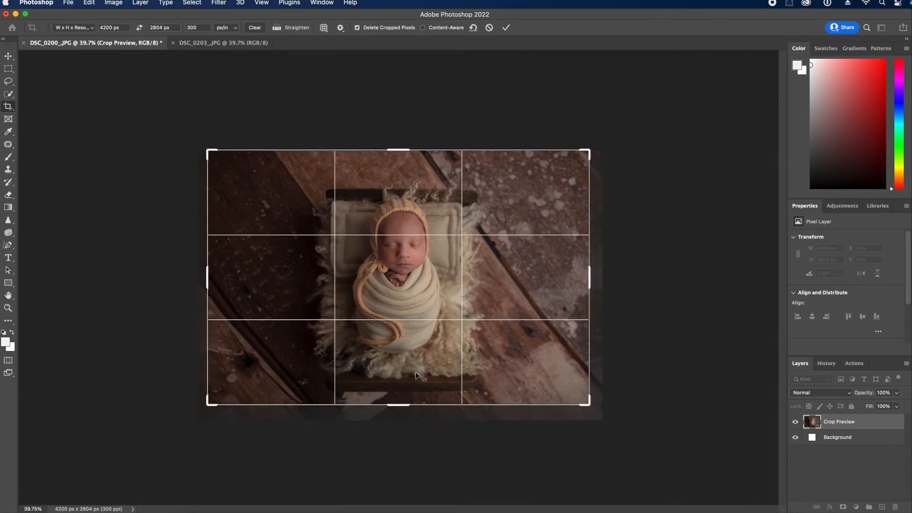
pyautogui.press('Return')
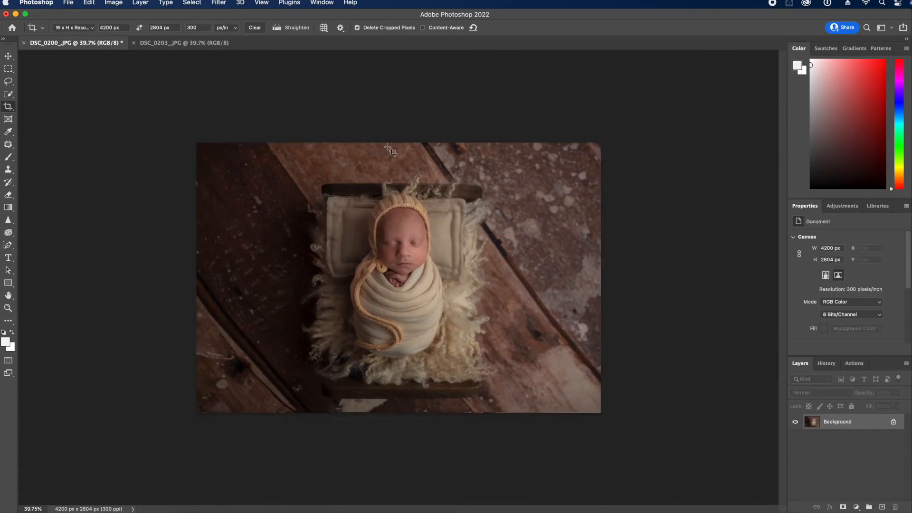
# Recrop with the box enlarged beyond the edges to 4200 × 2804 px, content-aware filling them
pyautogui.click(388, 148)
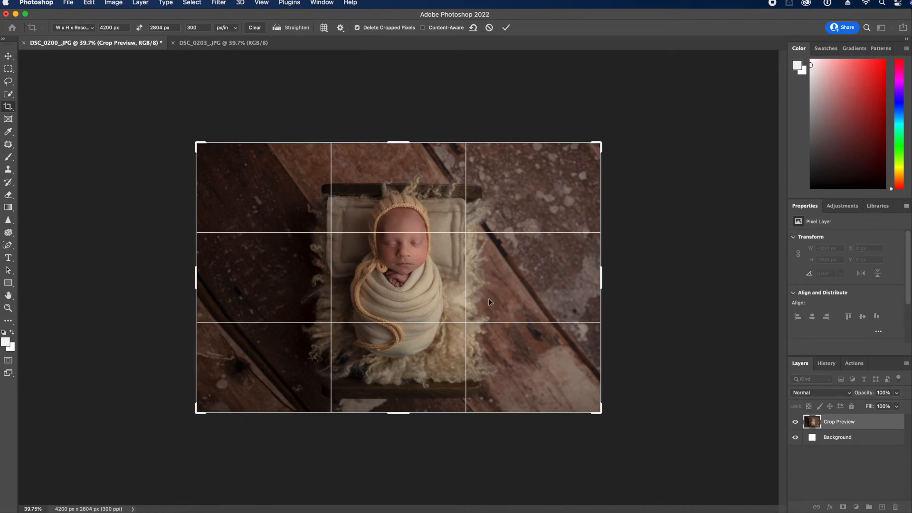
pyautogui.moveTo(603, 415); pyautogui.dragTo(611, 422)
pyautogui.moveTo(525, 381); pyautogui.dragTo(532, 380)
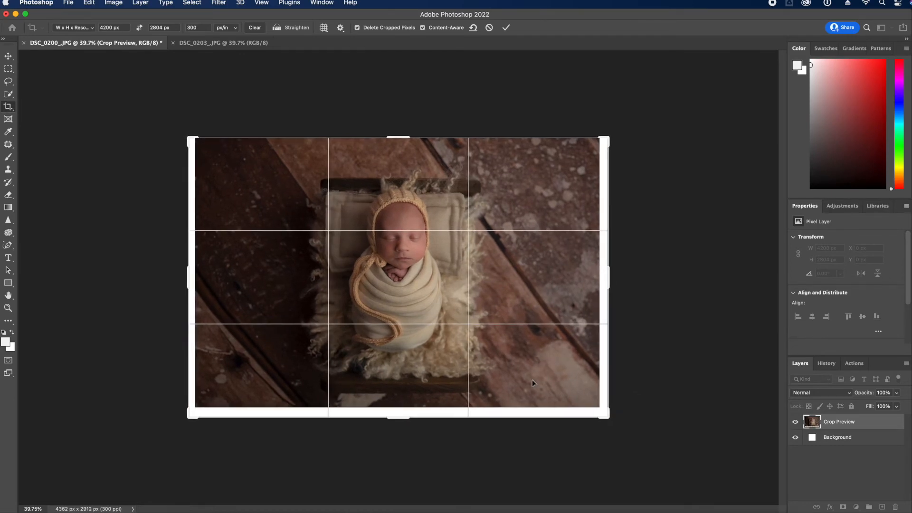
pyautogui.press('Return')
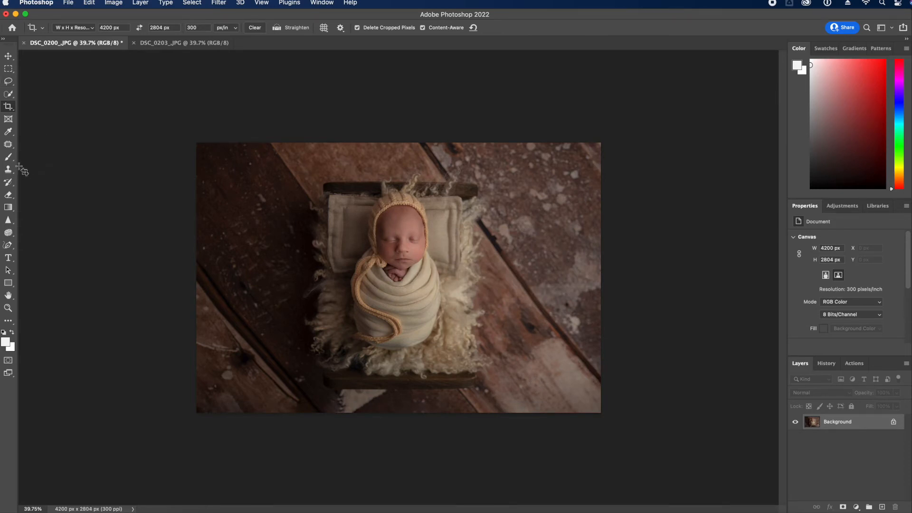
pyautogui.click(9, 146)
pyautogui.moveTo(354, 404)
pyautogui.mouseDown()
pyautogui.moveTo(351, 427)
pyautogui.moveTo(371, 415)
pyautogui.moveTo(486, 409)
pyautogui.mouseUp()
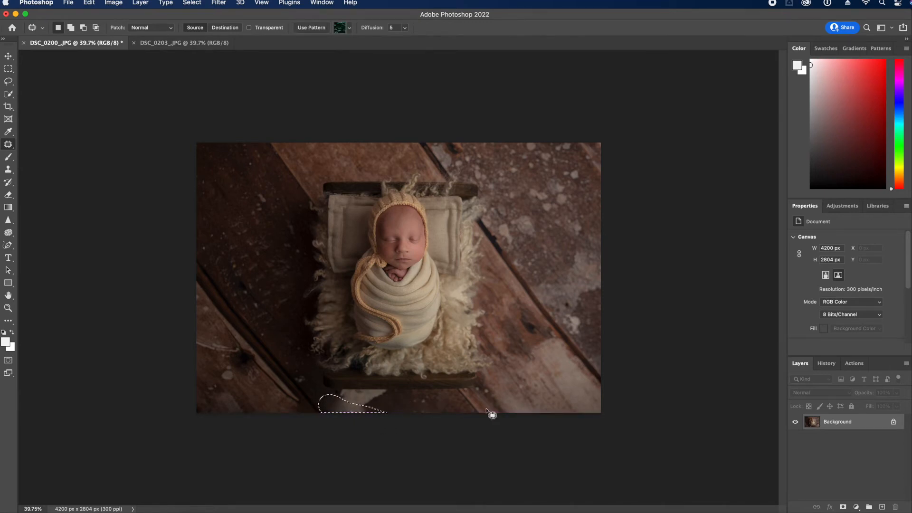
pyautogui.click(489, 415)
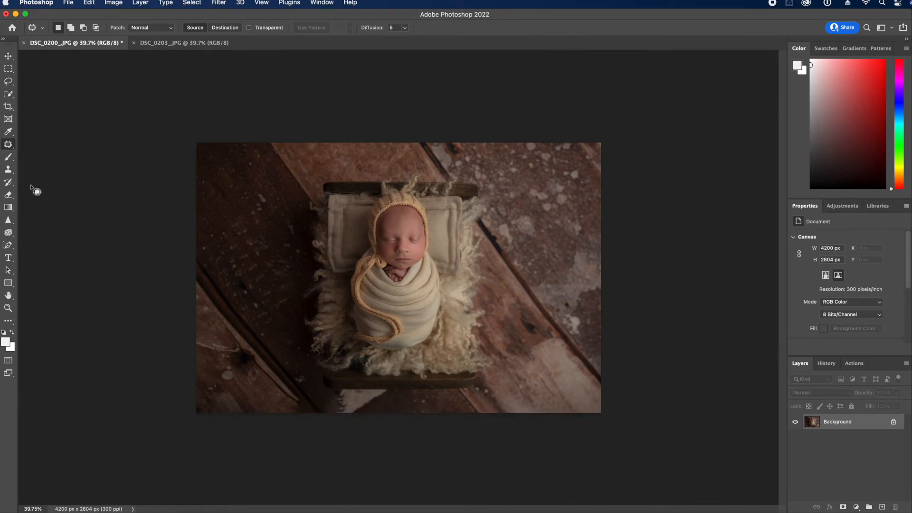
pyautogui.click(8, 169)
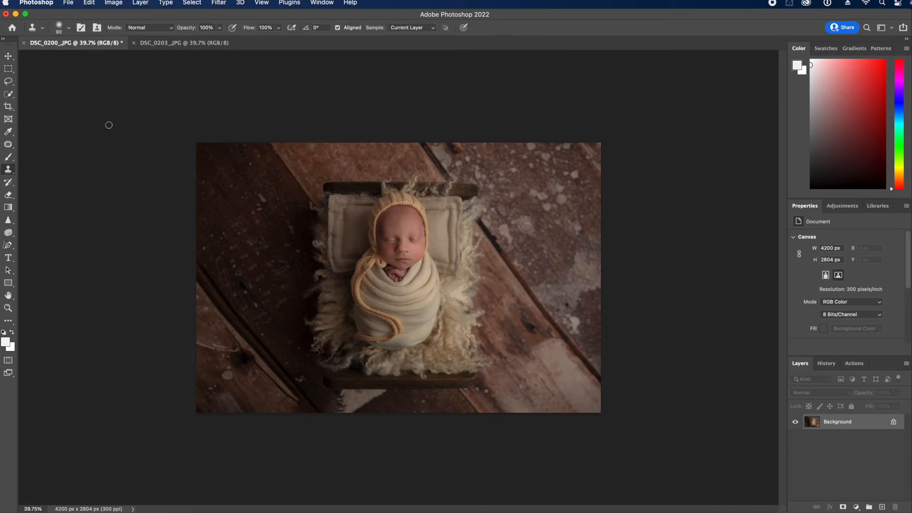
pyautogui.moveTo(866, 432); pyautogui.dragTo(882, 506)
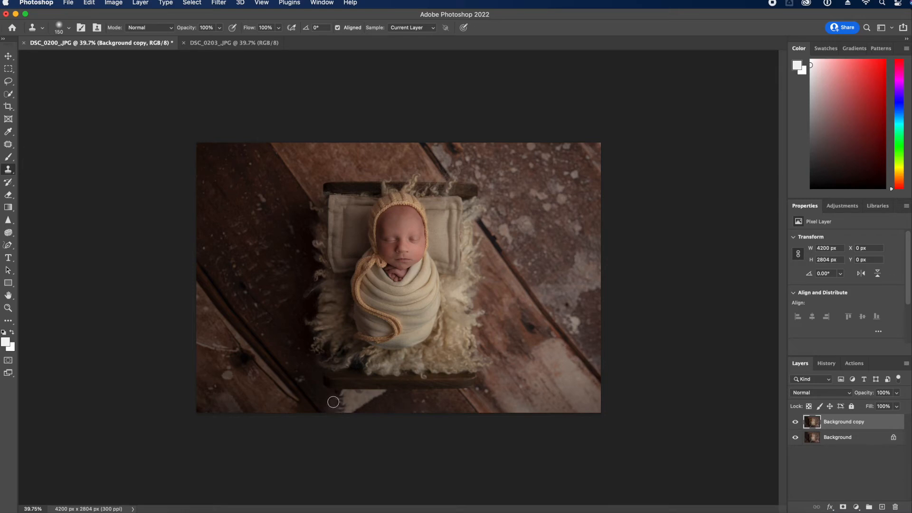
pyautogui.keyDown('alt'); pyautogui.click(386, 405); pyautogui.keyUp('alt')
pyautogui.moveTo(333, 405)
pyautogui.mouseDown()
pyautogui.moveTo(346, 412)
pyautogui.moveTo(337, 412)
pyautogui.mouseUp()
pyautogui.keyDown('alt'); pyautogui.click(381, 414); pyautogui.keyUp('alt')
pyautogui.moveTo(338, 405); pyautogui.dragTo(362, 405)
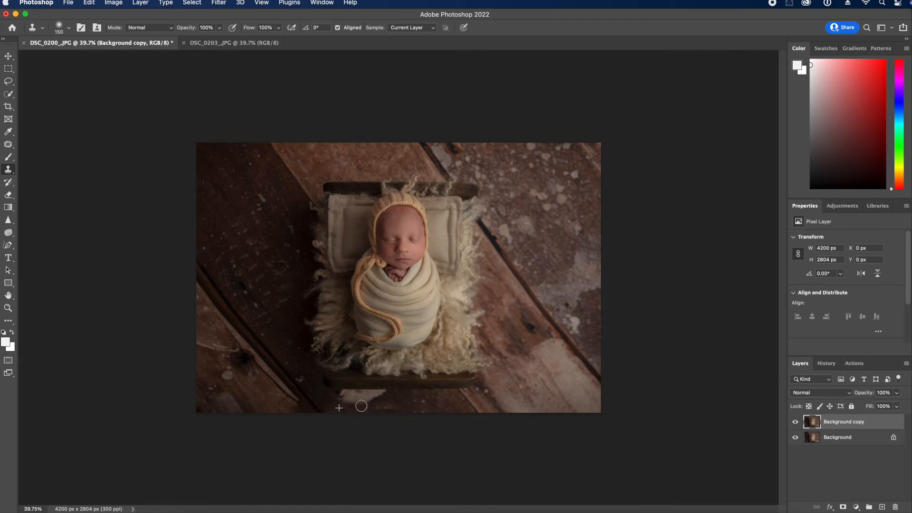
pyautogui.click(796, 422)
pyautogui.click(796, 423)
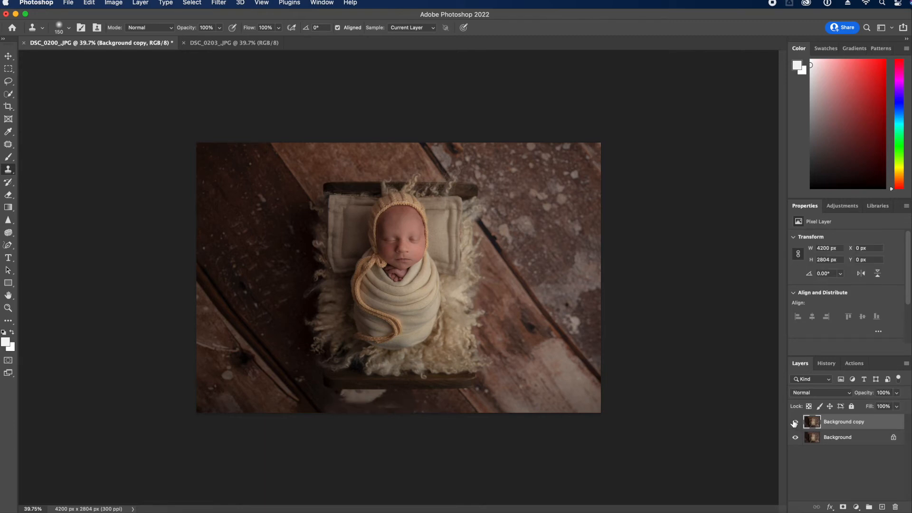
pyautogui.click(827, 364)
pyautogui.click(842, 484)
pyautogui.click(841, 473)
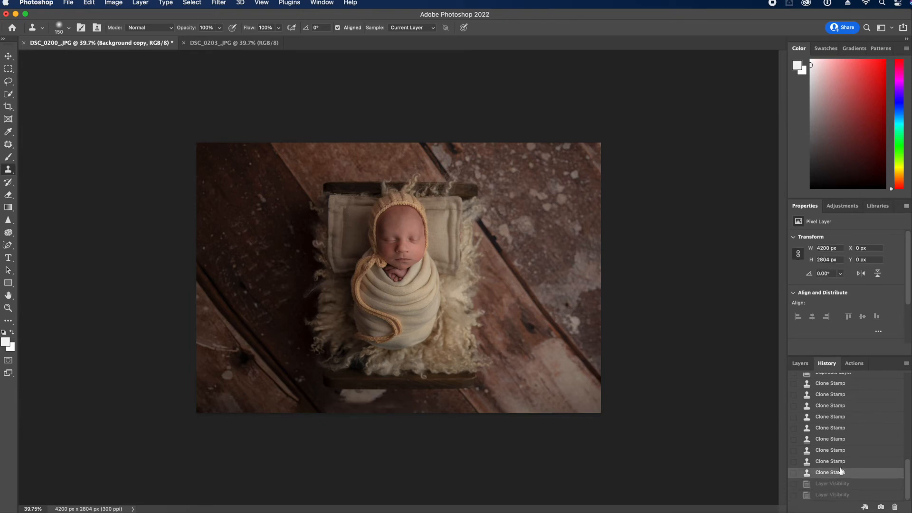
pyautogui.click(835, 449)
pyautogui.scroll(5, 835, 435)
pyautogui.click(835, 414)
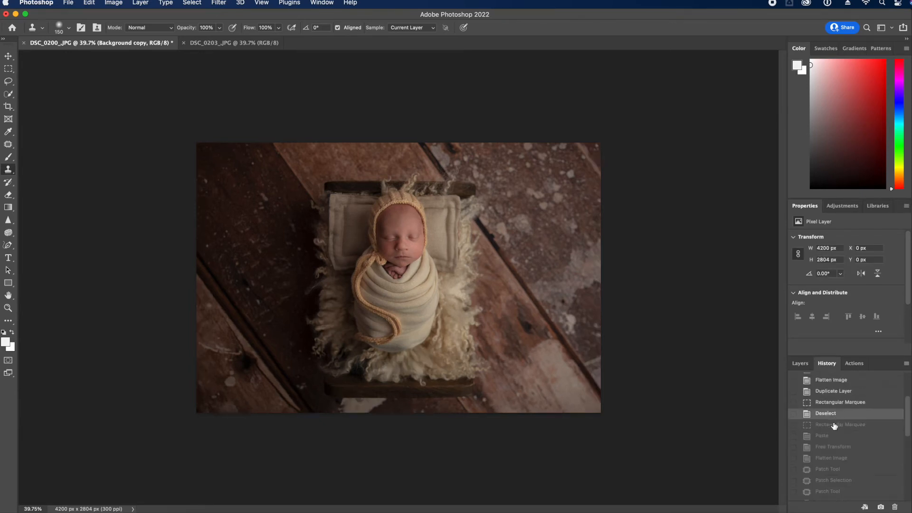
pyautogui.scroll(-5, 836, 456)
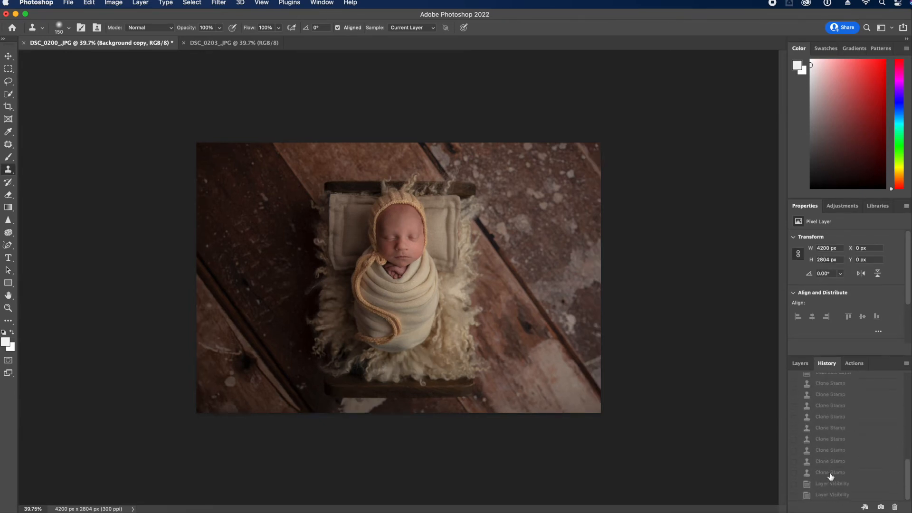
pyautogui.click(844, 494)
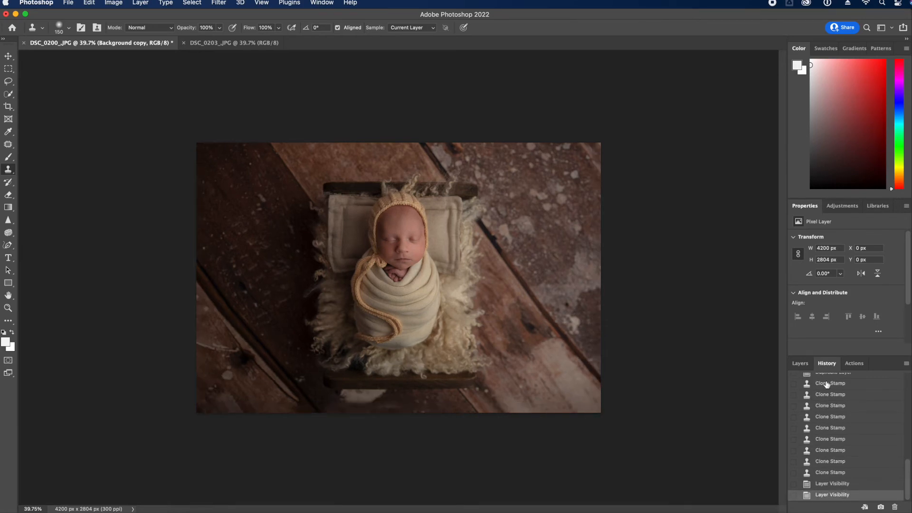
pyautogui.click(797, 365)
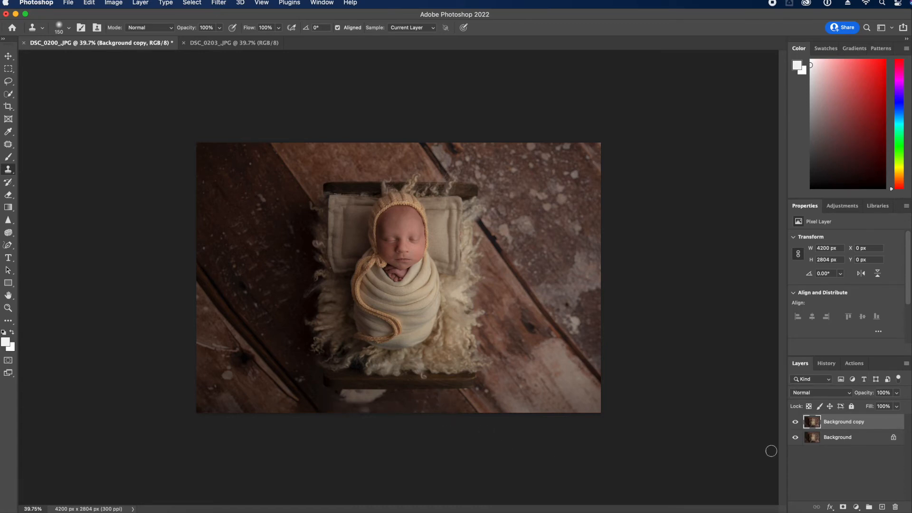
pyautogui.click(793, 424)
pyautogui.click(794, 423)
pyautogui.moveTo(856, 424); pyautogui.dragTo(895, 507)
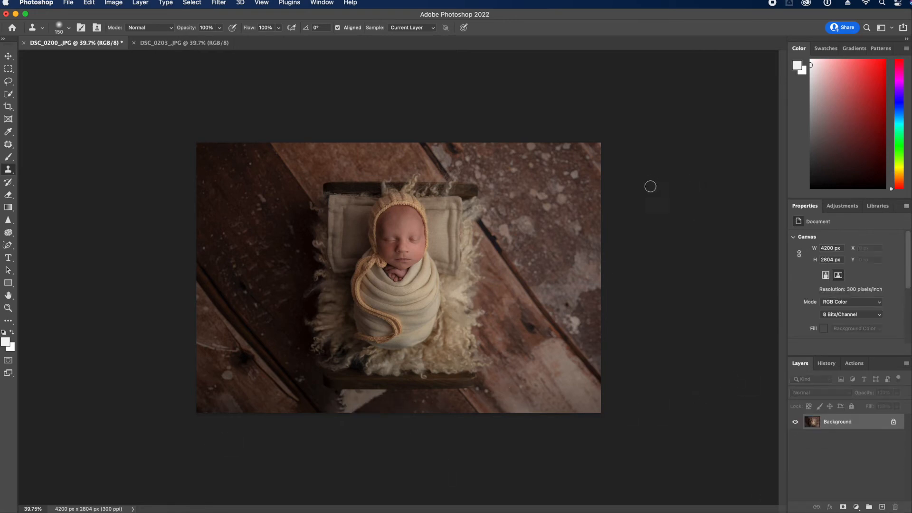
pyautogui.click(8, 308)
# Zoom in on the baby's face and scroll the Actions list to 1 COMPLETE BABY QUICK in Favourites
pyautogui.moveTo(410, 243); pyautogui.dragTo(440, 332)
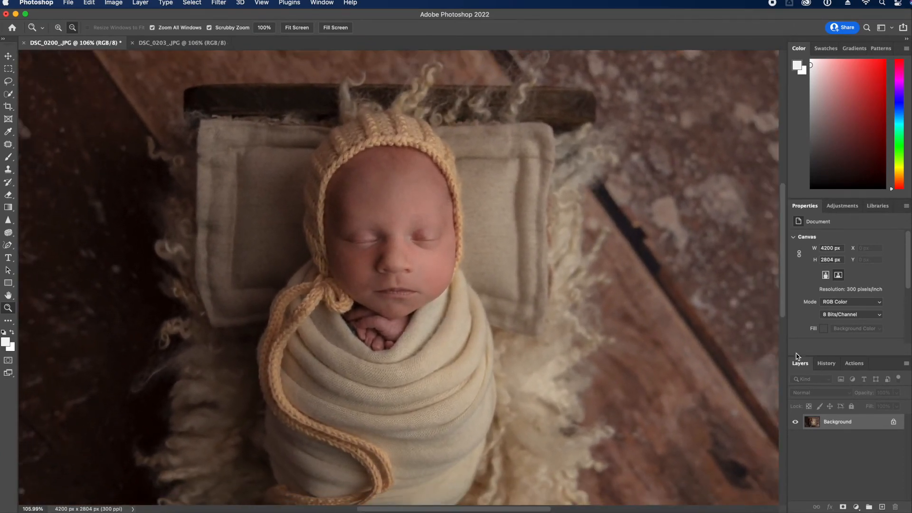
pyautogui.click(826, 364)
pyautogui.moveTo(907, 487)
pyautogui.mouseDown()
pyautogui.moveTo(911, 379)
pyautogui.moveTo(908, 485)
pyautogui.mouseUp()
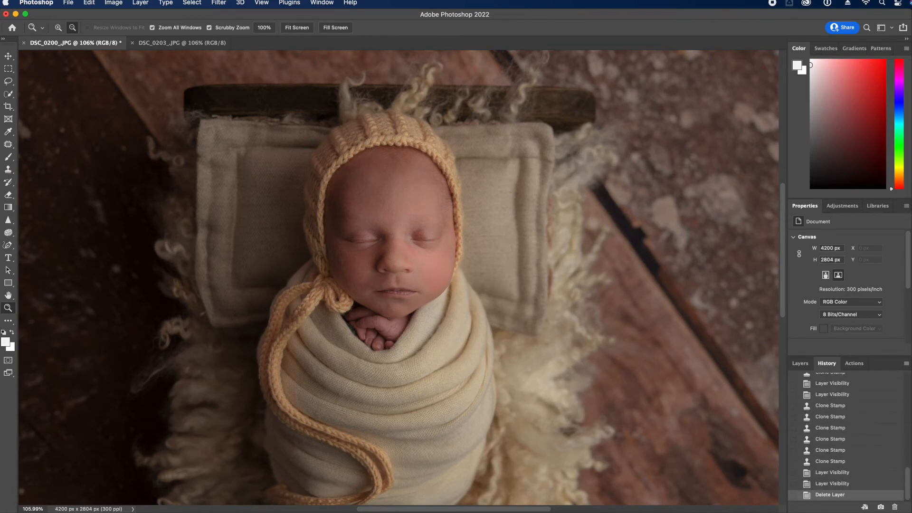
pyautogui.click(854, 363)
pyautogui.scroll(3, 865, 455)
pyautogui.scroll(-10, 860, 463)
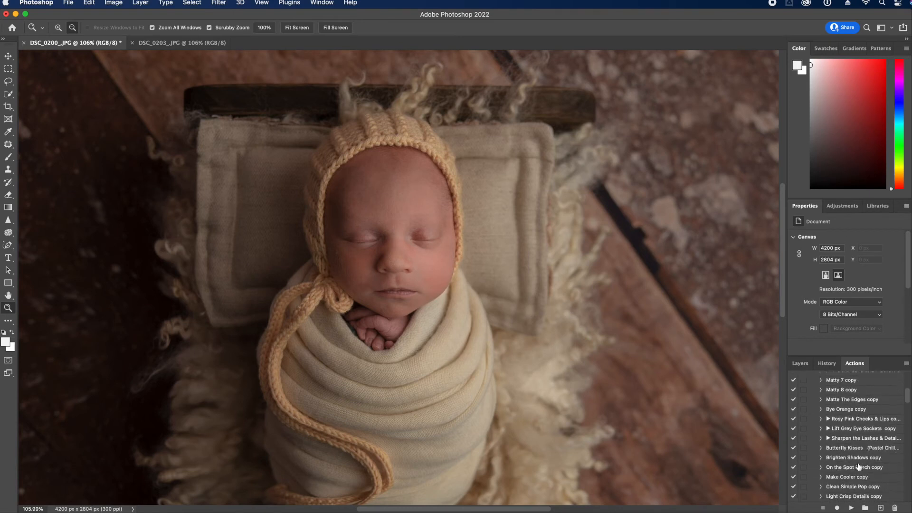
pyautogui.scroll(8, 859, 471)
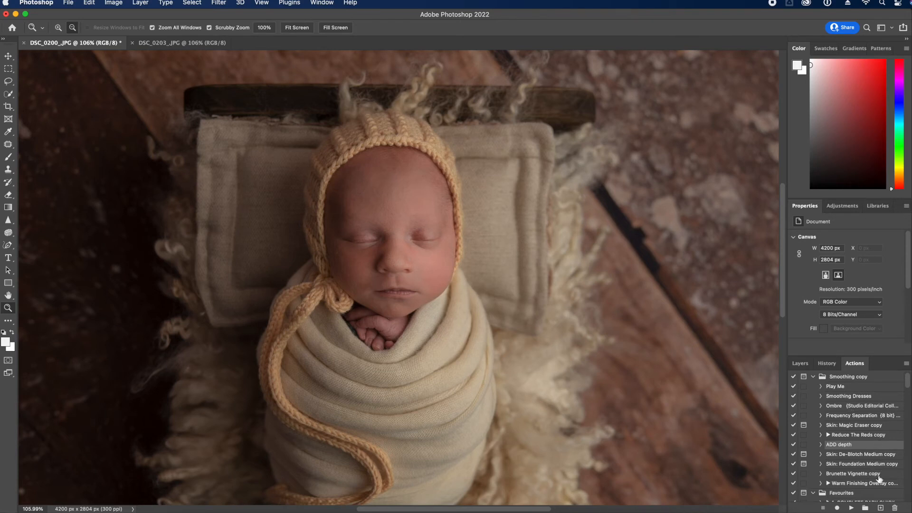
pyautogui.scroll(-3, 878, 463)
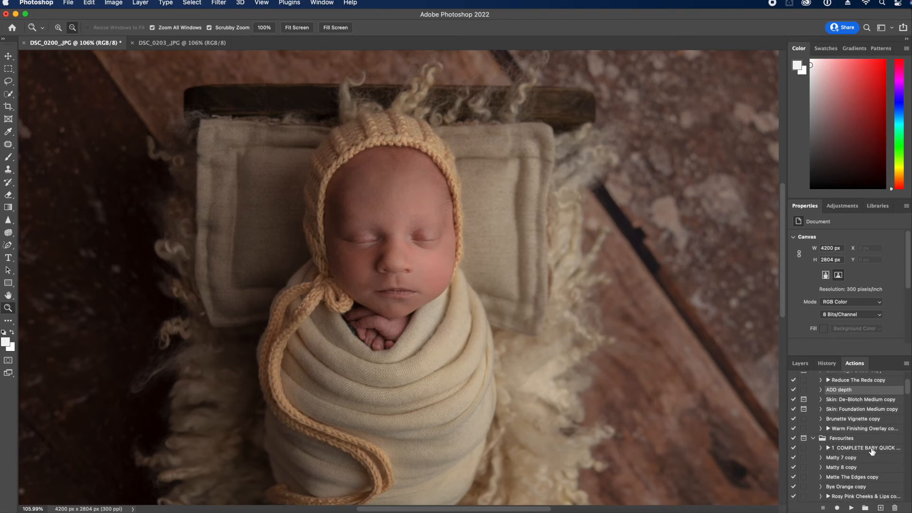
# Run the 1 COMPLETE BABY QUICK action and set the brush opacity to 80%
pyautogui.click(872, 449)
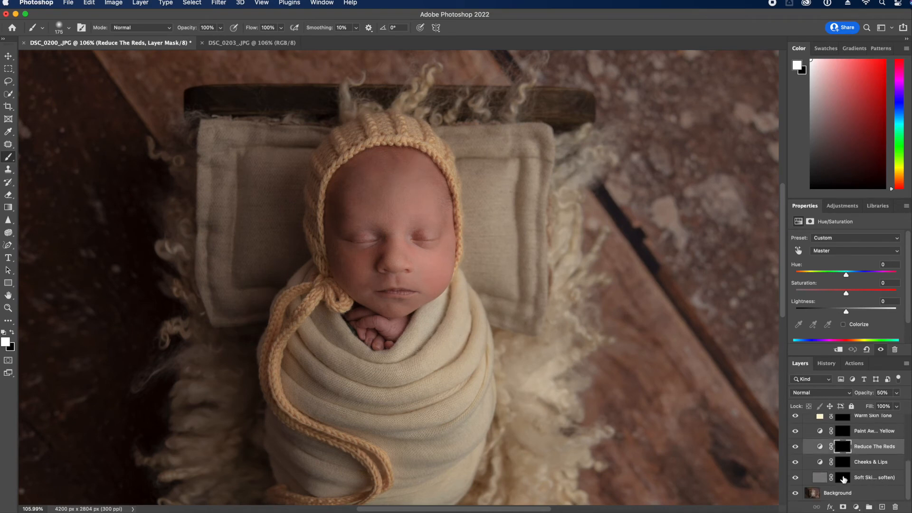
pyautogui.click(220, 28)
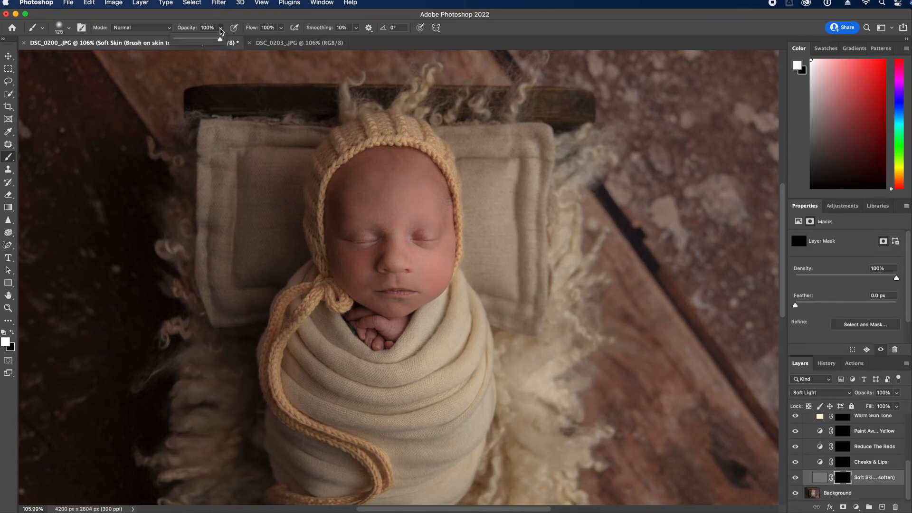
pyautogui.click(201, 41)
pyautogui.moveTo(211, 39); pyautogui.dragTo(213, 40)
# Paint the Soft Skin mask over the forehead at size 150 and under-eye cheeks at size 70
pyautogui.press(']')
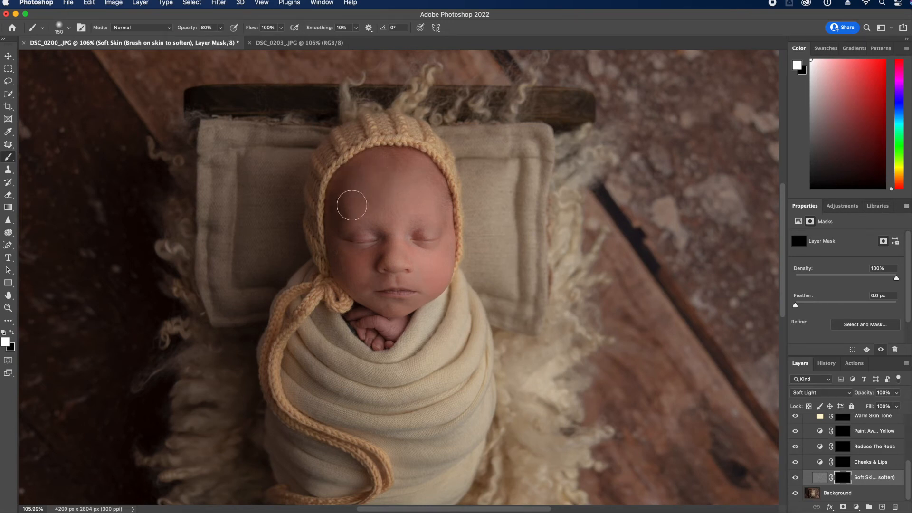
pyautogui.moveTo(387, 211); pyautogui.dragTo(375, 171)
pyautogui.press('[')
pyautogui.press('[')
pyautogui.press('[')
pyautogui.press('[')
pyautogui.press('[')
pyautogui.moveTo(348, 276)
pyautogui.mouseDown()
pyautogui.moveTo(377, 252)
pyautogui.moveTo(355, 256)
pyautogui.moveTo(357, 280)
pyautogui.moveTo(371, 282)
pyautogui.mouseUp()
pyautogui.press('[')
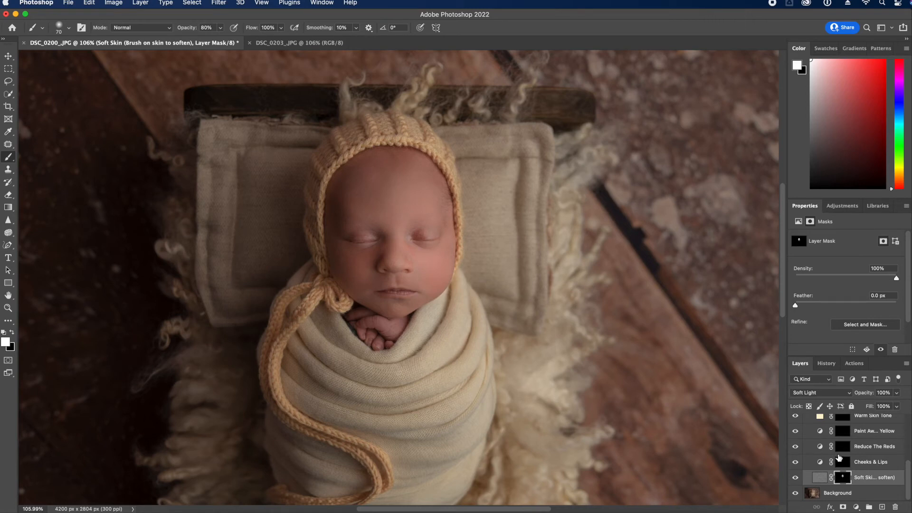
# Paint the forehead into the Reduce The Reds mask at 100% brush opacity
pyautogui.click(841, 447)
pyautogui.moveTo(220, 28); pyautogui.dragTo(230, 40)
pyautogui.press(']')
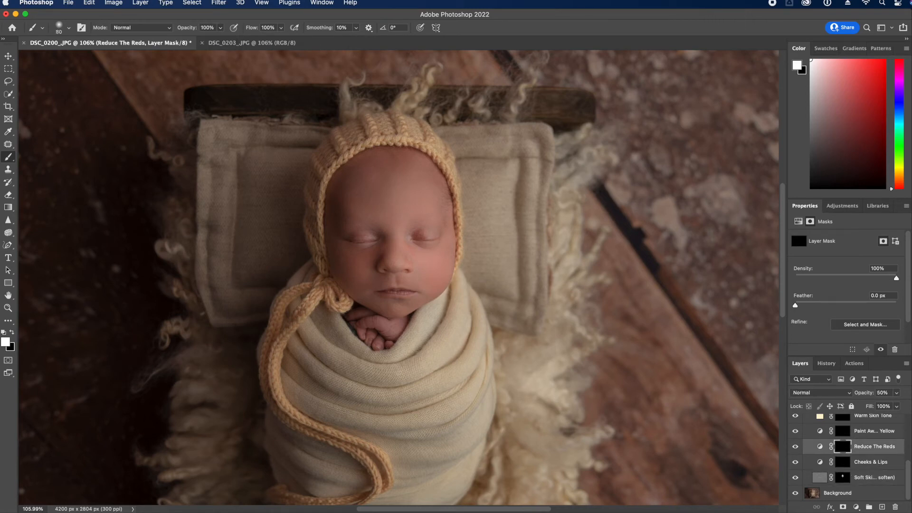
pyautogui.press(']')
pyautogui.press(']')
pyautogui.press(']')
pyautogui.press(']')
pyautogui.press('[')
pyautogui.moveTo(341, 196); pyautogui.dragTo(362, 228)
pyautogui.press('[')
pyautogui.press('[')
pyautogui.press('[')
pyautogui.press('[')
pyautogui.press(']')
pyautogui.press(']')
pyautogui.press(']')
# Flatten the image to a single Background layer
pyautogui.scroll(1, 859, 451)
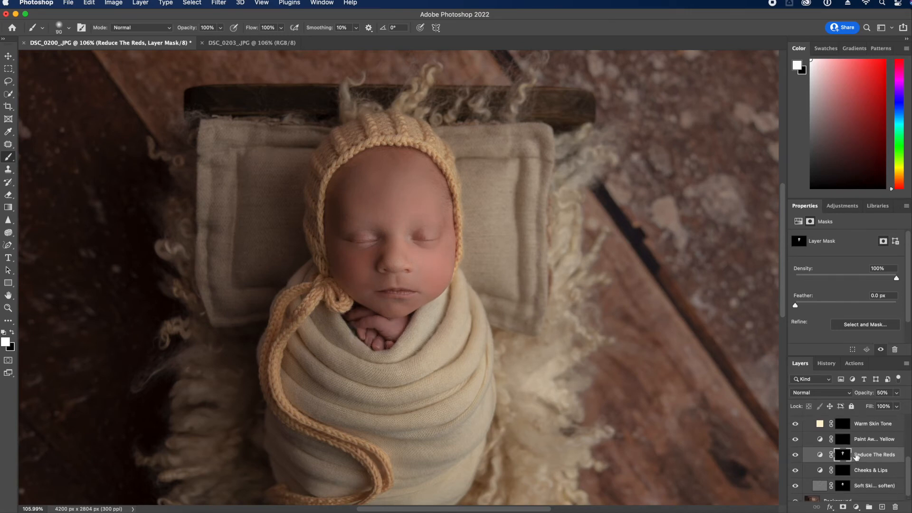
pyautogui.scroll(3, 859, 451)
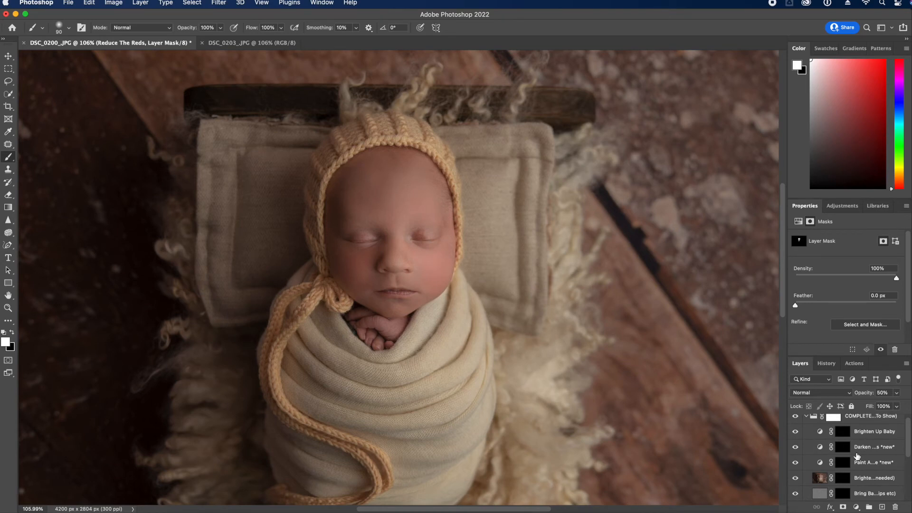
pyautogui.click(906, 363)
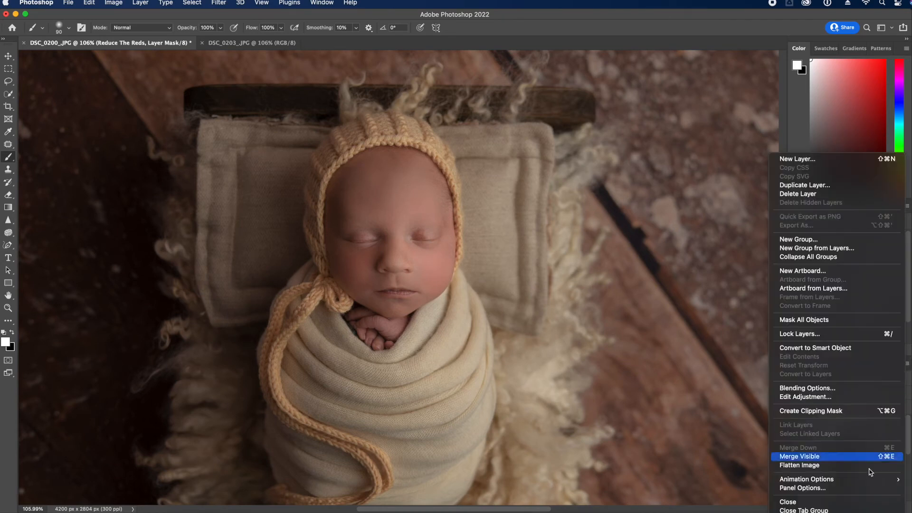
pyautogui.click(841, 466)
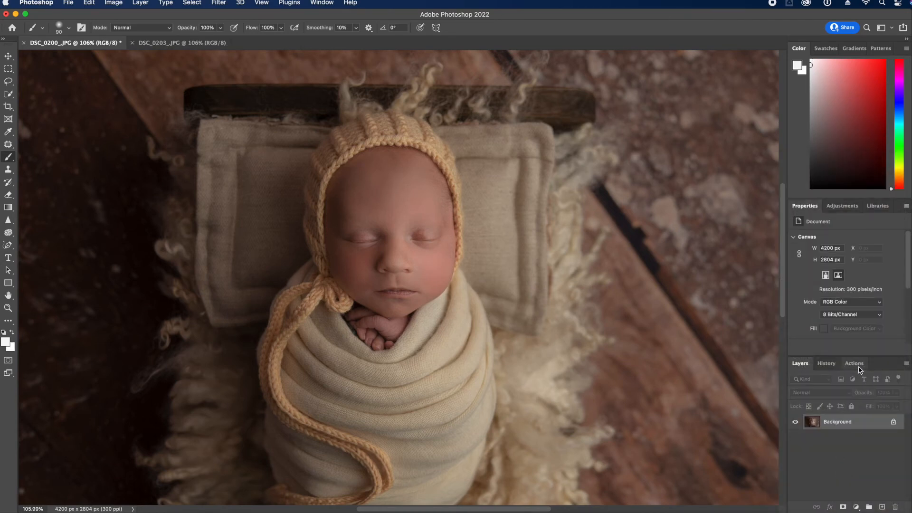
# Play the ADD depth action and paint its mask with a 1000-size brush
pyautogui.click(855, 363)
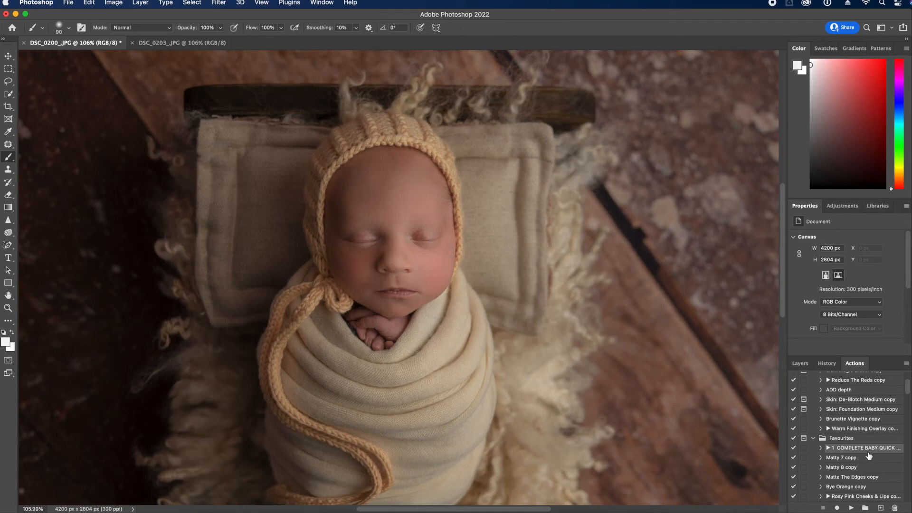
pyautogui.click(8, 308)
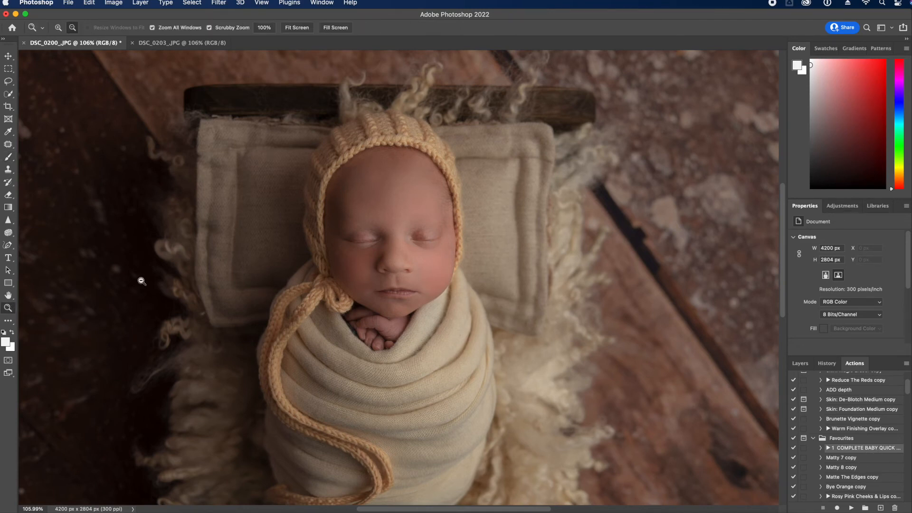
pyautogui.click(400, 234)
pyautogui.moveTo(409, 321); pyautogui.dragTo(365, 338)
pyautogui.scroll(-1, 910, 394)
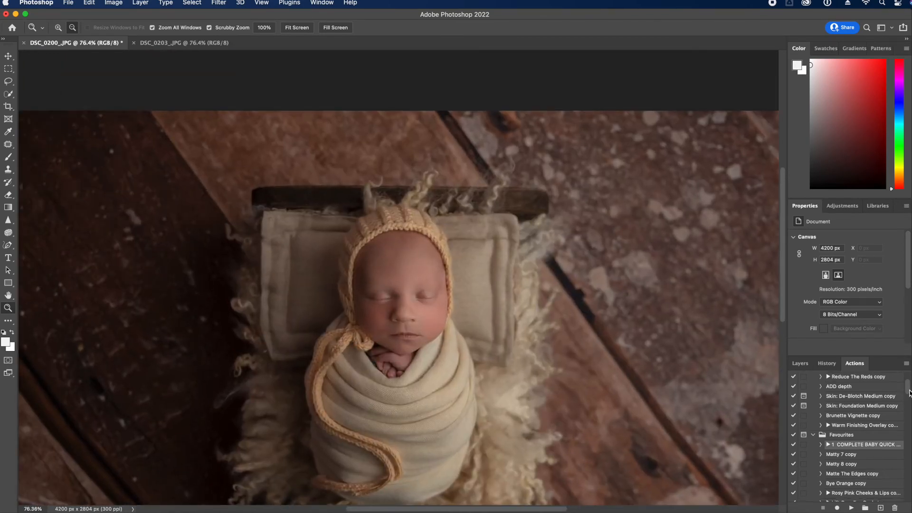
pyautogui.click(859, 388)
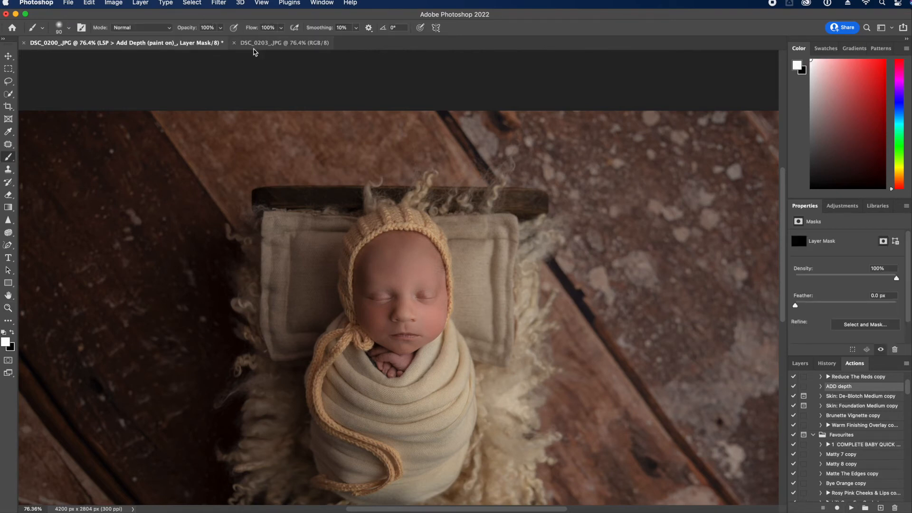
pyautogui.click(398, 291)
pyautogui.press(']')
pyautogui.press(']')
pyautogui.press(']')
pyautogui.press(']')
pyautogui.press(']')
pyautogui.press(']')
pyautogui.press(']')
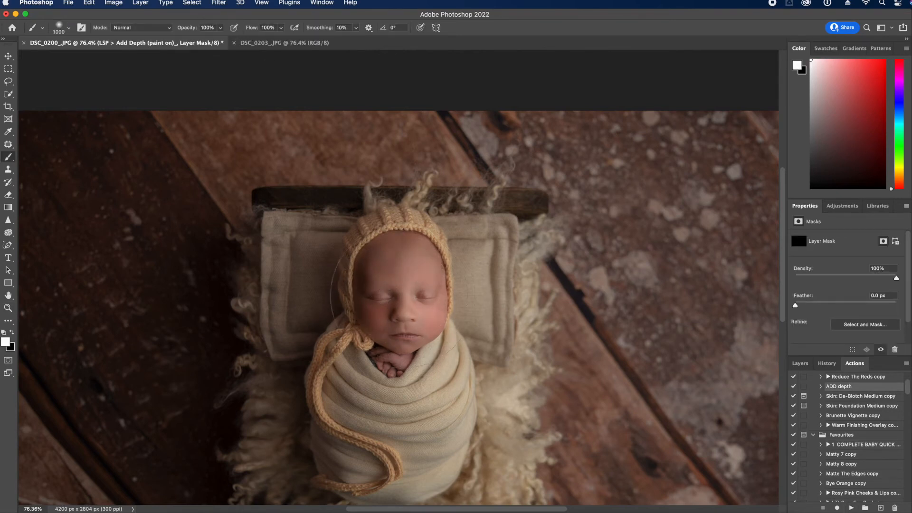
# Flatten the depth effect into the single Background layer
pyautogui.click(801, 364)
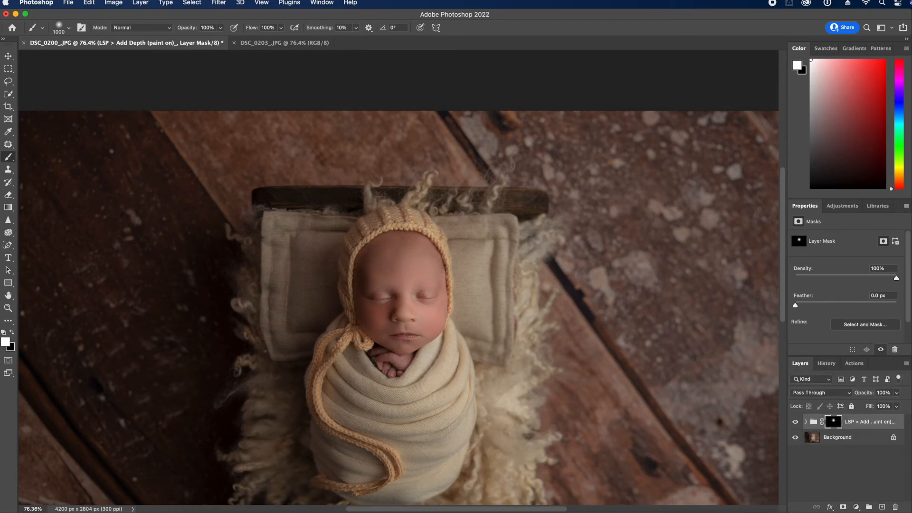
pyautogui.click(906, 364)
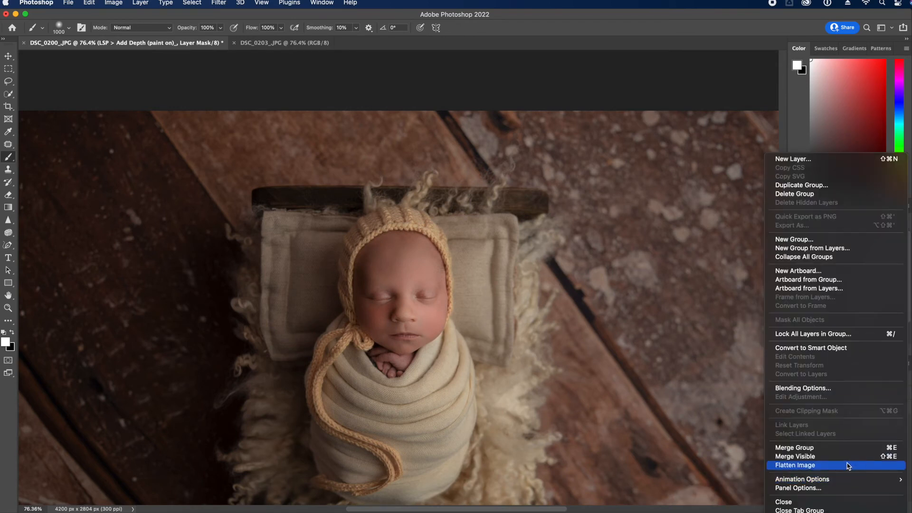
pyautogui.click(846, 465)
pyautogui.click(859, 366)
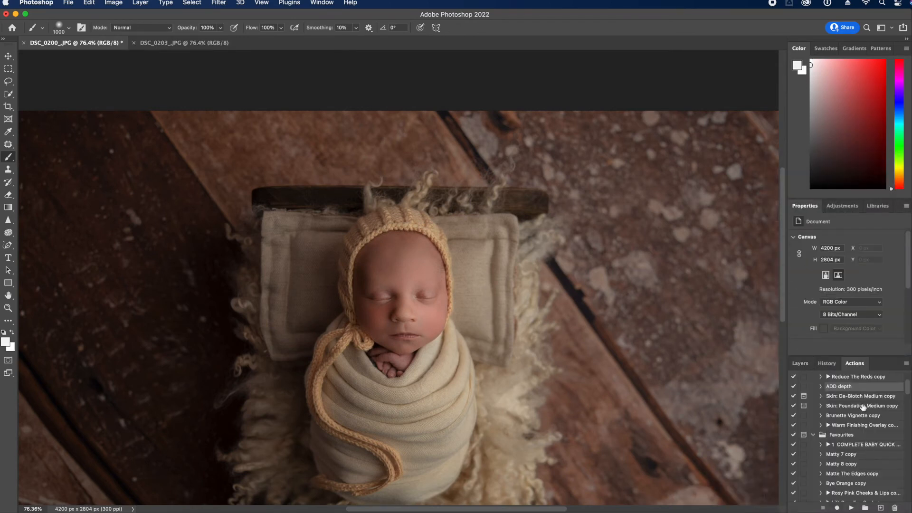
# Run Skin: De-Blotch Medium and paint it onto the cheek and forehead at size 125
pyautogui.click(864, 397)
pyautogui.click(851, 508)
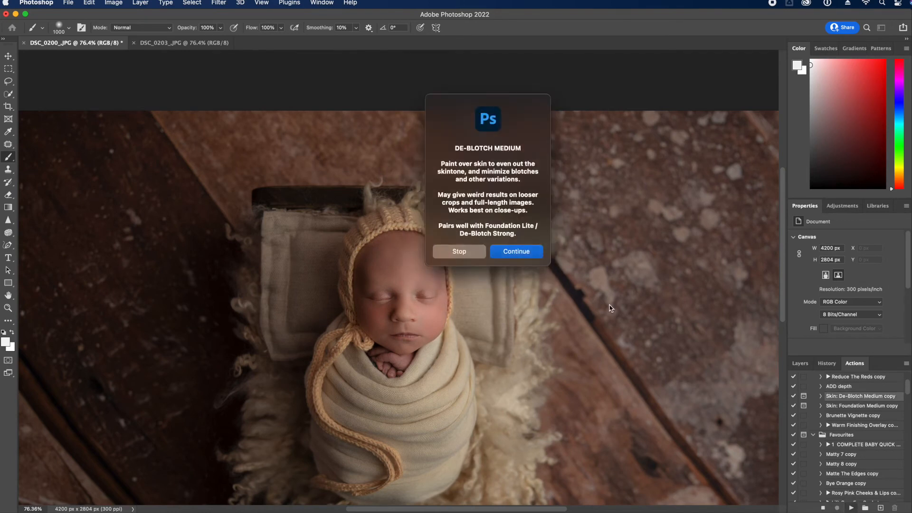
pyautogui.click(522, 254)
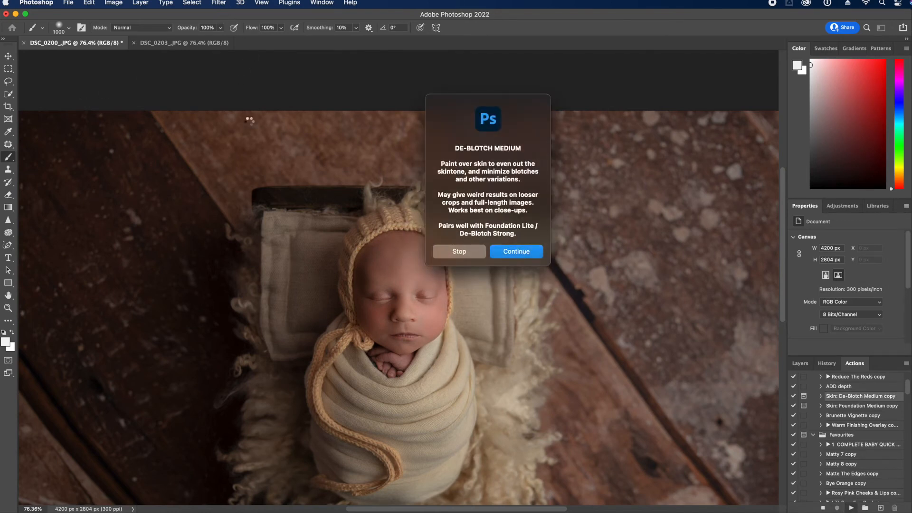
pyautogui.press('[')
pyautogui.press('[')
pyautogui.press('[')
pyautogui.press('[')
pyautogui.press('[')
pyautogui.press('[')
pyautogui.press('[')
pyautogui.press('[')
pyautogui.press('[')
pyautogui.press('[')
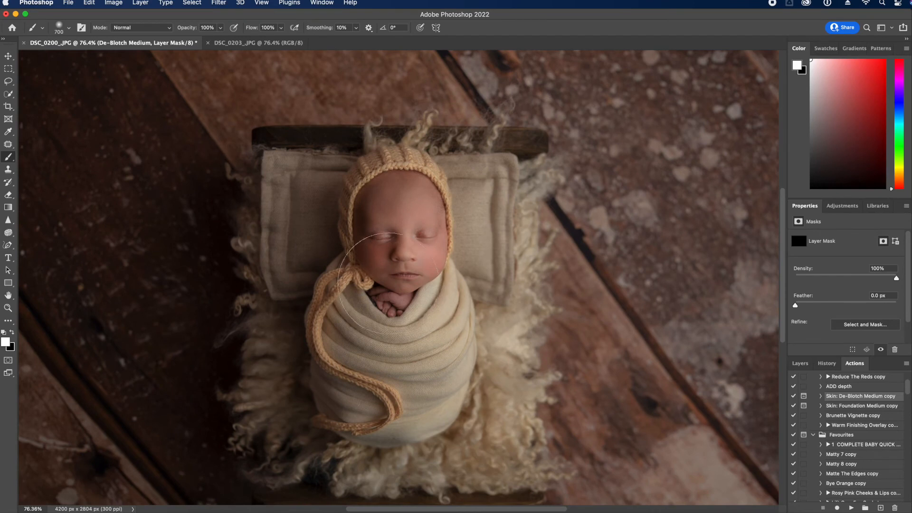
pyautogui.moveTo(381, 271); pyautogui.dragTo(378, 260)
pyautogui.moveTo(364, 210); pyautogui.dragTo(417, 203)
pyautogui.press(']')
pyautogui.press(']')
# Paint de-blotching across the wrap at size 200 and flatten the image
pyautogui.click(800, 363)
pyautogui.press(']')
pyautogui.press(']')
pyautogui.press(']')
pyautogui.moveTo(328, 402); pyautogui.dragTo(355, 401)
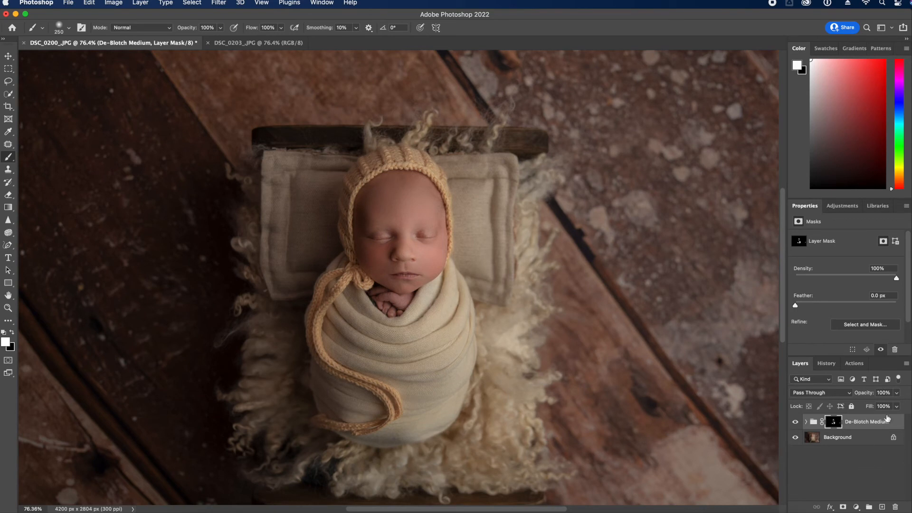
pyautogui.click(907, 365)
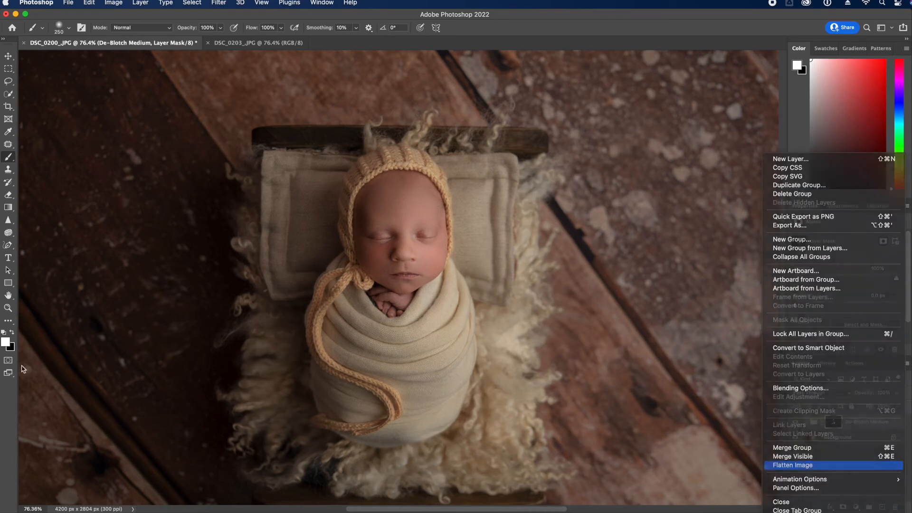
pyautogui.click(852, 470)
# Duplicate the Background and brighten it with Levels, white input 225
pyautogui.click(8, 307)
pyautogui.moveTo(404, 323); pyautogui.dragTo(343, 324)
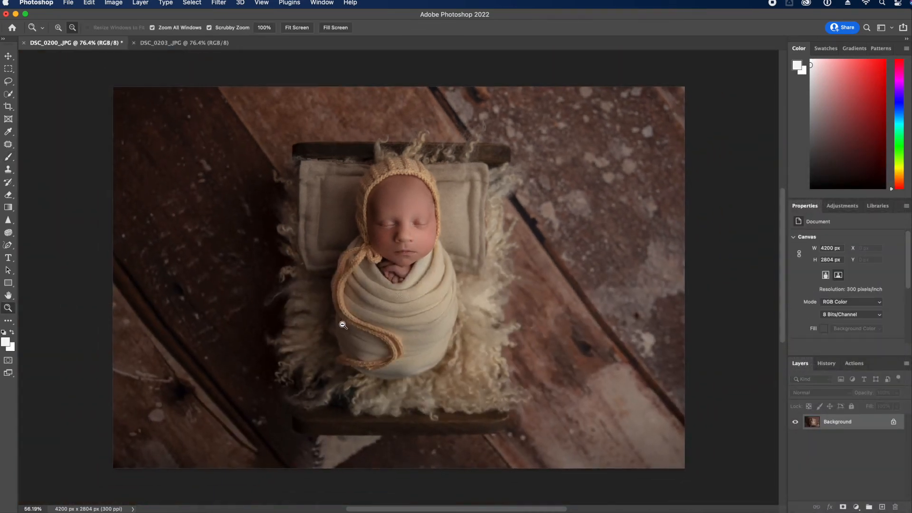
pyautogui.moveTo(866, 422); pyautogui.dragTo(882, 507)
pyautogui.press('super+l')
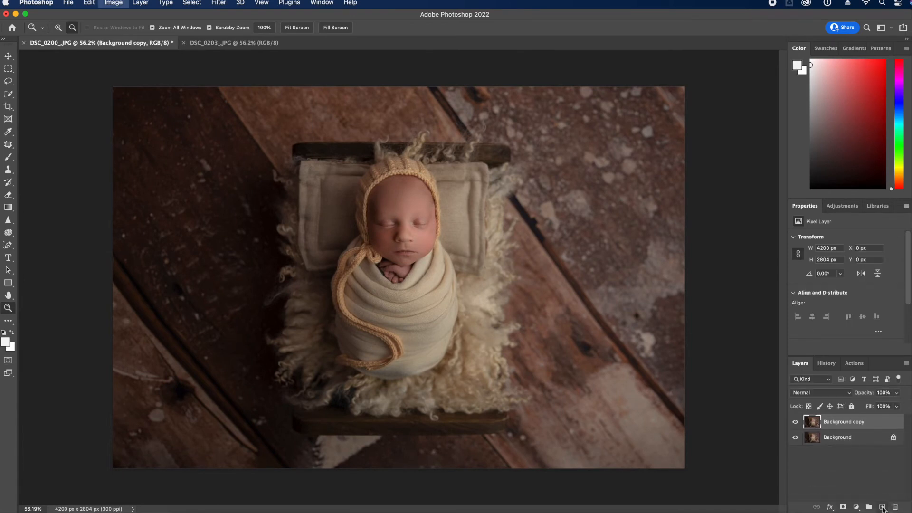
pyautogui.moveTo(851, 391); pyautogui.dragTo(836, 392)
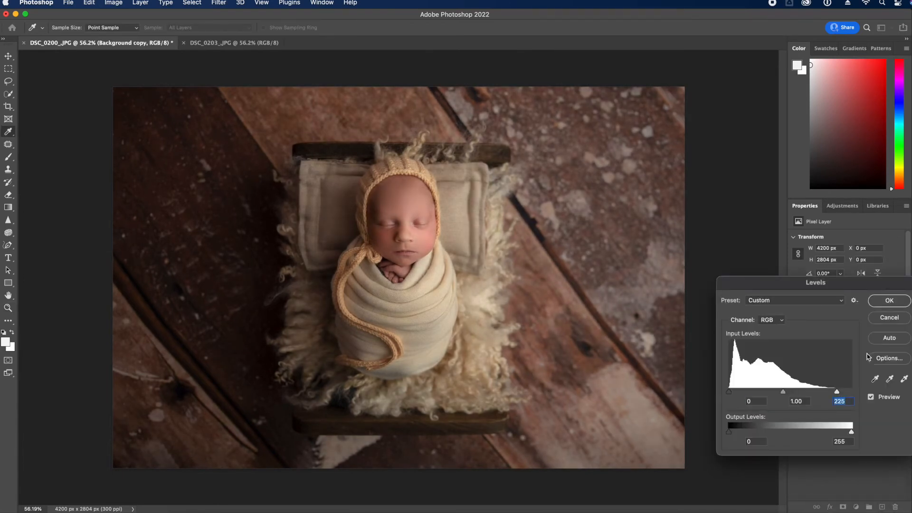
pyautogui.click(884, 306)
pyautogui.press('z')
# Flatten DSC_0200 and save it as a JPEG
pyautogui.click(909, 365)
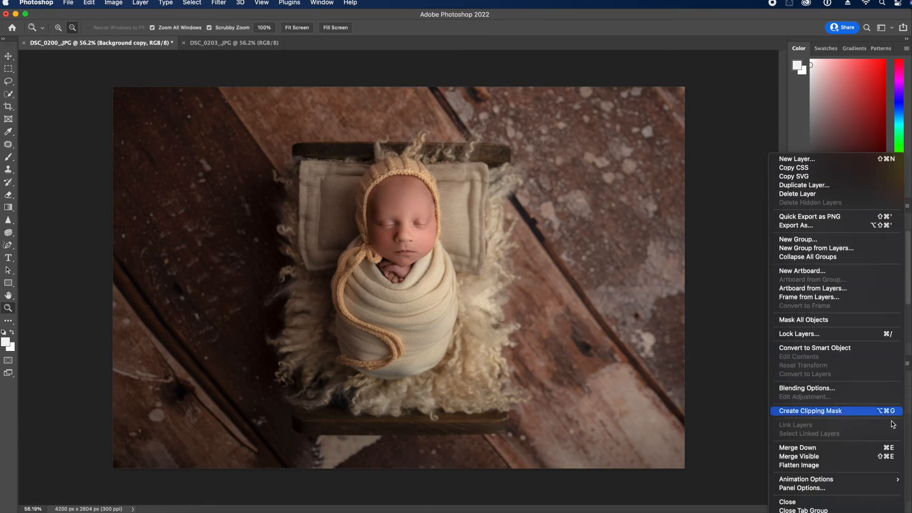
pyautogui.click(803, 464)
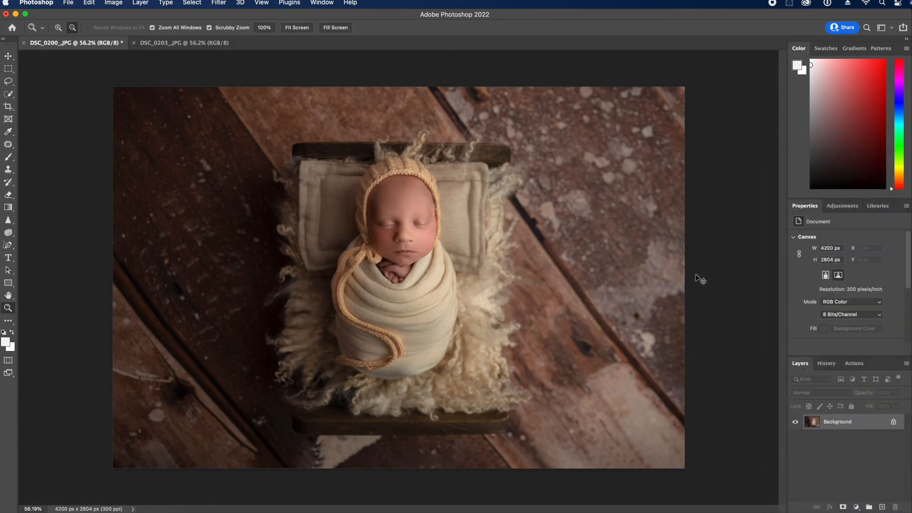
pyautogui.press('super+s')
pyautogui.click(464, 370)
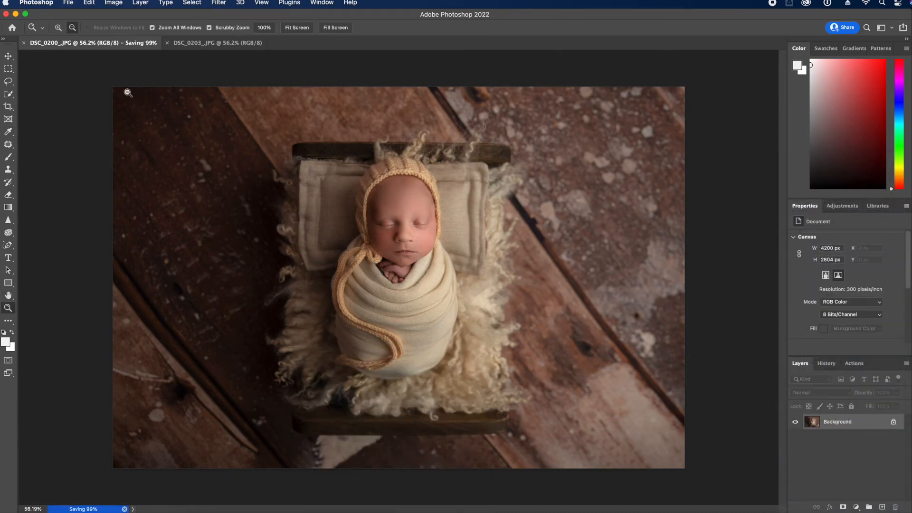
# Close DSC_0200, then retouch DSC_0203 with a duplicate layer, Liquify at 1300, and Reduce The Reds
pyautogui.click(24, 42)
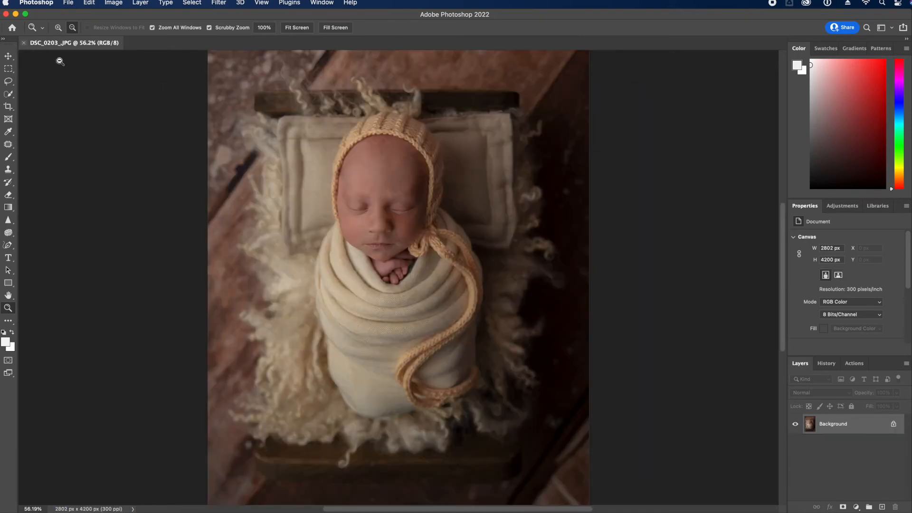
pyautogui.press('super+j')
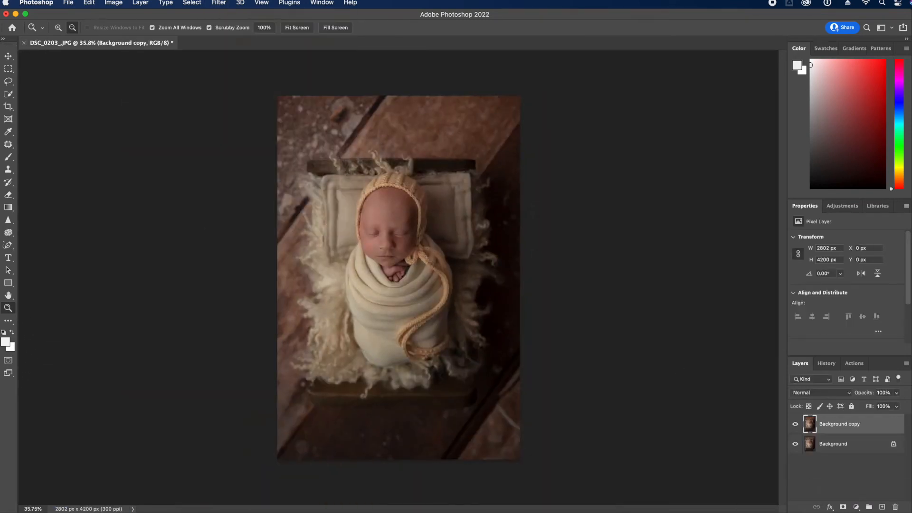
pyautogui.press('super+shift+x')
pyautogui.press(']')
pyautogui.press(']')
pyautogui.press(']')
pyautogui.press(']')
pyautogui.press(']')
pyautogui.press(']')
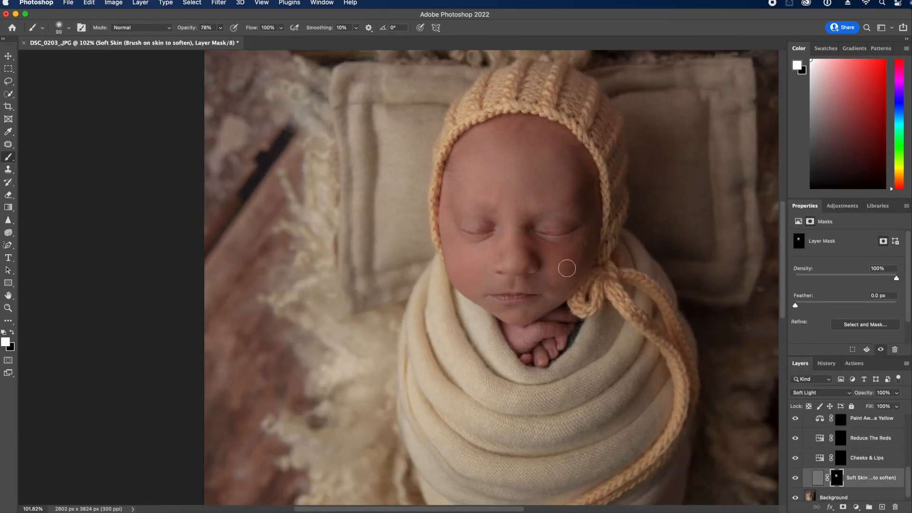
pyautogui.click(845, 438)
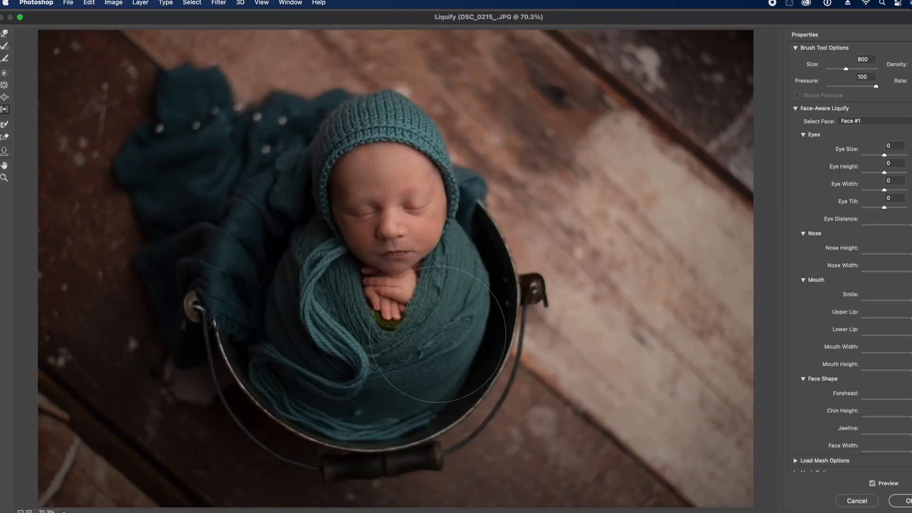
# Liquify the wrap, rope and bonnet edges with brush sizes 400–600, compare, and apply
pyautogui.moveTo(480, 271); pyautogui.dragTo(451, 366)
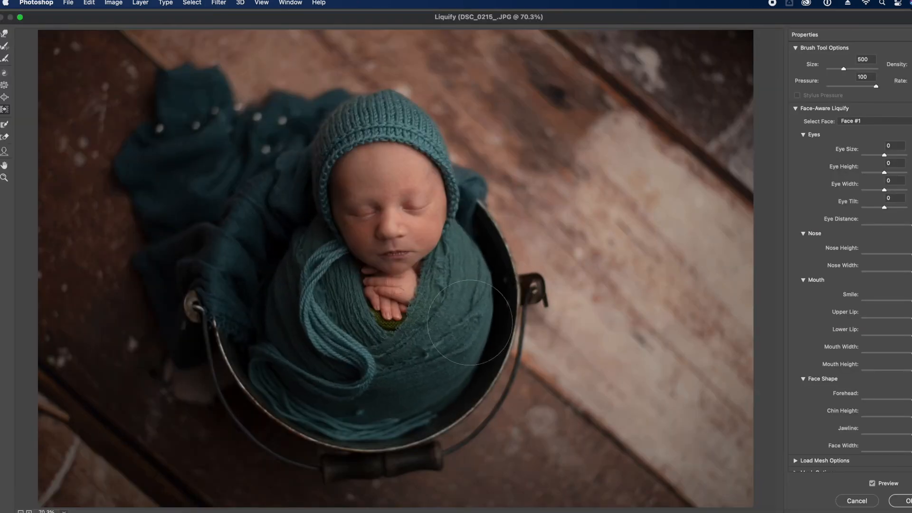
pyautogui.press('[')
pyautogui.press('[')
pyautogui.press('[')
pyautogui.press('[')
pyautogui.moveTo(461, 214); pyautogui.dragTo(442, 148)
pyautogui.press(']')
pyautogui.press(']')
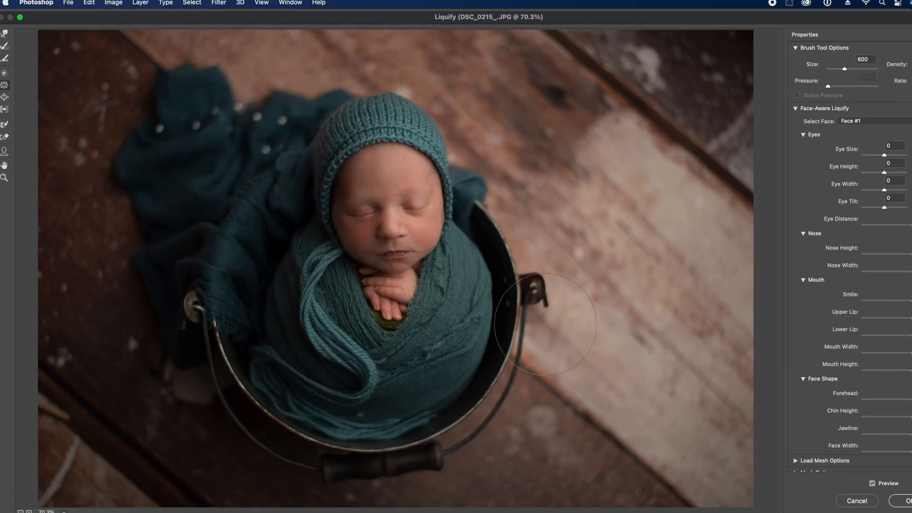
pyautogui.click(876, 483)
pyautogui.click(877, 484)
pyautogui.click(877, 484)
pyautogui.click(877, 484)
pyautogui.click(907, 501)
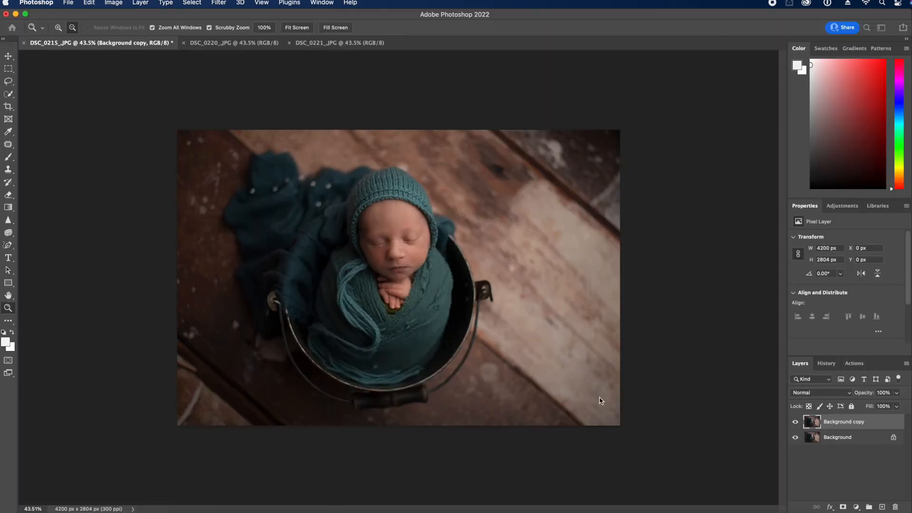
# Flatten the image and duplicate the Background layer
pyautogui.click(905, 365)
pyautogui.click(848, 466)
pyautogui.moveTo(841, 432); pyautogui.dragTo(883, 507)
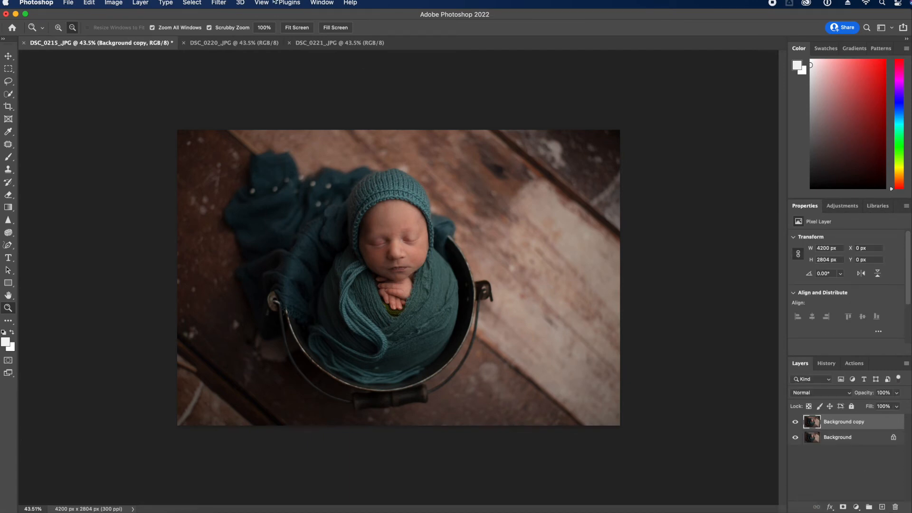
pyautogui.click(222, 5)
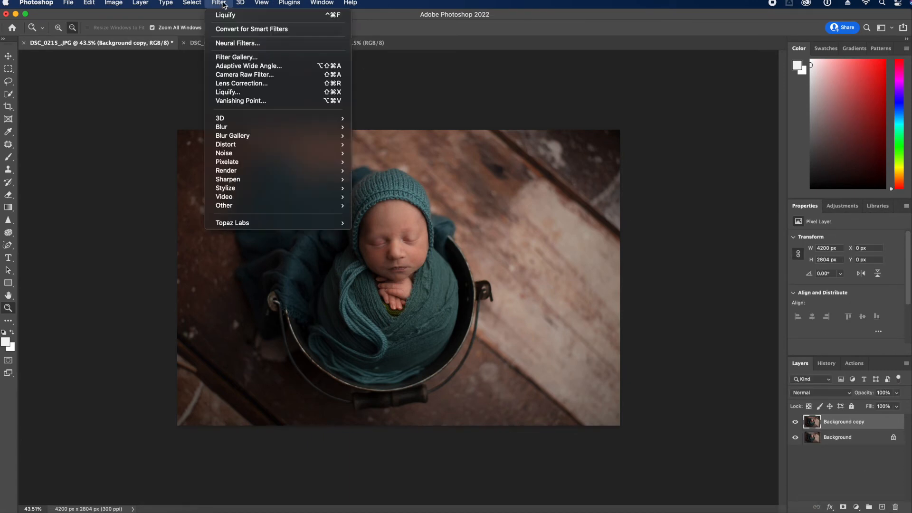
# Open Liquify on Background copy and freeze-mask the bucket's right and lower rim
pyautogui.click(248, 91)
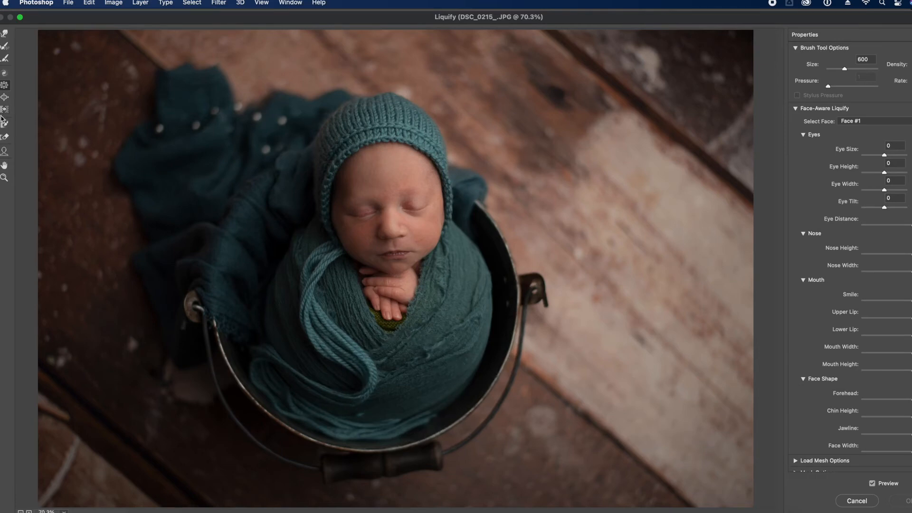
pyautogui.click(4, 109)
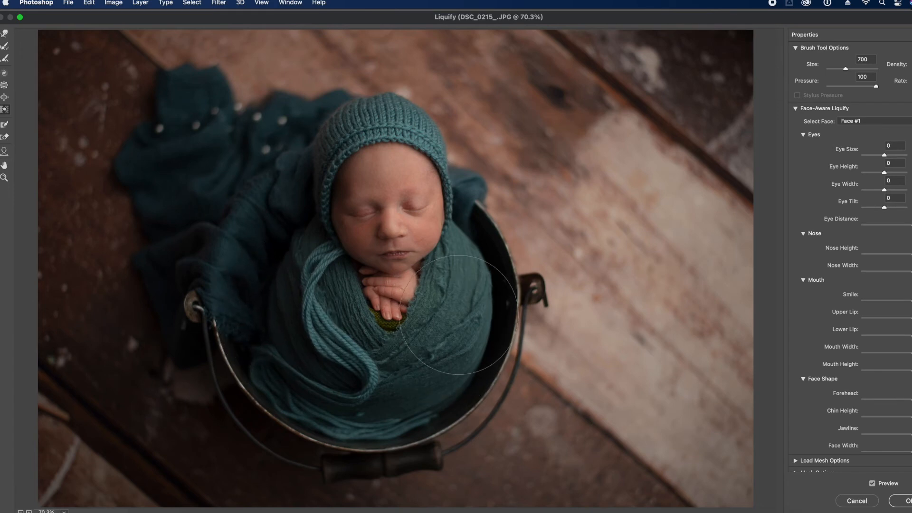
pyautogui.press('[')
pyautogui.press('[')
pyautogui.click(5, 126)
pyautogui.moveTo(489, 212)
pyautogui.mouseDown()
pyautogui.moveTo(519, 261)
pyautogui.moveTo(525, 310)
pyautogui.moveTo(509, 371)
pyautogui.moveTo(522, 337)
pyautogui.moveTo(525, 265)
pyautogui.moveTo(510, 211)
pyautogui.moveTo(489, 191)
pyautogui.moveTo(481, 207)
pyautogui.moveTo(496, 226)
pyautogui.moveTo(517, 307)
pyautogui.moveTo(510, 360)
pyautogui.moveTo(488, 392)
pyautogui.moveTo(459, 425)
pyautogui.moveTo(405, 450)
pyautogui.moveTo(299, 437)
pyautogui.mouseUp()
pyautogui.moveTo(487, 181); pyautogui.dragTo(487, 200)
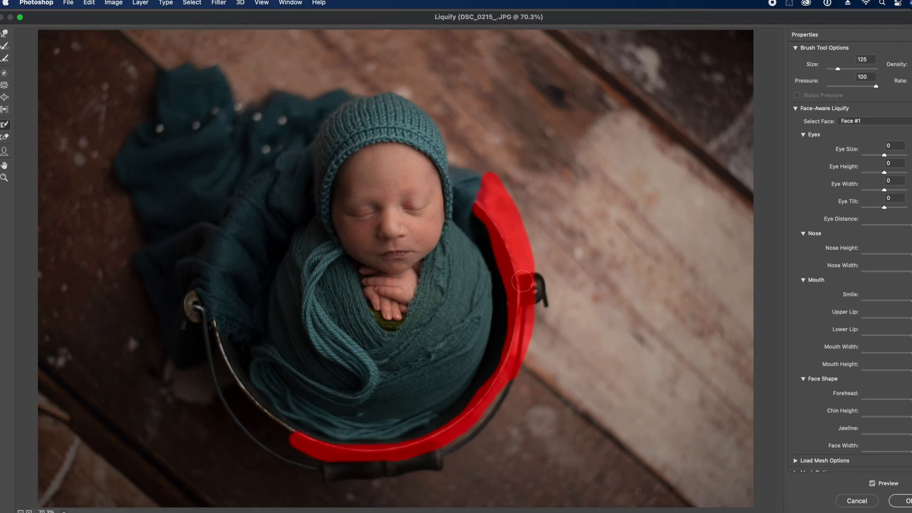
pyautogui.press(']')
pyautogui.press(']')
pyautogui.moveTo(512, 390)
pyautogui.mouseDown()
pyautogui.moveTo(487, 412)
pyautogui.moveTo(448, 441)
pyautogui.moveTo(331, 458)
pyautogui.moveTo(293, 438)
pyautogui.moveTo(241, 387)
pyautogui.moveTo(202, 297)
pyautogui.mouseUp()
# Push Left the wrap's right edge, left side and edge near the bucket
pyautogui.click(4, 109)
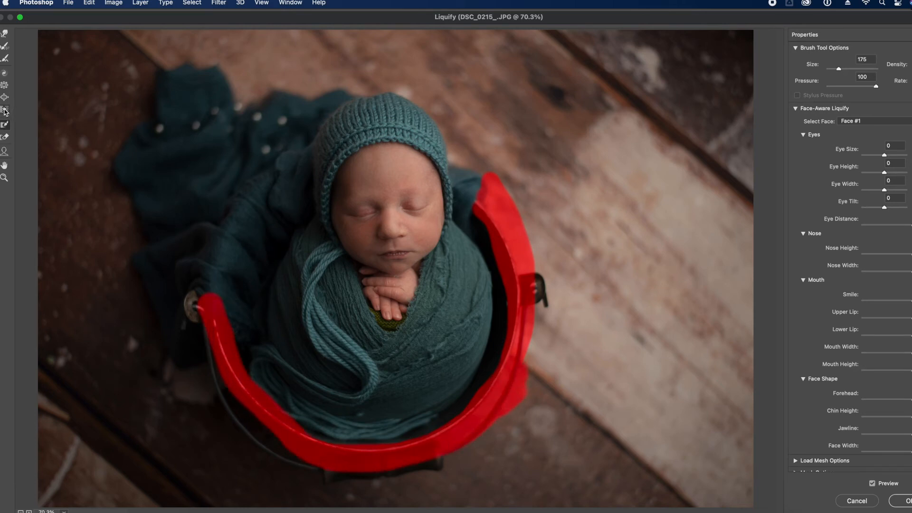
pyautogui.press(']')
pyautogui.press(']')
pyautogui.press(']')
pyautogui.press(']')
pyautogui.moveTo(363, 380)
pyautogui.mouseDown()
pyautogui.moveTo(423, 386)
pyautogui.moveTo(463, 340)
pyautogui.mouseUp()
pyautogui.press('[')
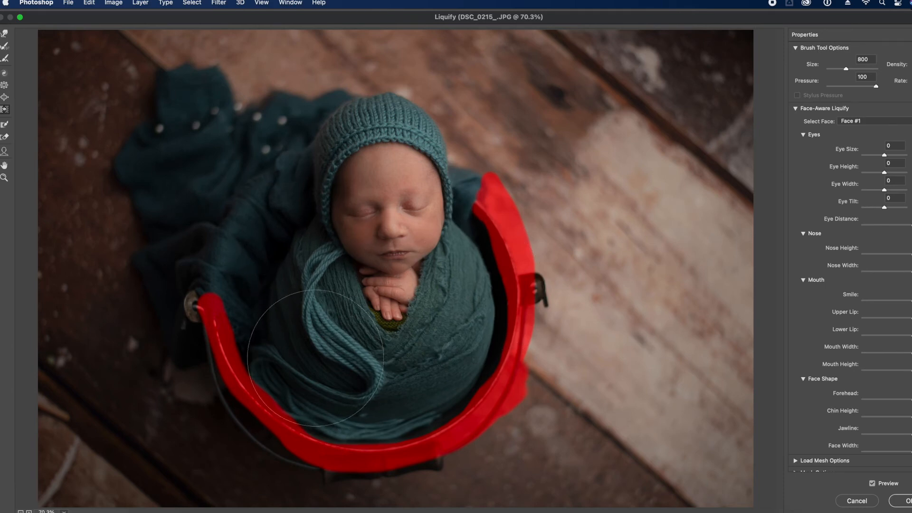
pyautogui.moveTo(340, 388)
pyautogui.mouseDown()
pyautogui.moveTo(299, 361)
pyautogui.moveTo(295, 289)
pyautogui.mouseUp()
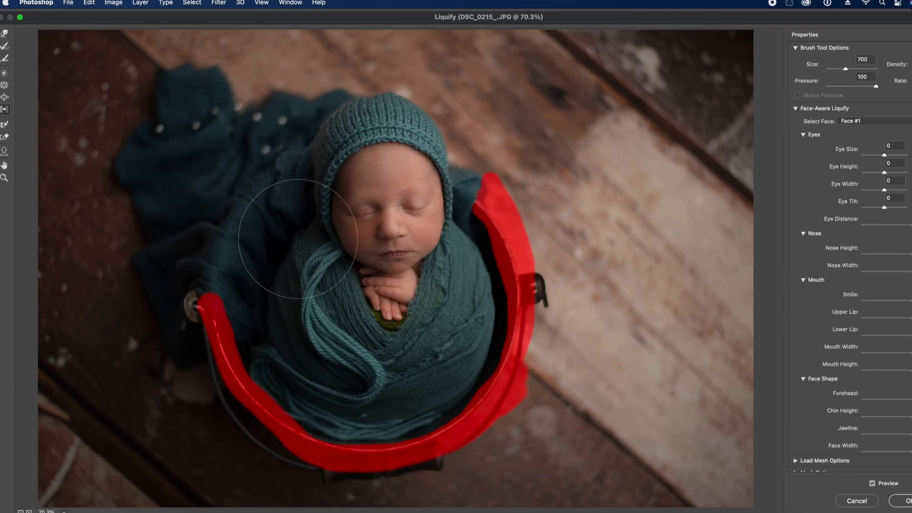
pyautogui.press(']')
pyautogui.press('[')
pyautogui.press('[')
pyautogui.moveTo(468, 342); pyautogui.dragTo(475, 328)
pyautogui.press('[')
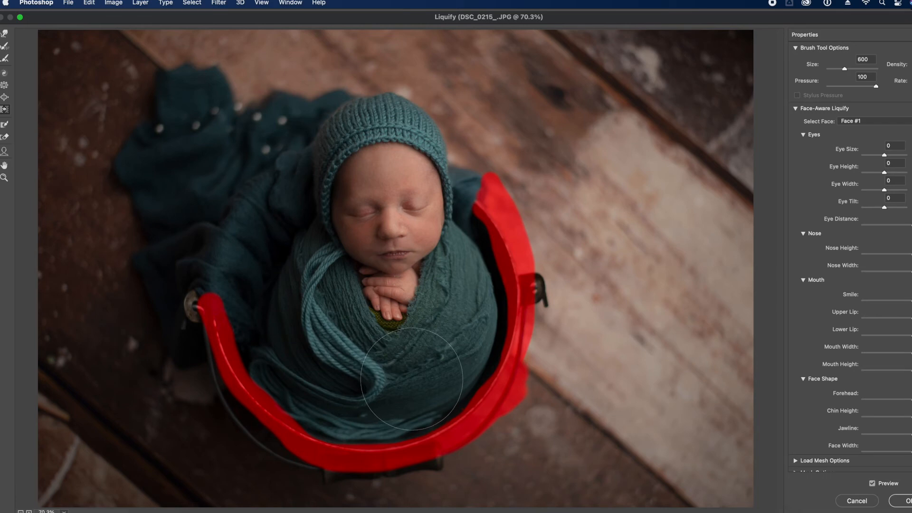
pyautogui.press(']')
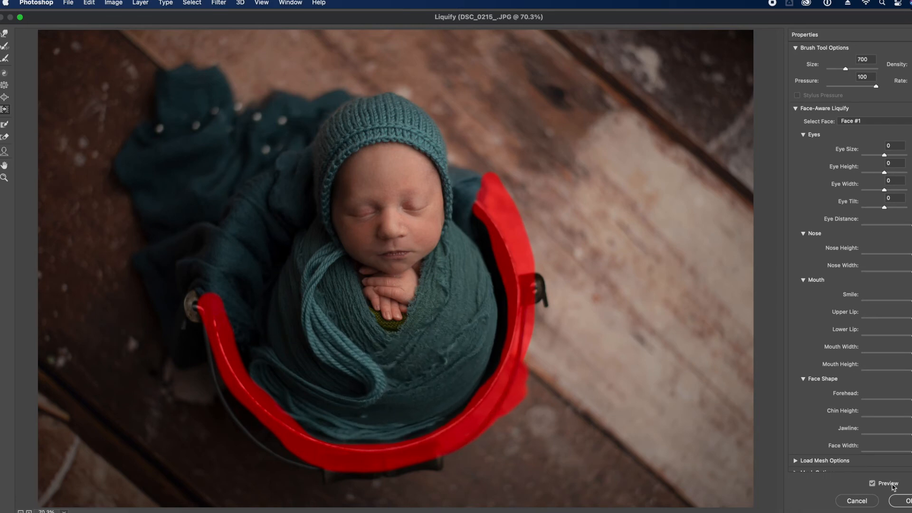
# Compare the reshaped wrap with the original, set the brush to 300, and apply Liquify
pyautogui.click(873, 484)
pyautogui.click(873, 484)
pyautogui.click(873, 483)
pyautogui.click(872, 484)
pyautogui.click(872, 484)
pyautogui.click(873, 483)
pyautogui.click(872, 484)
pyautogui.click(873, 484)
pyautogui.press('[')
pyautogui.press('[')
pyautogui.press('[')
pyautogui.press('[')
pyautogui.click(872, 484)
pyautogui.click(872, 484)
pyautogui.click(904, 501)
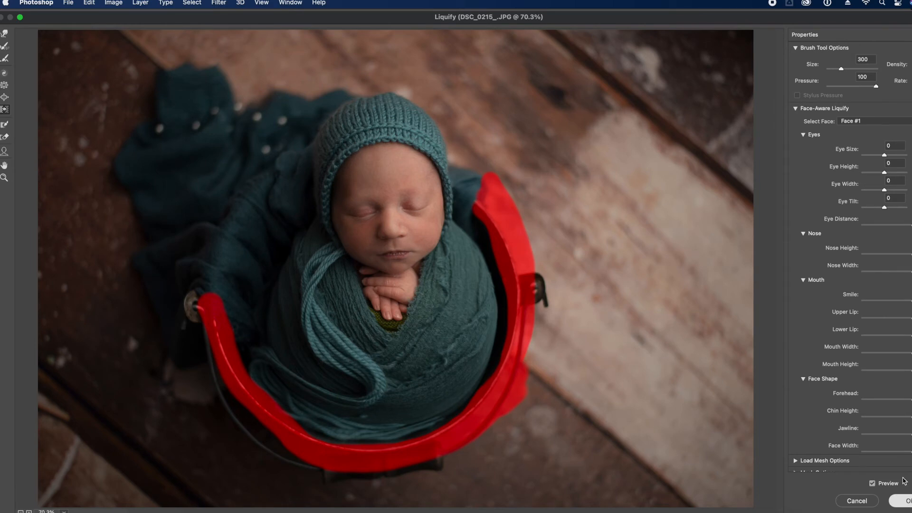
pyautogui.click(795, 421)
pyautogui.click(795, 422)
# Flatten the image and zoom in on the baby's hands
pyautogui.click(905, 364)
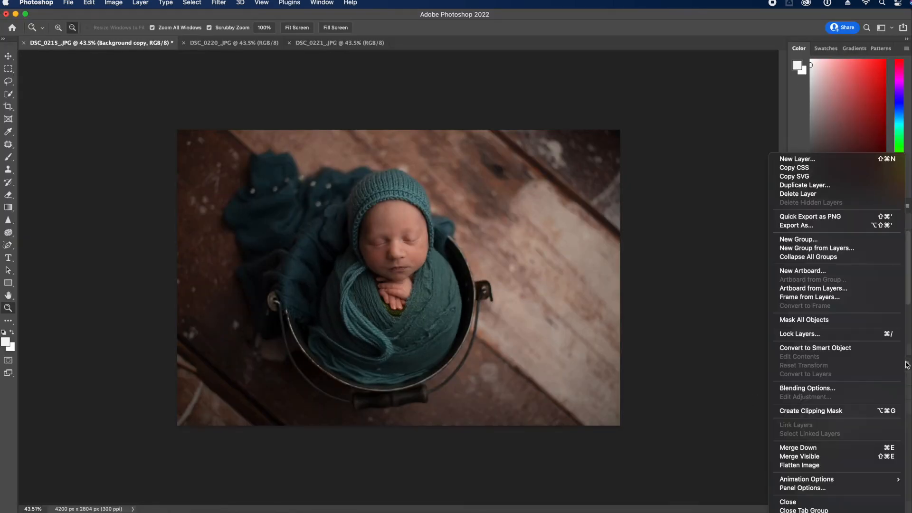
pyautogui.press('Escape')
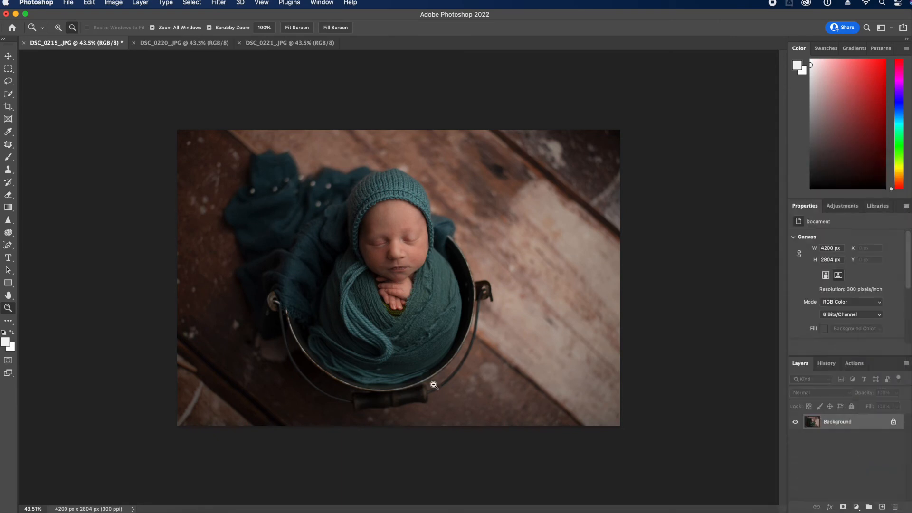
pyautogui.moveTo(367, 299); pyautogui.dragTo(414, 333)
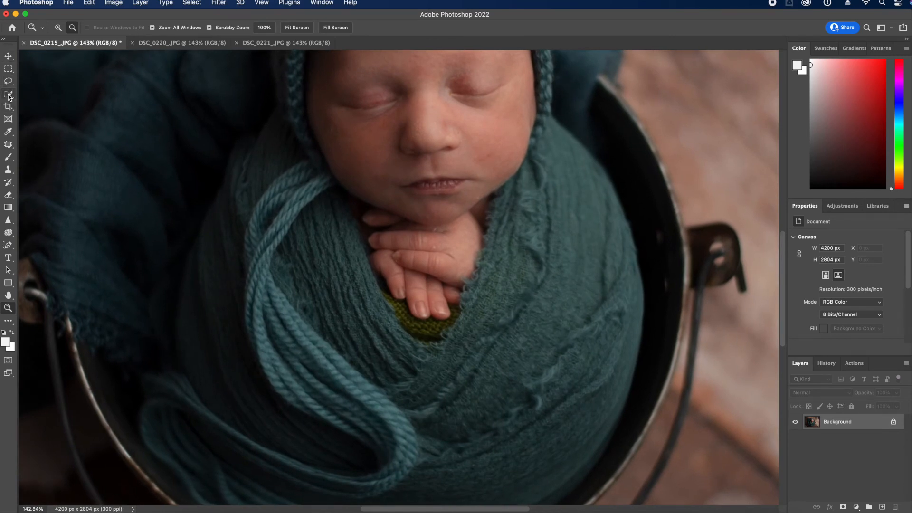
# Select the green knit patch below the fingers with Quick Selection, adding and subtracting
pyautogui.click(8, 95)
pyautogui.rightClick(8, 94)
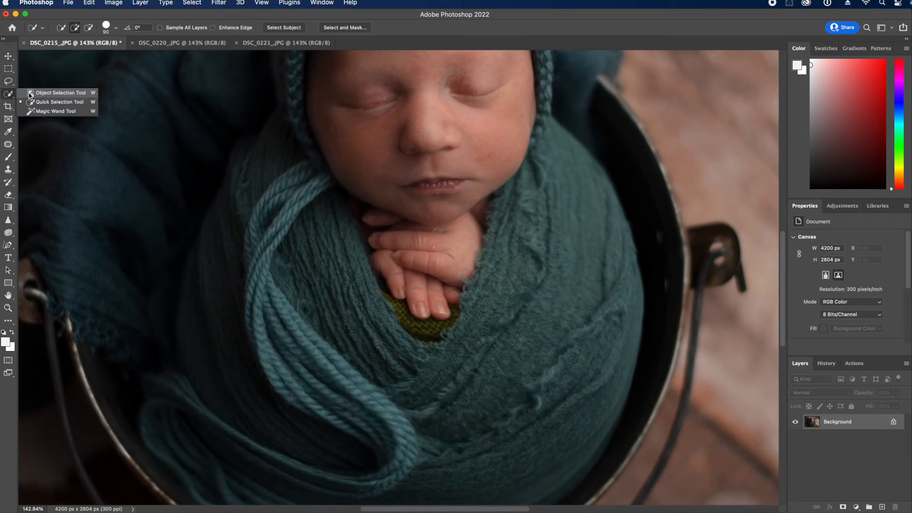
pyautogui.click(3, 98)
pyautogui.press('[')
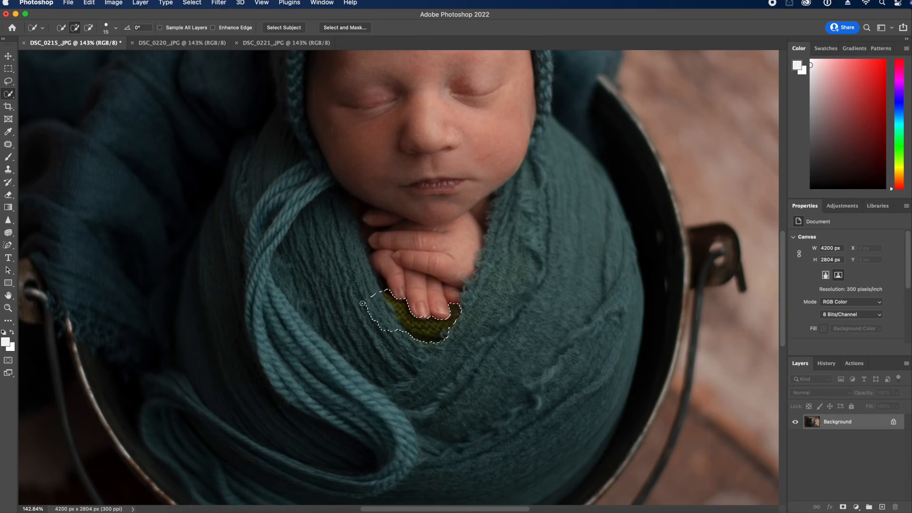
pyautogui.click(88, 27)
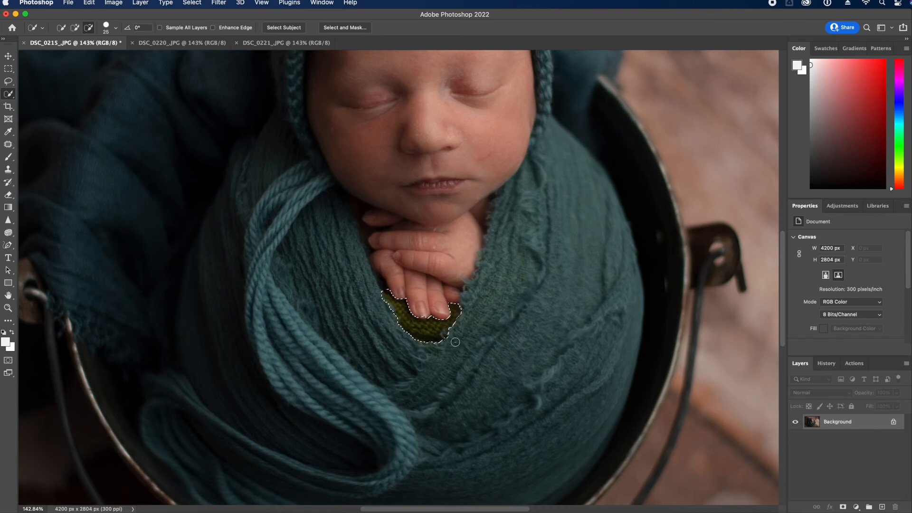
pyautogui.click(843, 210)
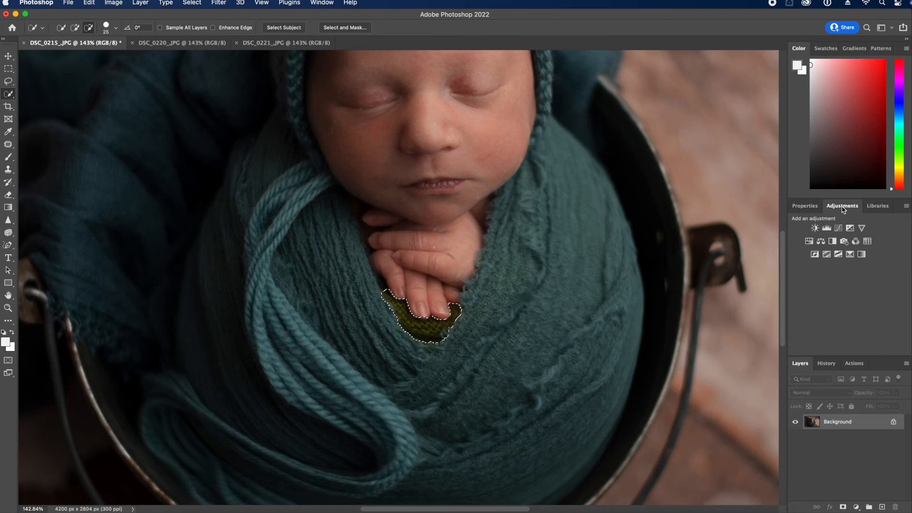
# Add a Hue/Saturation layer on the patch and target Yellows after undoing a Greens trial
pyautogui.click(809, 242)
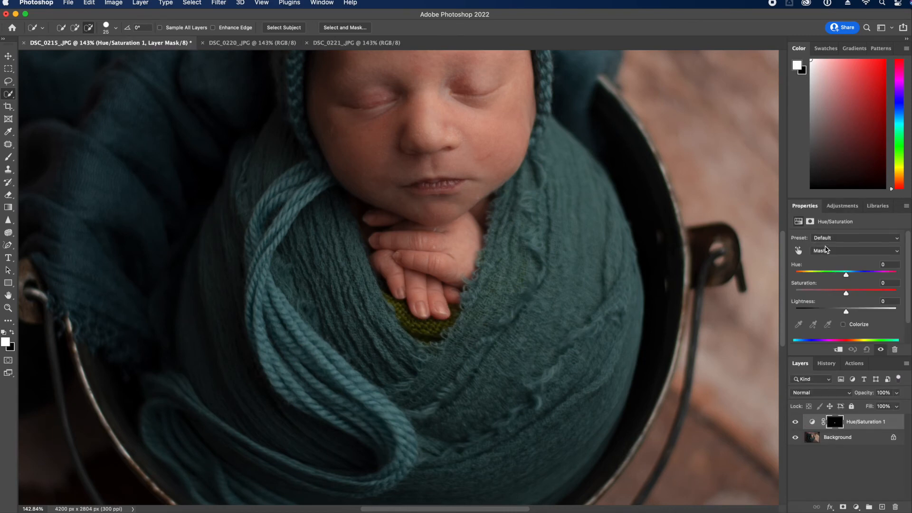
pyautogui.click(826, 250)
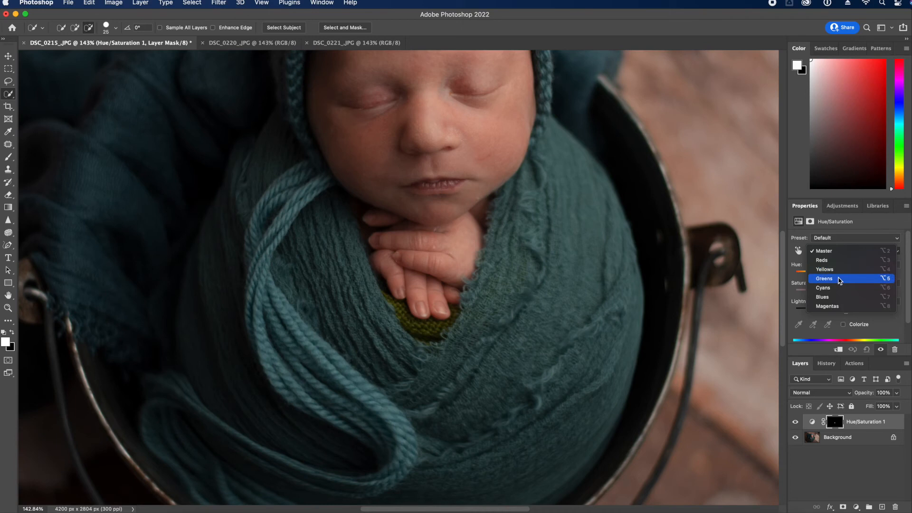
pyautogui.click(839, 280)
pyautogui.moveTo(846, 275)
pyautogui.mouseDown()
pyautogui.moveTo(813, 277)
pyautogui.moveTo(850, 275)
pyautogui.mouseUp()
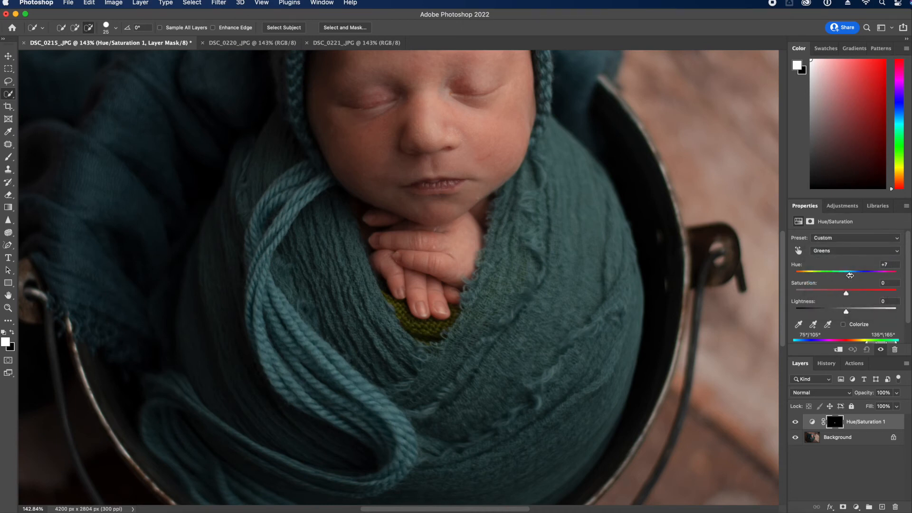
pyautogui.press('super+z')
pyautogui.click(837, 250)
pyautogui.click(832, 240)
# Set Yellows Hue +121, Saturation -65 and Lightness +23
pyautogui.moveTo(846, 275); pyautogui.dragTo(882, 280)
pyautogui.moveTo(827, 294); pyautogui.dragTo(835, 314)
pyautogui.moveTo(882, 274); pyautogui.dragTo(886, 278)
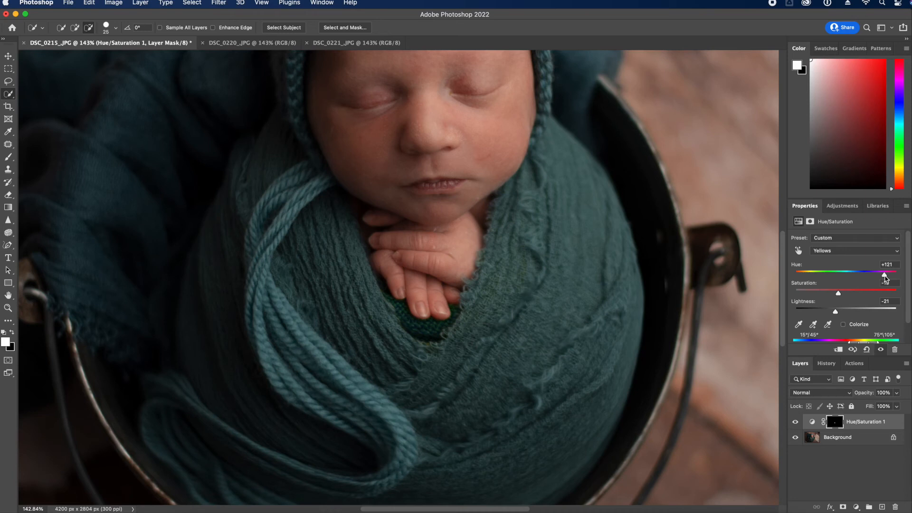
pyautogui.moveTo(830, 294); pyautogui.dragTo(828, 295)
pyautogui.click(10, 309)
pyautogui.moveTo(462, 313); pyautogui.dragTo(432, 305)
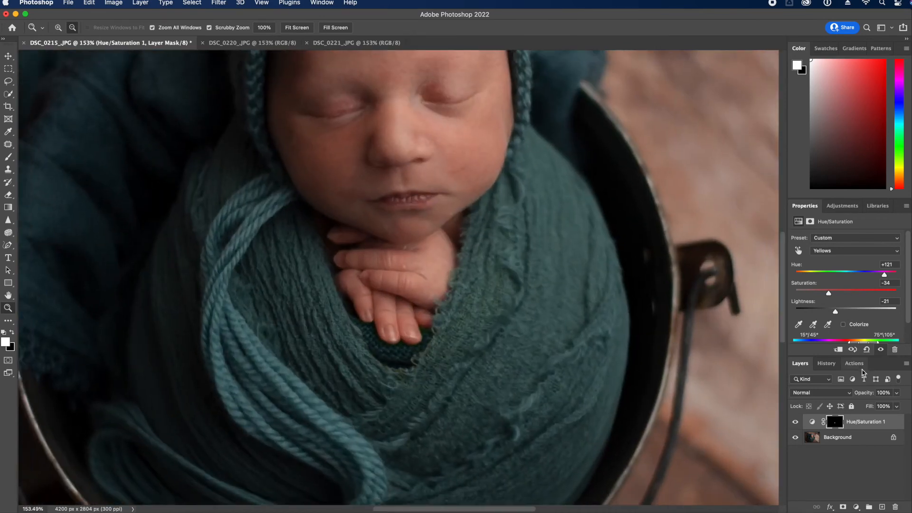
pyautogui.moveTo(836, 312); pyautogui.dragTo(813, 295)
pyautogui.scroll(-5, 299, 339)
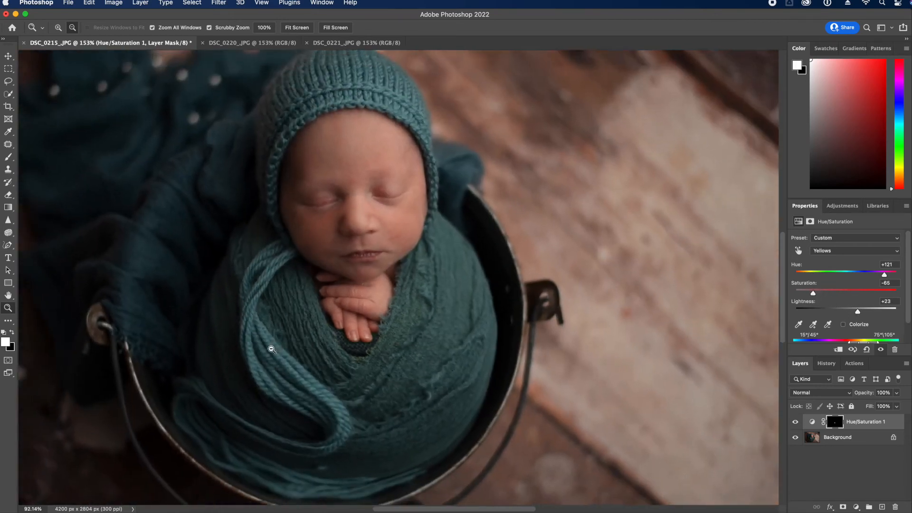
pyautogui.scroll(4, 279, 358)
pyautogui.scroll(-3, 279, 358)
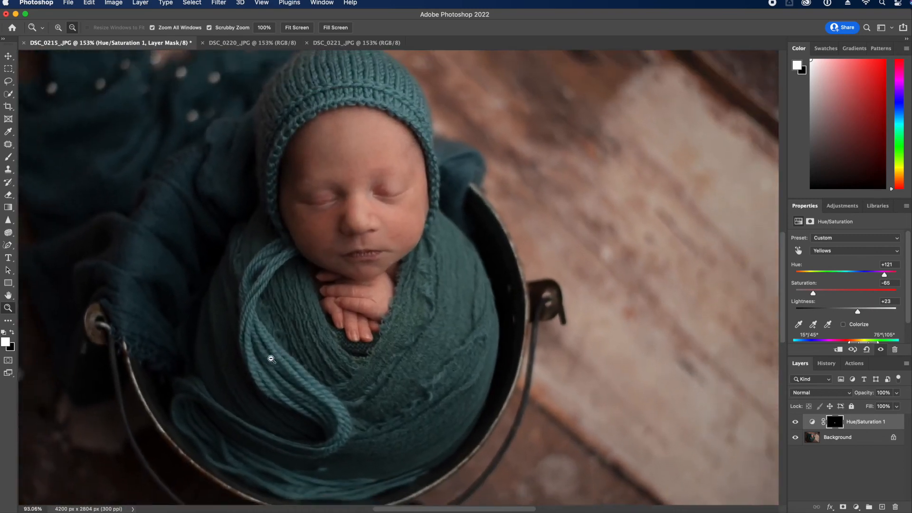
pyautogui.scroll(5, 280, 357)
pyautogui.scroll(1, 287, 364)
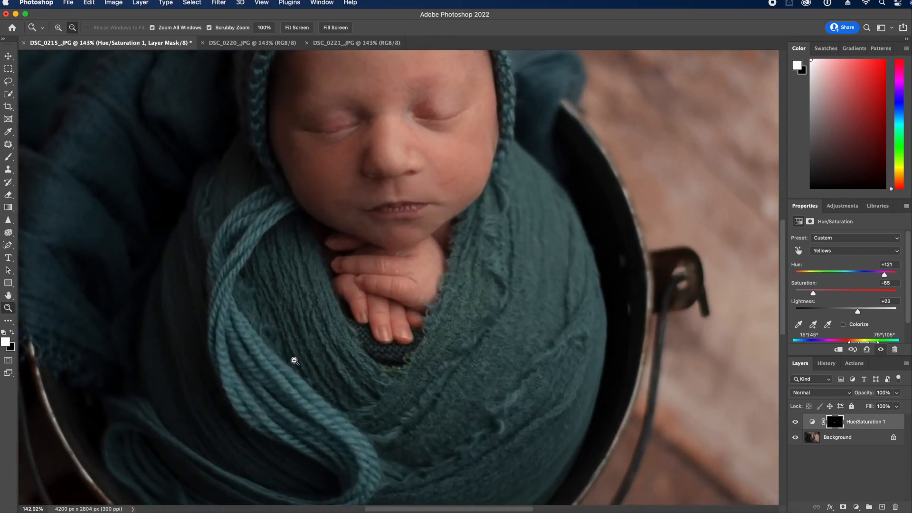
# Pick a regular brush at size 15 and toggle Hue/Saturation 1 to compare the patch
pyautogui.click(9, 158)
pyautogui.moveTo(11, 159); pyautogui.dragTo(47, 156)
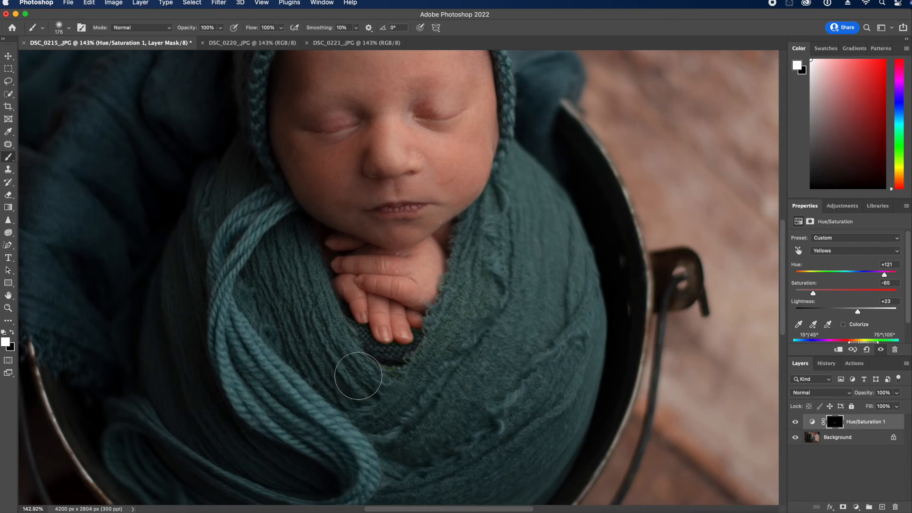
pyautogui.press('[')
pyautogui.press('[')
pyautogui.press('[')
pyautogui.press('[')
pyautogui.press('[')
pyautogui.press('[')
pyautogui.press('[')
pyautogui.press('[')
pyautogui.press('[')
pyautogui.press('[')
pyautogui.press('[')
pyautogui.press('[')
pyautogui.press('[')
pyautogui.press('[')
pyautogui.press('[')
pyautogui.click(797, 420)
pyautogui.click(797, 421)
pyautogui.click(798, 420)
pyautogui.click(797, 421)
# Fit the photo in view and flatten the teal patch into the Background layer
pyautogui.click(8, 308)
pyautogui.press('super+0')
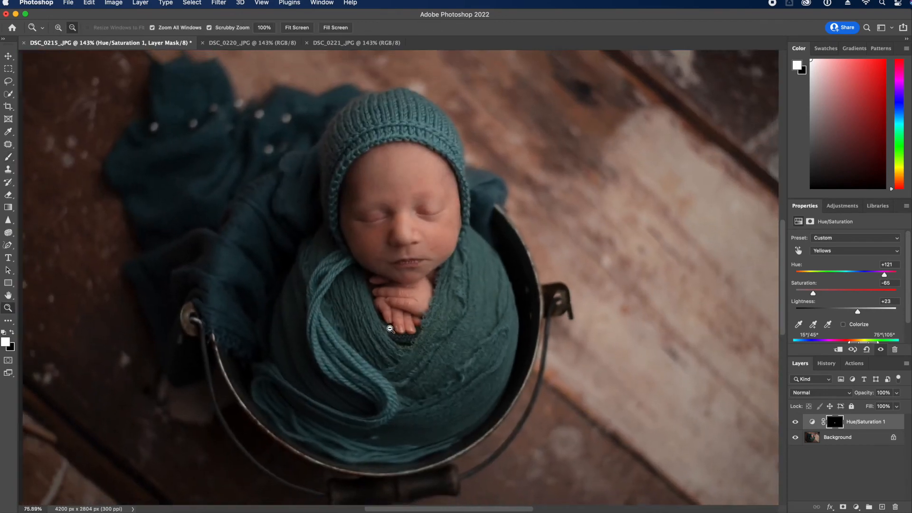
pyautogui.click(906, 364)
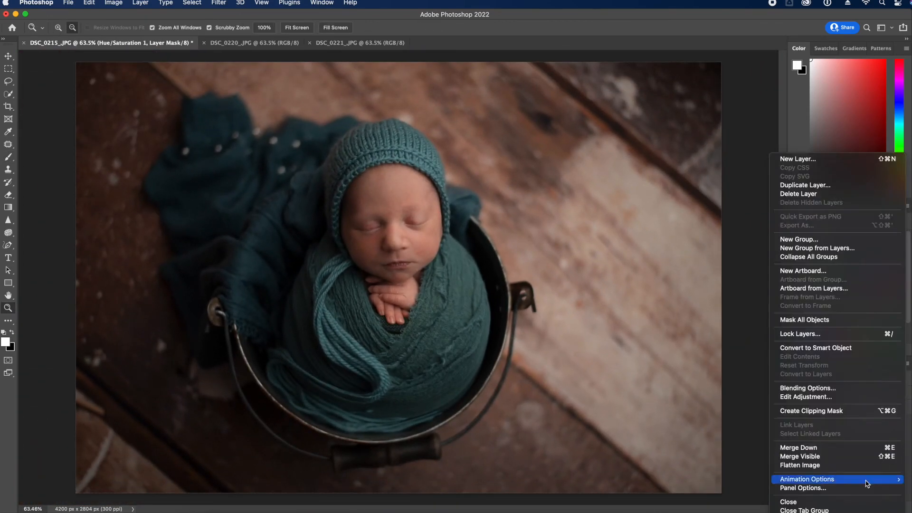
pyautogui.click(803, 465)
pyautogui.moveTo(403, 329); pyautogui.dragTo(447, 350)
# Spot-heal the dark knit patches below the fingers, then zoom back out to the whole photo
pyautogui.click(8, 145)
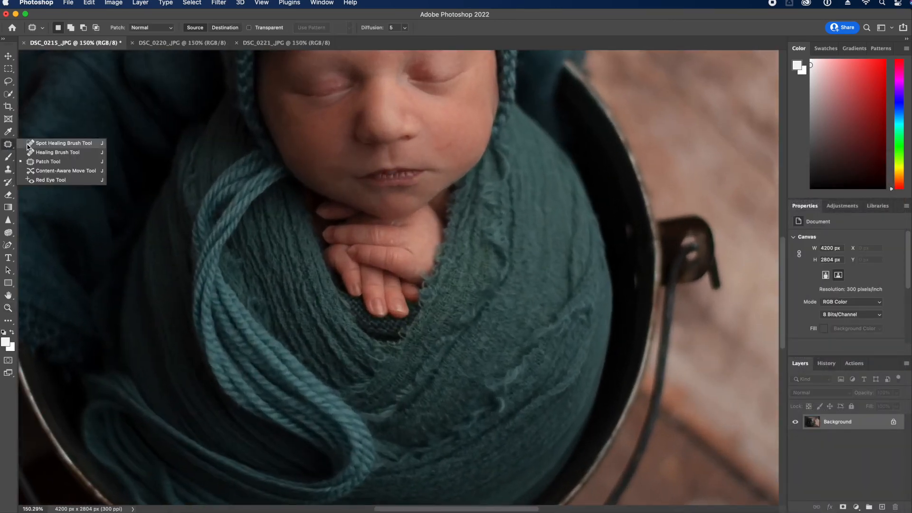
pyautogui.click(48, 144)
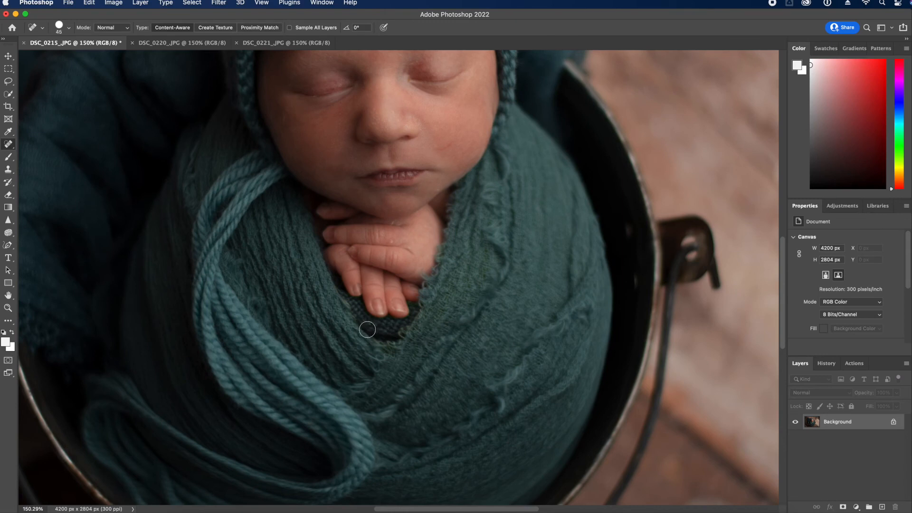
pyautogui.moveTo(386, 338); pyautogui.dragTo(398, 337)
pyautogui.moveTo(344, 302)
pyautogui.mouseDown()
pyautogui.moveTo(381, 328)
pyautogui.moveTo(410, 330)
pyautogui.moveTo(382, 336)
pyautogui.mouseUp()
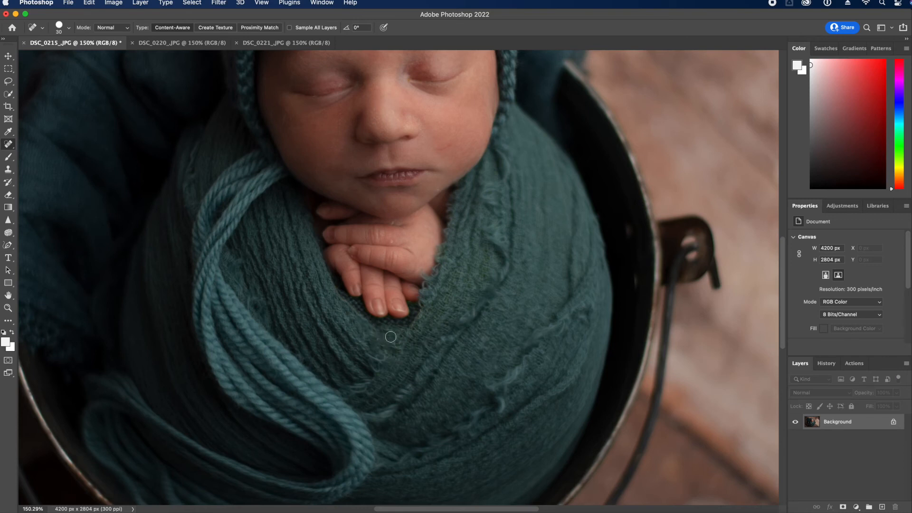
pyautogui.click(9, 308)
pyautogui.moveTo(342, 351)
pyautogui.mouseDown()
pyautogui.moveTo(305, 351)
pyautogui.moveTo(327, 356)
pyautogui.mouseUp()
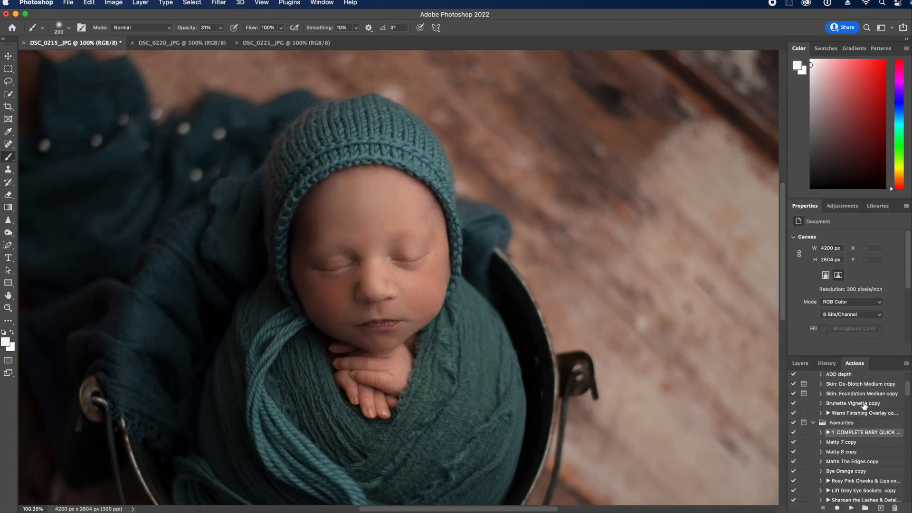
# Duplicate DSC_0221's Background layer from its Layers panel context menu
pyautogui.click(802, 364)
pyautogui.rightClick(835, 468)
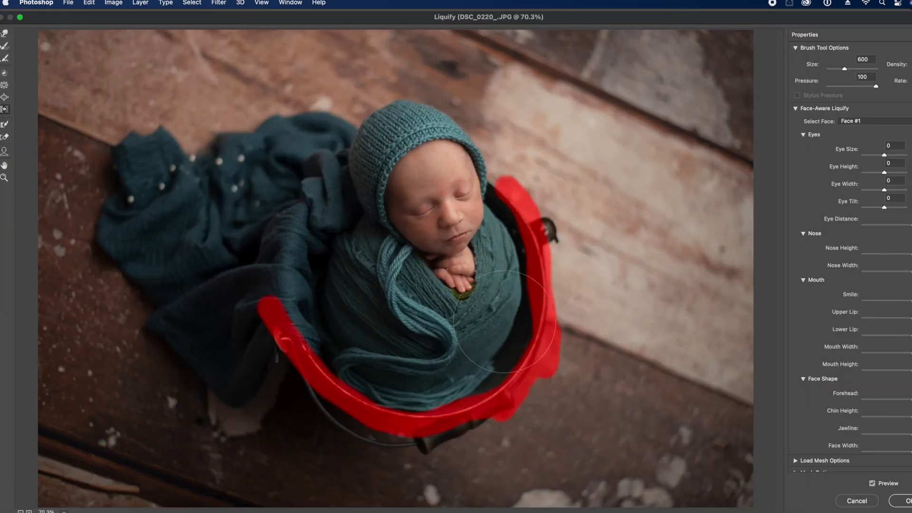
pyautogui.press('s')
pyautogui.press(']')
pyautogui.moveTo(505, 322)
pyautogui.mouseDown()
pyautogui.moveTo(361, 285)
pyautogui.moveTo(400, 404)
pyautogui.mouseUp()
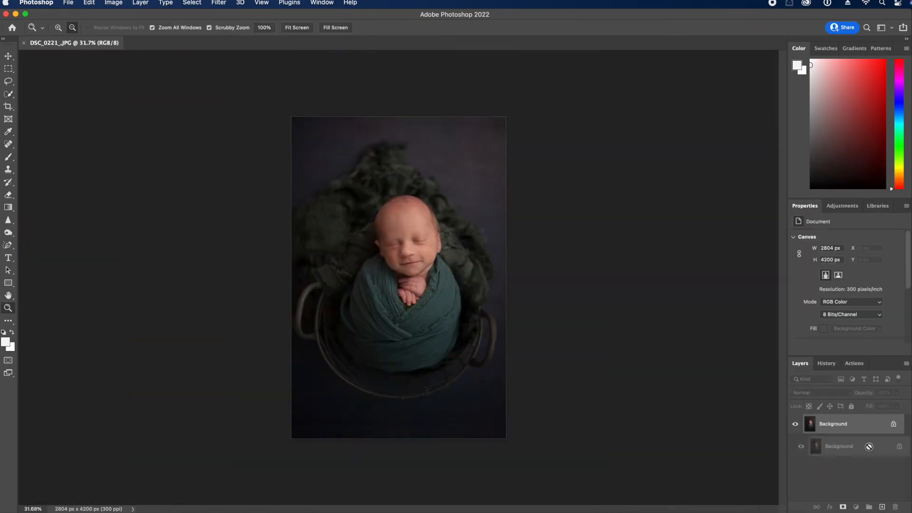
# In Filter > Liquify, use Push Left to tuck in the wrap's left, upper-left and lower-left edges
pyautogui.click(209, 2)
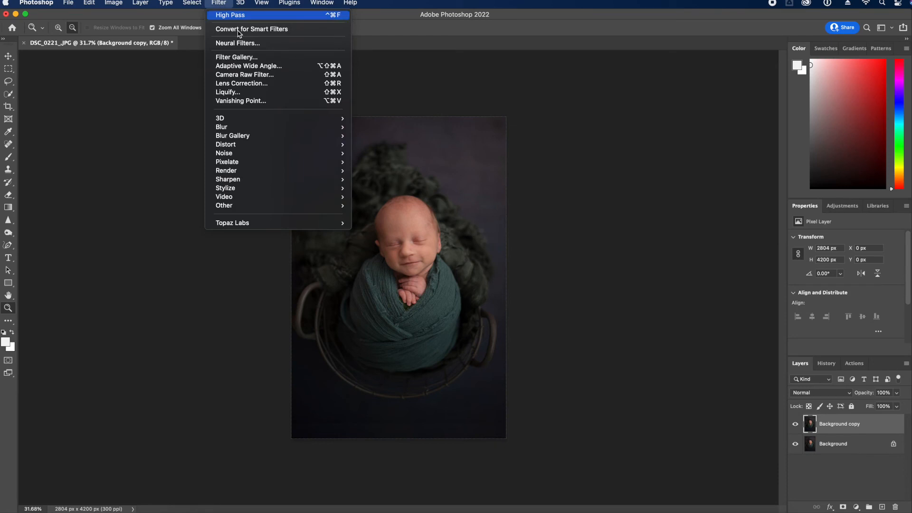
pyautogui.click(223, 90)
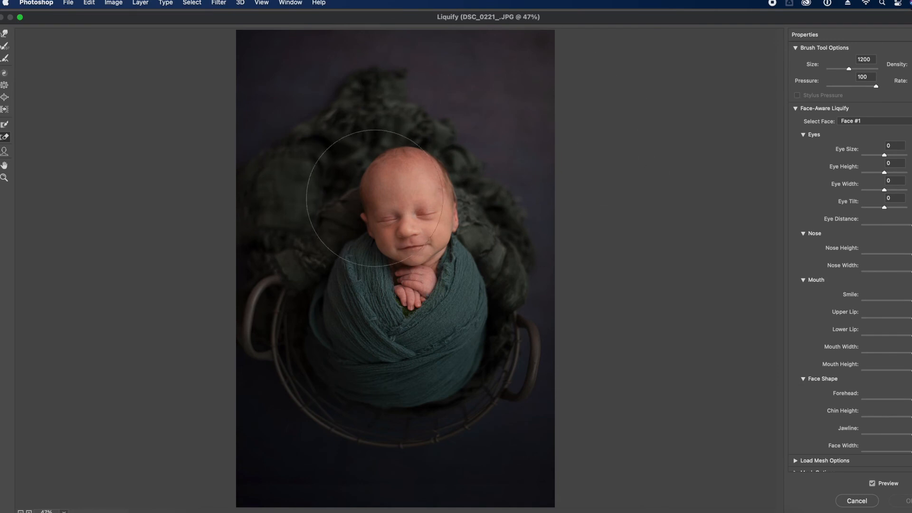
pyautogui.press('[')
pyautogui.press('[')
pyautogui.press('[')
pyautogui.press('[')
pyautogui.press('[')
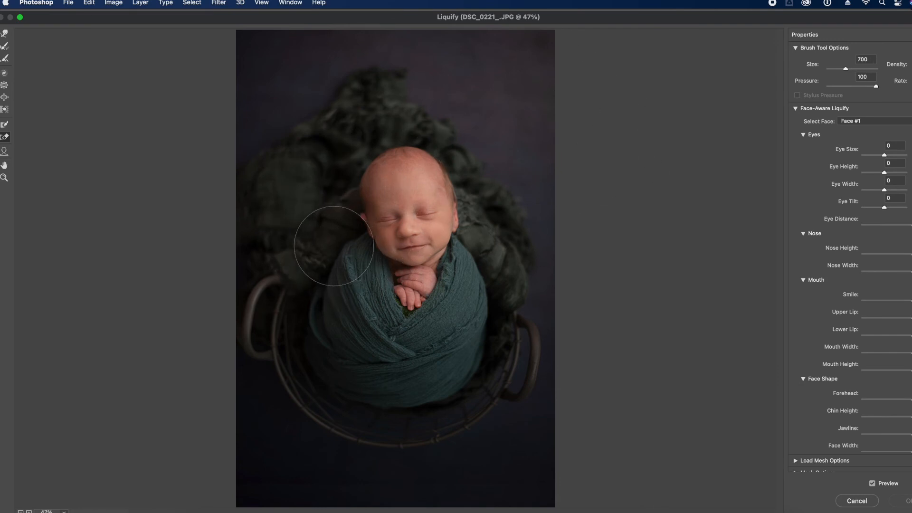
pyautogui.click(4, 110)
pyautogui.press(']')
pyautogui.press(']')
pyautogui.press(']')
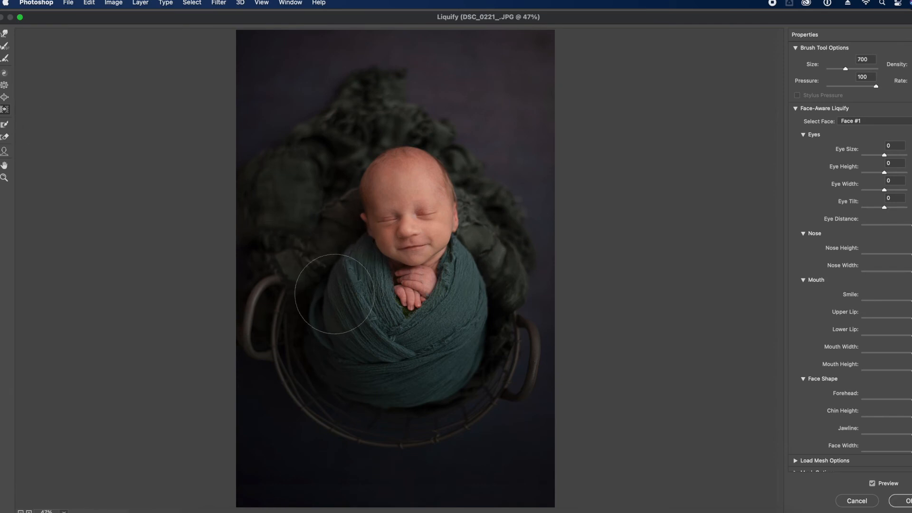
pyautogui.press(']')
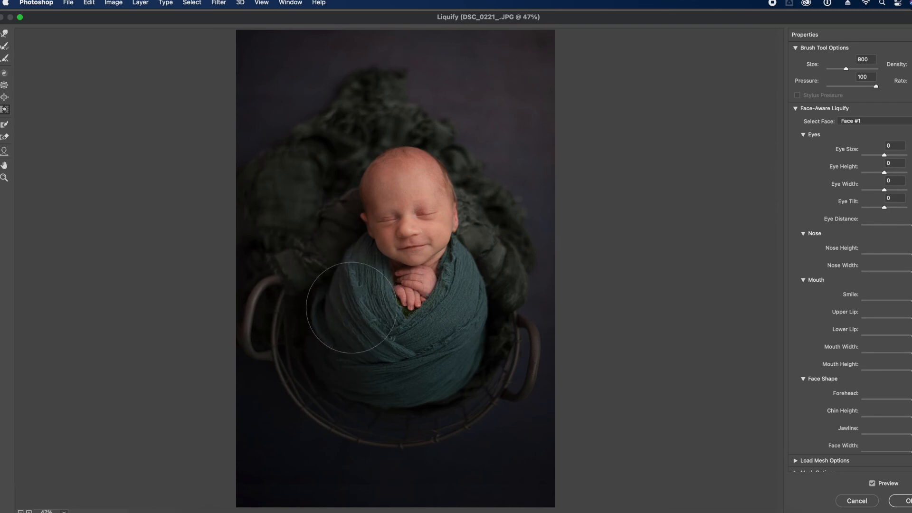
pyautogui.press('[')
pyautogui.moveTo(320, 321)
pyautogui.mouseDown()
pyautogui.moveTo(322, 348)
pyautogui.moveTo(354, 374)
pyautogui.moveTo(391, 376)
pyautogui.moveTo(361, 300)
pyautogui.mouseUp()
pyautogui.moveTo(354, 269); pyautogui.dragTo(339, 286)
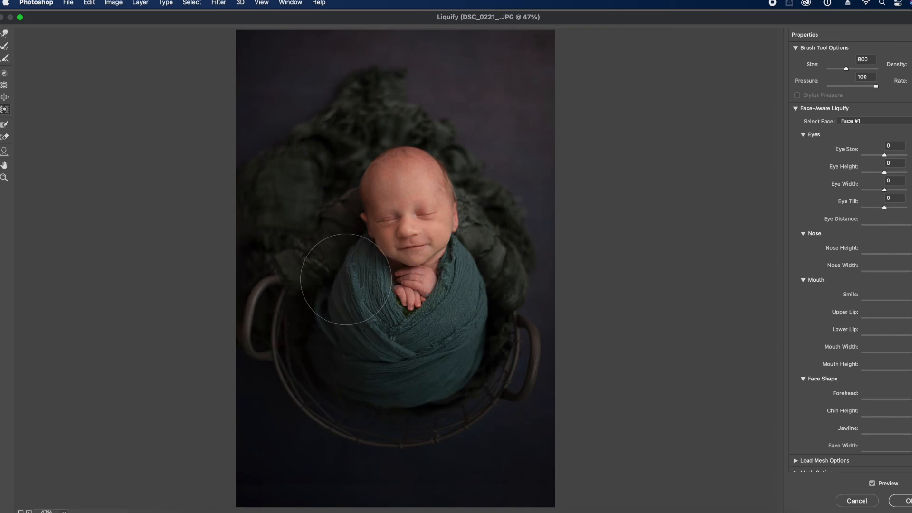
pyautogui.moveTo(407, 391); pyautogui.dragTo(316, 377)
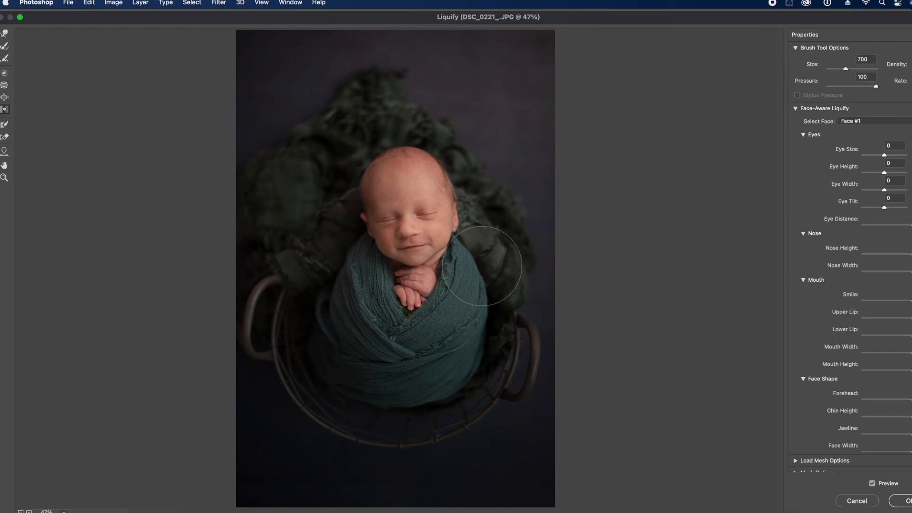
# Switch between Pucker and Push Left while resizing the warp brush with [ and ]
pyautogui.press('[')
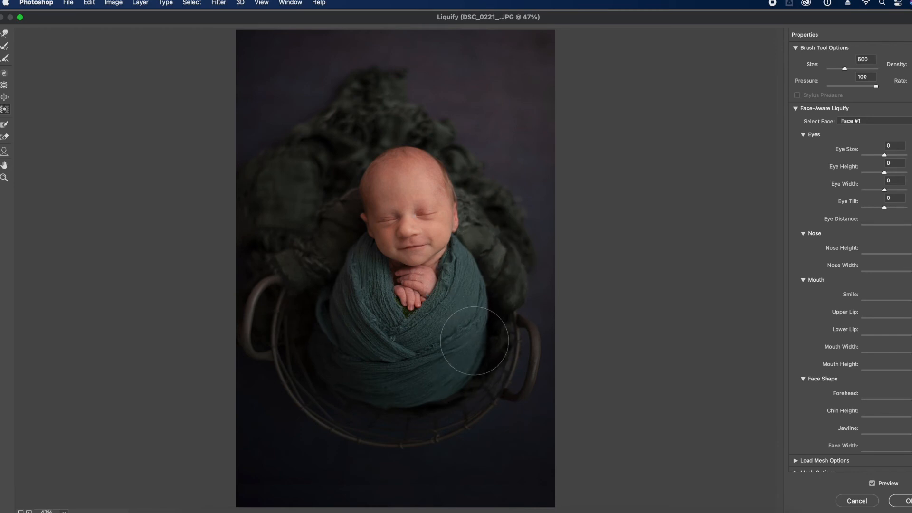
pyautogui.press(']')
pyautogui.press(']')
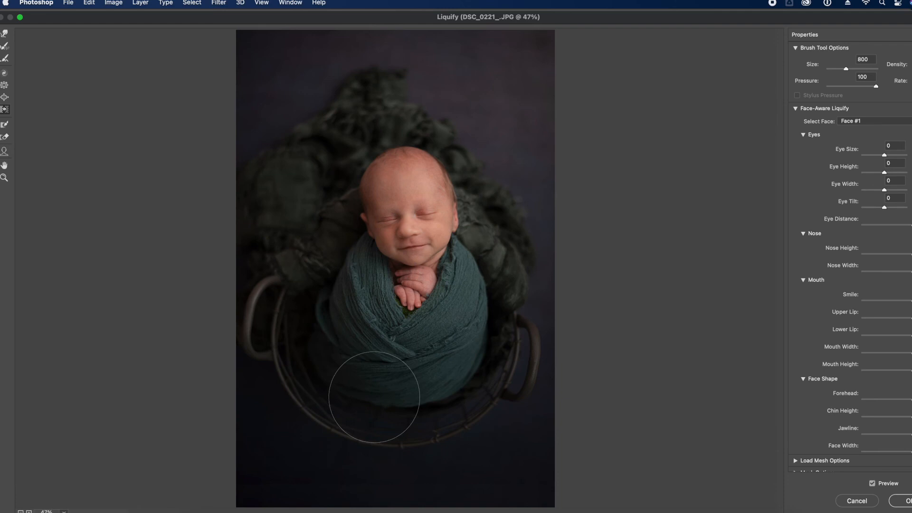
pyautogui.press('s')
pyautogui.press(']')
pyautogui.press(']')
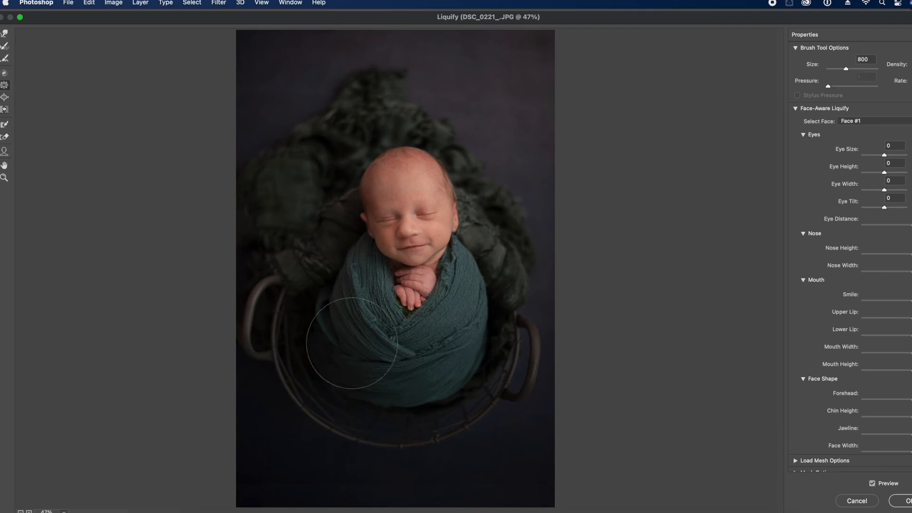
pyautogui.press('[')
pyautogui.press('o')
pyautogui.press('[')
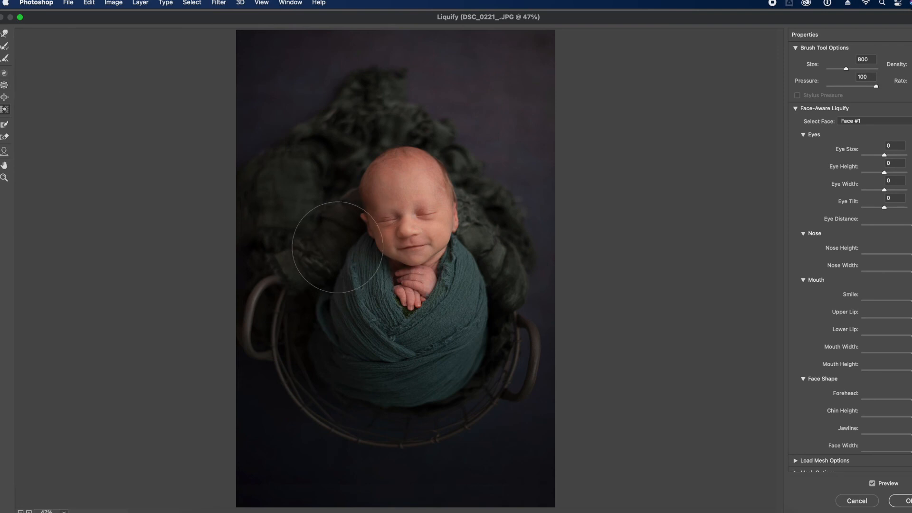
pyautogui.press('[')
pyautogui.press('[')
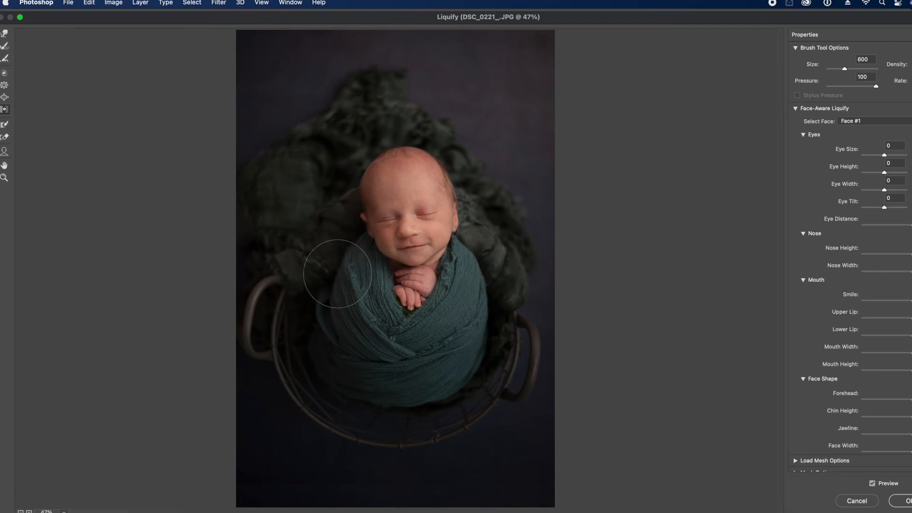
pyautogui.press('[')
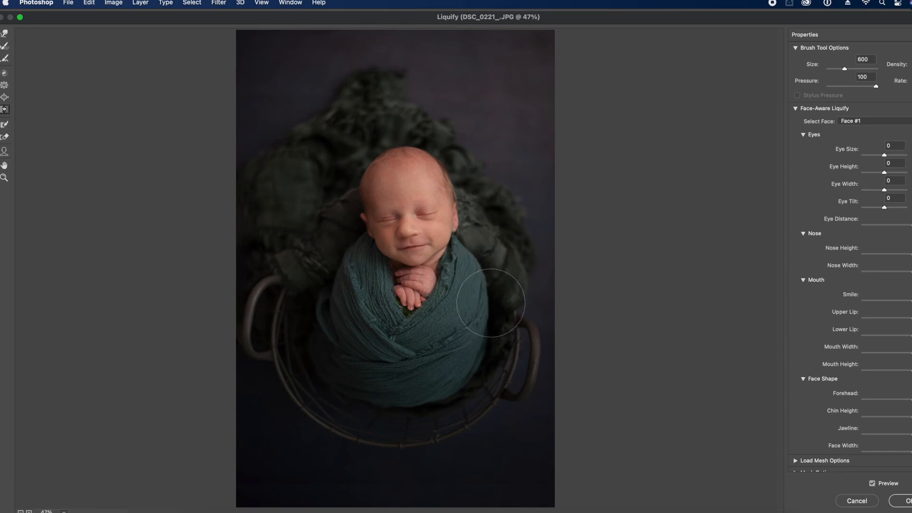
pyautogui.press(']')
pyautogui.press(']')
pyautogui.press(']')
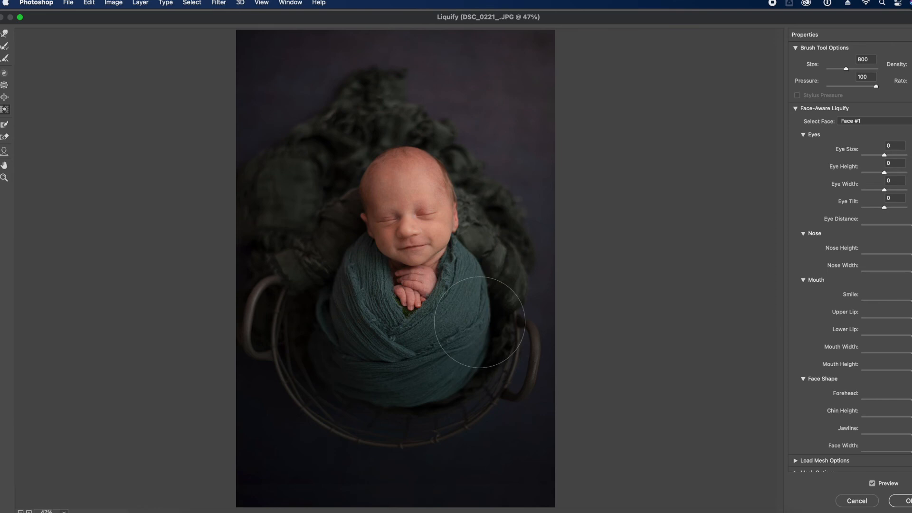
pyautogui.press('[')
pyautogui.press('[')
pyautogui.press('[')
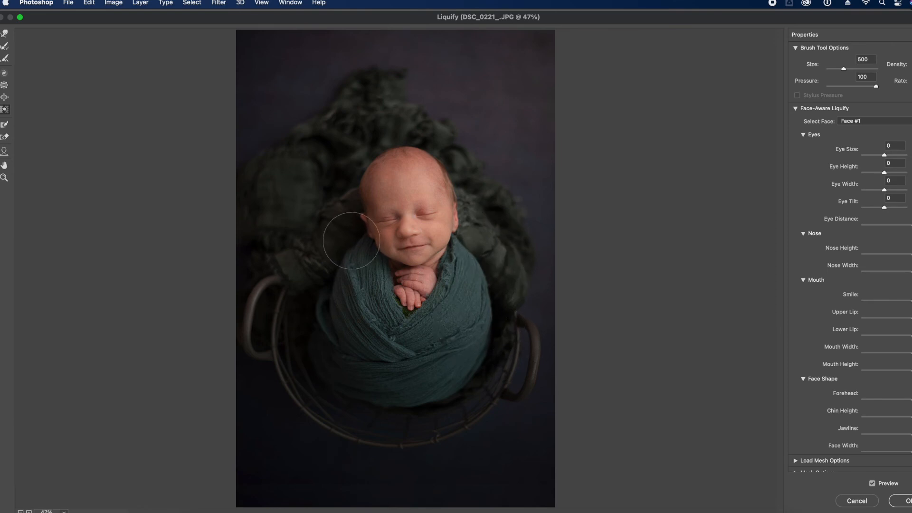
pyautogui.press(']')
pyautogui.press(']')
pyautogui.press('[')
pyautogui.press('[')
pyautogui.press('[')
pyautogui.press(']')
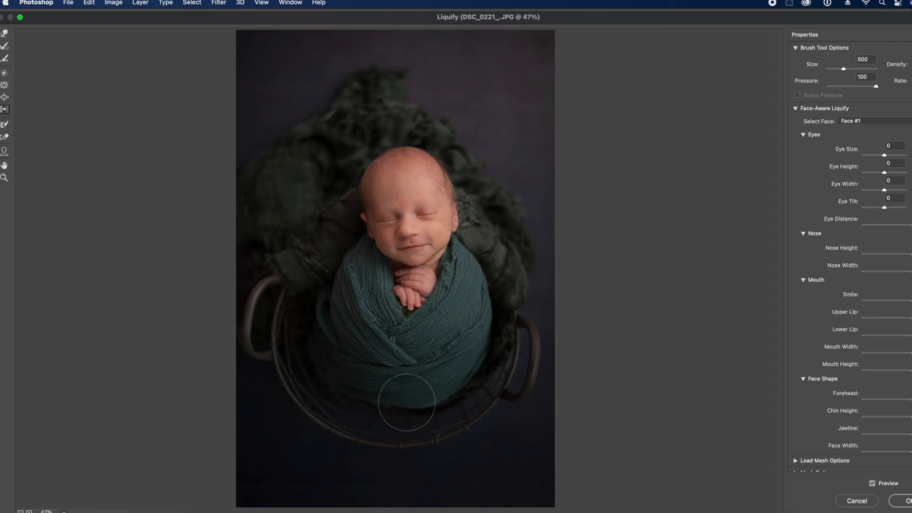
pyautogui.press(']')
# Compare the warped wrap with the original and undo the last warp near the nose
pyautogui.click(873, 484)
pyautogui.click(873, 485)
pyautogui.click(874, 484)
pyautogui.click(873, 485)
pyautogui.press(']')
pyautogui.press(']')
pyautogui.press(']')
pyautogui.press('[')
pyautogui.press('[')
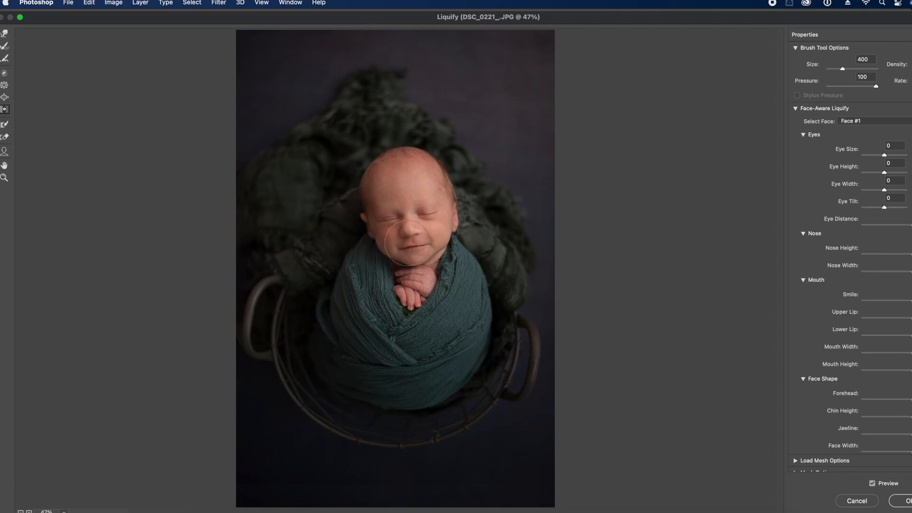
pyautogui.press('super+z')
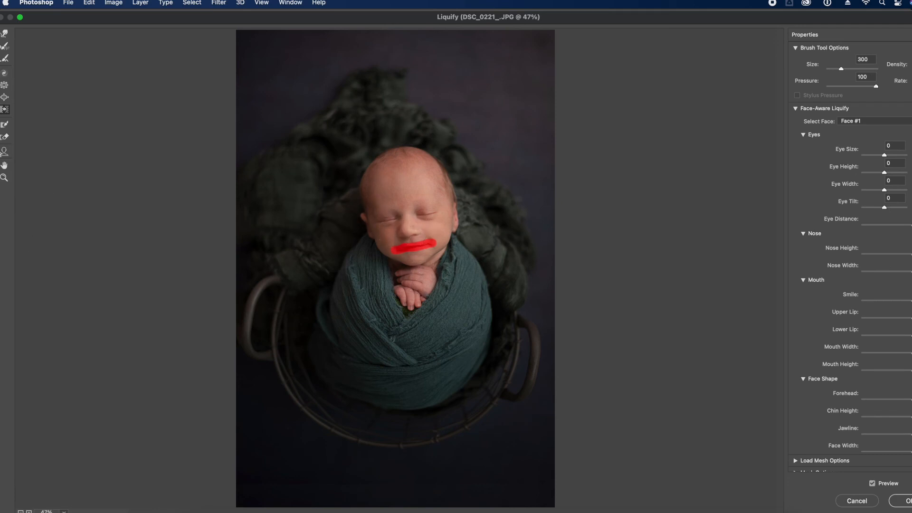
# Thaw the freeze mask over the baby's mouth and compare the warp with the original
pyautogui.click(4, 137)
pyautogui.moveTo(442, 247); pyautogui.dragTo(394, 244)
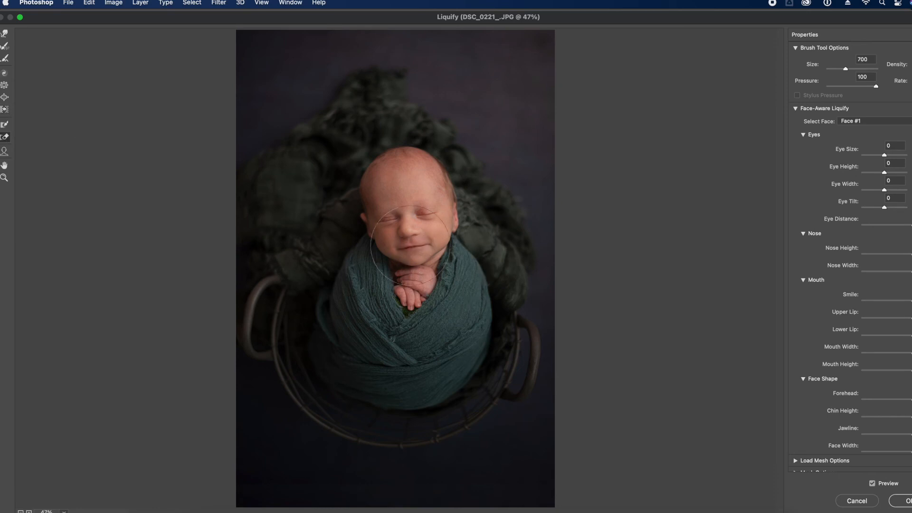
pyautogui.click(872, 484)
pyautogui.click(872, 483)
pyautogui.click(872, 483)
pyautogui.click(872, 483)
pyautogui.click(872, 484)
pyautogui.click(872, 484)
pyautogui.click(872, 484)
pyautogui.click(872, 484)
# Twirl-warp with a reversed (Alt) direction, adjusting the brush size repeatedly
pyautogui.click(5, 75)
pyautogui.press(']')
pyautogui.press(']')
pyautogui.press(']')
pyautogui.press(']')
pyautogui.press(']')
pyautogui.press(']')
pyautogui.press(']')
pyautogui.press(']')
pyautogui.press(']')
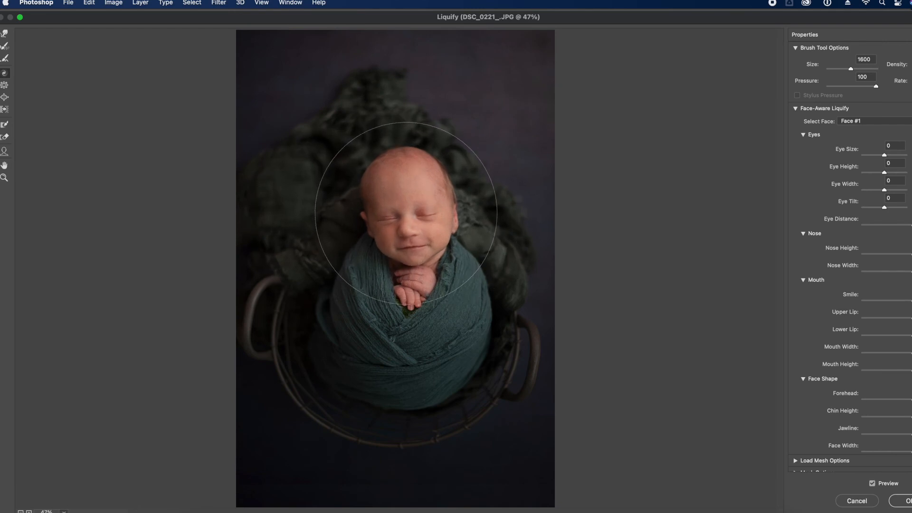
pyautogui.press('alt')
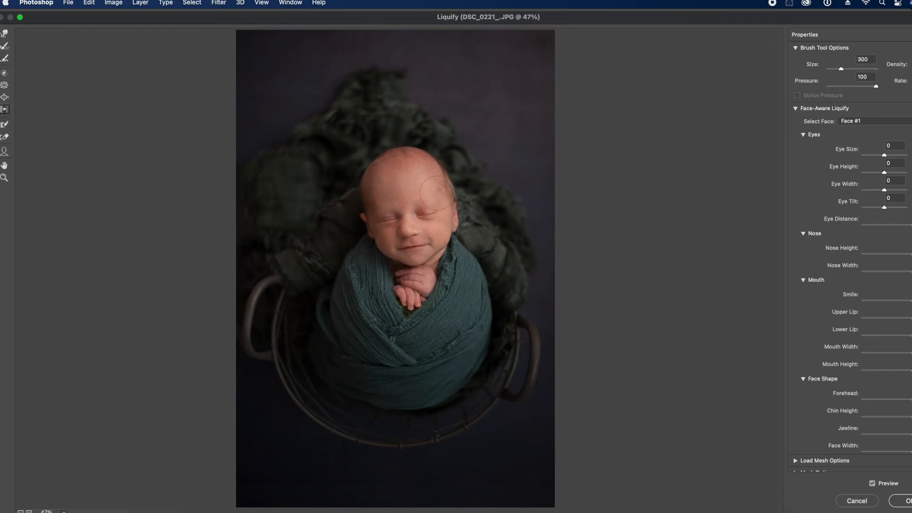
pyautogui.press(']')
pyautogui.press(']')
pyautogui.press(']')
pyautogui.press(']')
pyautogui.press(']')
pyautogui.press(']')
pyautogui.press('[')
pyautogui.press('[')
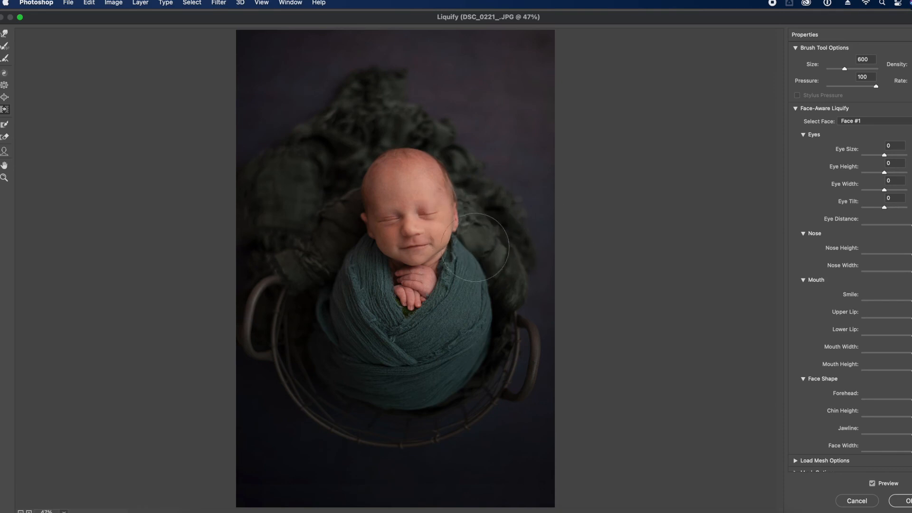
pyautogui.press(']')
pyautogui.press(']')
pyautogui.press('[')
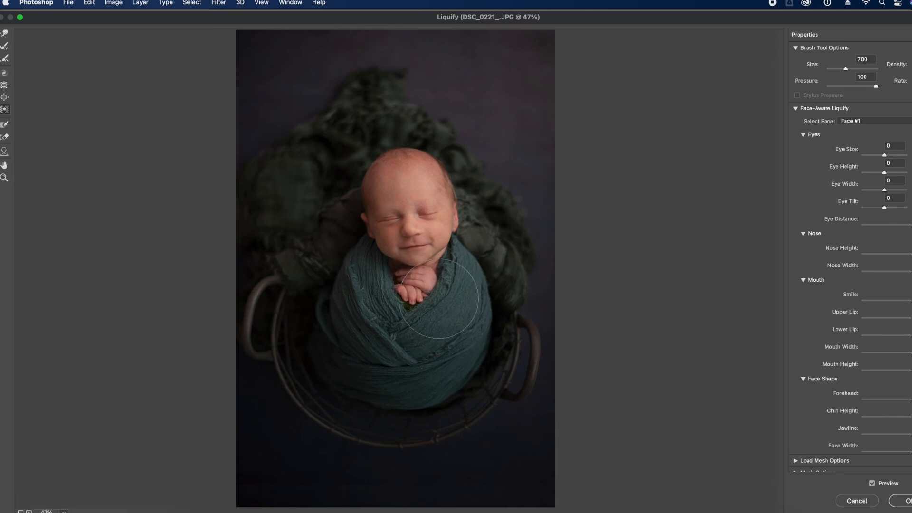
pyautogui.press(']')
pyautogui.press(']')
pyautogui.press(']')
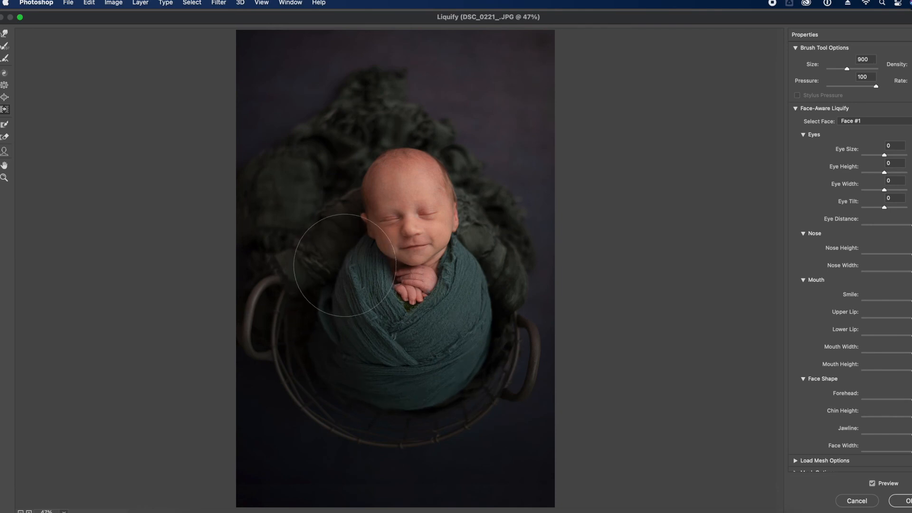
pyautogui.press('[')
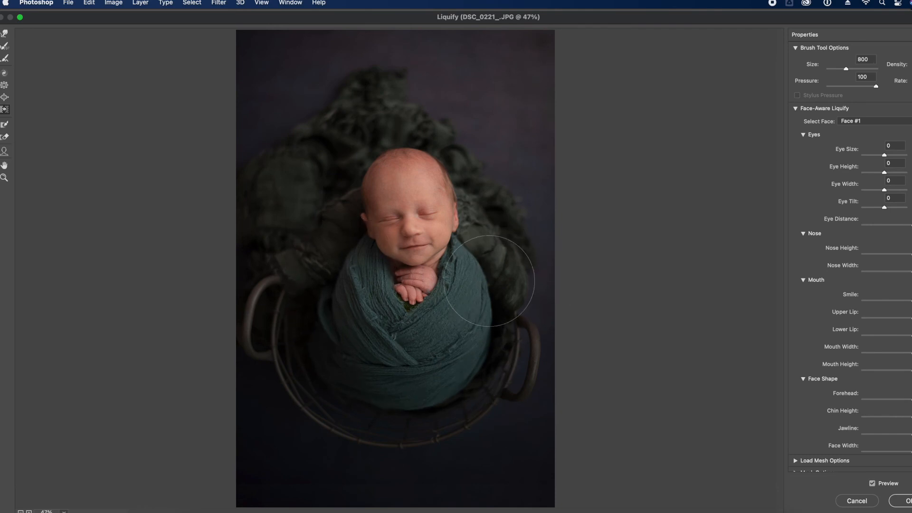
pyautogui.press('[')
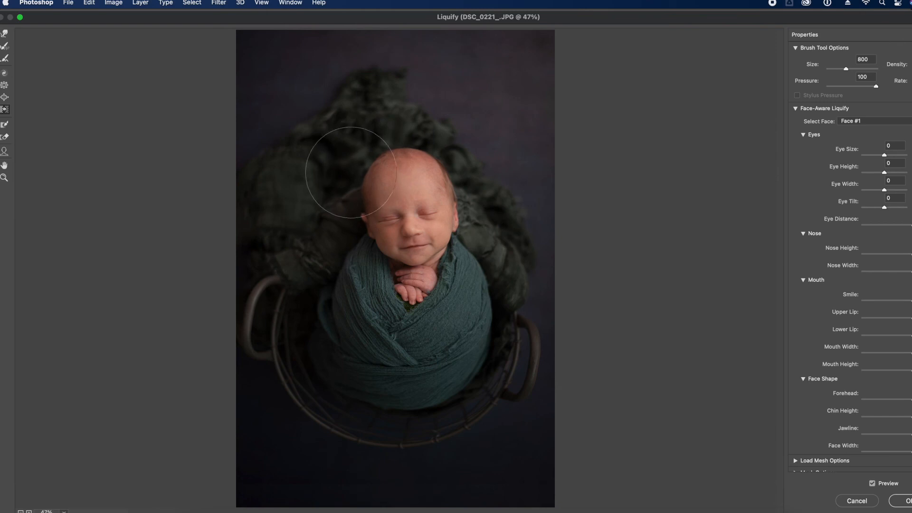
pyautogui.press(']')
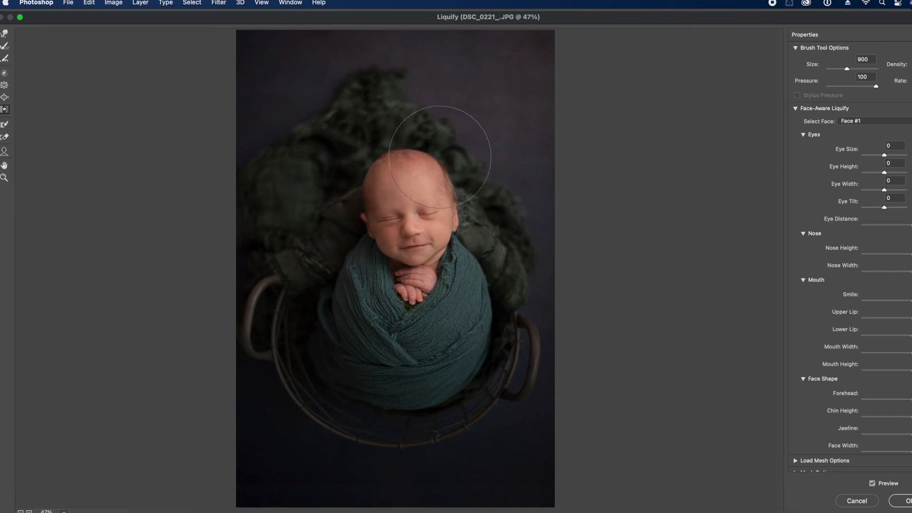
pyautogui.press('[')
pyautogui.press('[')
pyautogui.press('[')
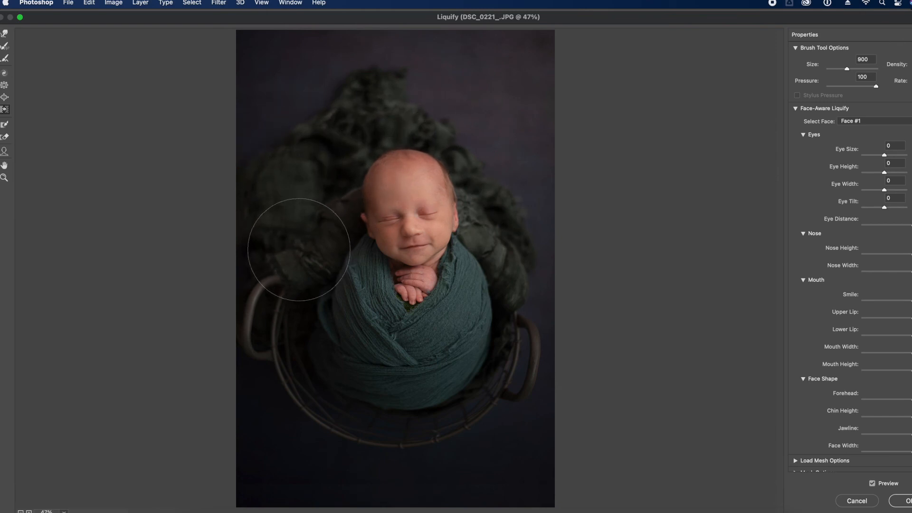
pyautogui.press(']')
pyautogui.press(']')
pyautogui.press(']')
pyautogui.press(']')
pyautogui.press(']')
pyautogui.press(']')
pyautogui.press(']')
pyautogui.press(']')
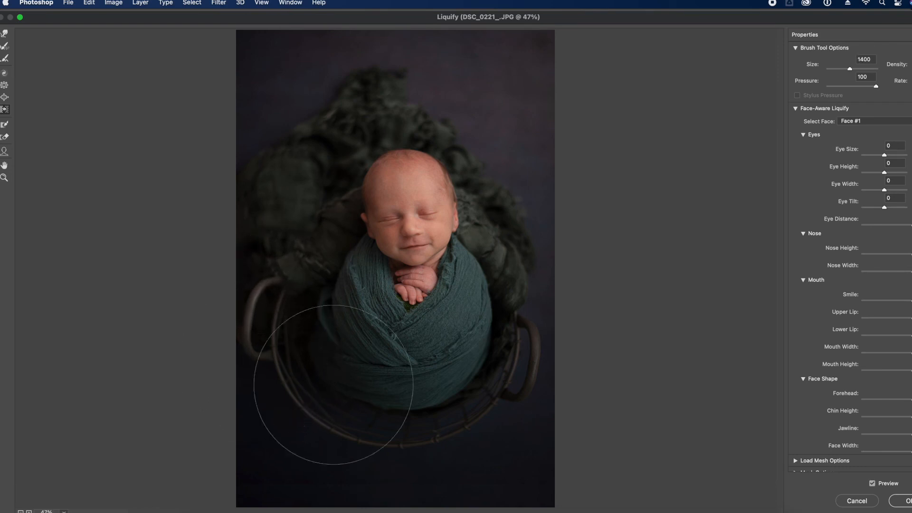
pyautogui.press(']')
pyautogui.press(']')
# Enable Preview, apply Liquify with OK, and toggle the Background copy to compare
pyautogui.click(872, 484)
pyautogui.click(903, 501)
pyautogui.click(793, 425)
pyautogui.click(793, 426)
pyautogui.click(793, 425)
pyautogui.click(794, 425)
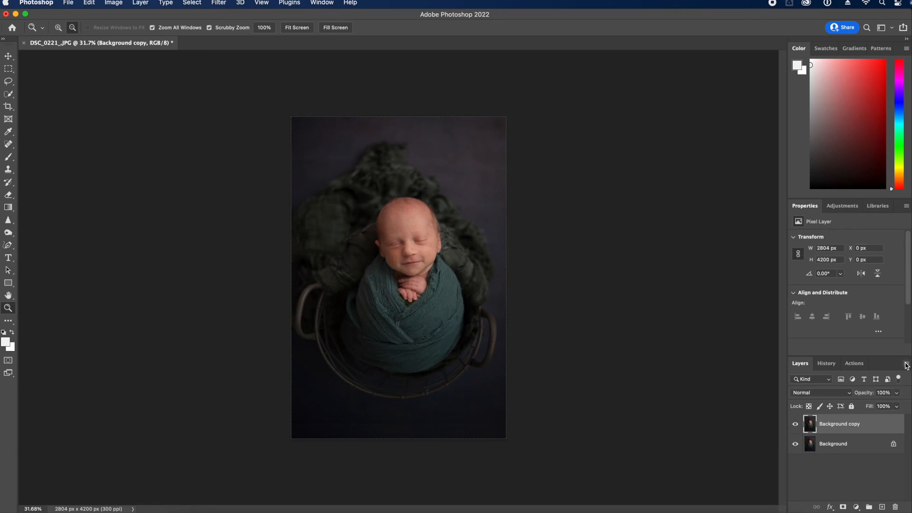
# Flatten the image and Quick Select the baby's head, undoing an accidental fill
pyautogui.click(907, 365)
pyautogui.click(853, 465)
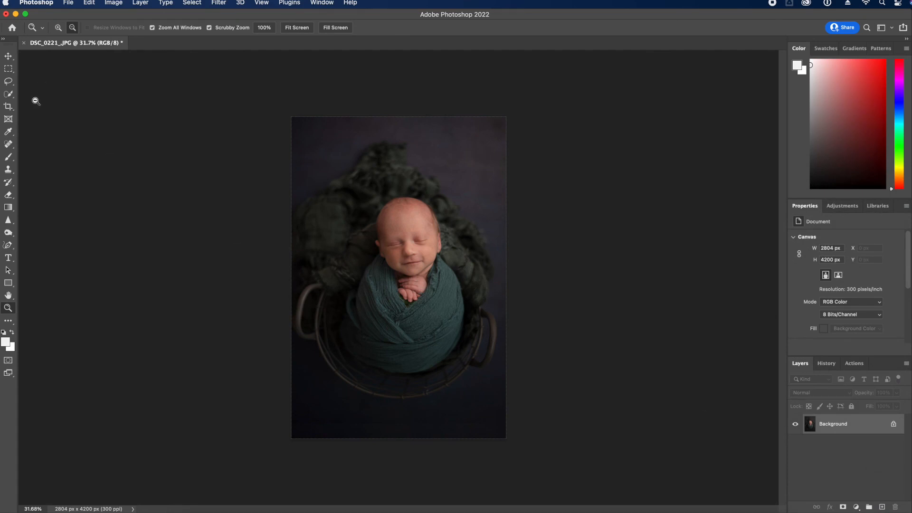
pyautogui.press('w')
pyautogui.press(']')
pyautogui.moveTo(404, 218); pyautogui.dragTo(408, 252)
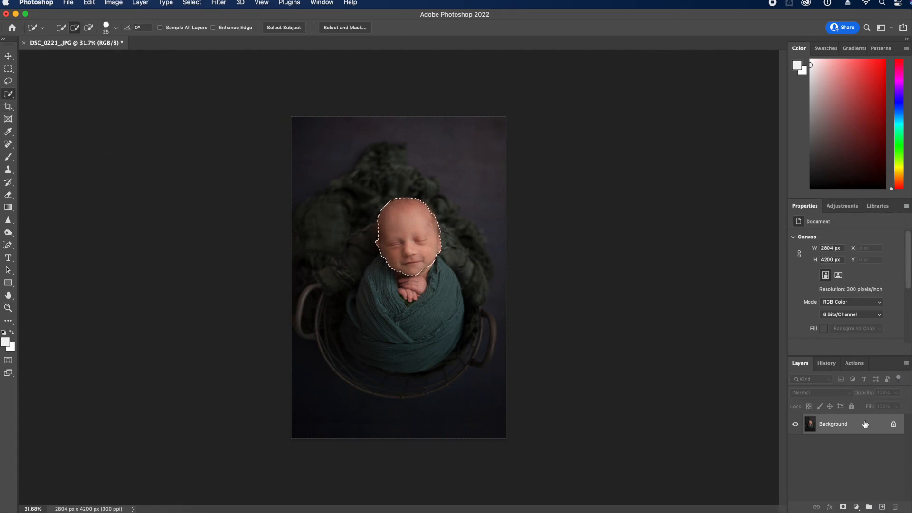
pyautogui.hotkey('alt', 'BackSpace')
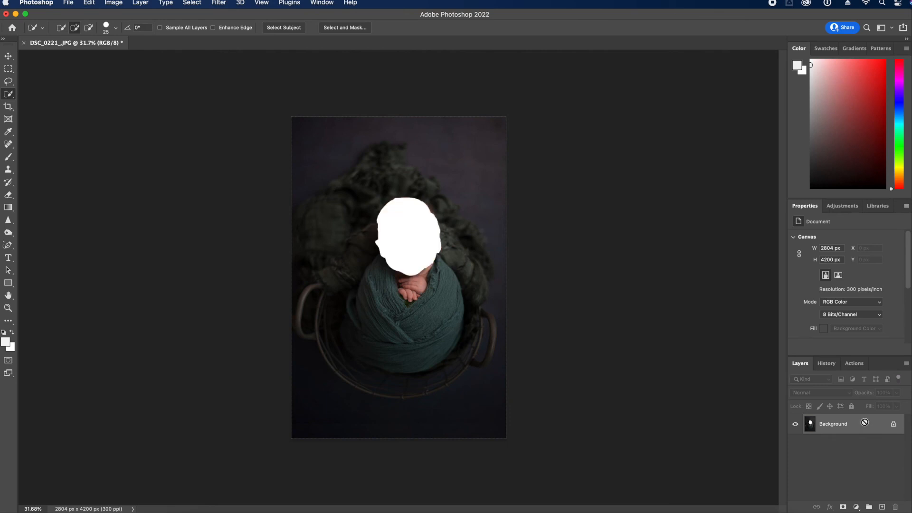
pyautogui.hotkey('ctrl', 'z')
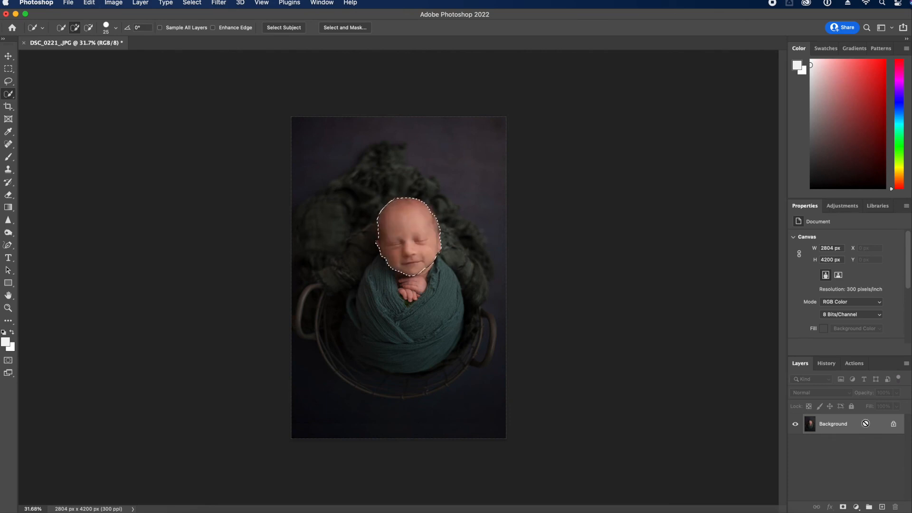
# Copy the head to Layer 1 and rotate it about 7.6°, nudging it slightly right
pyautogui.hotkey('ctrl', 'j')
pyautogui.hotkey('ctrl', 't')
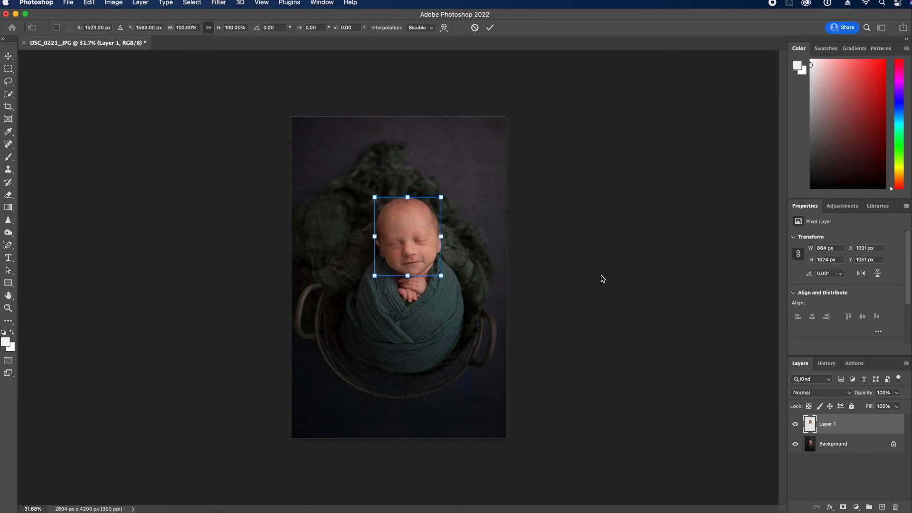
pyautogui.moveTo(460, 195); pyautogui.dragTo(462, 205)
pyautogui.moveTo(426, 241); pyautogui.dragTo(428, 242)
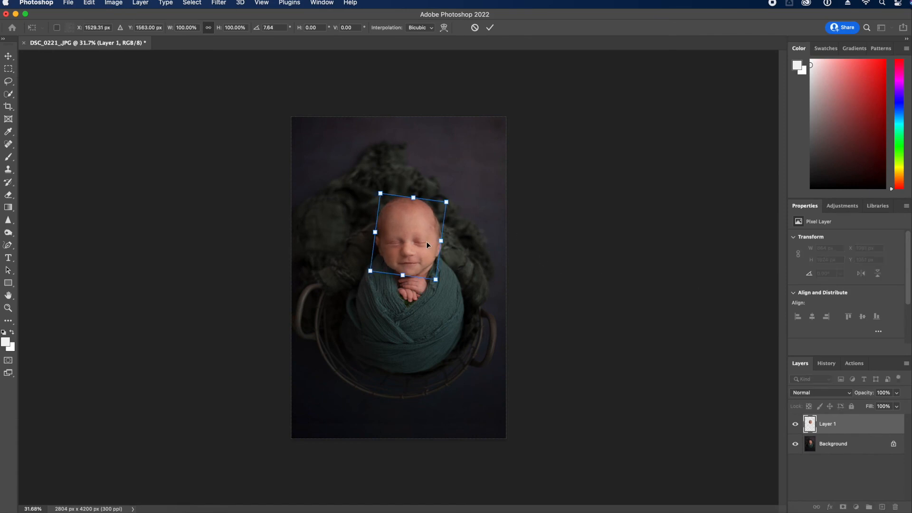
pyautogui.press('Right')
pyautogui.press('Right')
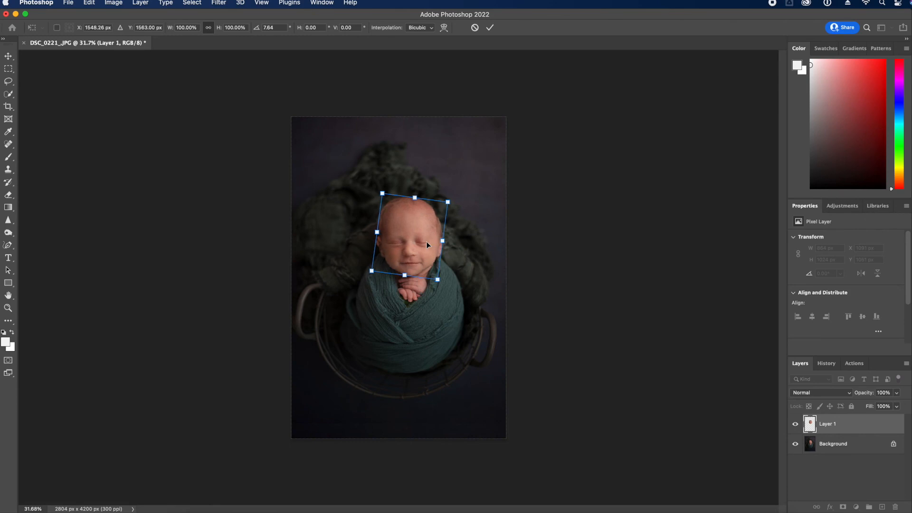
pyautogui.press('Return')
# Zoom in on the face, hide Layer 1, and drag it to the trash
pyautogui.press('w')
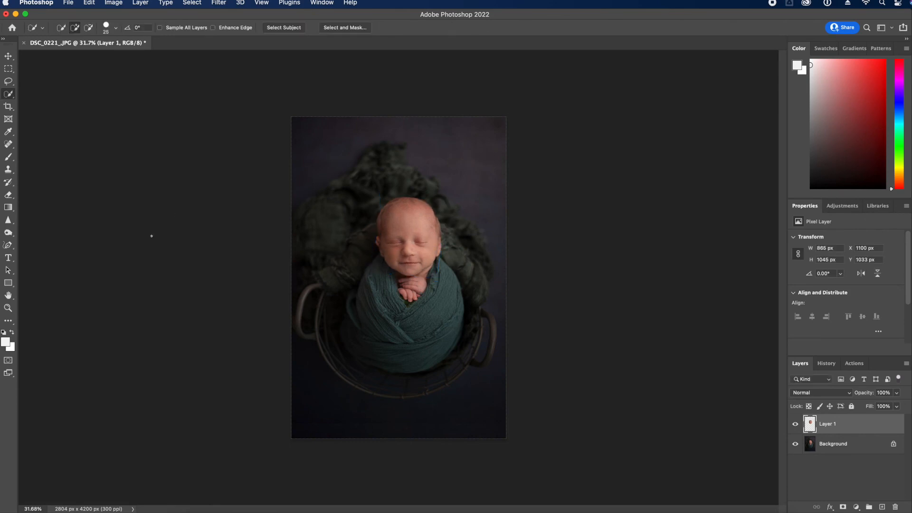
pyautogui.press('z')
pyautogui.click(415, 254)
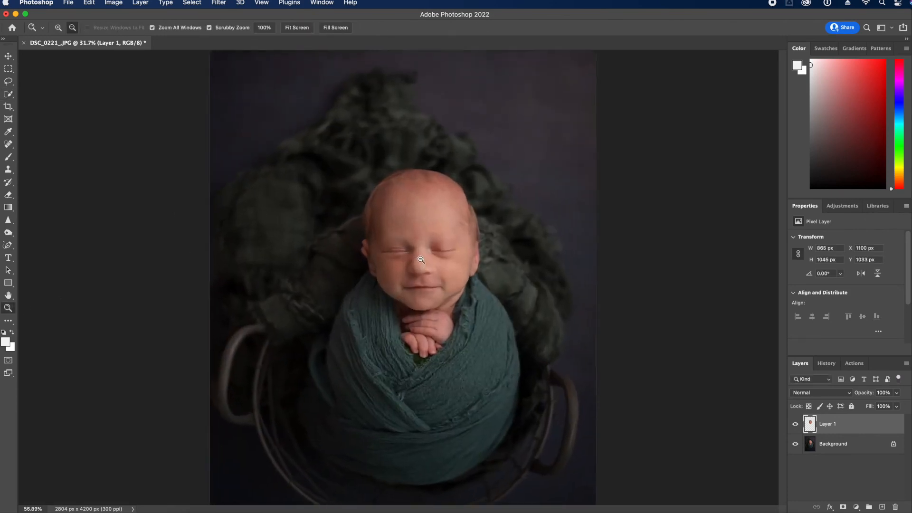
pyautogui.click(796, 423)
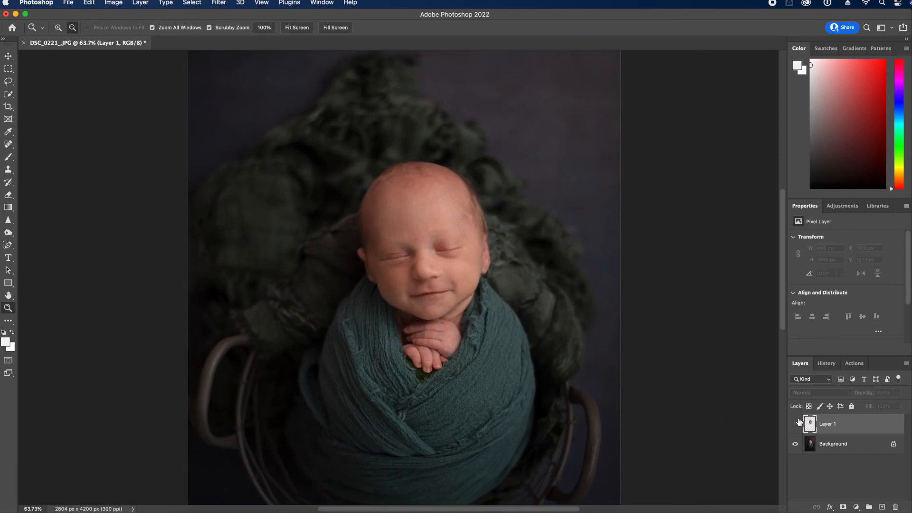
pyautogui.moveTo(867, 424); pyautogui.dragTo(896, 507)
# Play the Skin: De-Blotch Medium action, continuing past its stop message
pyautogui.click(844, 364)
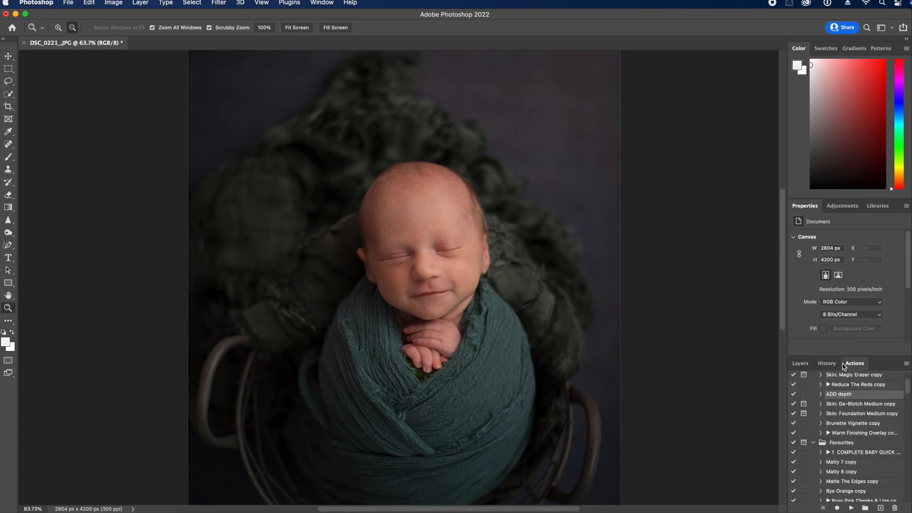
pyautogui.click(880, 454)
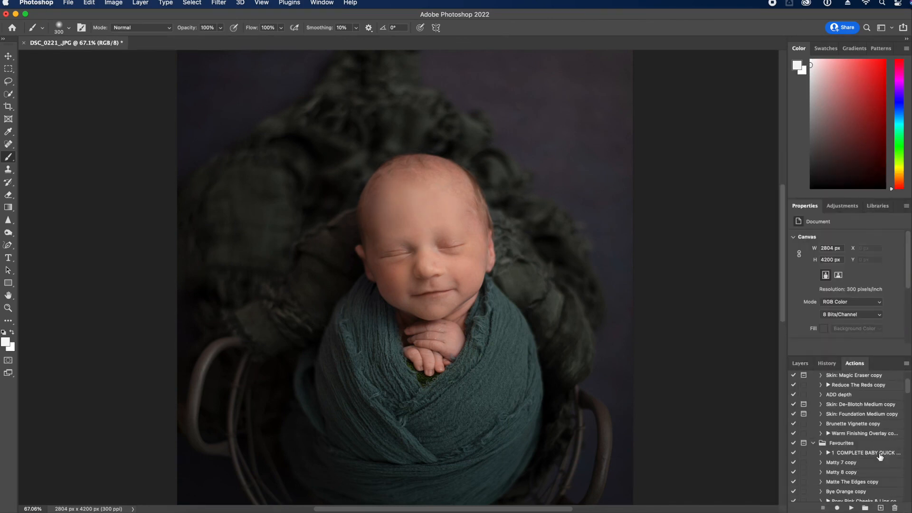
pyautogui.click(860, 452)
pyautogui.click(852, 508)
pyautogui.press('Return')
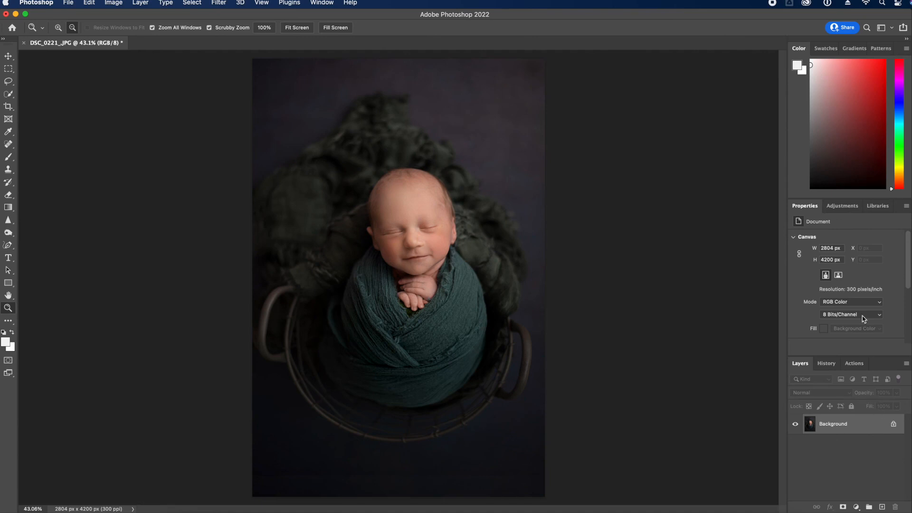
# Quick Select the wrap below the chin at brush size 175 and add a Hue/Saturation adjustment
pyautogui.click(8, 95)
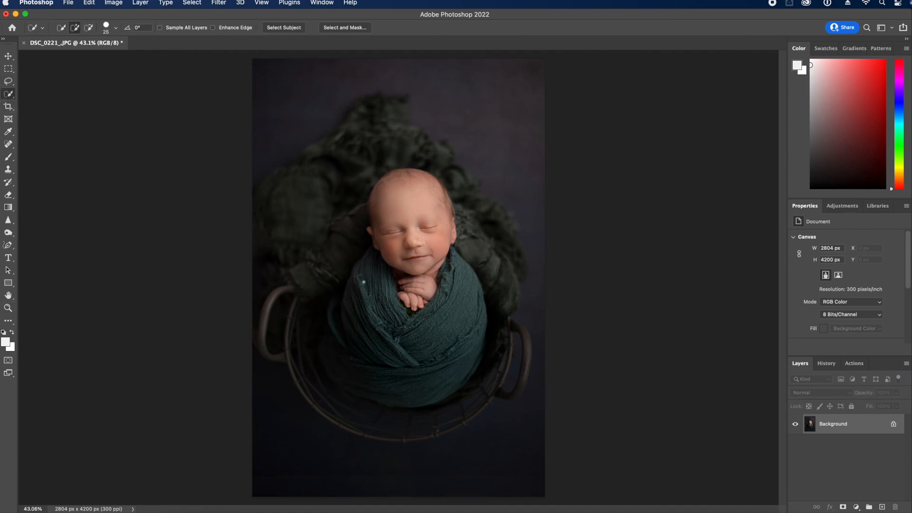
pyautogui.press(']')
pyautogui.press(']')
pyautogui.press(']')
pyautogui.press(']')
pyautogui.press(']')
pyautogui.press(']')
pyautogui.press(']')
pyautogui.moveTo(375, 264)
pyautogui.mouseDown()
pyautogui.moveTo(356, 305)
pyautogui.moveTo(359, 358)
pyautogui.moveTo(376, 338)
pyautogui.moveTo(383, 290)
pyautogui.moveTo(388, 355)
pyautogui.moveTo(375, 373)
pyautogui.moveTo(336, 335)
pyautogui.moveTo(342, 361)
pyautogui.moveTo(420, 378)
pyautogui.moveTo(449, 339)
pyautogui.mouseUp()
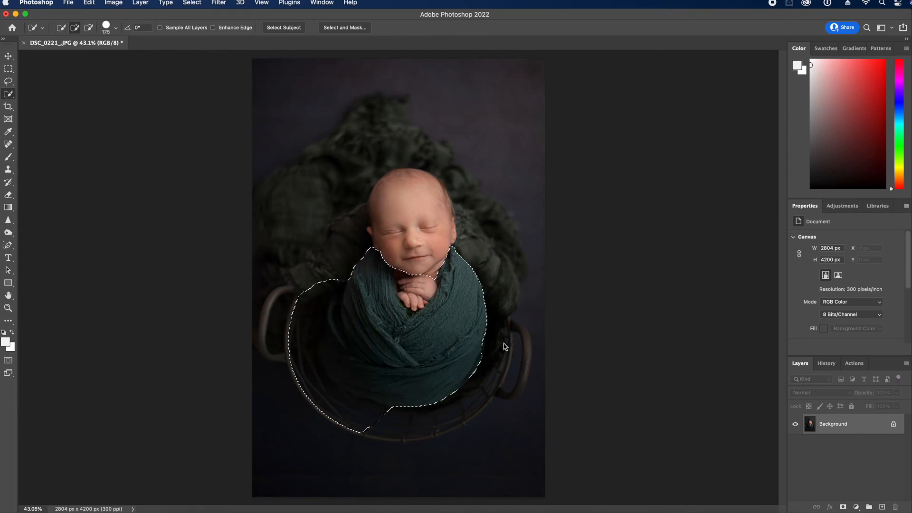
pyautogui.click(842, 206)
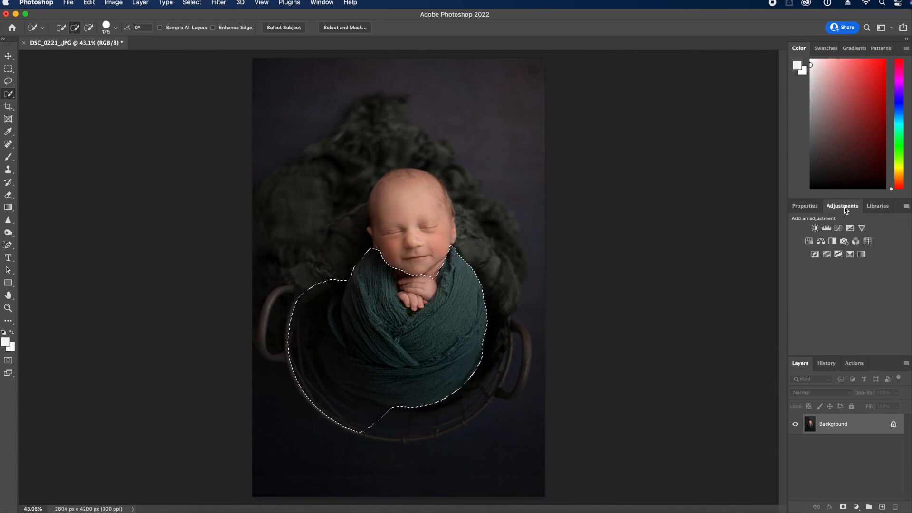
pyautogui.click(810, 243)
# Try shifting the Greens hue to +140 and the Cyans hue, then undo
pyautogui.click(850, 253)
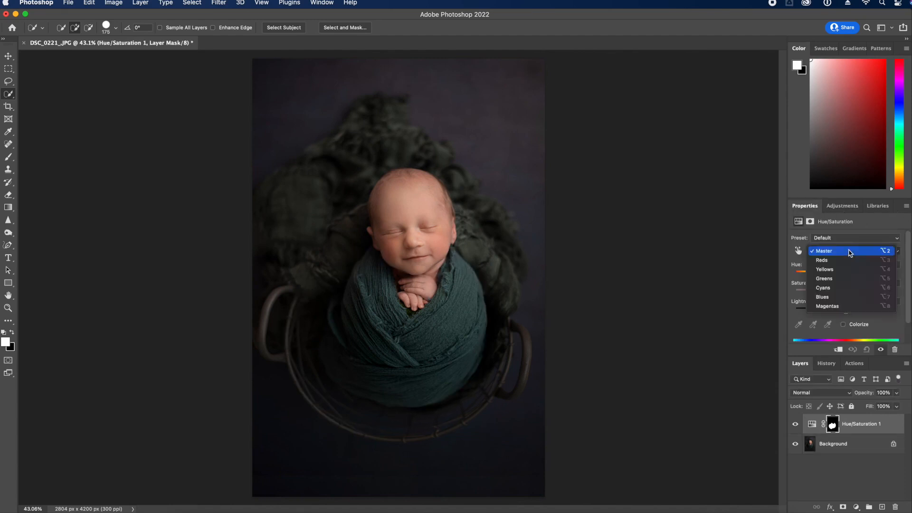
pyautogui.click(856, 288)
pyautogui.click(838, 250)
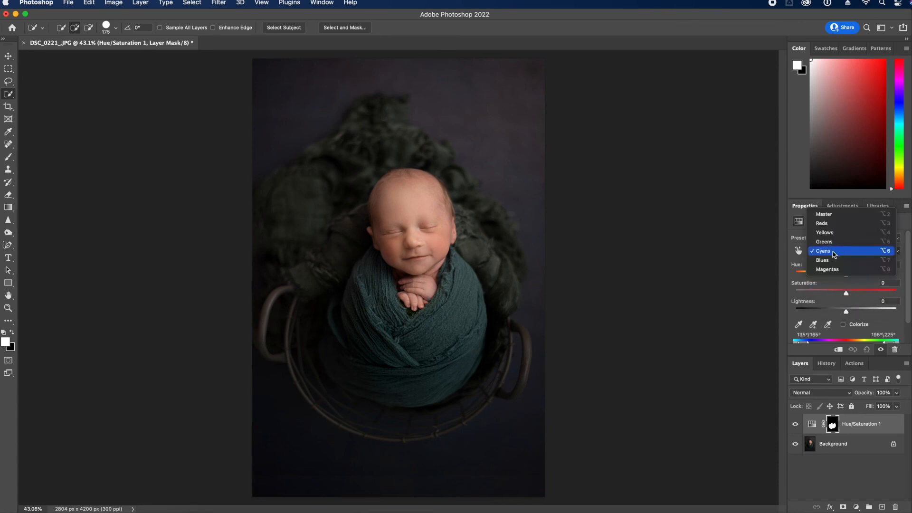
pyautogui.click(842, 247)
pyautogui.moveTo(846, 274); pyautogui.dragTo(888, 274)
pyautogui.click(837, 250)
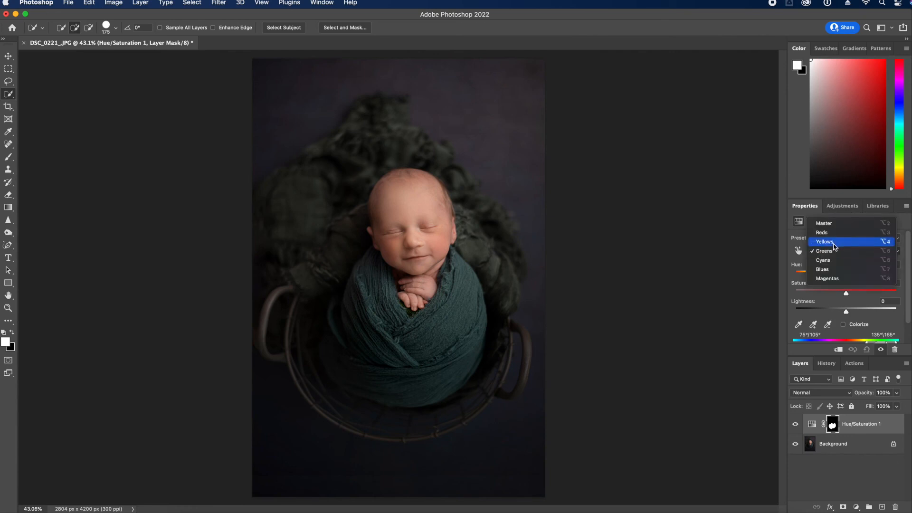
pyautogui.click(845, 261)
pyautogui.moveTo(846, 274); pyautogui.dragTo(881, 275)
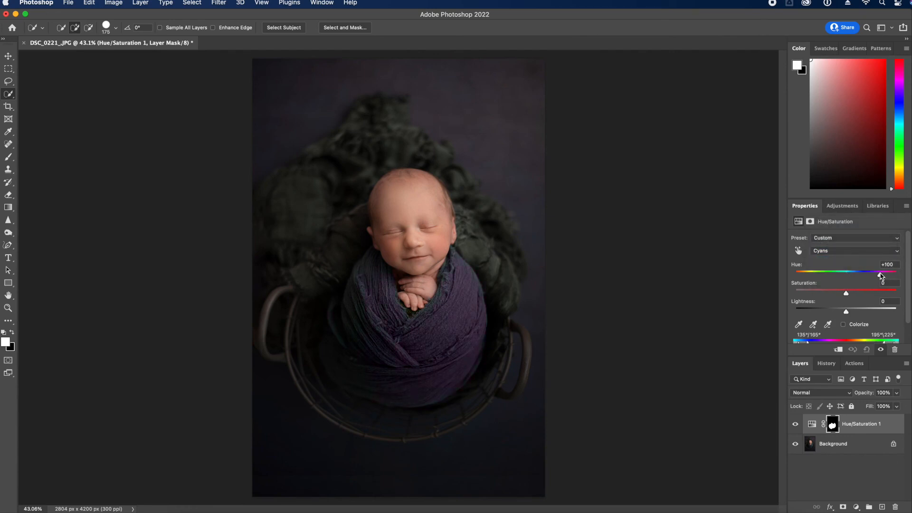
pyautogui.press('super+z')
# Shift the master hue to green, lower saturation to -24, and compare with the original
pyautogui.moveTo(809, 277); pyautogui.dragTo(826, 277)
pyautogui.moveTo(821, 281)
pyautogui.mouseDown()
pyautogui.moveTo(801, 282)
pyautogui.moveTo(833, 284)
pyautogui.mouseUp()
pyautogui.click(834, 291)
pyautogui.click(795, 428)
pyautogui.click(795, 427)
pyautogui.click(795, 428)
pyautogui.click(795, 428)
pyautogui.click(795, 427)
pyautogui.click(796, 428)
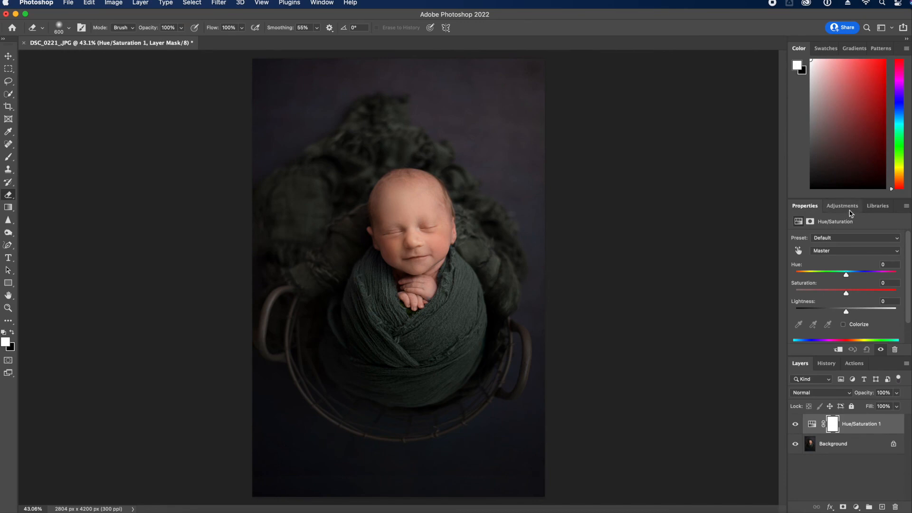
# Tick Colorize and set Hue 109, Saturation 8, Lightness -22, comparing with the original
pyautogui.click(843, 325)
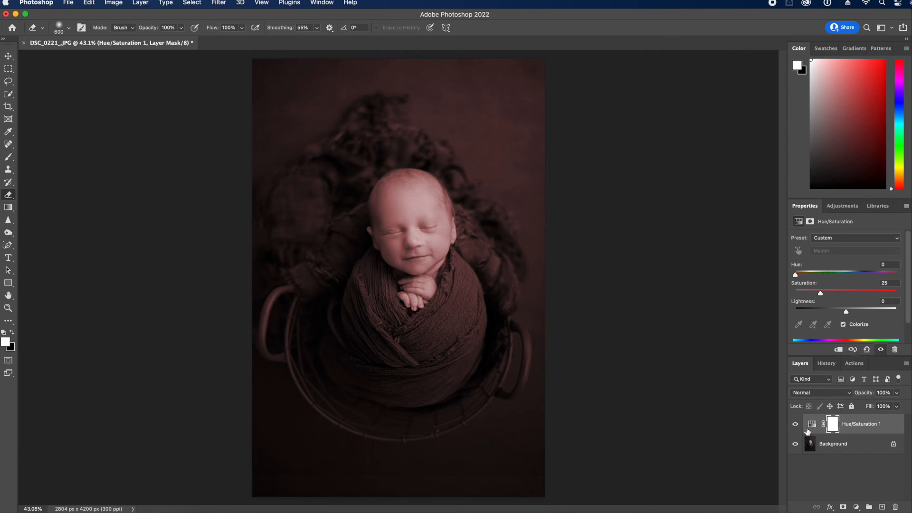
pyautogui.moveTo(802, 275); pyautogui.dragTo(810, 276)
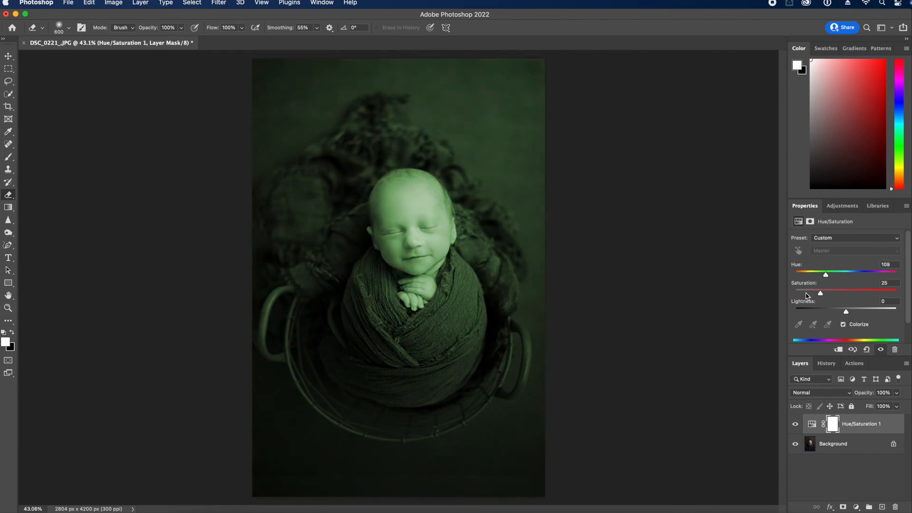
pyautogui.moveTo(848, 314); pyautogui.dragTo(835, 313)
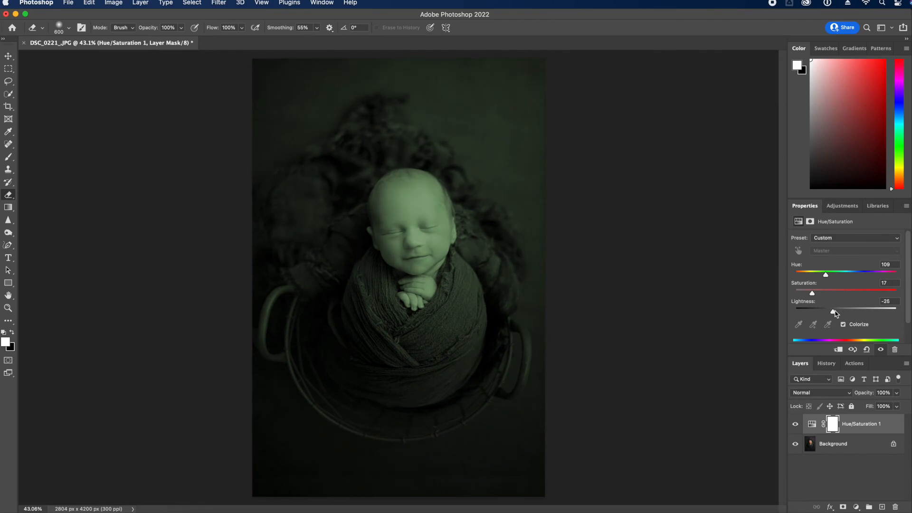
pyautogui.click(796, 425)
pyautogui.click(796, 425)
pyautogui.click(9, 160)
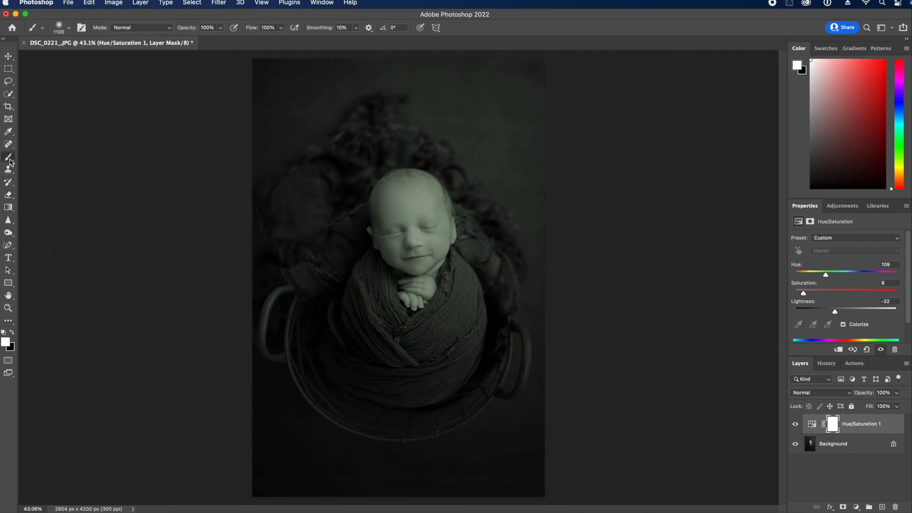
# Paint black on the mask over the face and hands with a 700 brush to remove the tint
pyautogui.click(13, 334)
pyautogui.moveTo(399, 251)
pyautogui.mouseDown()
pyautogui.moveTo(412, 210)
pyautogui.moveTo(411, 269)
pyautogui.mouseUp()
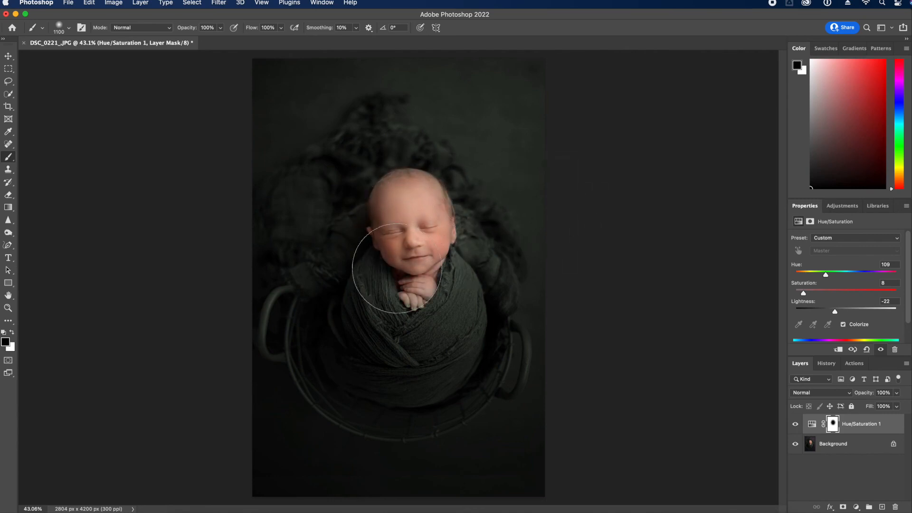
pyautogui.press('[')
pyautogui.press('[')
pyautogui.press('[')
pyautogui.press('[')
pyautogui.moveTo(398, 274)
pyautogui.mouseDown()
pyautogui.moveTo(387, 266)
pyautogui.moveTo(407, 336)
pyautogui.moveTo(369, 348)
pyautogui.moveTo(437, 314)
pyautogui.mouseUp()
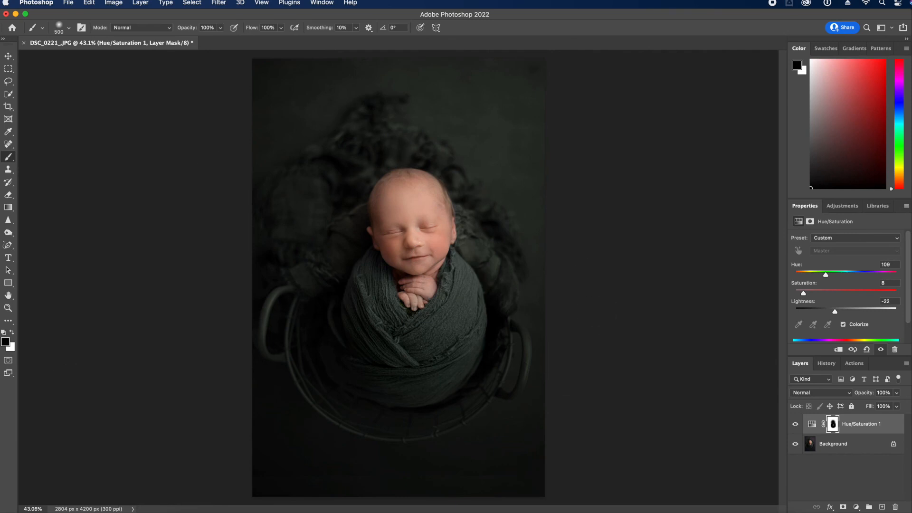
# Switch to white, resize the brush between 400 and 500, compare, then return to black
pyautogui.click(12, 332)
pyautogui.press('[')
pyautogui.press(']')
pyautogui.click(795, 427)
pyautogui.click(795, 427)
pyautogui.click(795, 427)
pyautogui.click(795, 427)
pyautogui.press('[')
pyautogui.click(13, 332)
# Flatten the green-tinted edit into a single Background layer
pyautogui.click(907, 363)
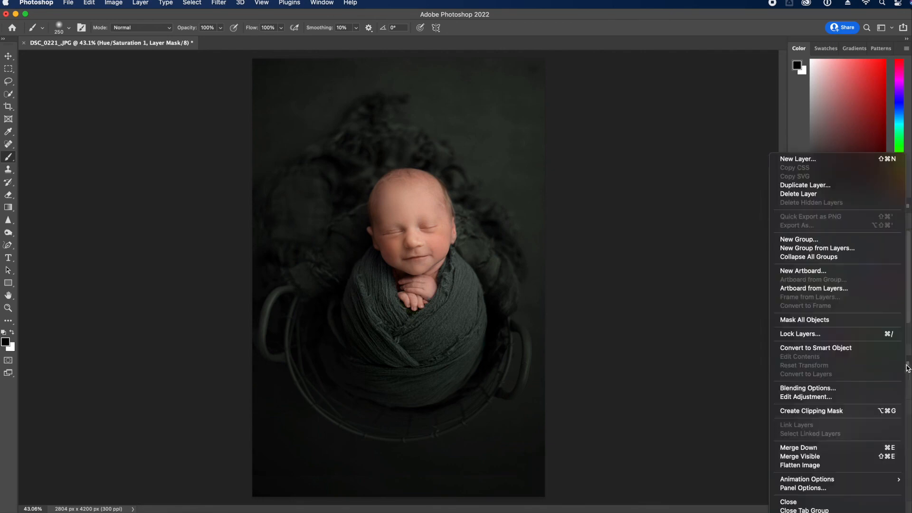
pyautogui.click(871, 468)
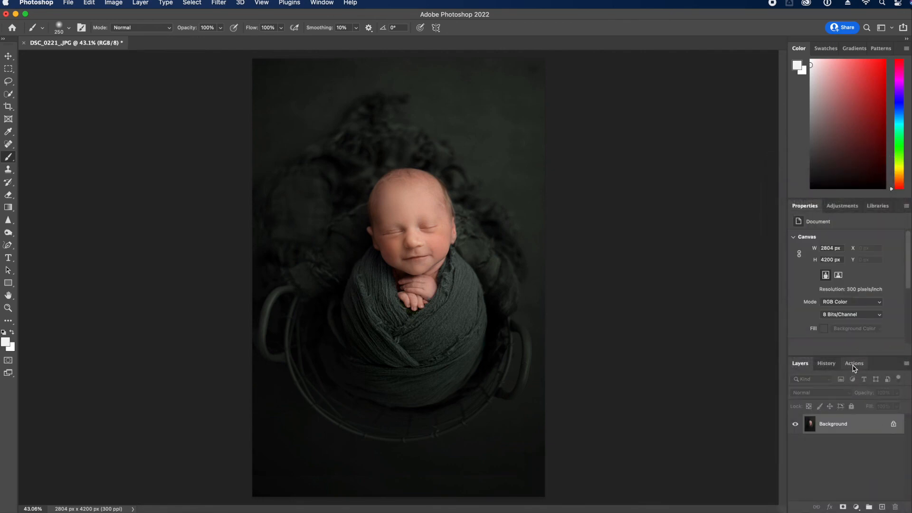
pyautogui.click(827, 363)
pyautogui.scroll(-5, 889, 418)
pyautogui.scroll(10, 909, 479)
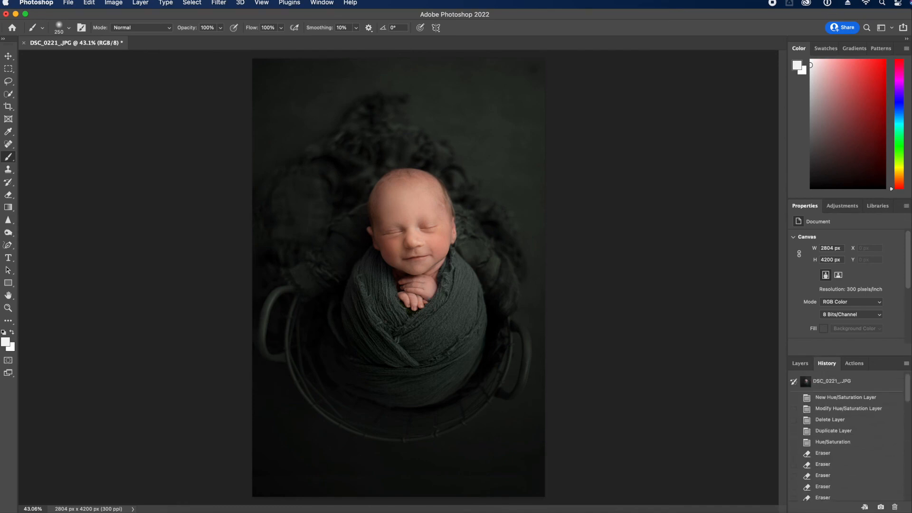
# Compare against the original snapshot, return to the latest edit, and pick the Crop tool
pyautogui.click(859, 382)
pyautogui.scroll(-10, 909, 407)
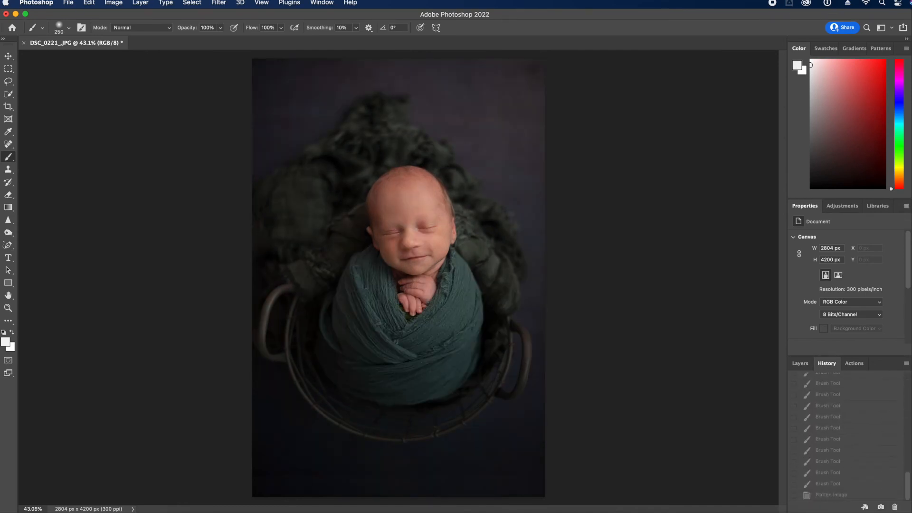
pyautogui.click(861, 494)
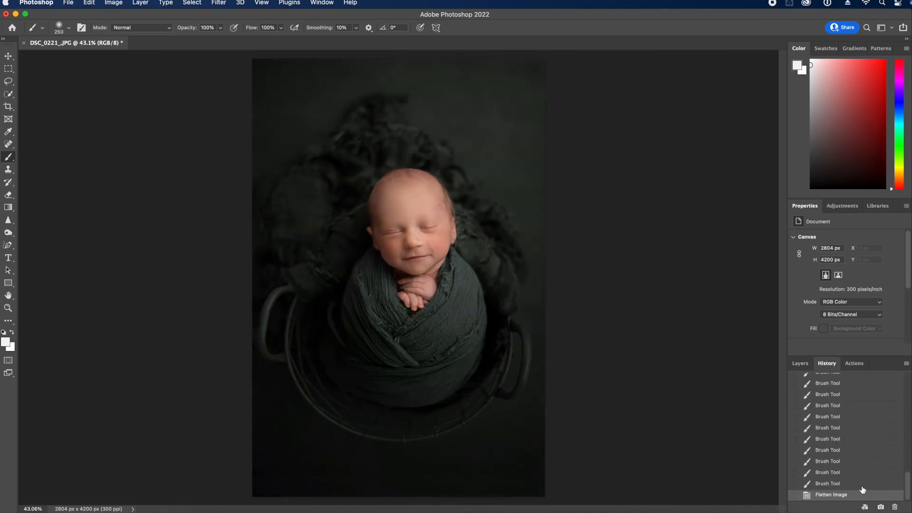
pyautogui.click(800, 364)
pyautogui.click(8, 108)
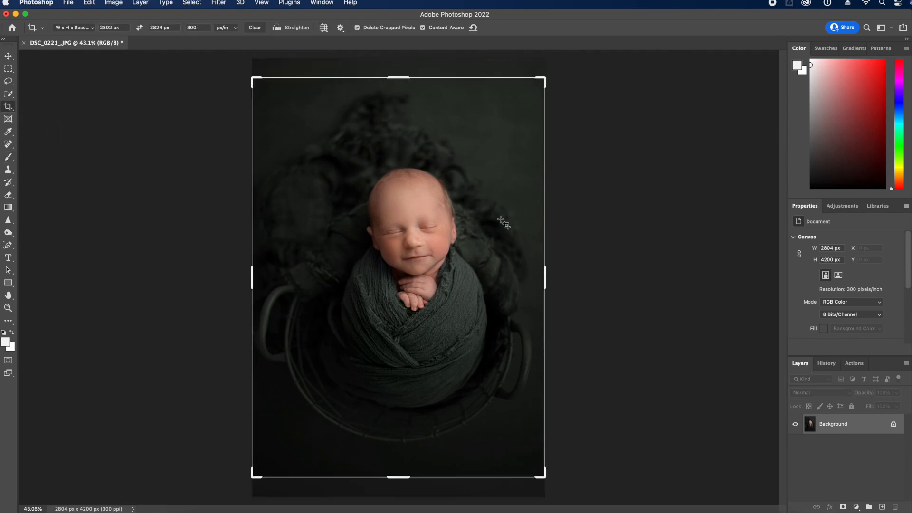
# Commit the 2802 × 3824 px crop and duplicate the Background layer
pyautogui.moveTo(499, 327); pyautogui.dragTo(496, 318)
pyautogui.press('Return')
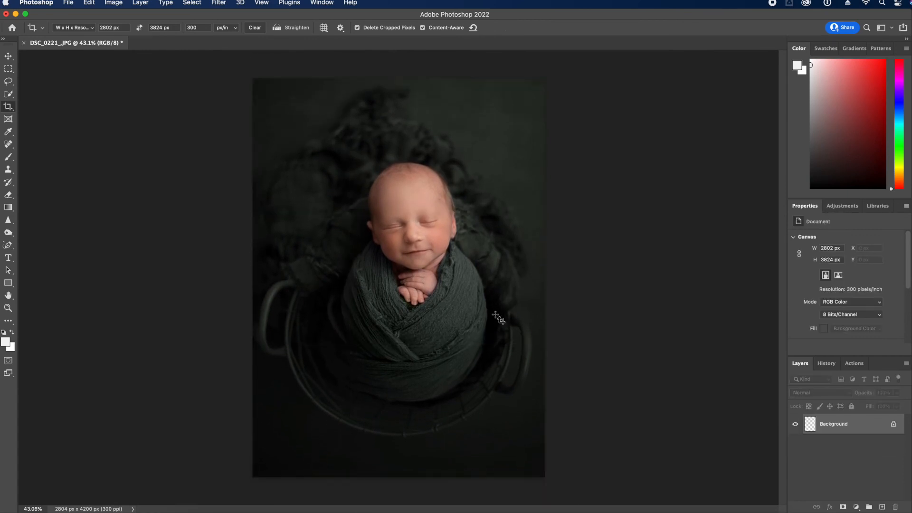
pyautogui.moveTo(849, 436); pyautogui.dragTo(883, 509)
pyautogui.press('super+k')
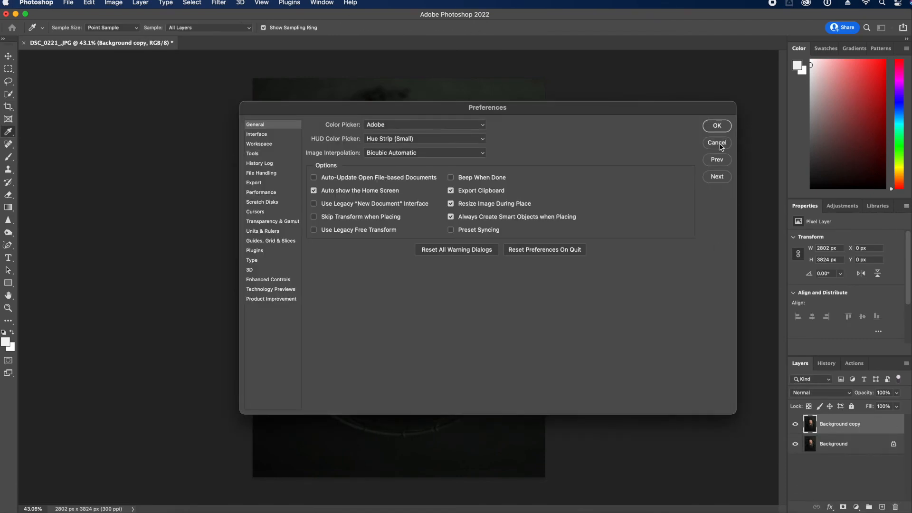
pyautogui.click(718, 143)
pyautogui.press('super+comma')
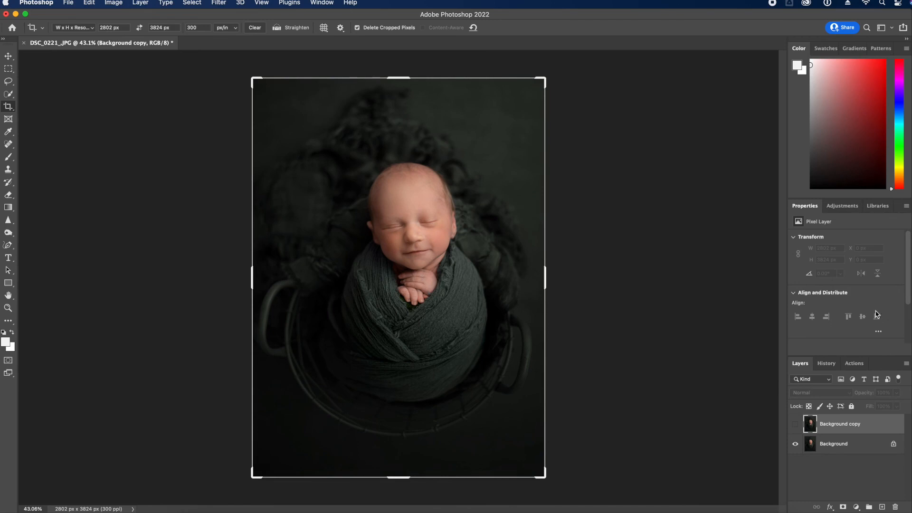
pyautogui.click(796, 424)
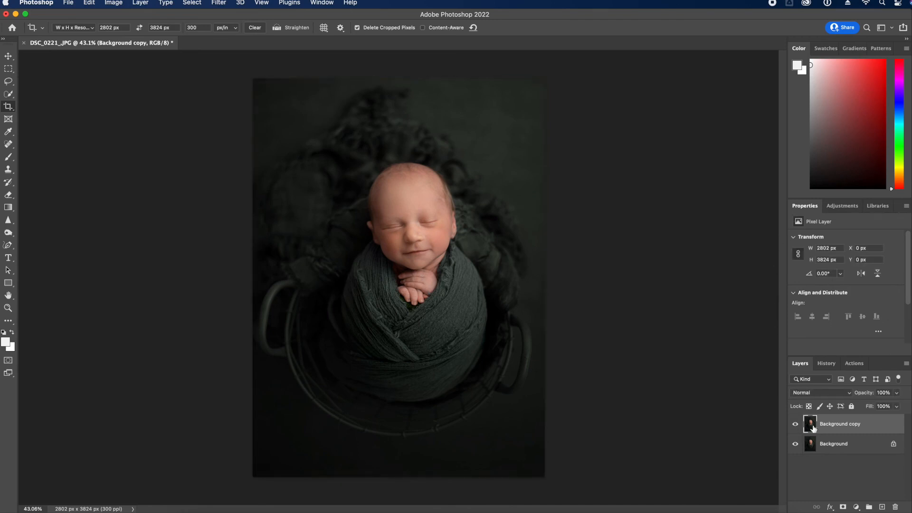
# Apply Levels with white input lowered to 243 and black input raised to 9
pyautogui.press('super+l')
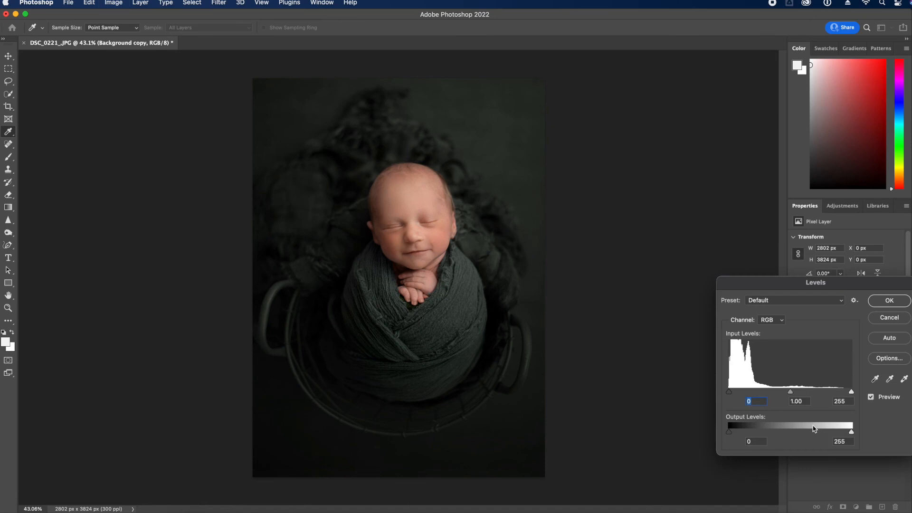
pyautogui.moveTo(852, 398); pyautogui.dragTo(847, 395)
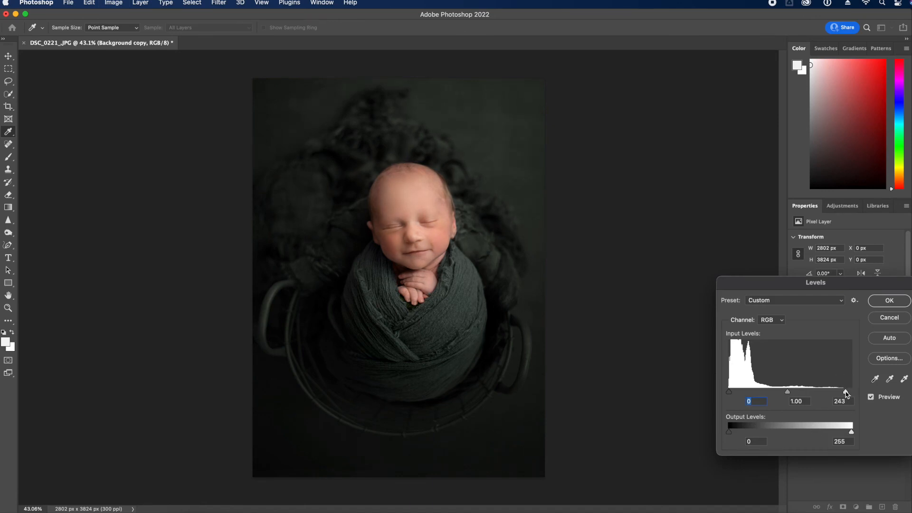
pyautogui.click(898, 302)
pyautogui.press('c')
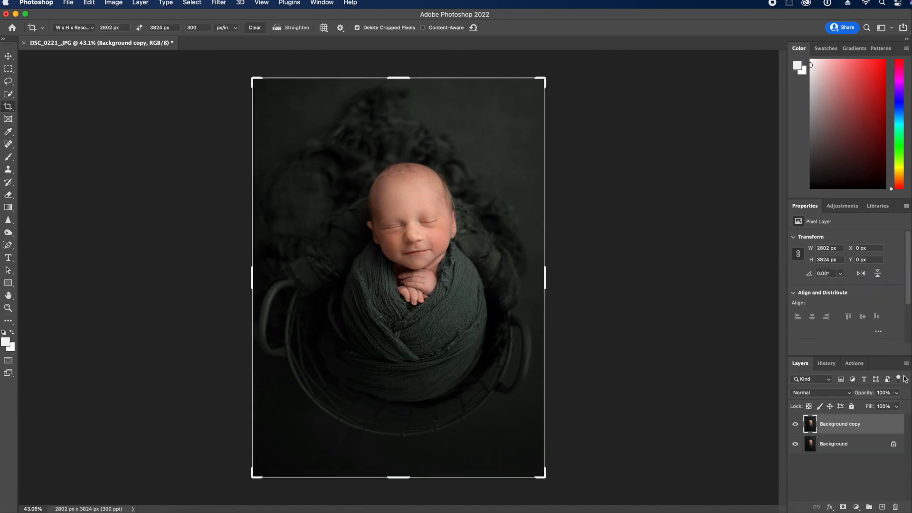
pyautogui.hotkey('ctrl', 'l')
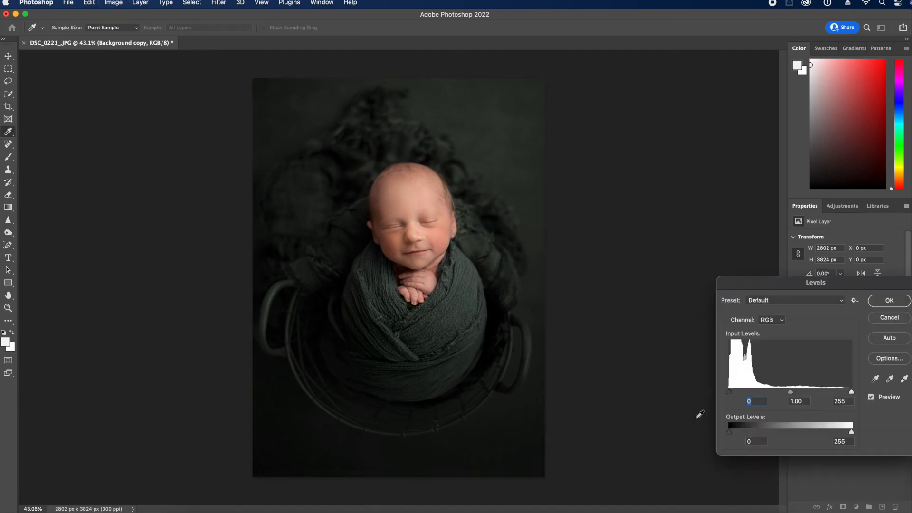
pyautogui.moveTo(729, 392); pyautogui.dragTo(732, 394)
pyautogui.click(889, 300)
pyautogui.press('c')
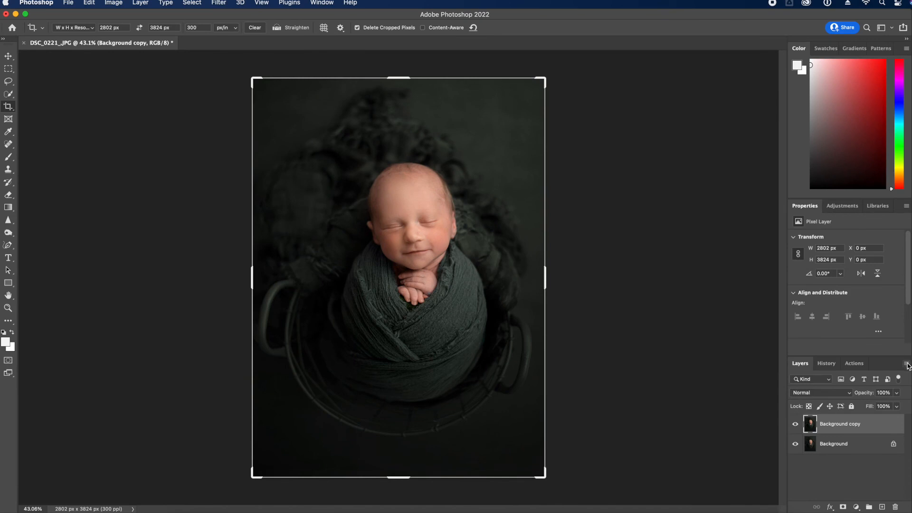
# Flatten the layers into one and save DSC_0221
pyautogui.click(906, 363)
pyautogui.click(872, 466)
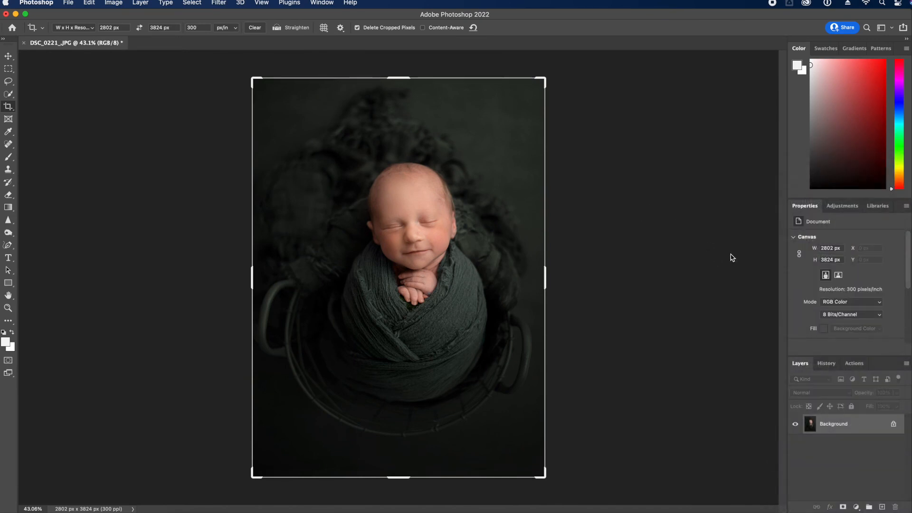
pyautogui.press('super+s')
# Close DSC_0221 and bring up Bridge on the 'best' folder of 20 newborn JPEGs
pyautogui.click(23, 43)
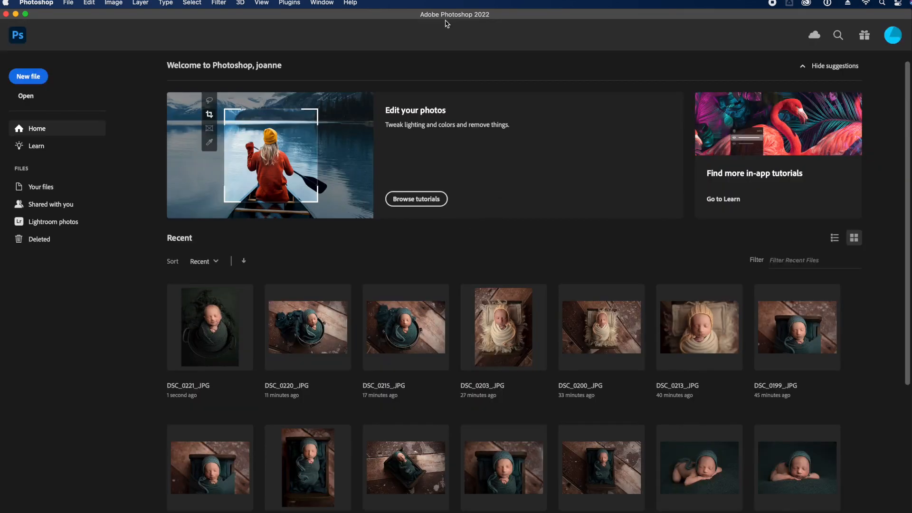
pyautogui.click(642, 511)
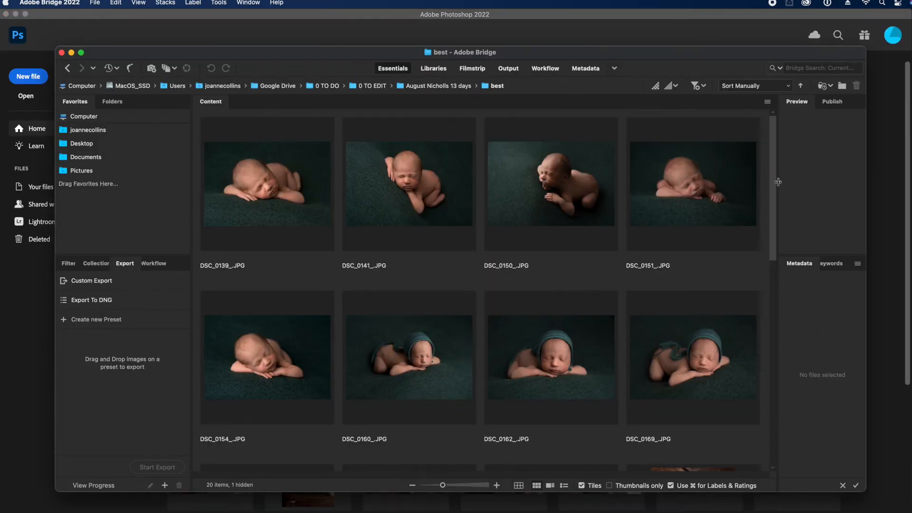
pyautogui.scroll(-5, 774, 221)
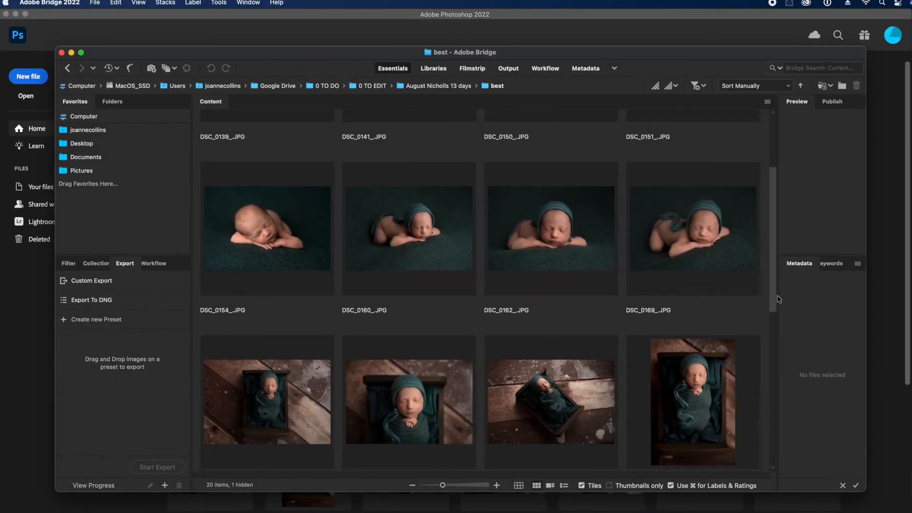
pyautogui.moveTo(777, 347); pyautogui.dragTo(741, 189)
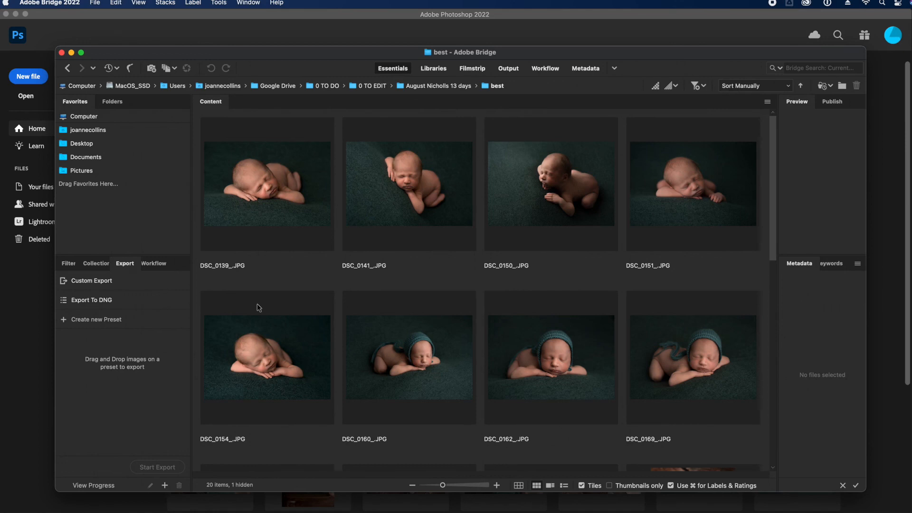
pyautogui.click(219, 3)
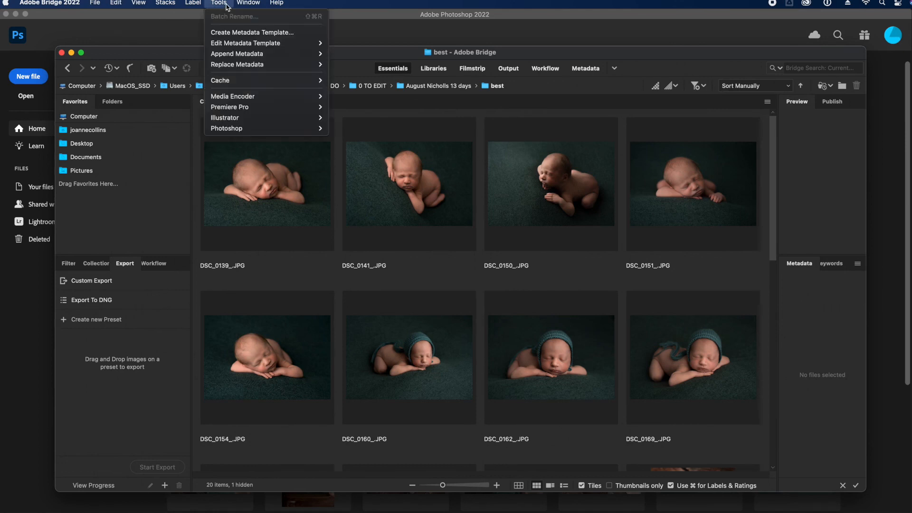
pyautogui.moveTo(246, 67)
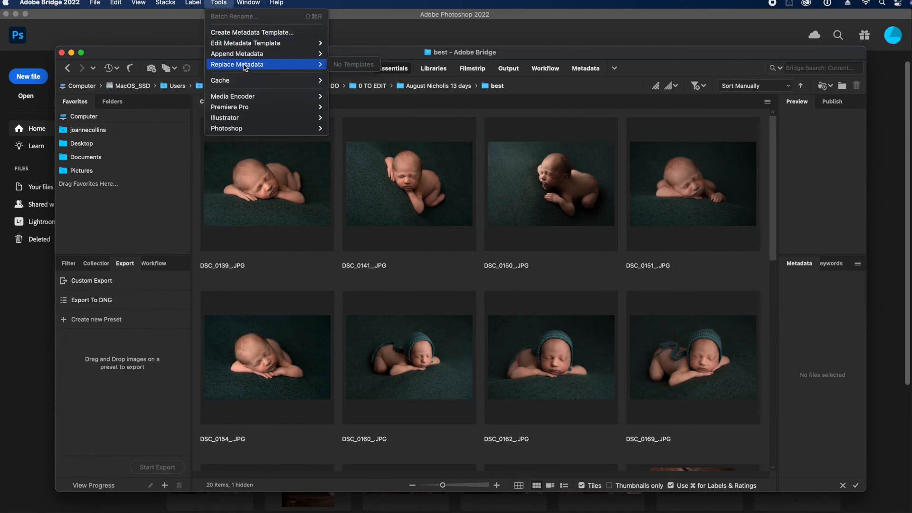
pyautogui.click(413, 53)
pyautogui.click(315, 156)
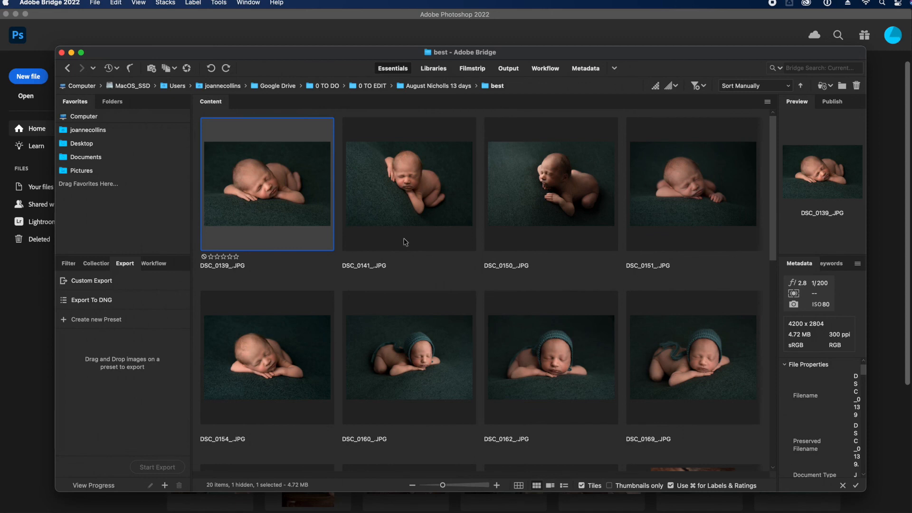
pyautogui.press('super+a')
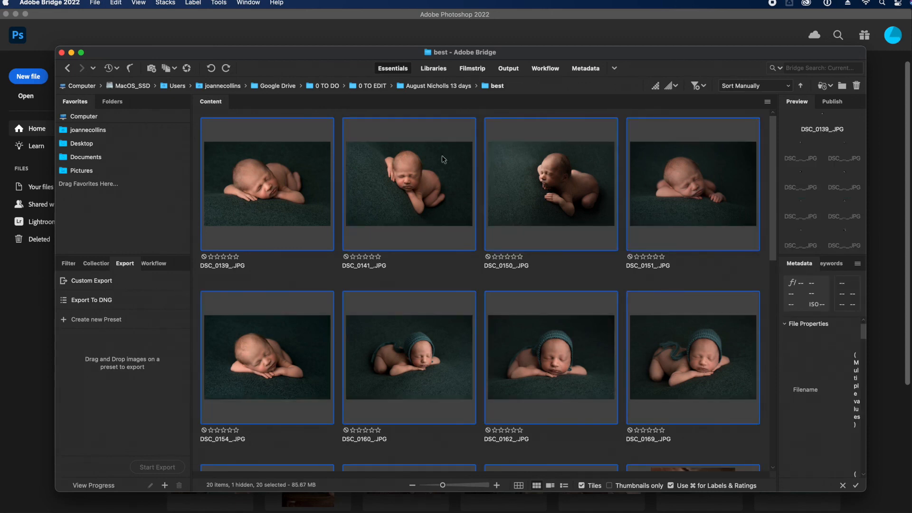
pyautogui.click(226, 3)
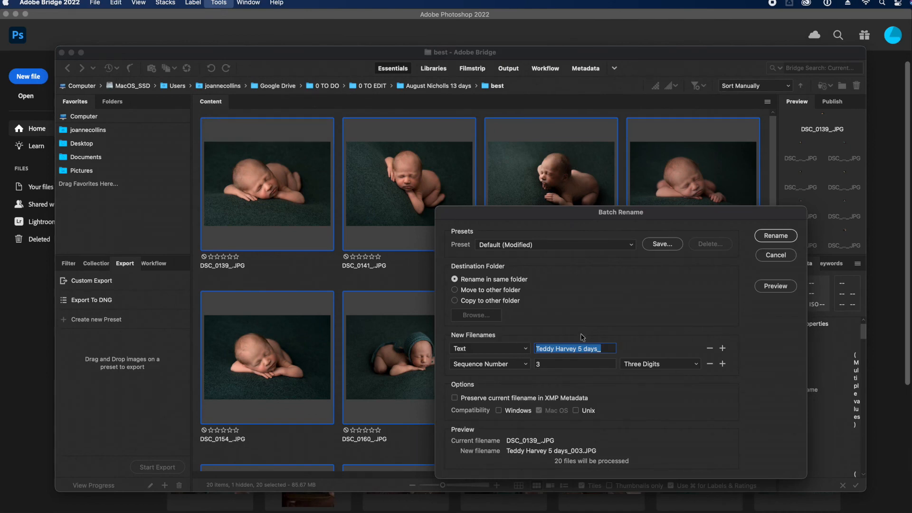
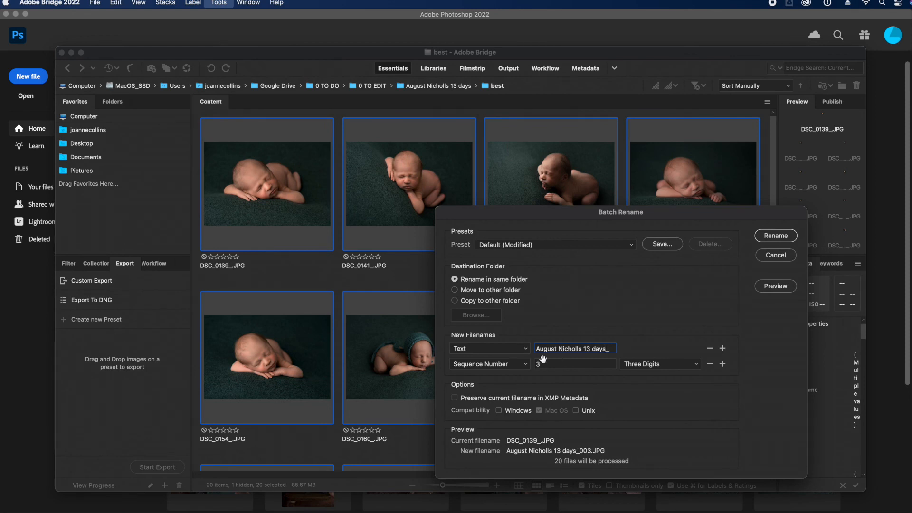
pyautogui.press('Tab')
pyautogui.write('1')
pyautogui.click(695, 365)
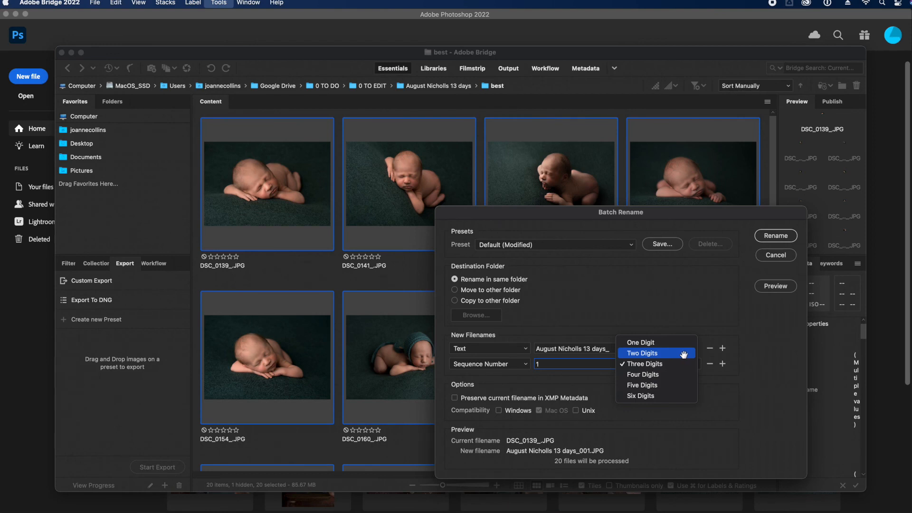
pyautogui.click(683, 354)
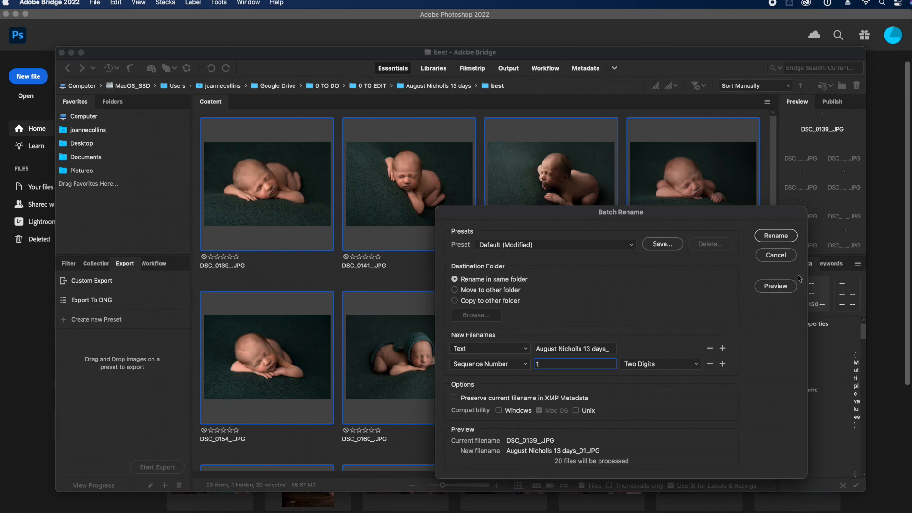
pyautogui.click(776, 255)
pyautogui.scroll(-8, 639, 280)
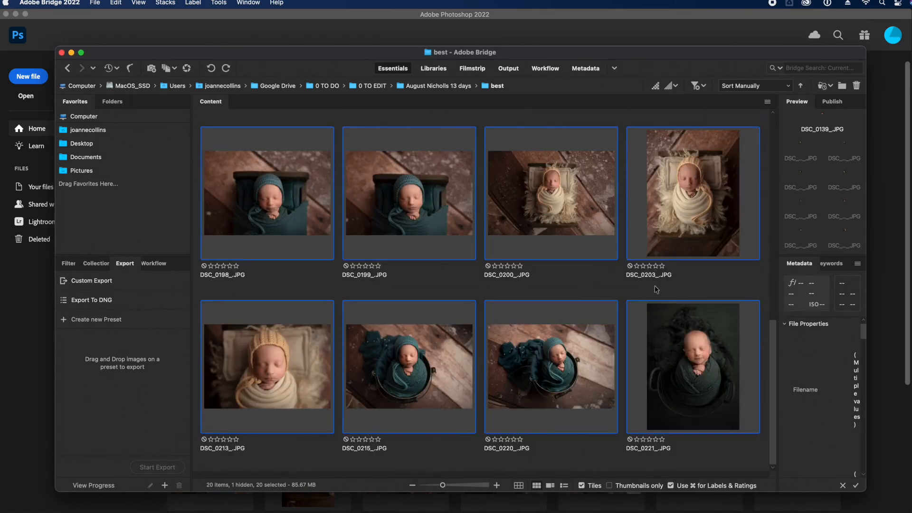
pyautogui.scroll(8, 606, 354)
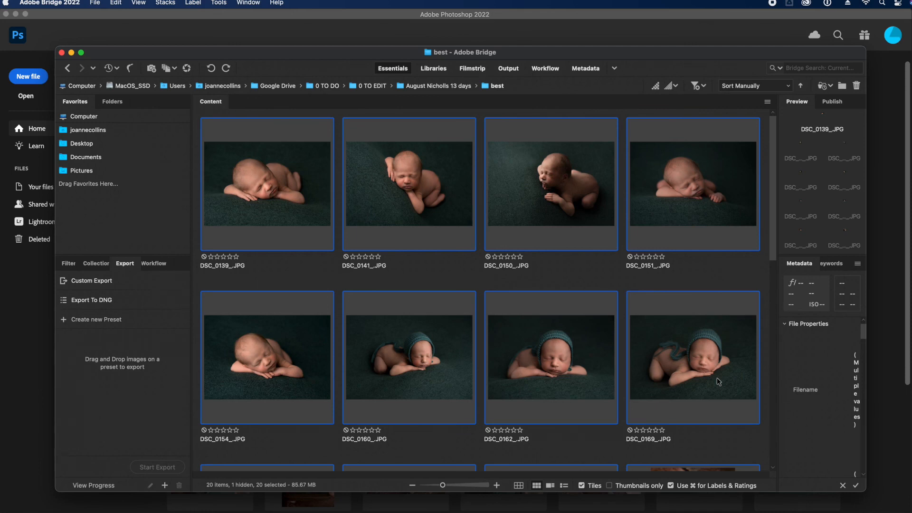
pyautogui.press('super+shift+5')
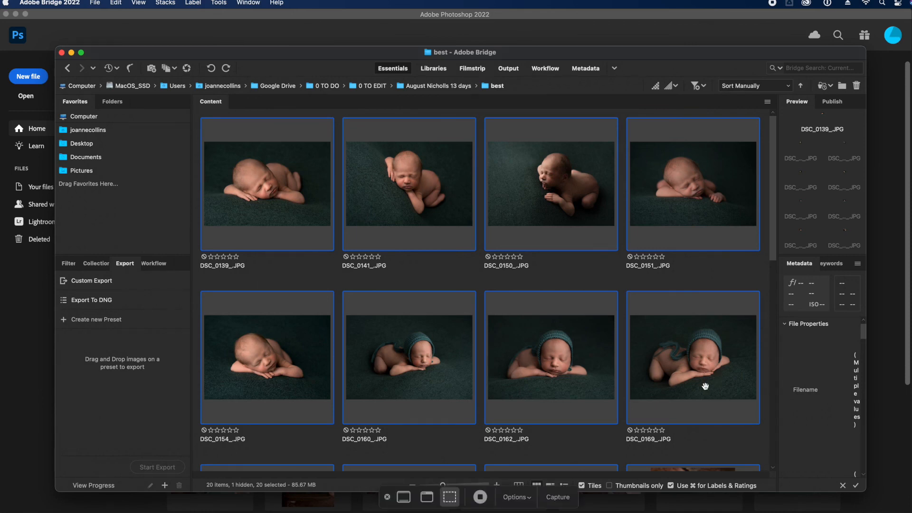